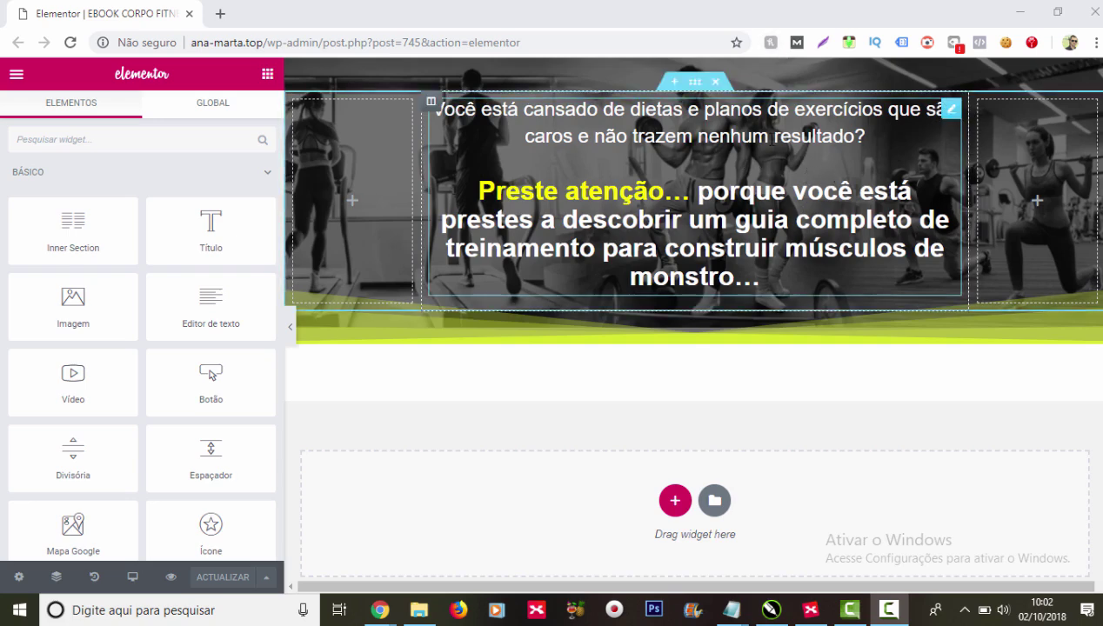
# Step: Try the Maiúsculas and Minúsculas typography transforms on the banner's headline text, settling on Primeira letra maiúscula
pyautogui.click(945, 115)
pyautogui.click(948, 113)
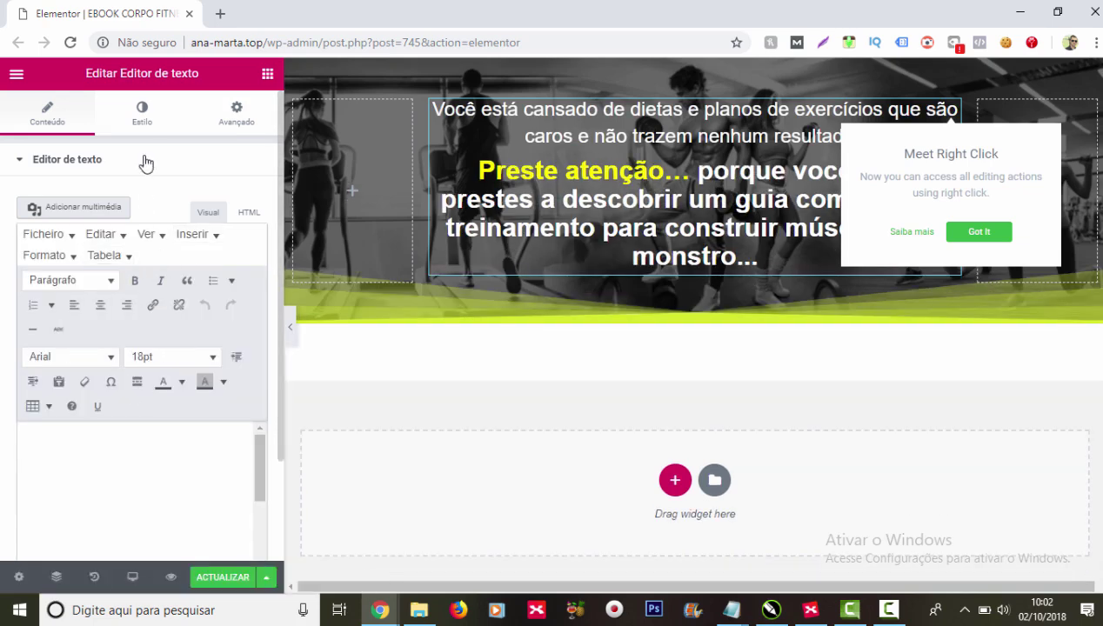
pyautogui.click(145, 116)
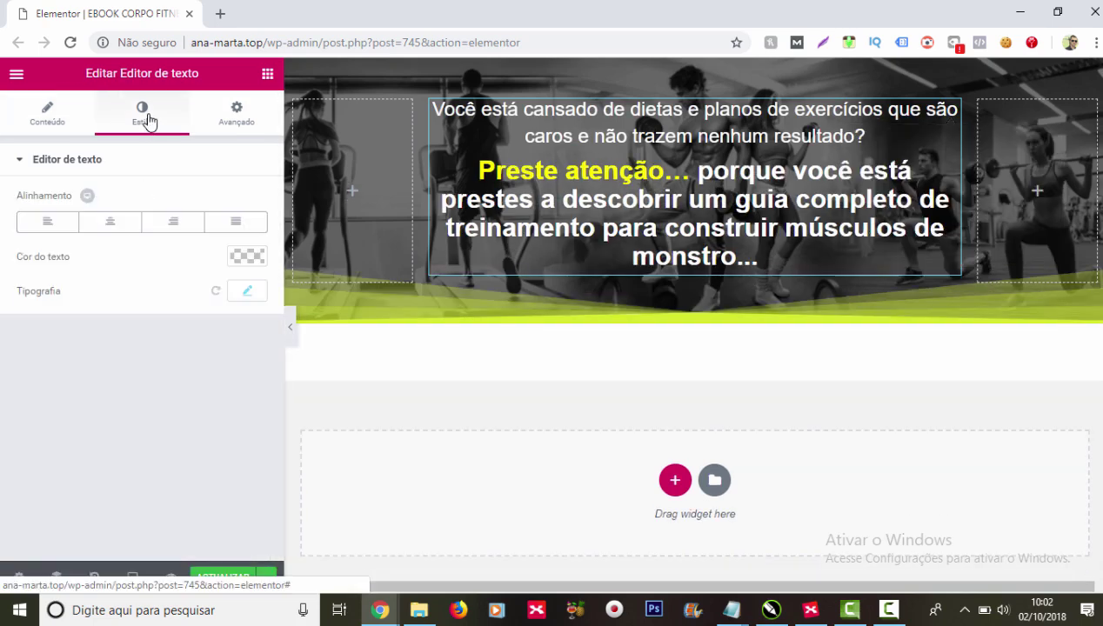
pyautogui.click(258, 297)
pyautogui.scroll(-1, 145, 199)
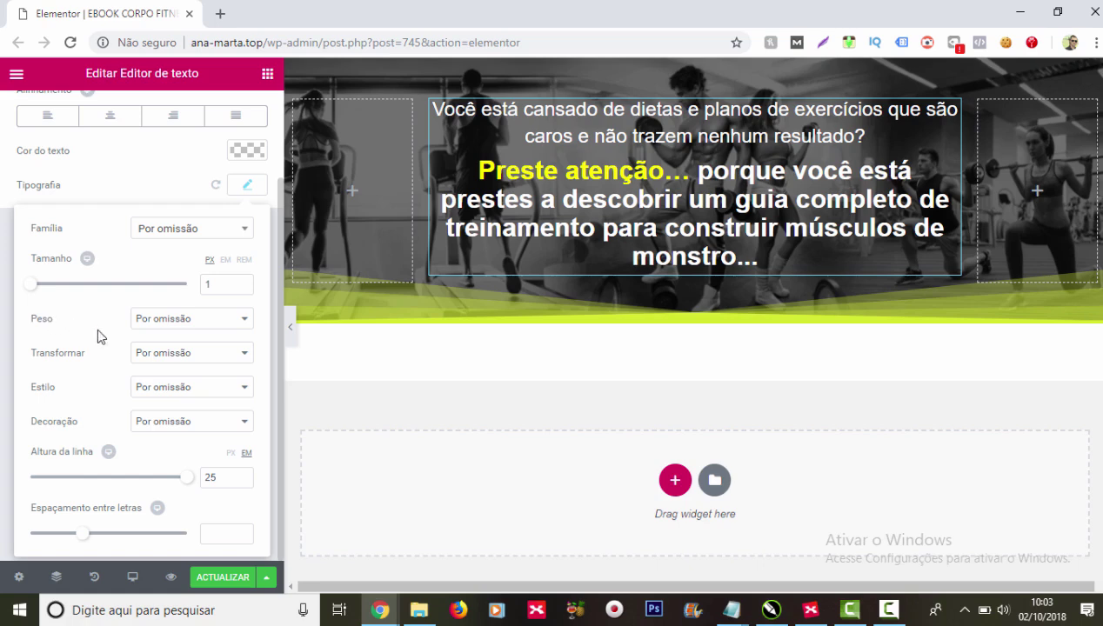
pyautogui.click(244, 360)
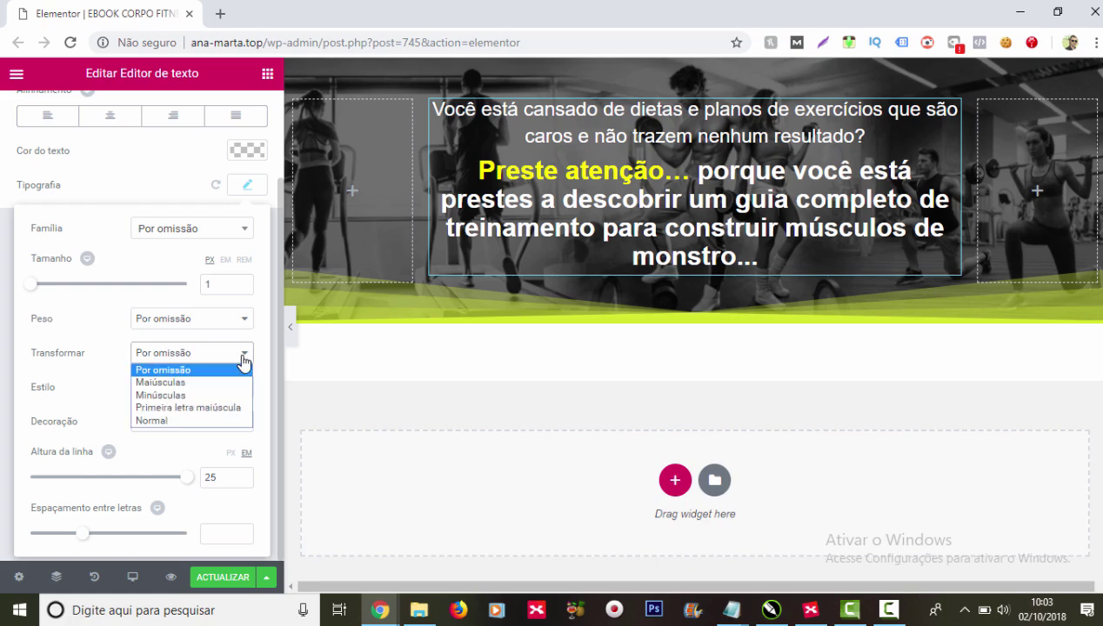
pyautogui.click(170, 383)
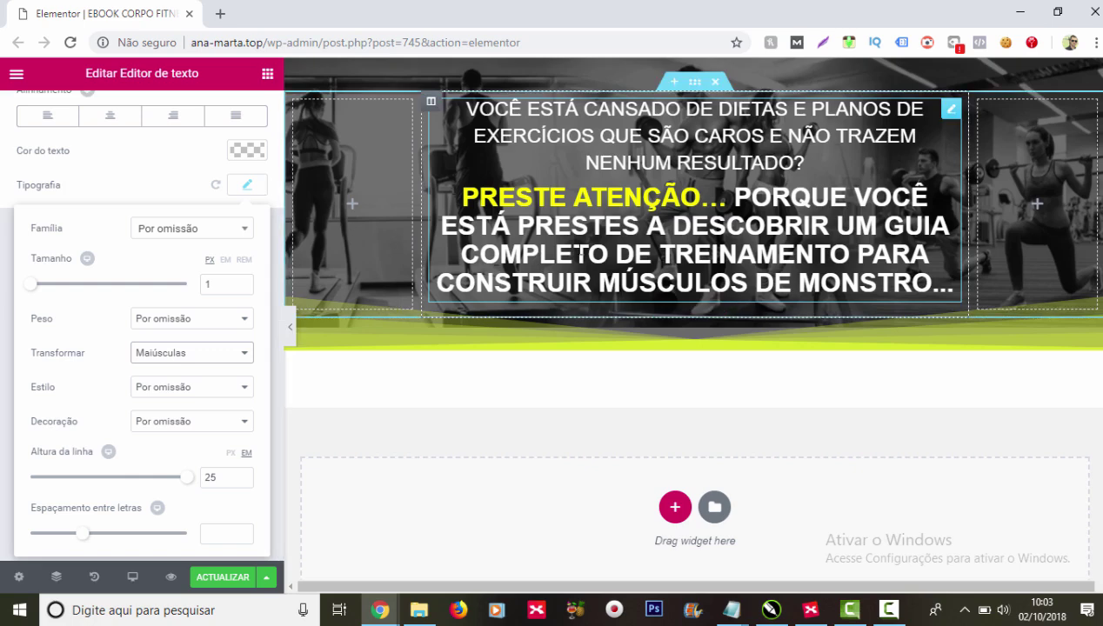
pyautogui.click(243, 357)
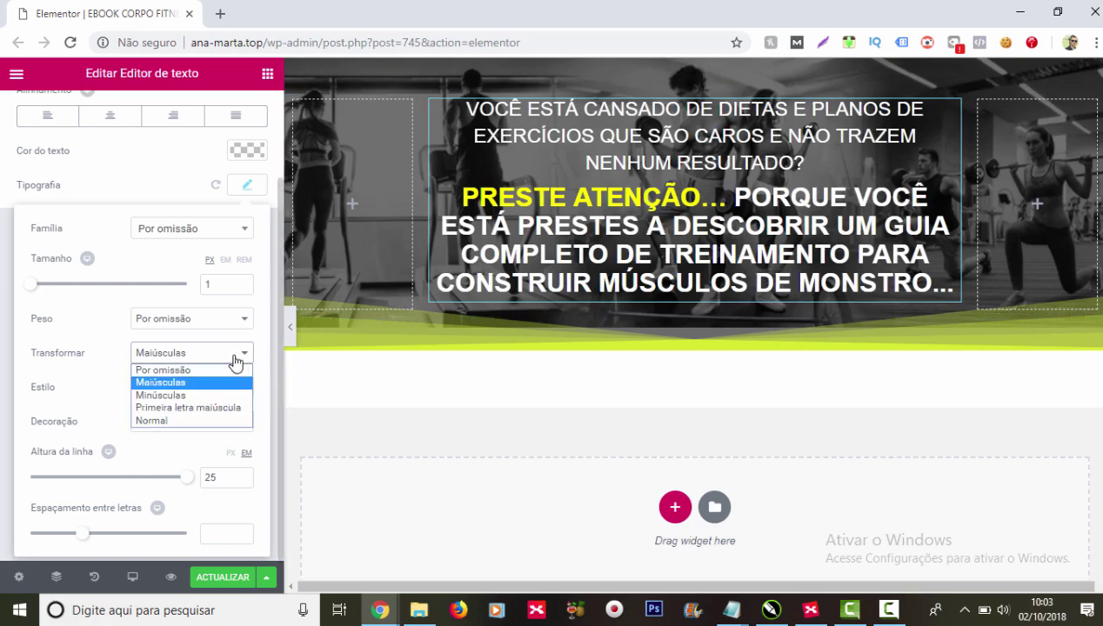
pyautogui.click(185, 396)
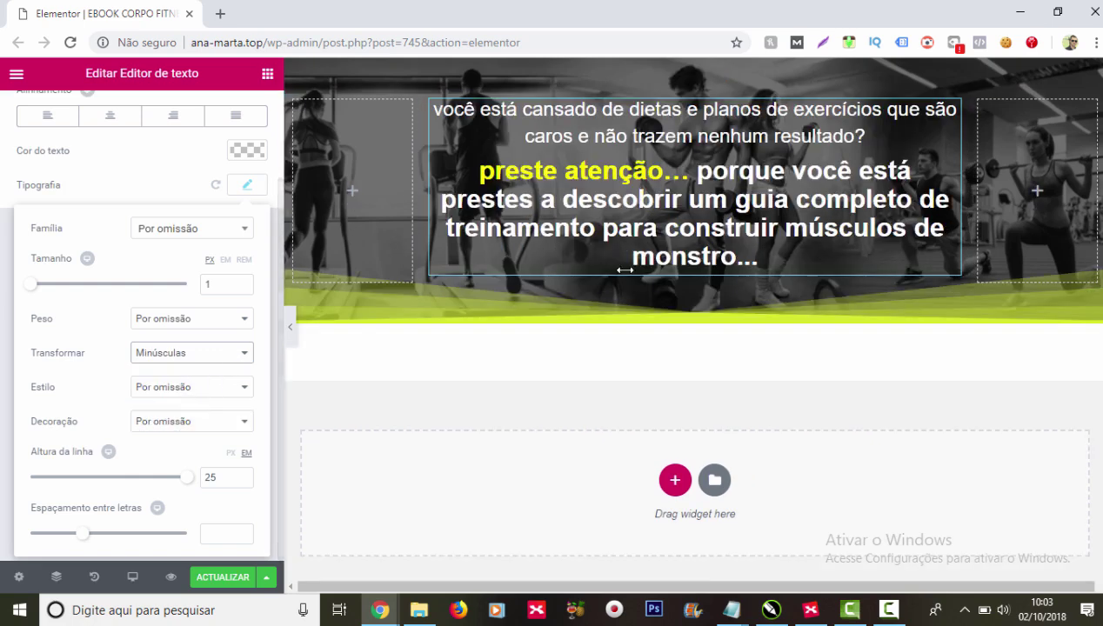
pyautogui.click(245, 356)
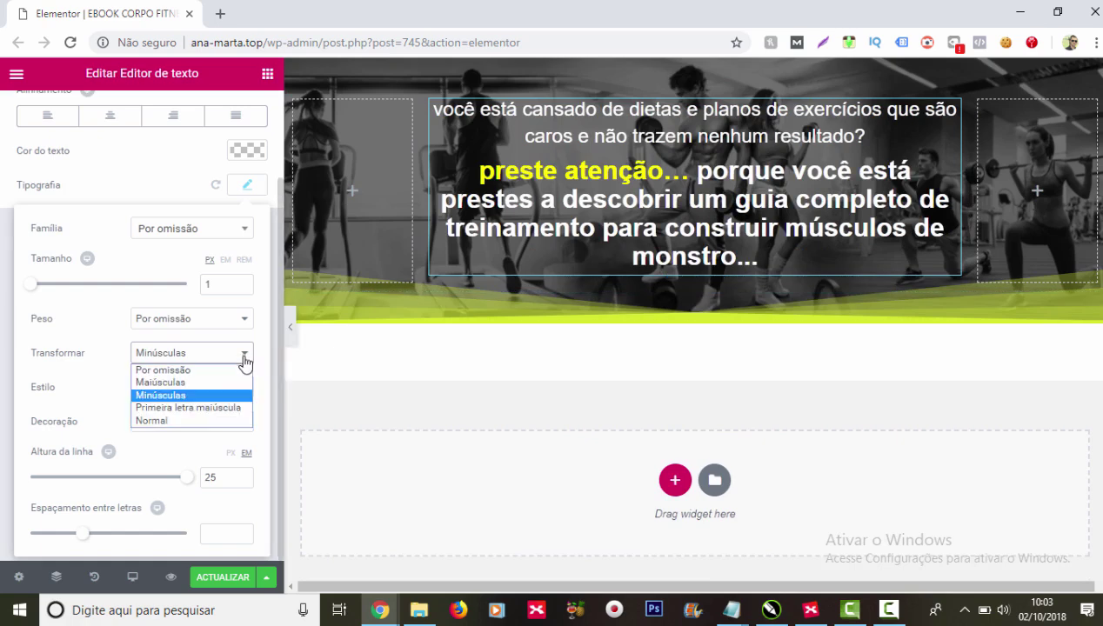
pyautogui.click(214, 408)
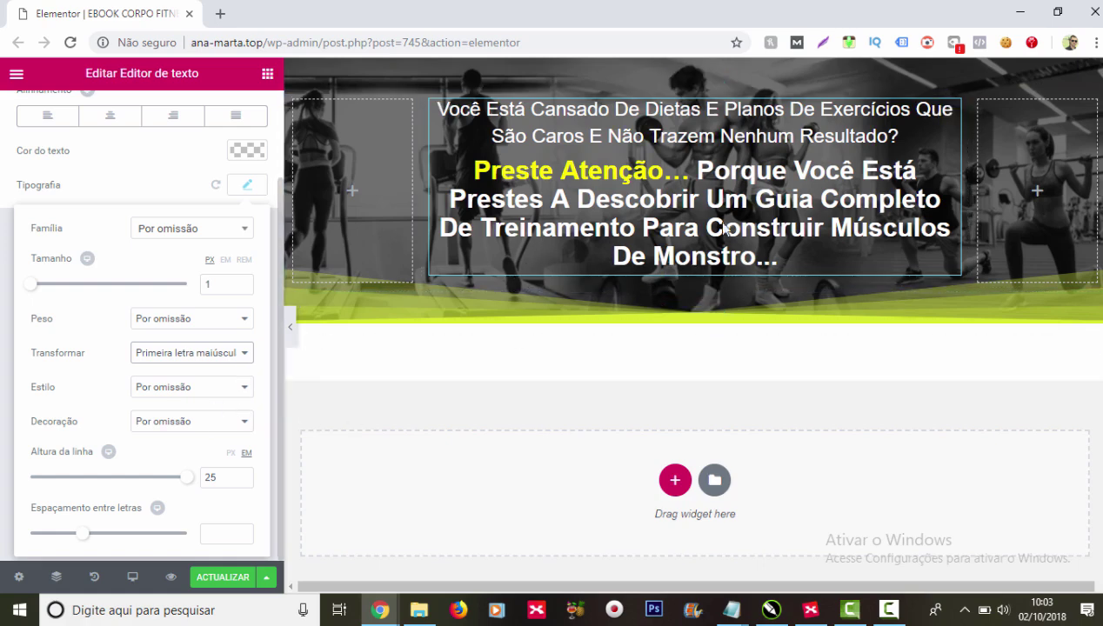
# Step: Add a three-column section with a wide middle column below the banner and place an Editor de texto widget in the middle column
pyautogui.scroll(-1, 674, 340)
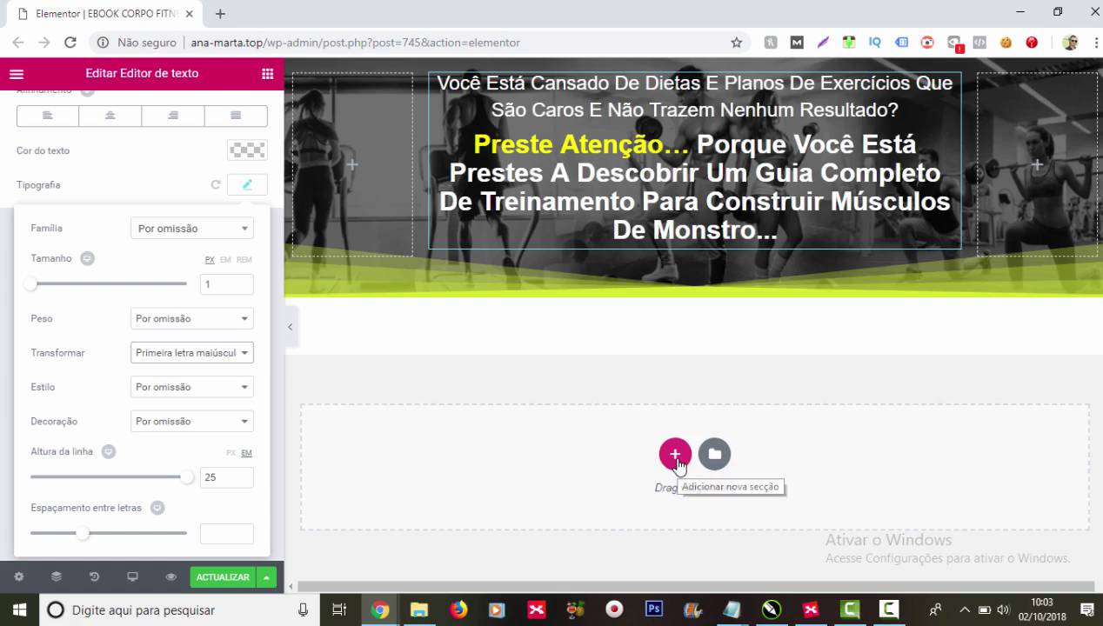
pyautogui.click(675, 453)
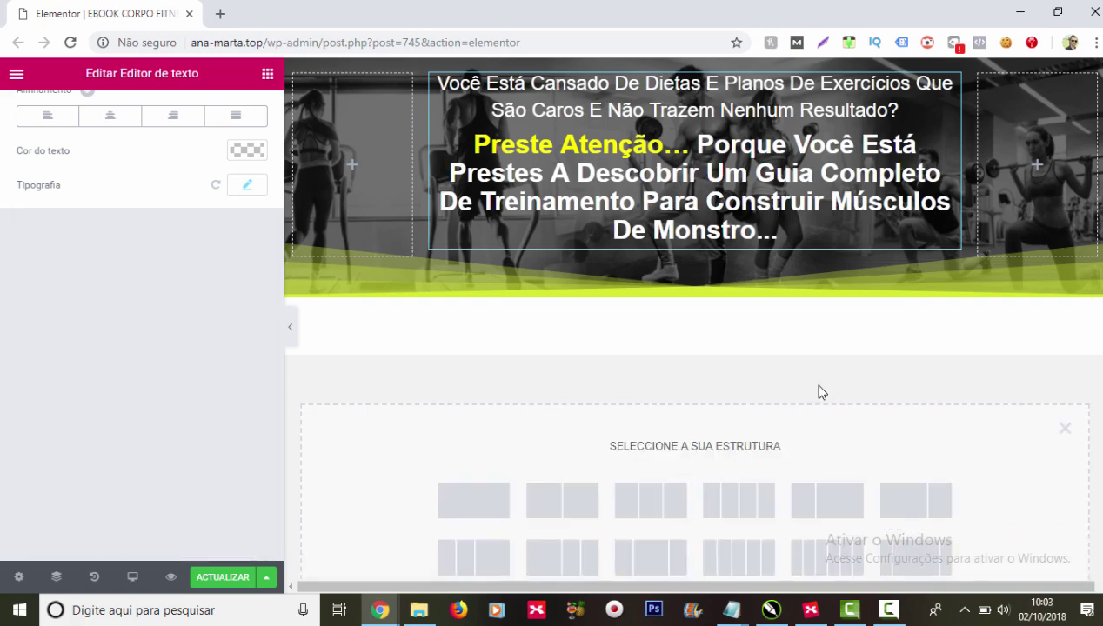
pyautogui.scroll(-1, 821, 391)
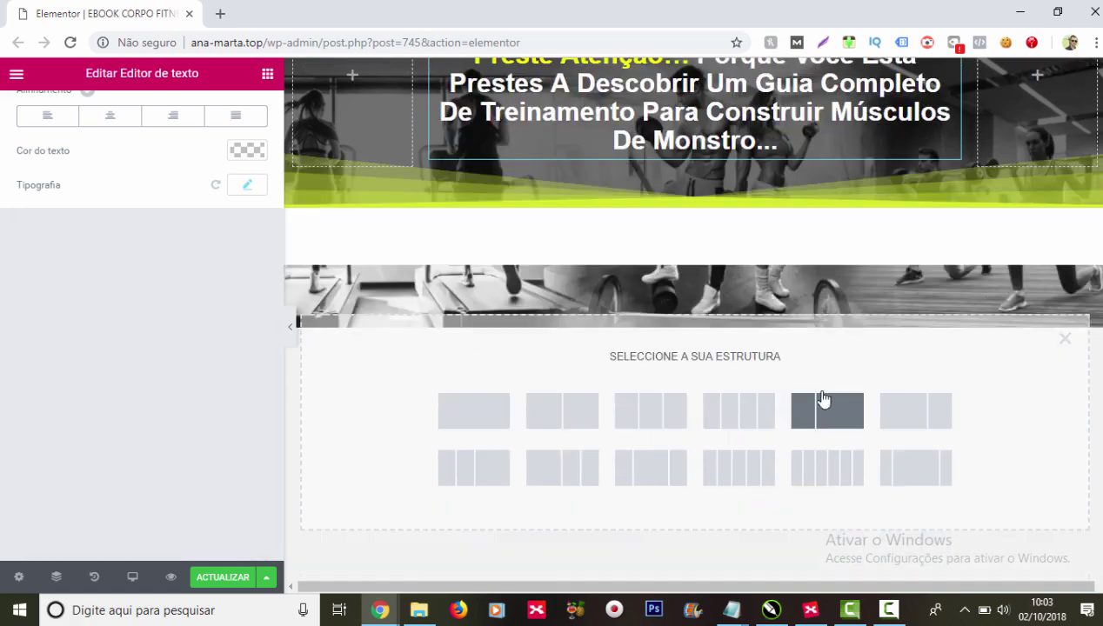
pyautogui.click(924, 476)
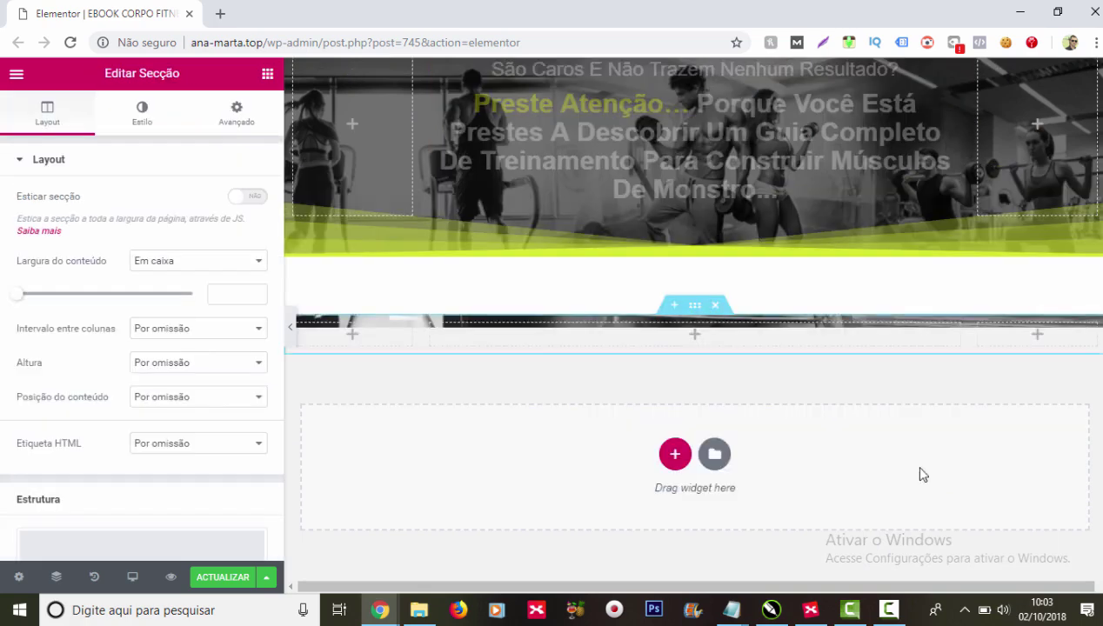
pyautogui.click(698, 339)
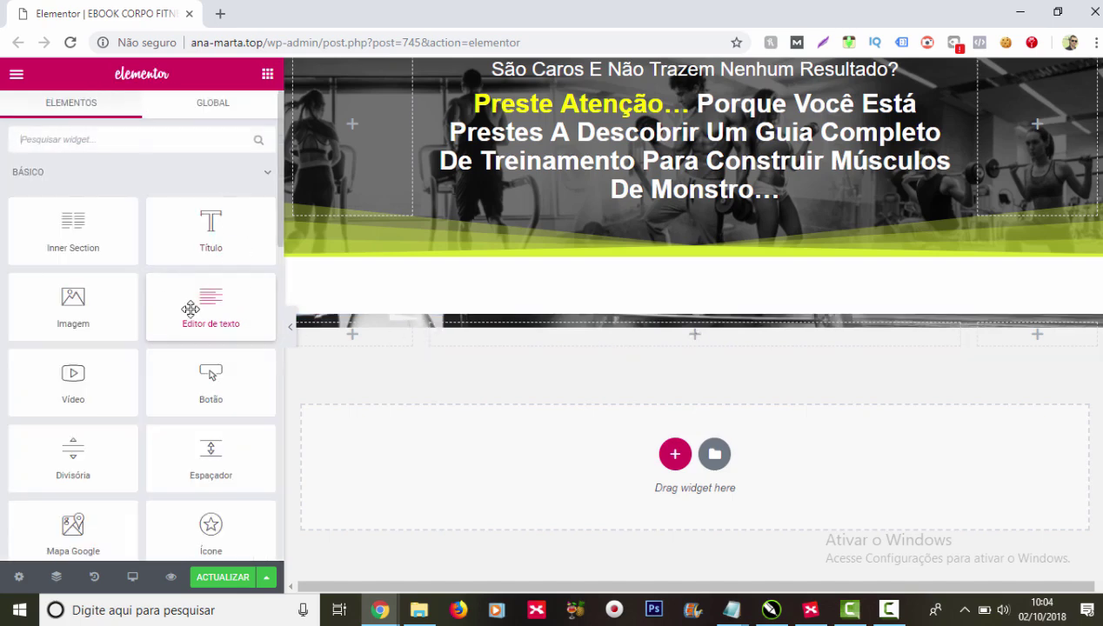
pyautogui.moveTo(191, 310); pyautogui.dragTo(705, 340)
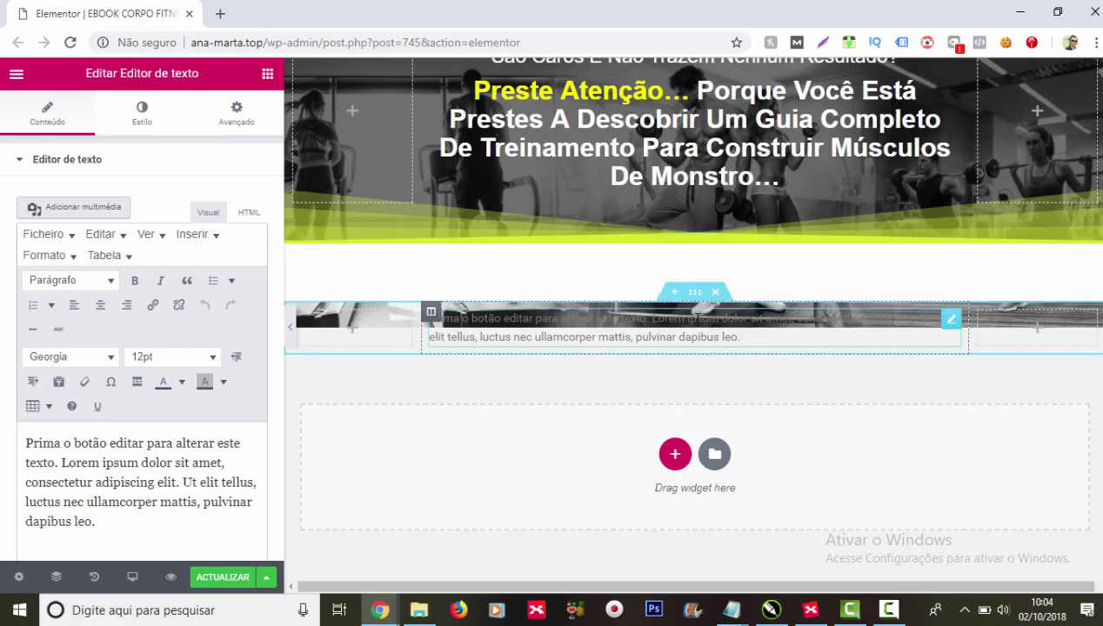
# Step: Give the new section a Clássico background with the white colour #ffffff
pyautogui.click(695, 293)
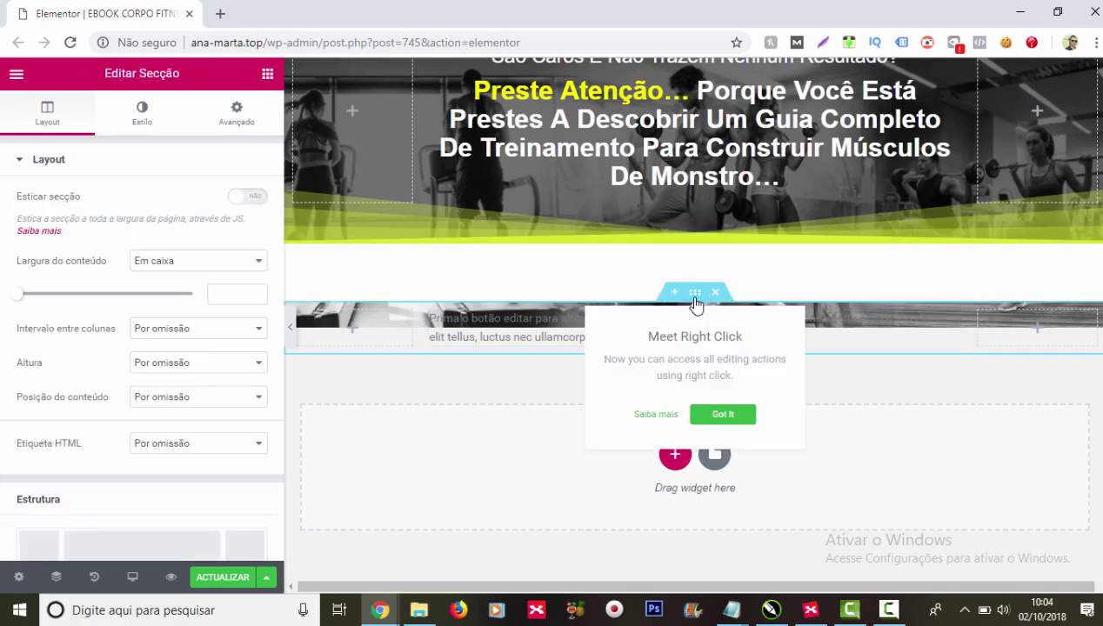
pyautogui.click(147, 121)
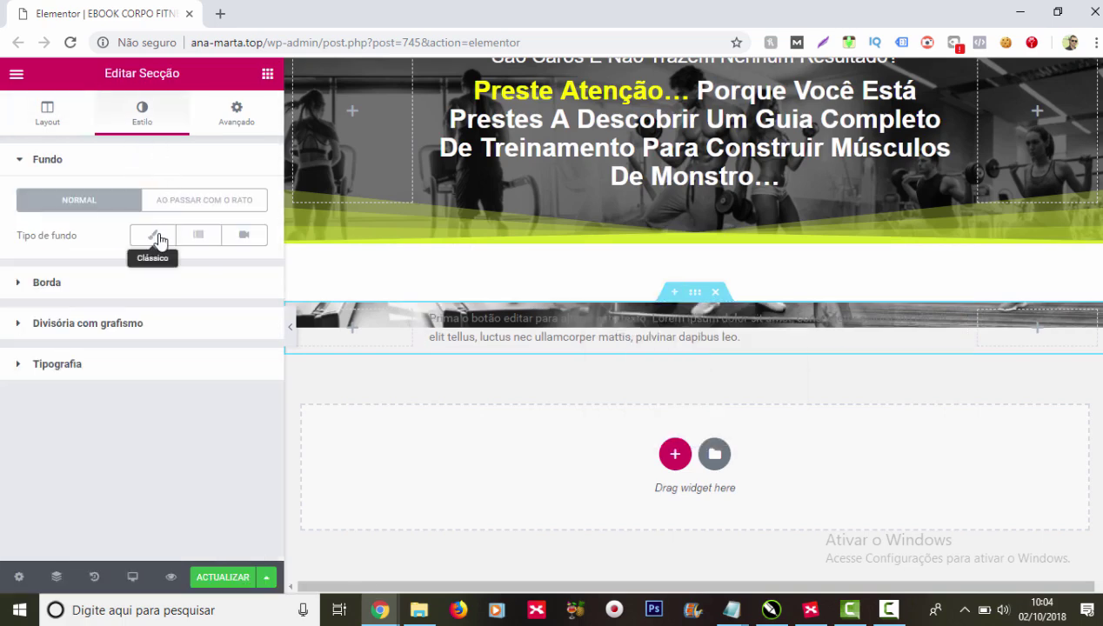
pyautogui.click(159, 241)
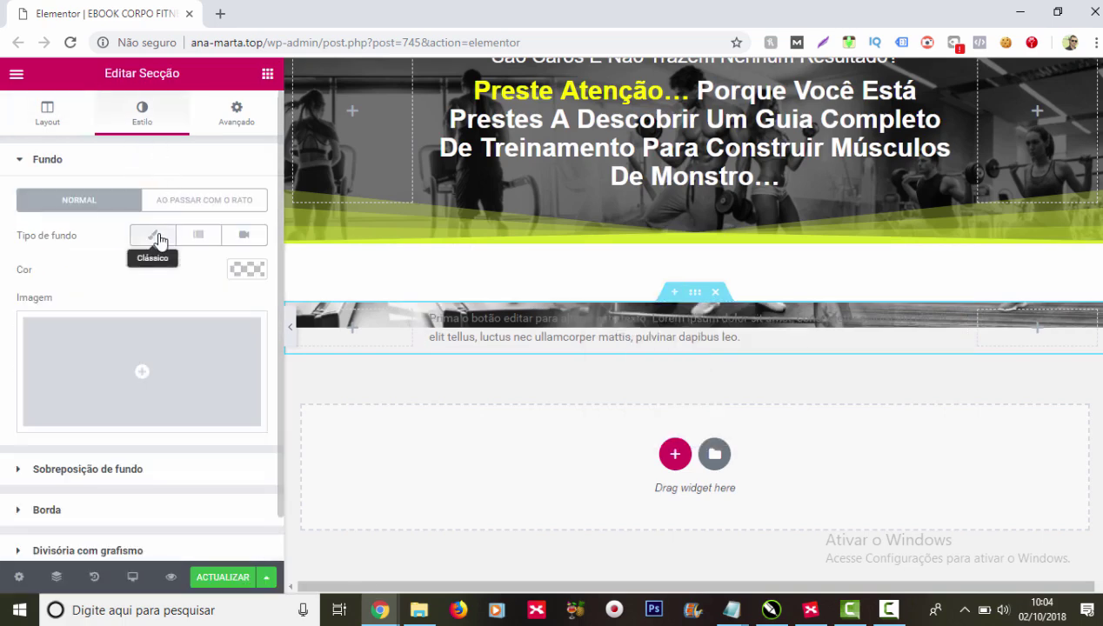
pyautogui.click(258, 275)
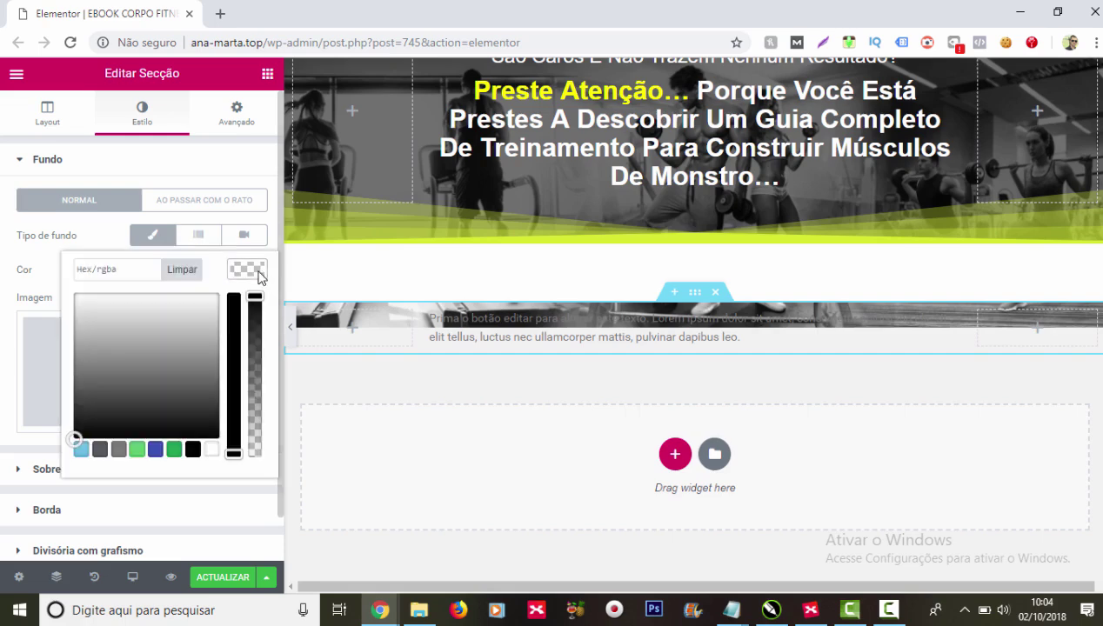
pyautogui.click(209, 450)
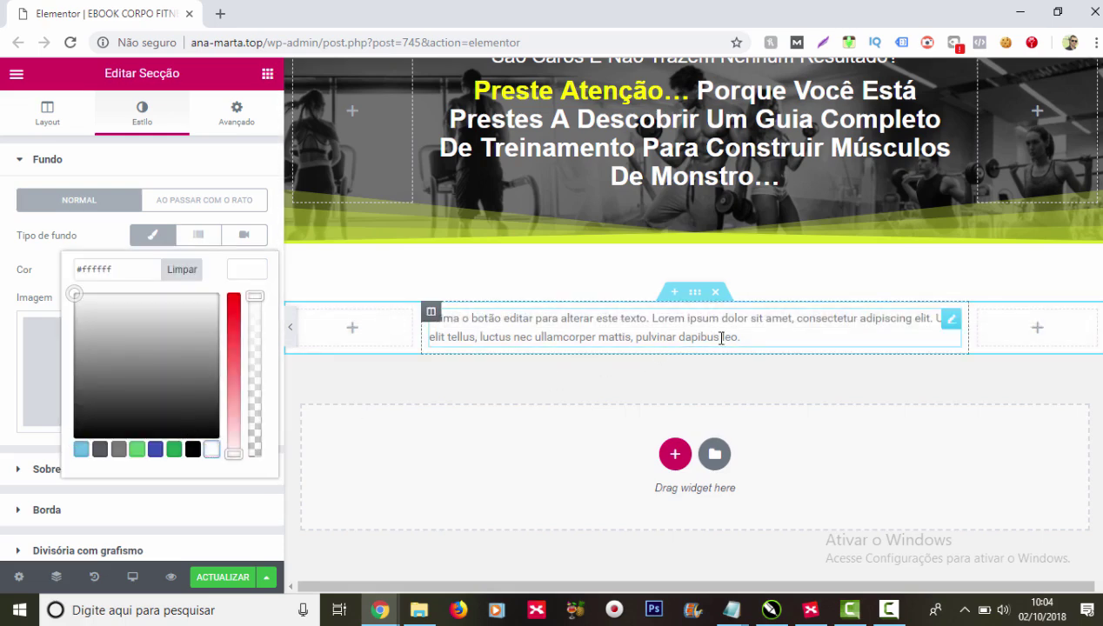
# Step: Copy the passage from "Querido amigo," through "veja isso:" out of the Notepad file "Hedline da página de vendas" and return to the page editor
pyautogui.moveTo(731, 609)
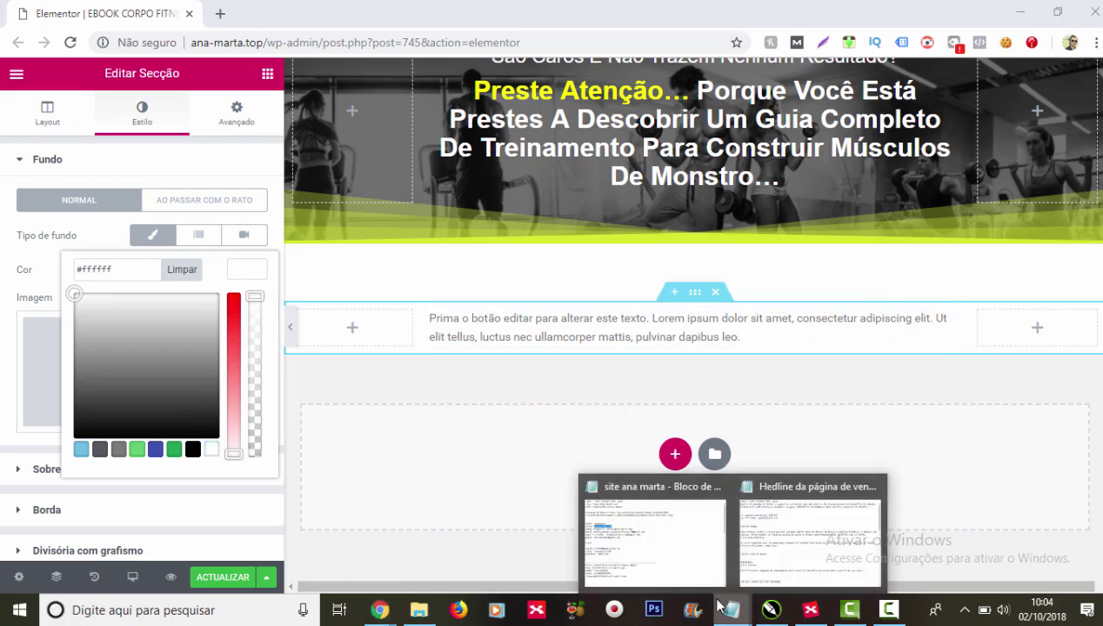
pyautogui.click(786, 551)
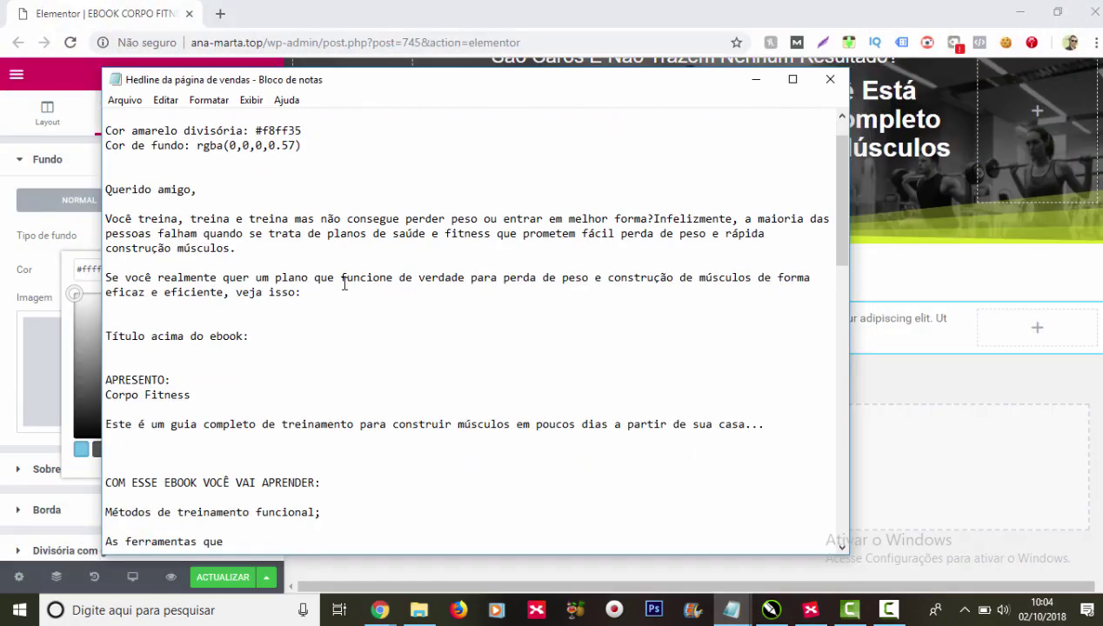
pyautogui.moveTo(108, 188); pyautogui.dragTo(318, 251)
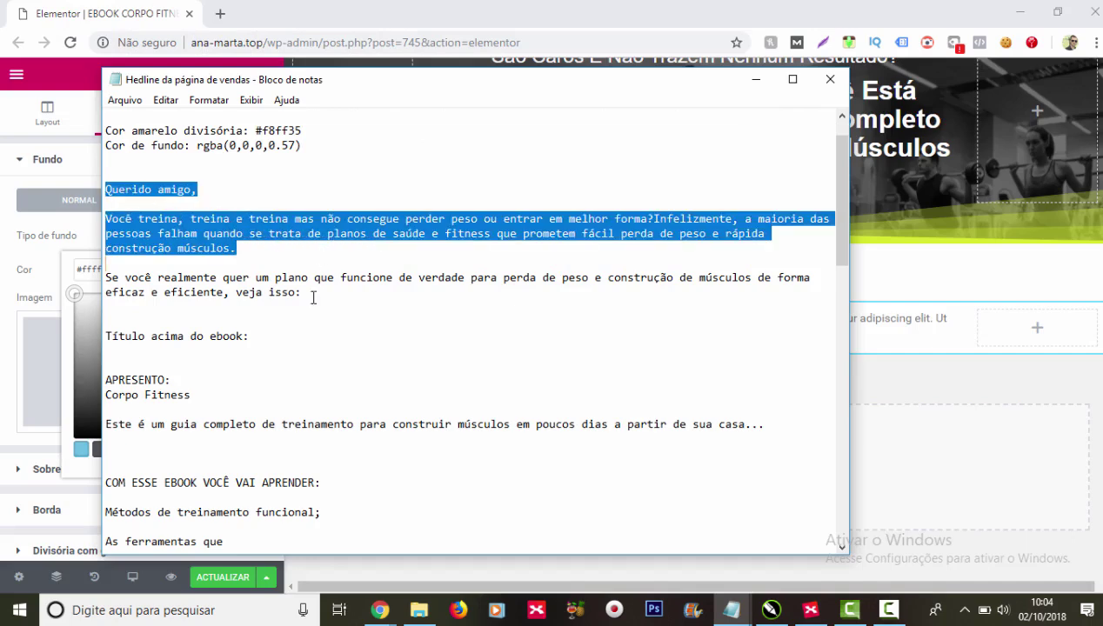
pyautogui.moveTo(313, 297); pyautogui.dragTo(306, 289)
pyautogui.rightClick(302, 215)
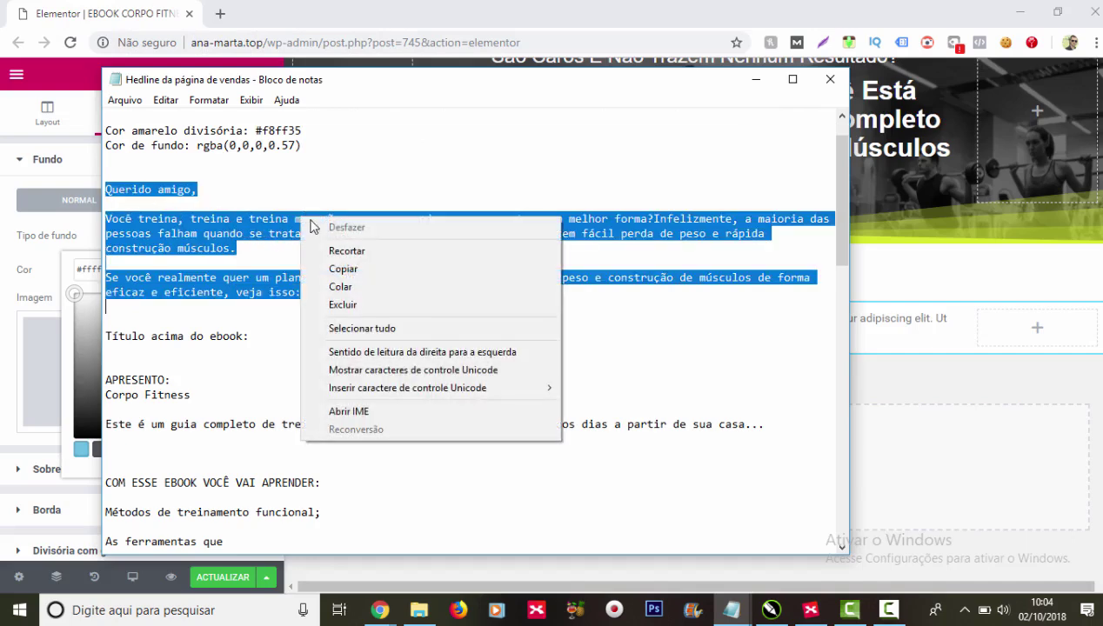
pyautogui.click(383, 269)
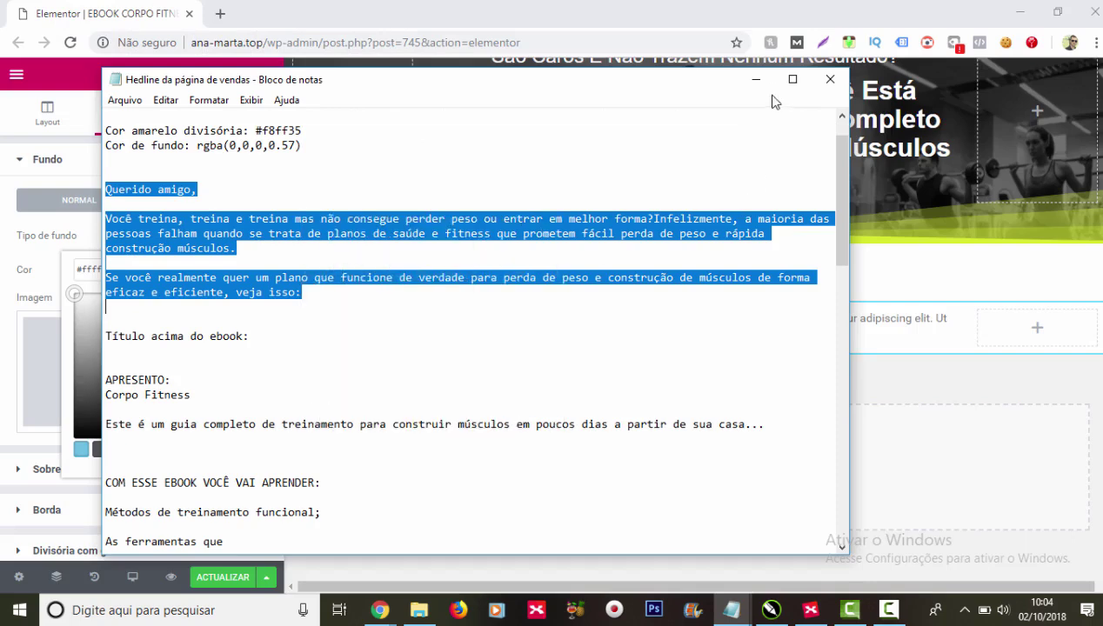
pyautogui.click(755, 79)
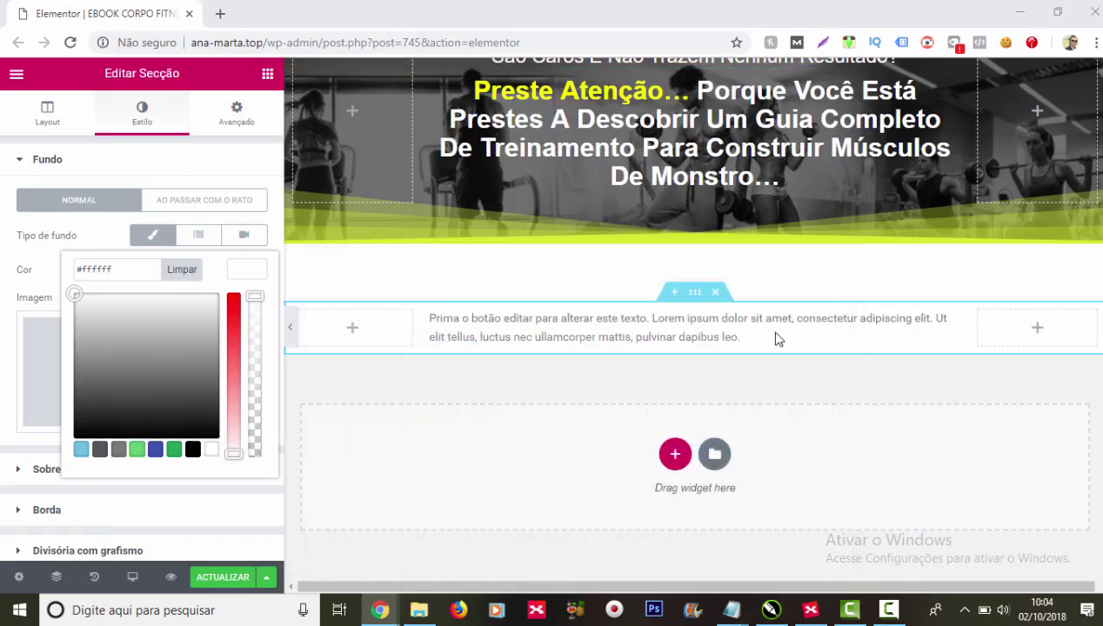
# Step: Replace the placeholder text of the new section's text widget with the copied "Querido amigo," passage
pyautogui.click(865, 318)
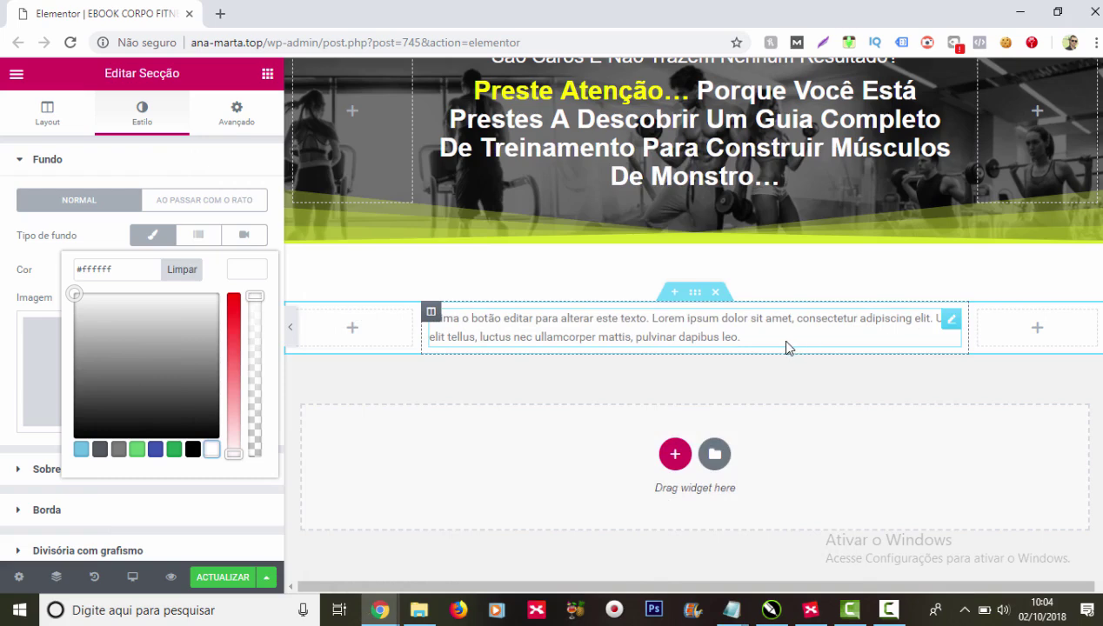
pyautogui.click(954, 322)
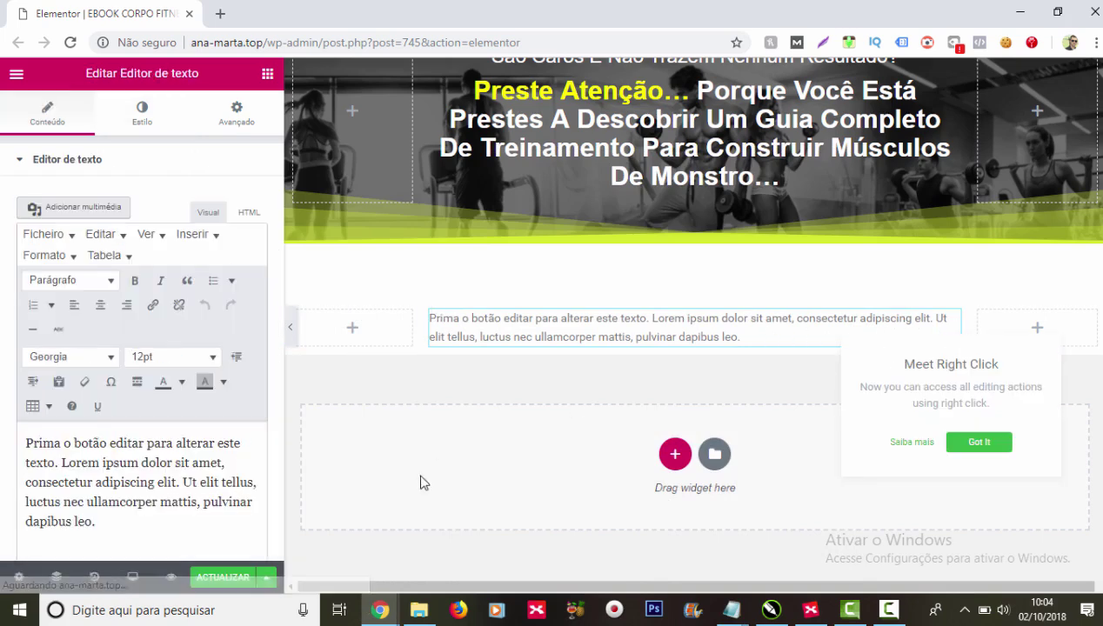
pyautogui.click(156, 477)
pyautogui.hotkey('ctrl', 'a')
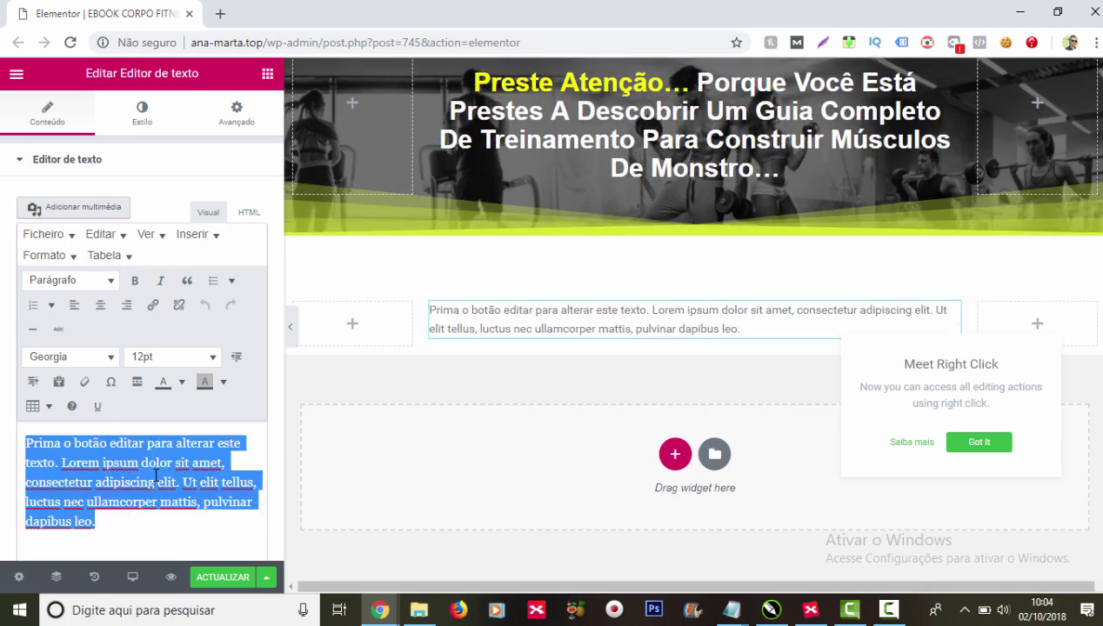
pyautogui.press('BackSpace')
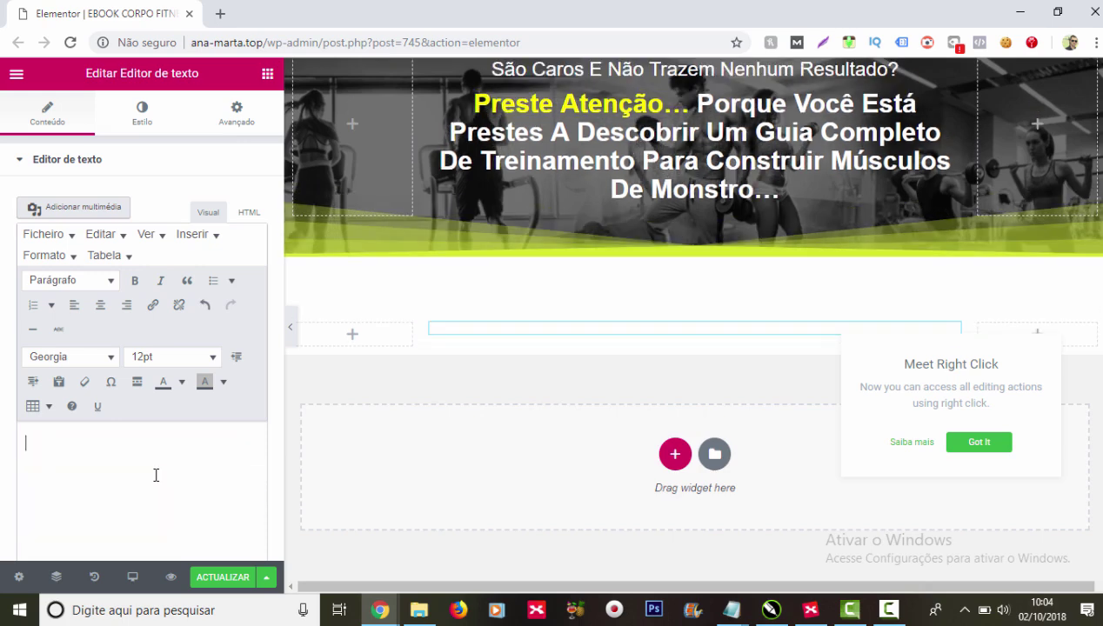
pyautogui.hotkey('ctrl', 'v')
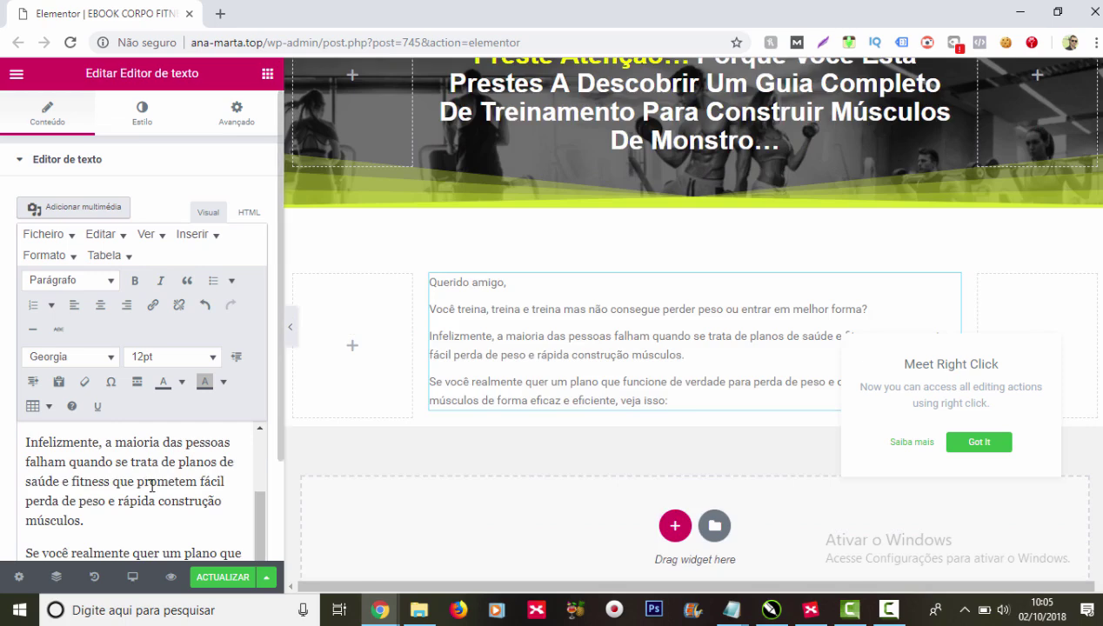
# Step: Set the font of the entire pasted "Querido amigo" text to Arial
pyautogui.hotkey('ctrl', 'a')
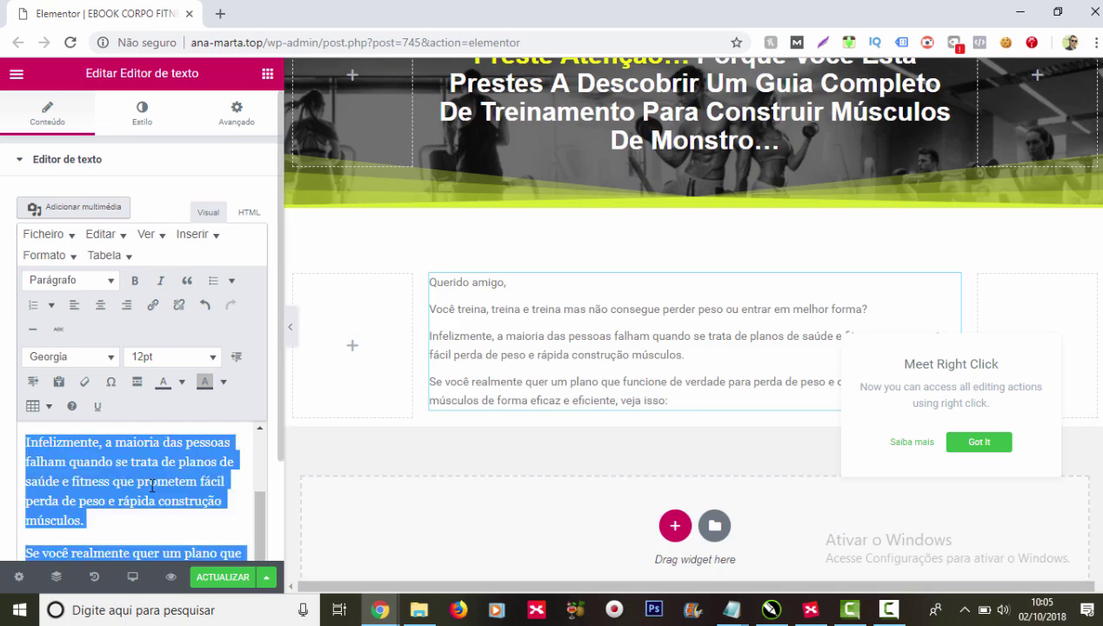
pyautogui.click(84, 381)
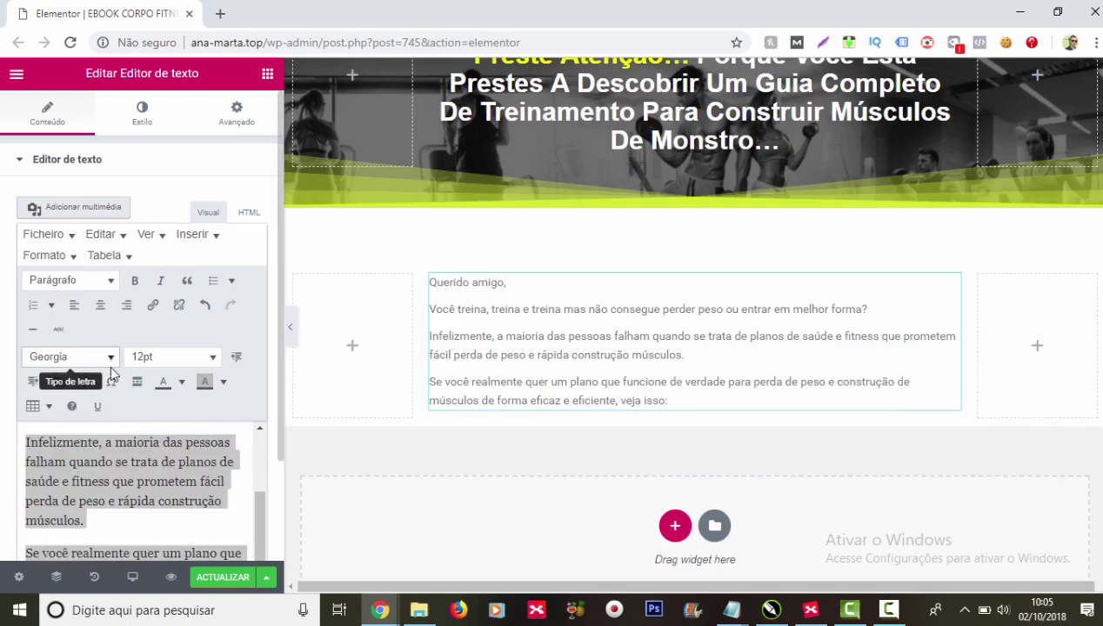
pyautogui.click(111, 359)
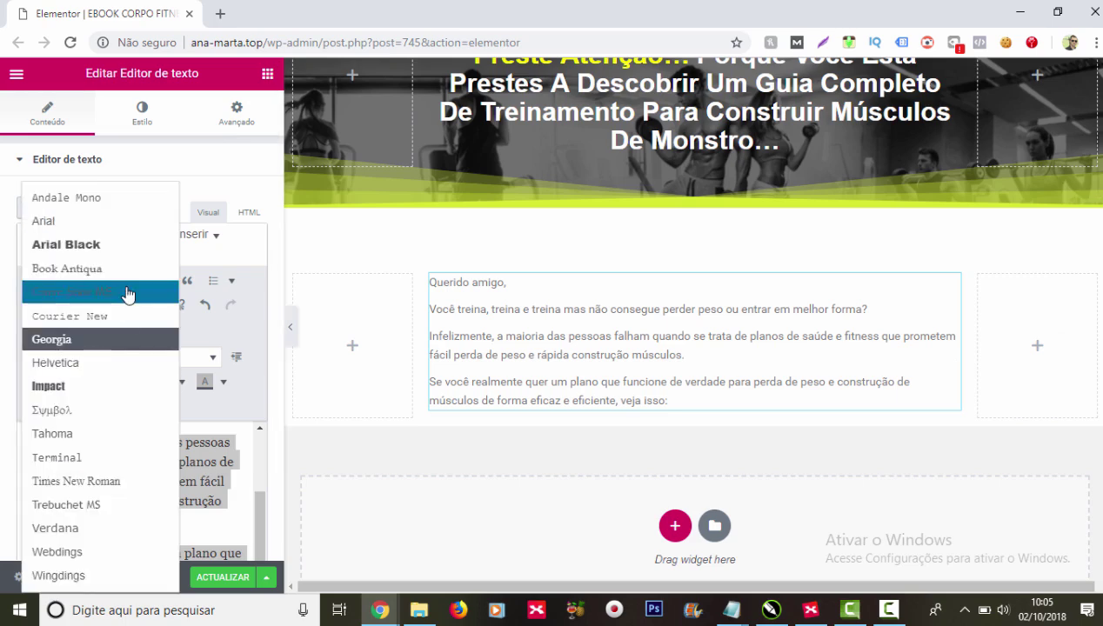
pyautogui.click(66, 220)
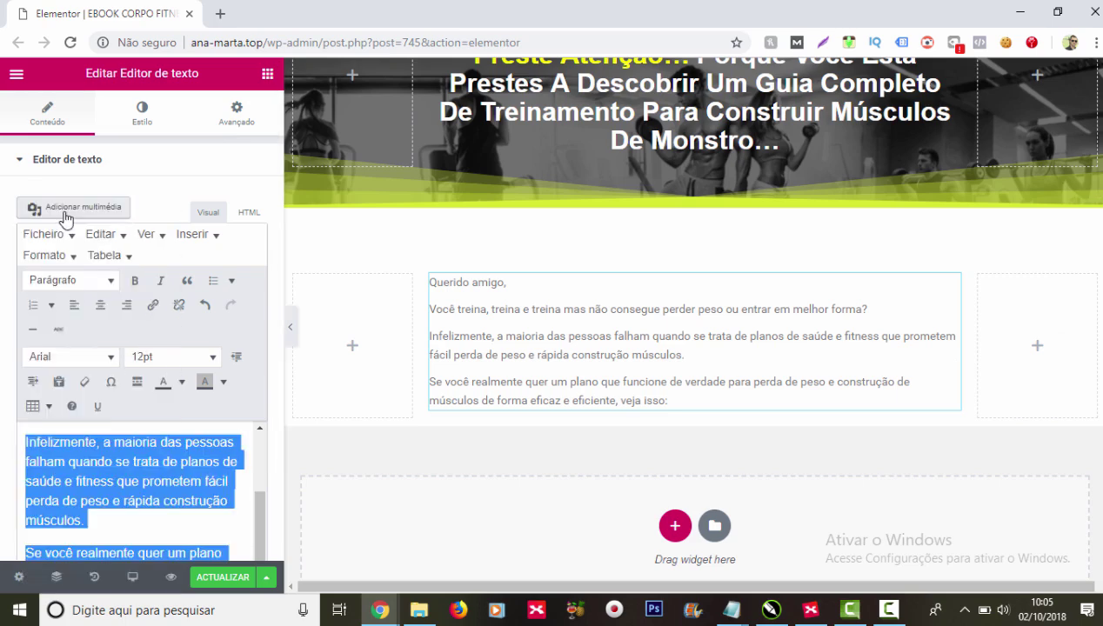
# Step: Set the selected "Querido amigo" passage to 14pt and colour its text Very dark gray
pyautogui.click(209, 358)
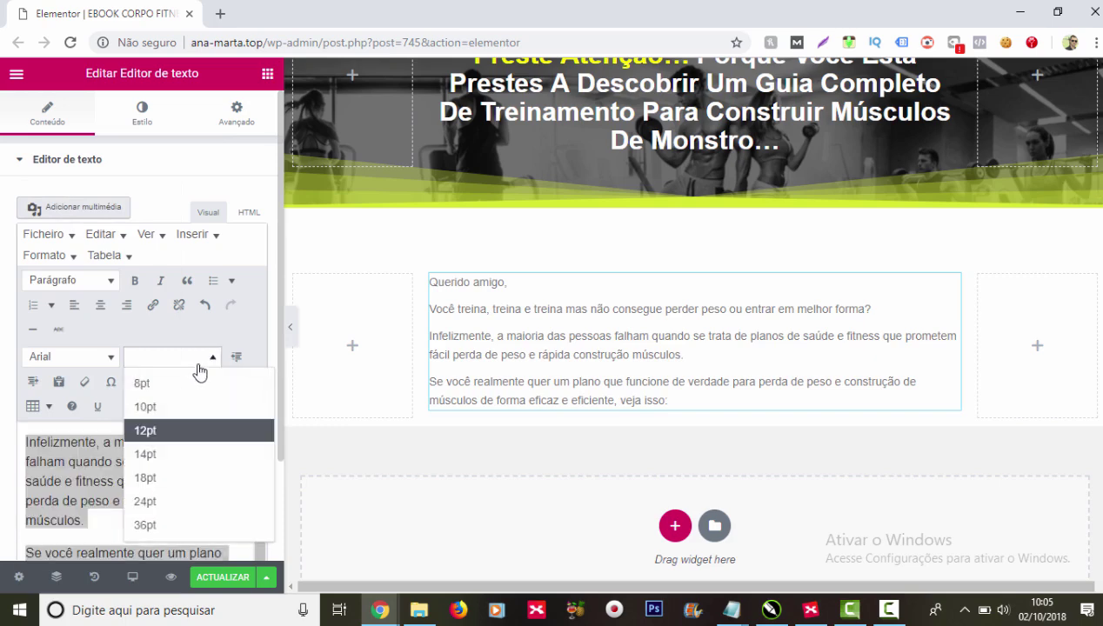
pyautogui.click(183, 454)
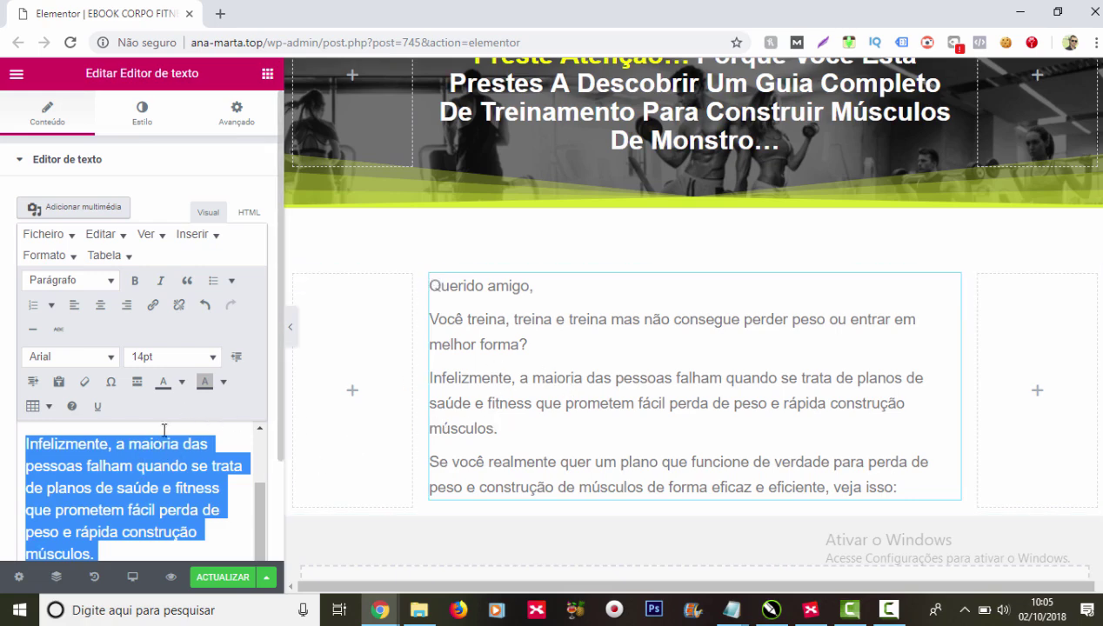
pyautogui.click(182, 382)
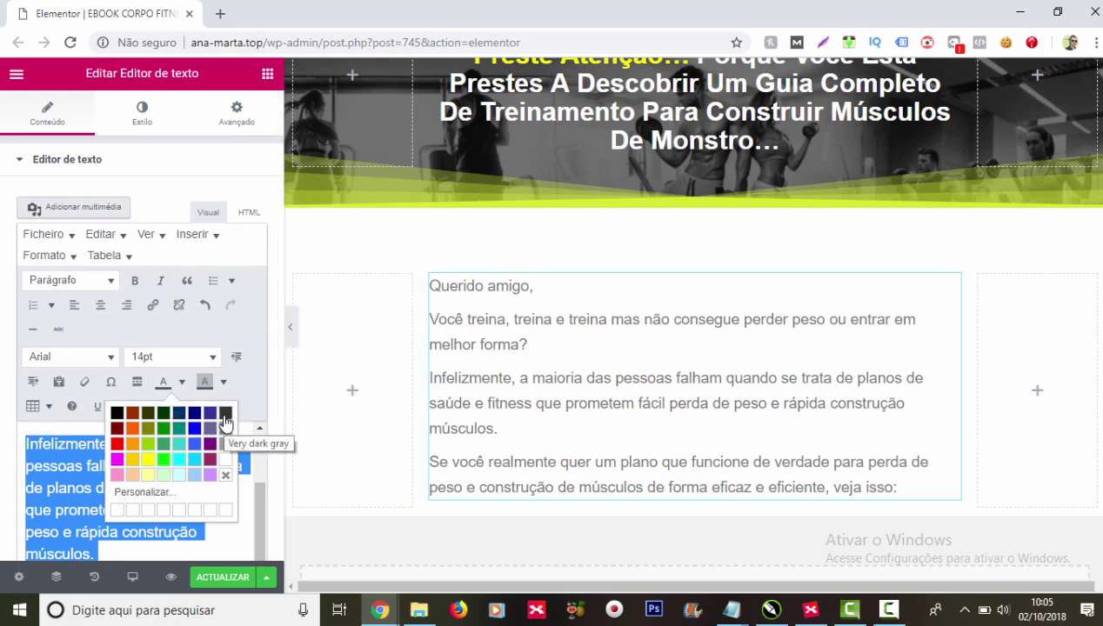
pyautogui.click(225, 422)
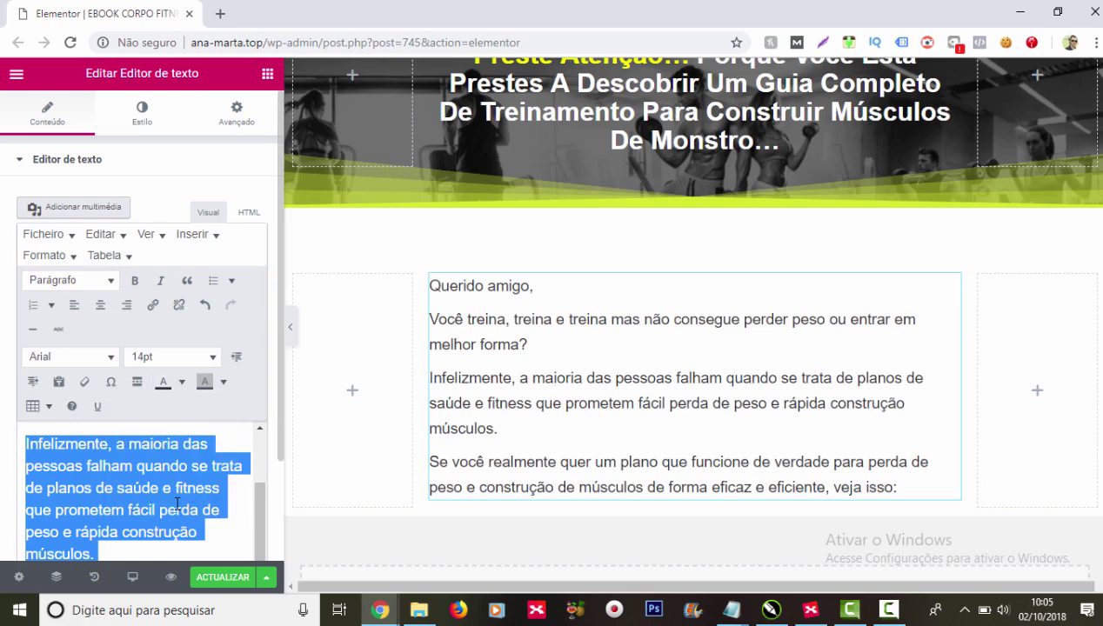
# Step: Insert a blank line after the greeting "Querido amigo," in the text widget
pyautogui.scroll(2, 182, 496)
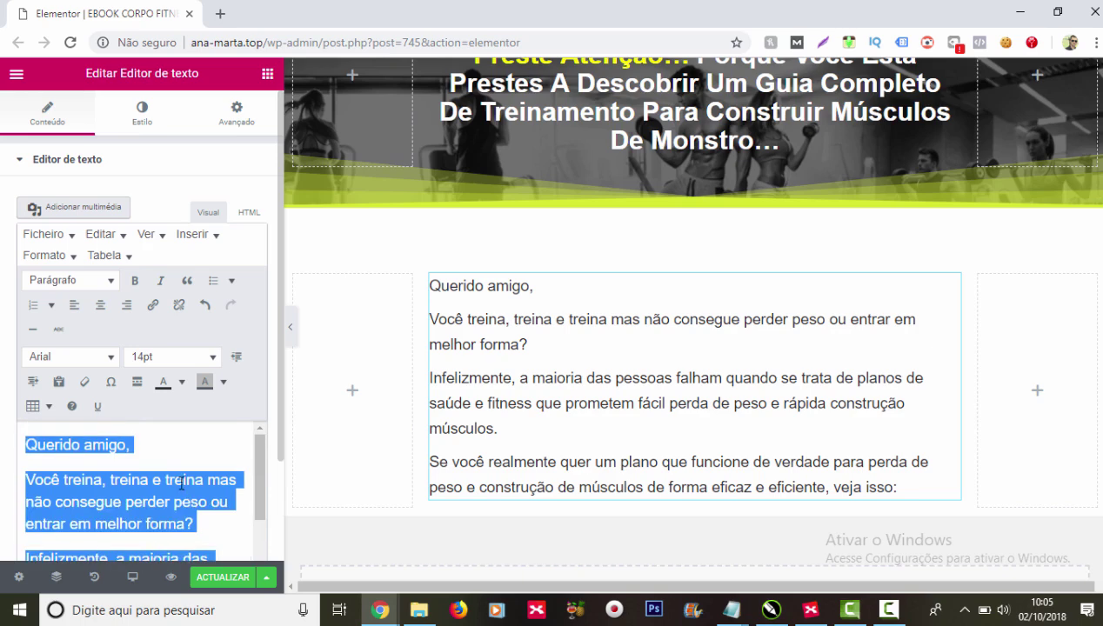
pyautogui.click(151, 445)
pyautogui.press('Return')
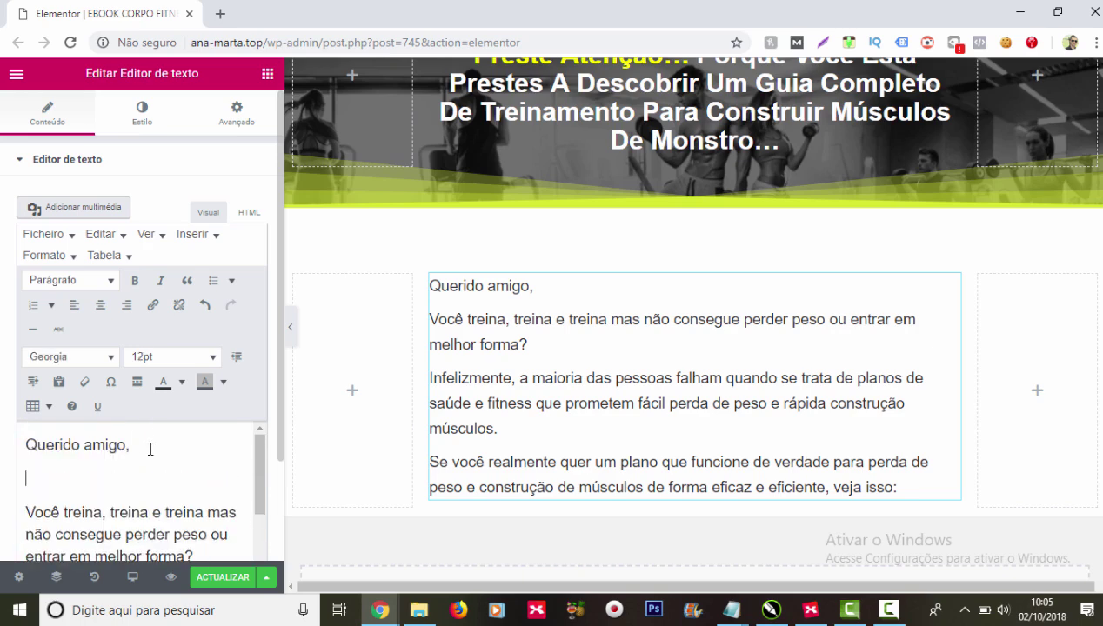
# Step: Make the greeting "Querido amigo," bold and set its size to 18pt
pyautogui.moveTo(134, 445); pyautogui.dragTo(7, 440)
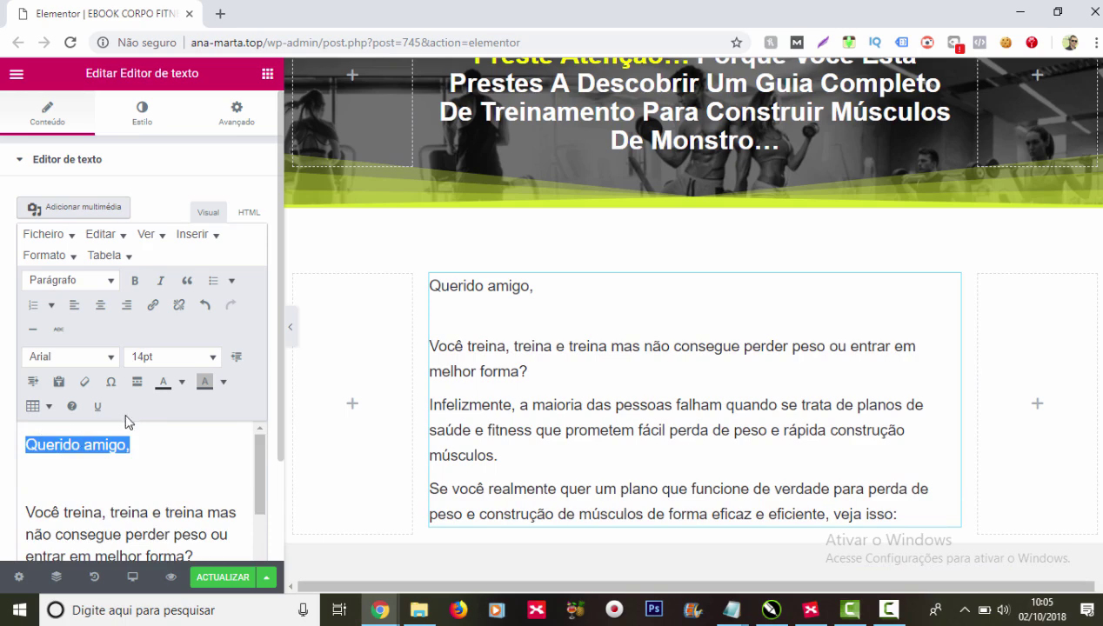
pyautogui.click(135, 280)
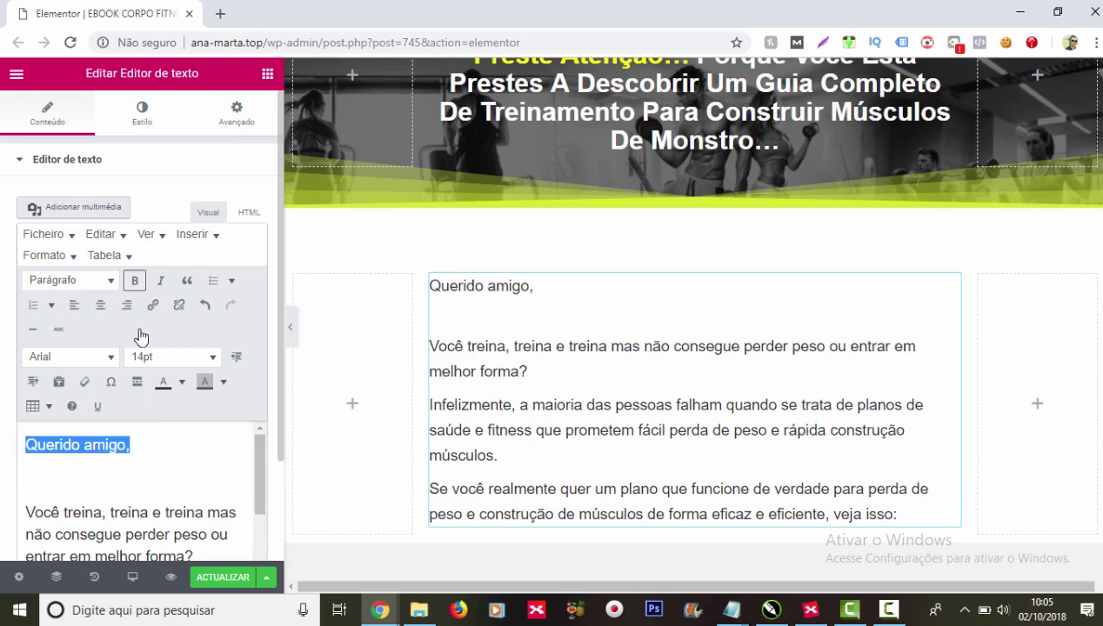
pyautogui.click(207, 364)
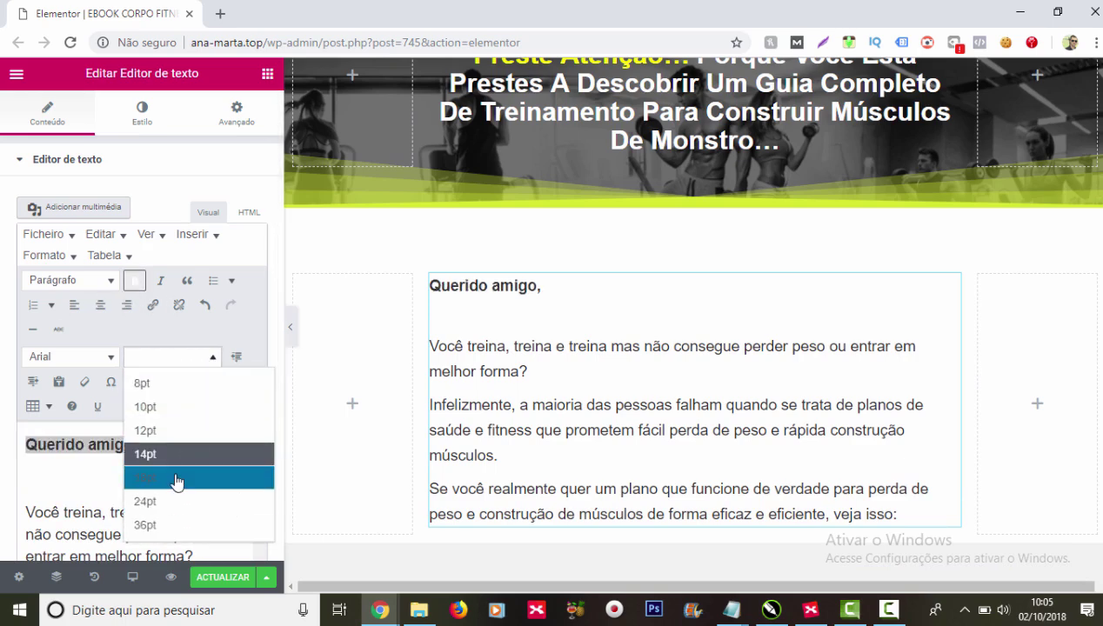
pyautogui.click(177, 483)
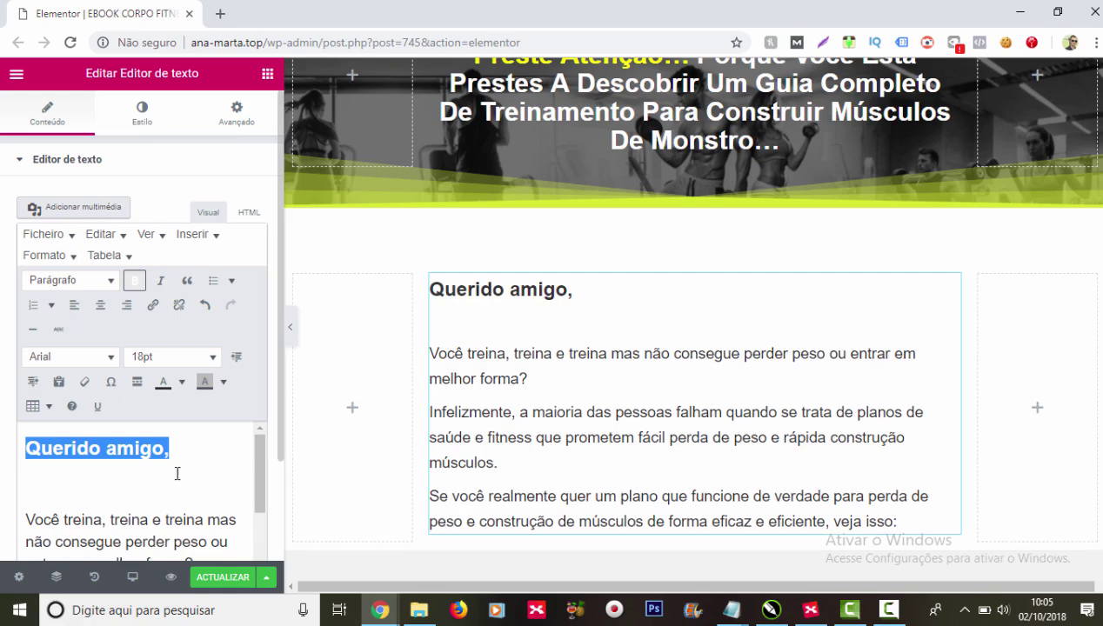
# Step: Add a new section below the introductory text, using the three-column structure with a wide middle column and two narrow side columns
pyautogui.scroll(-2, 513, 440)
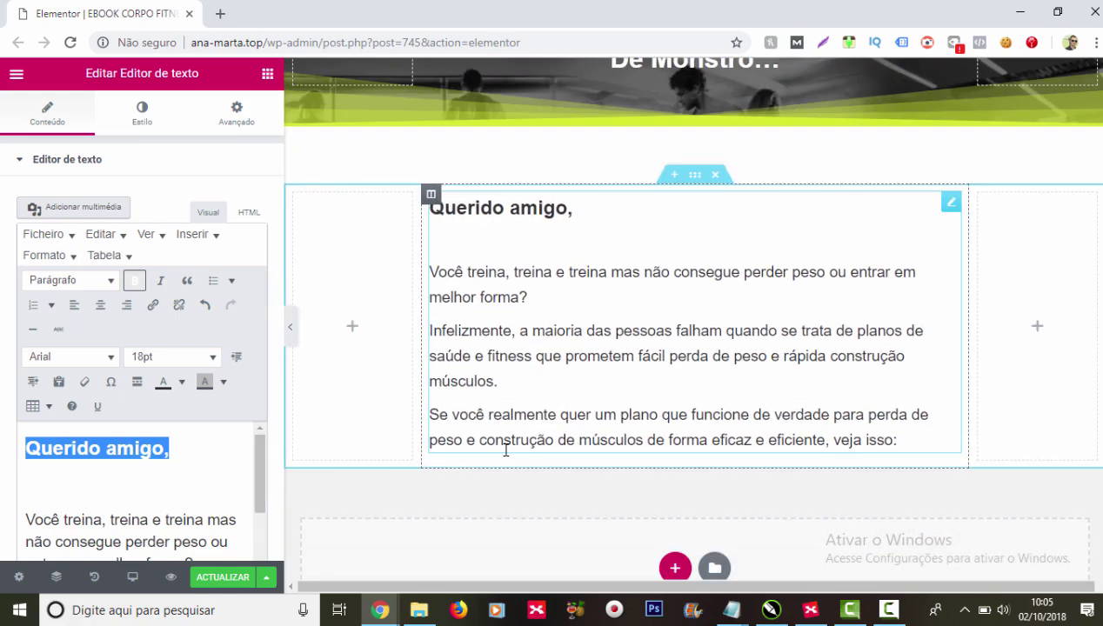
pyautogui.scroll(-3, 640, 428)
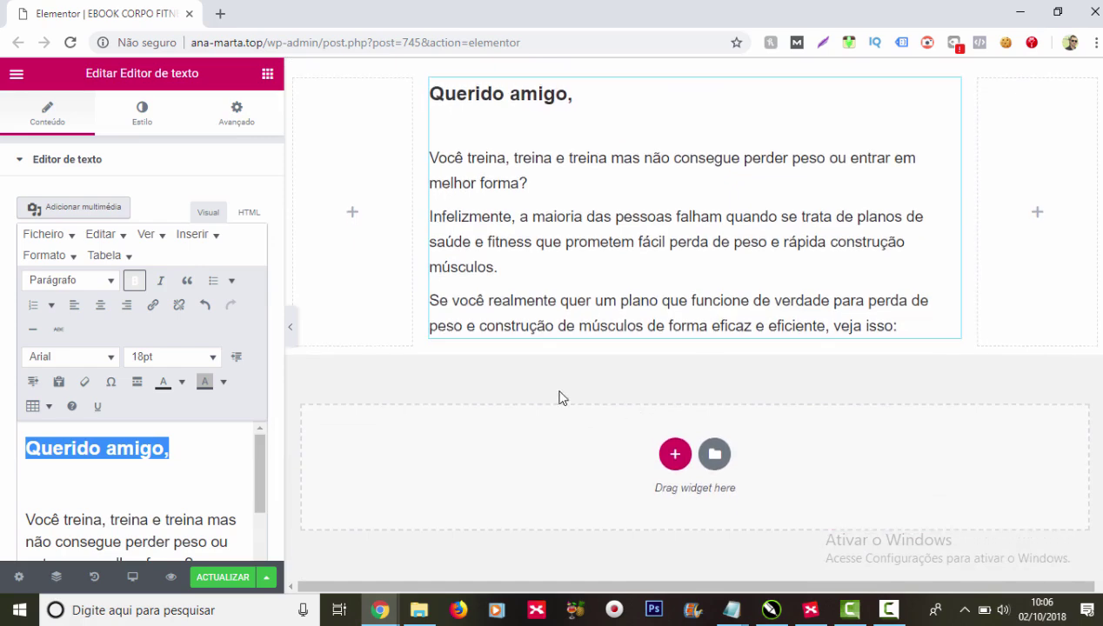
pyautogui.click(680, 459)
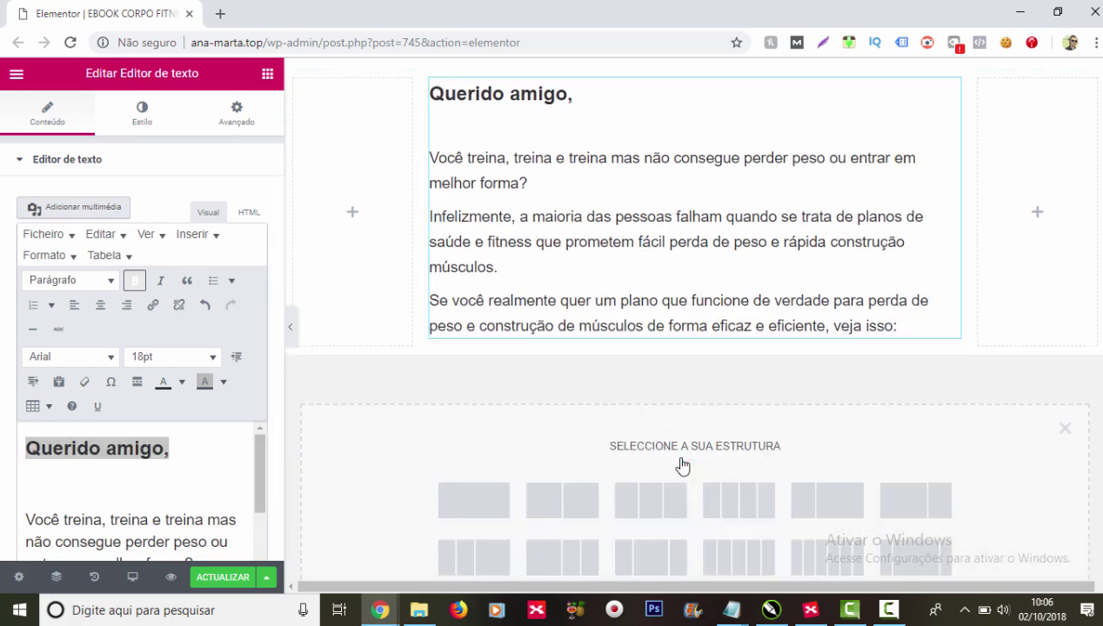
pyautogui.scroll(-2, 735, 415)
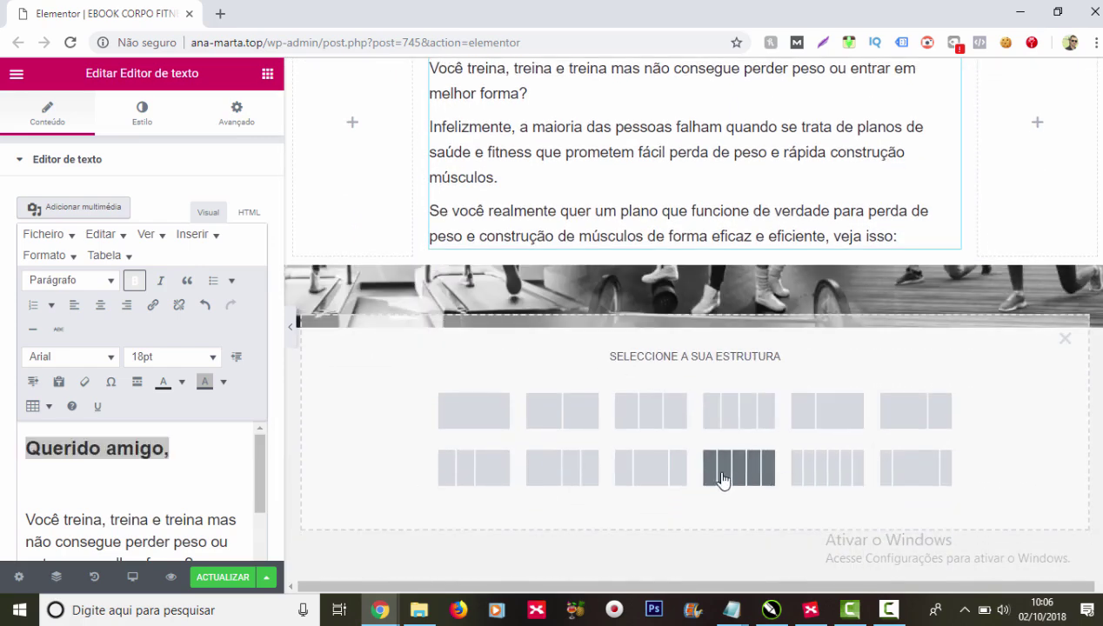
pyautogui.click(636, 470)
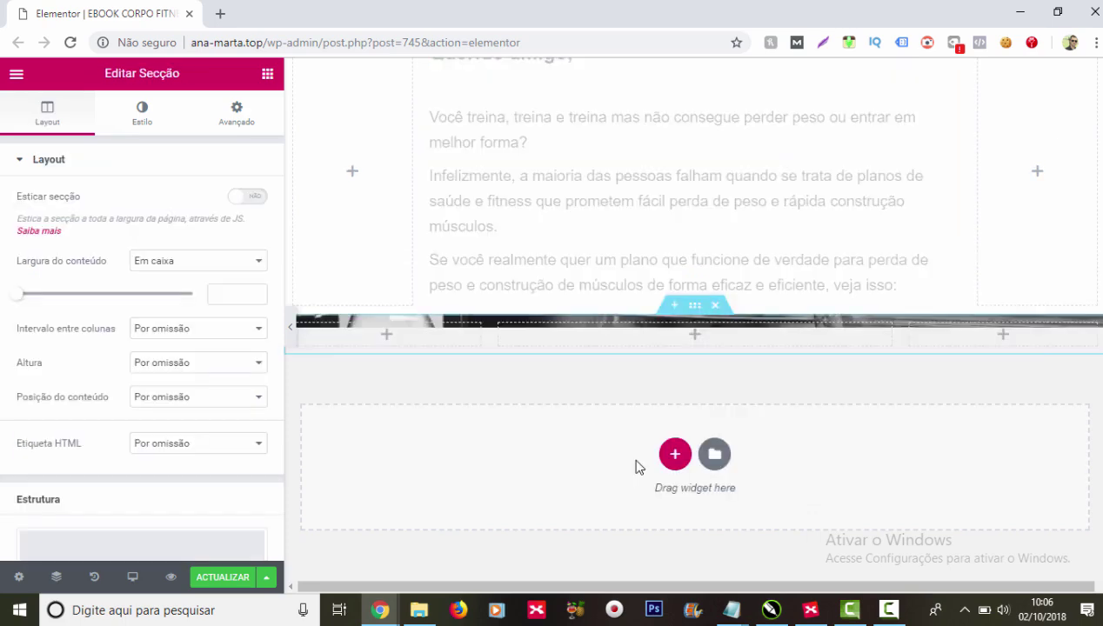
# Step: Give the new three-column section a Clássico background in white
pyautogui.click(694, 315)
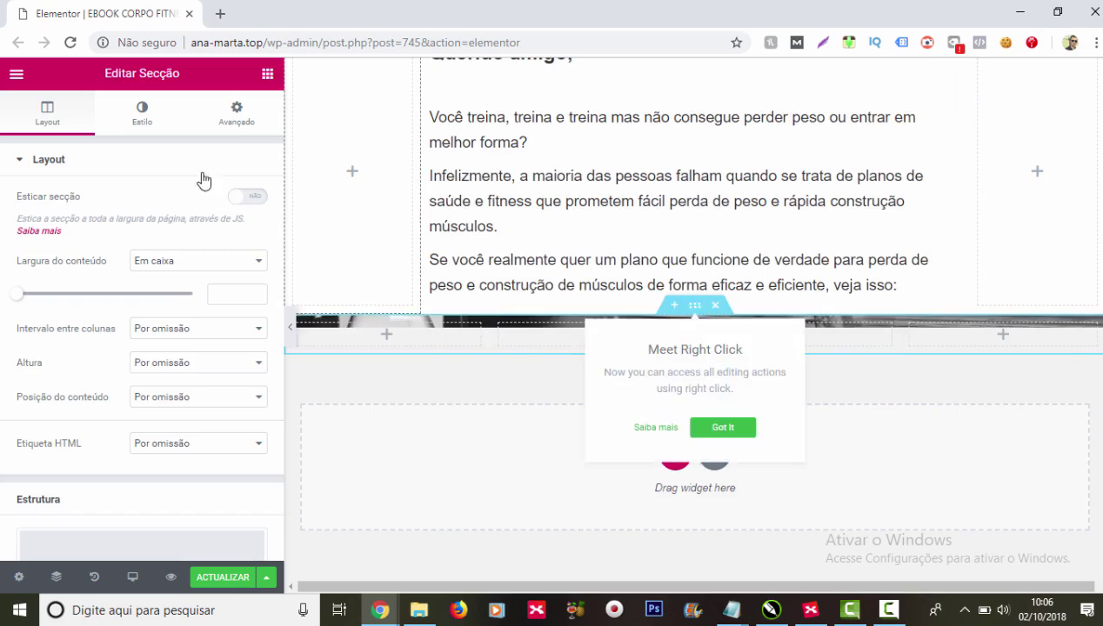
pyautogui.click(139, 113)
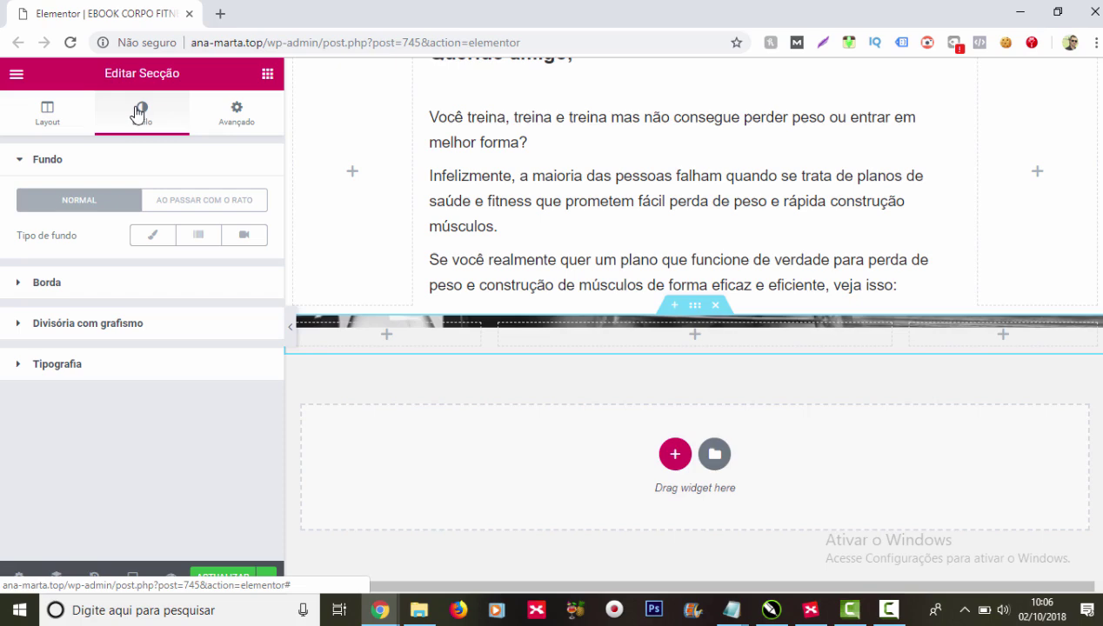
pyautogui.click(147, 241)
pyautogui.click(247, 269)
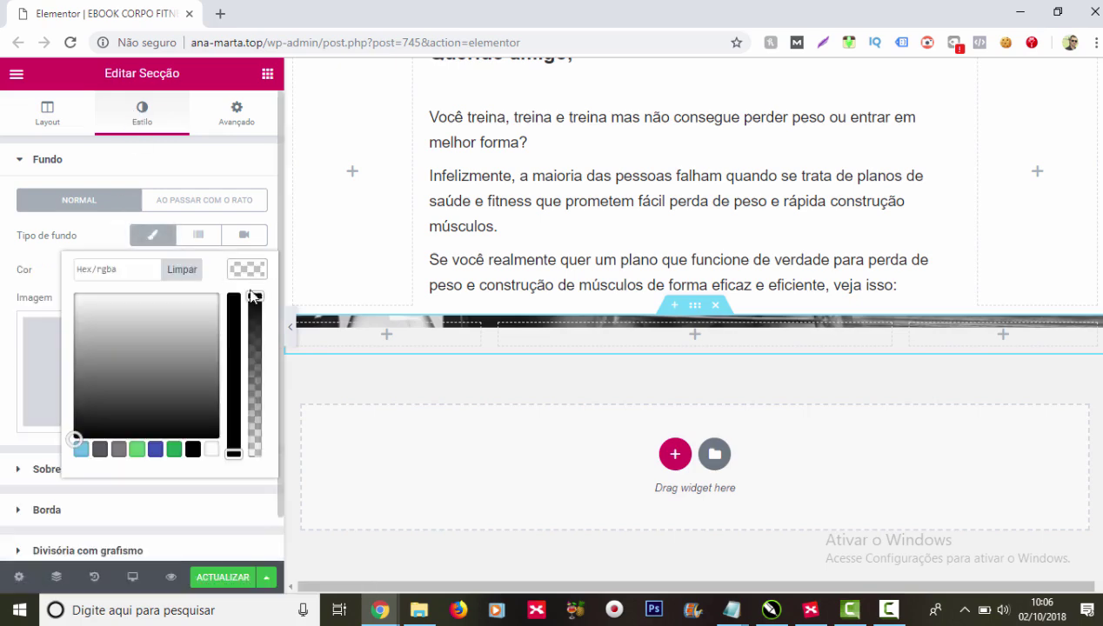
pyautogui.click(211, 448)
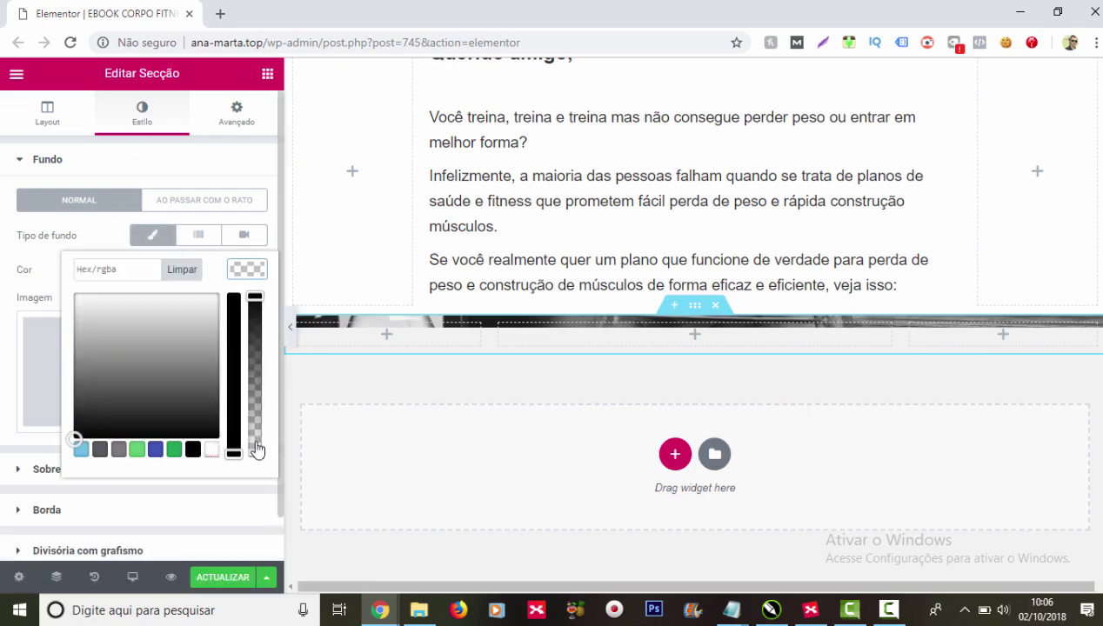
# Step: Place an Espaçador widget in the section's middle column and set its space to 10
pyautogui.click(697, 336)
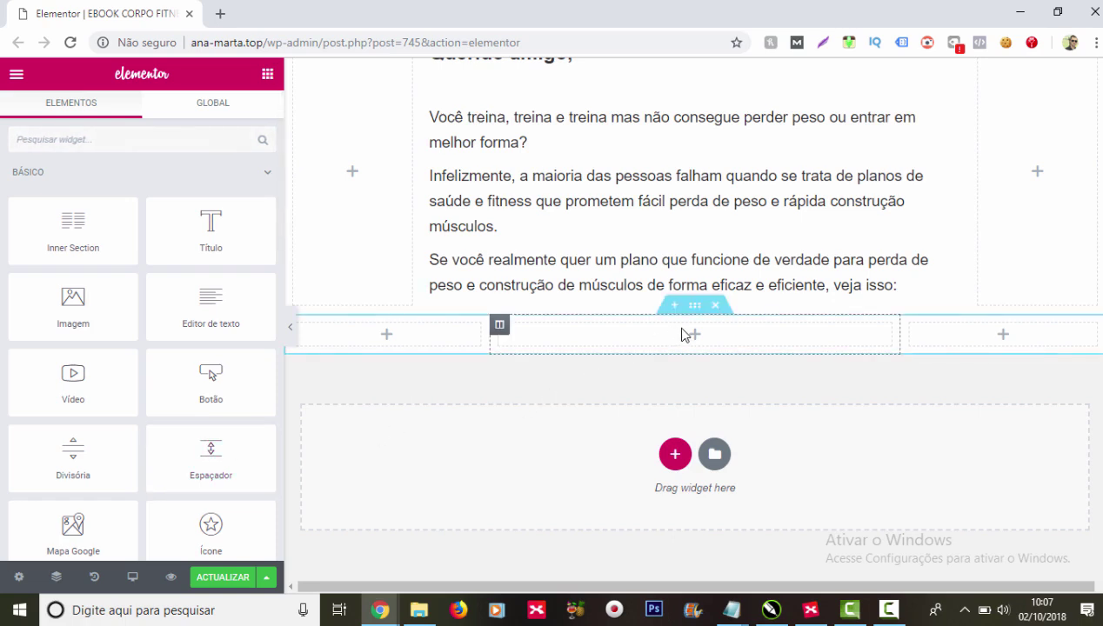
pyautogui.moveTo(208, 451); pyautogui.dragTo(703, 345)
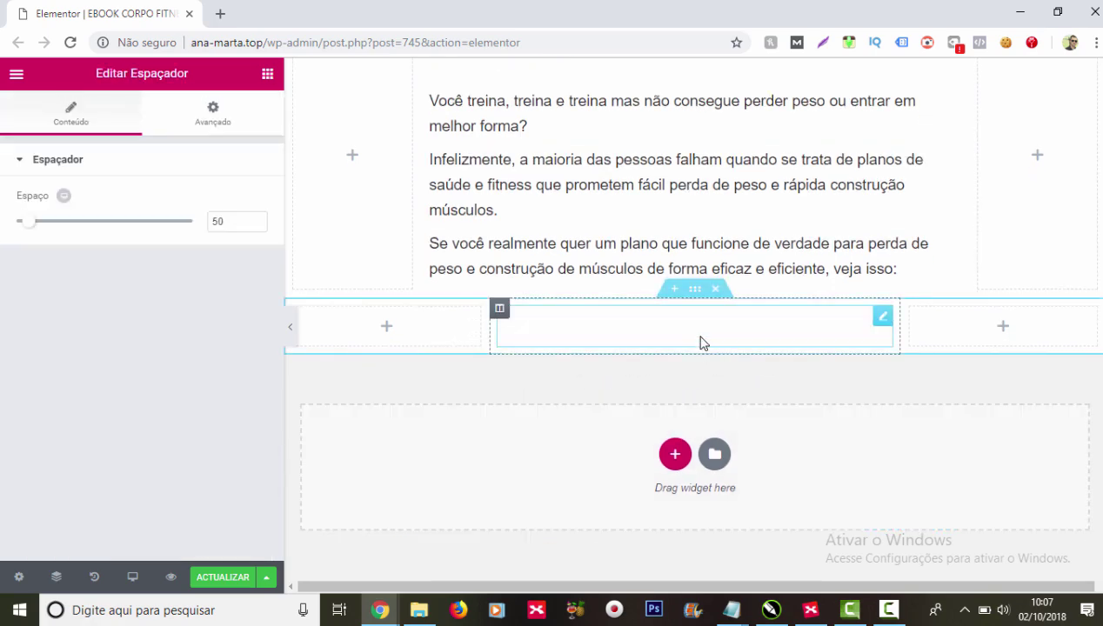
pyautogui.moveTo(29, 221)
pyautogui.mouseDown()
pyautogui.moveTo(56, 223)
pyautogui.moveTo(20, 219)
pyautogui.moveTo(50, 221)
pyautogui.mouseUp()
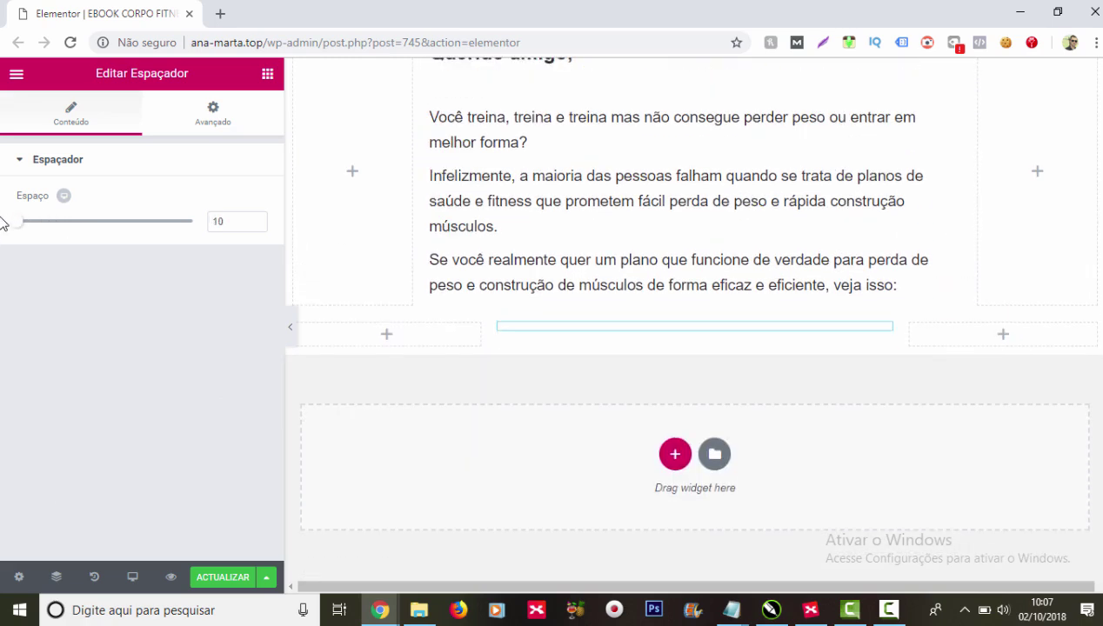
# Step: Add another three-column section with a wide middle column below the spacer and give it a Clássico background of #ffffff
pyautogui.click(671, 452)
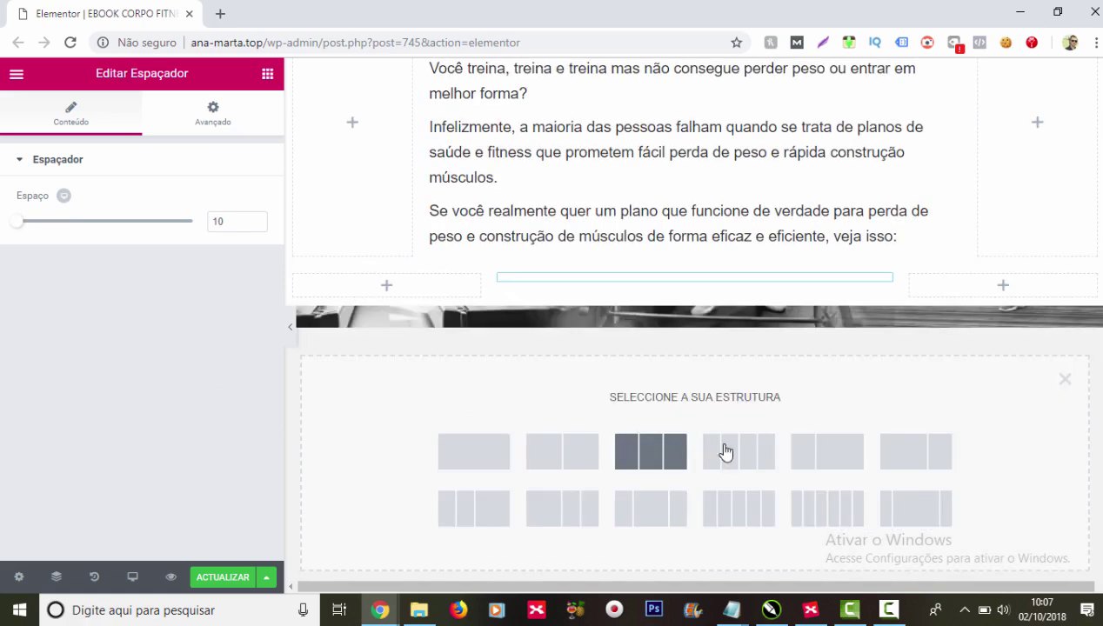
pyautogui.click(663, 512)
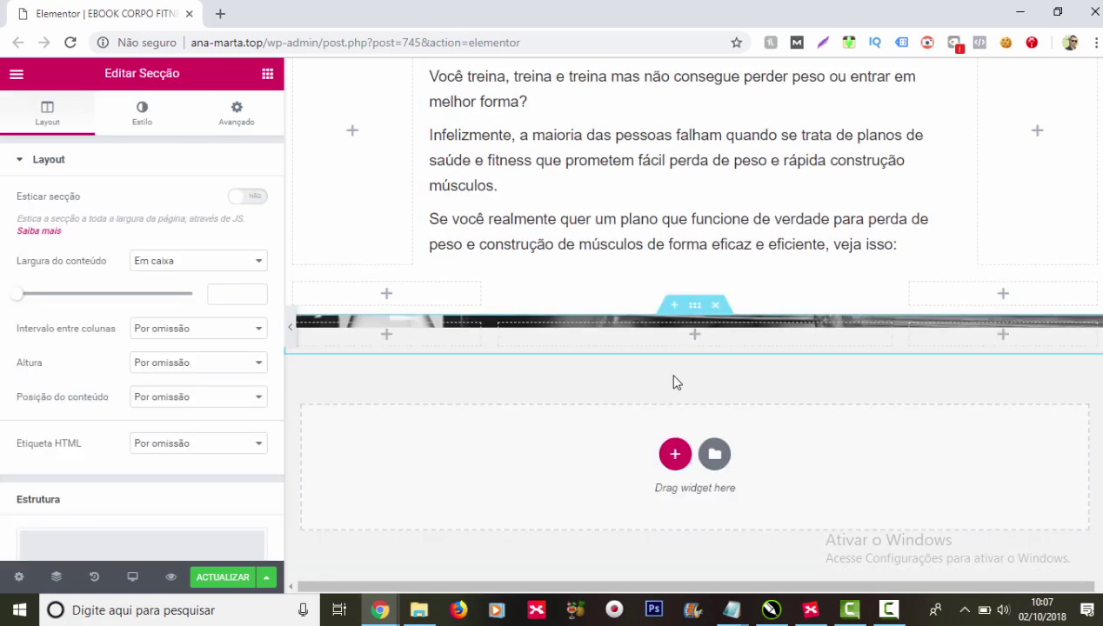
pyautogui.click(143, 140)
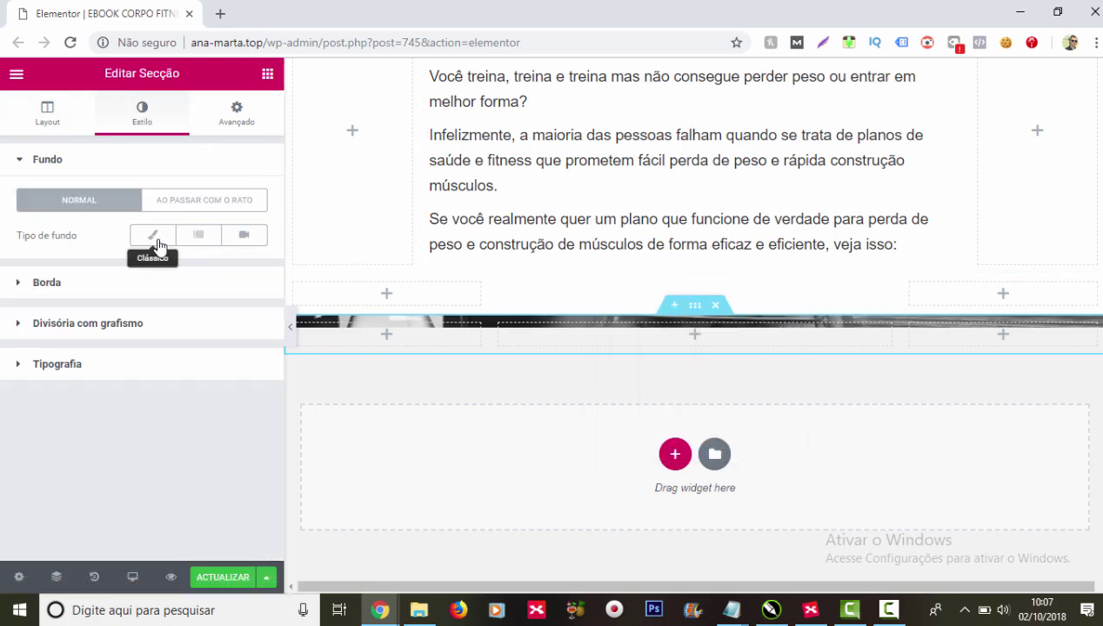
pyautogui.click(155, 241)
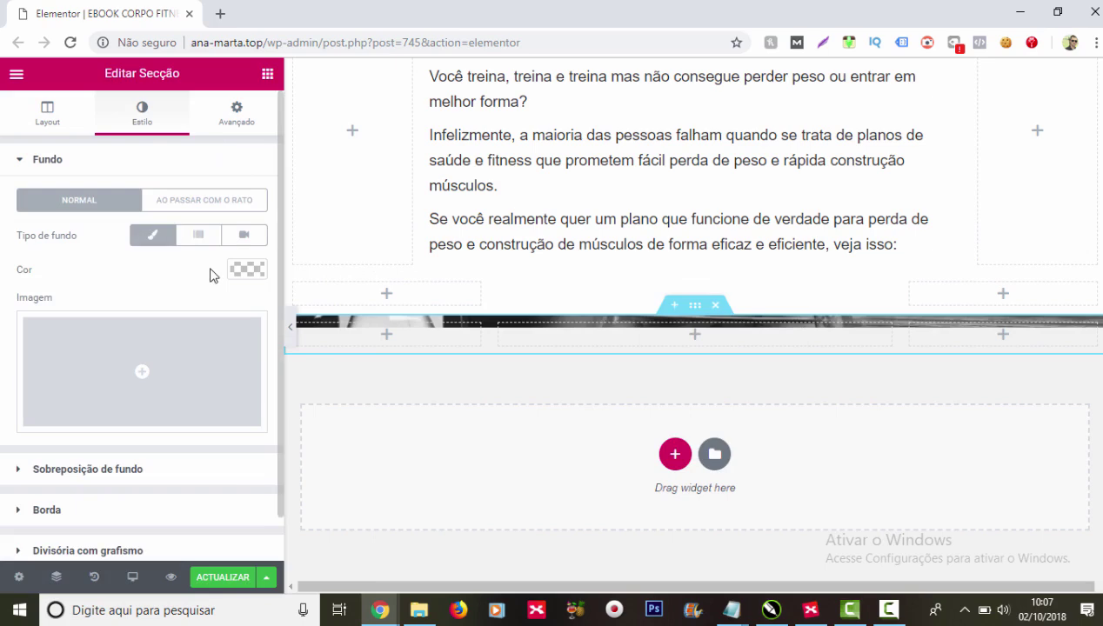
pyautogui.click(248, 270)
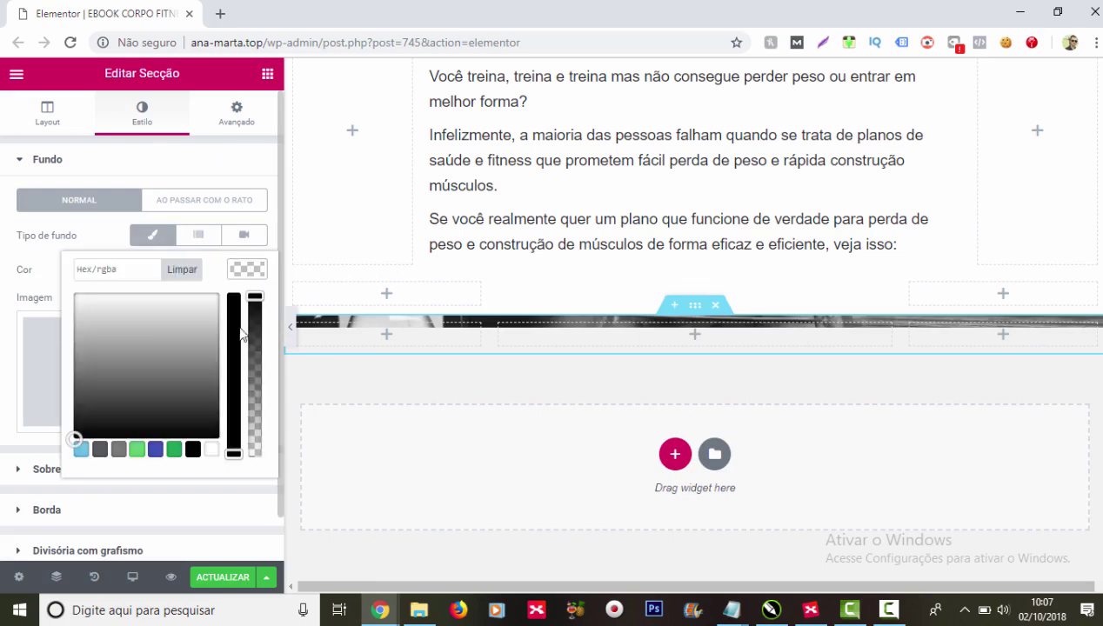
pyautogui.click(212, 451)
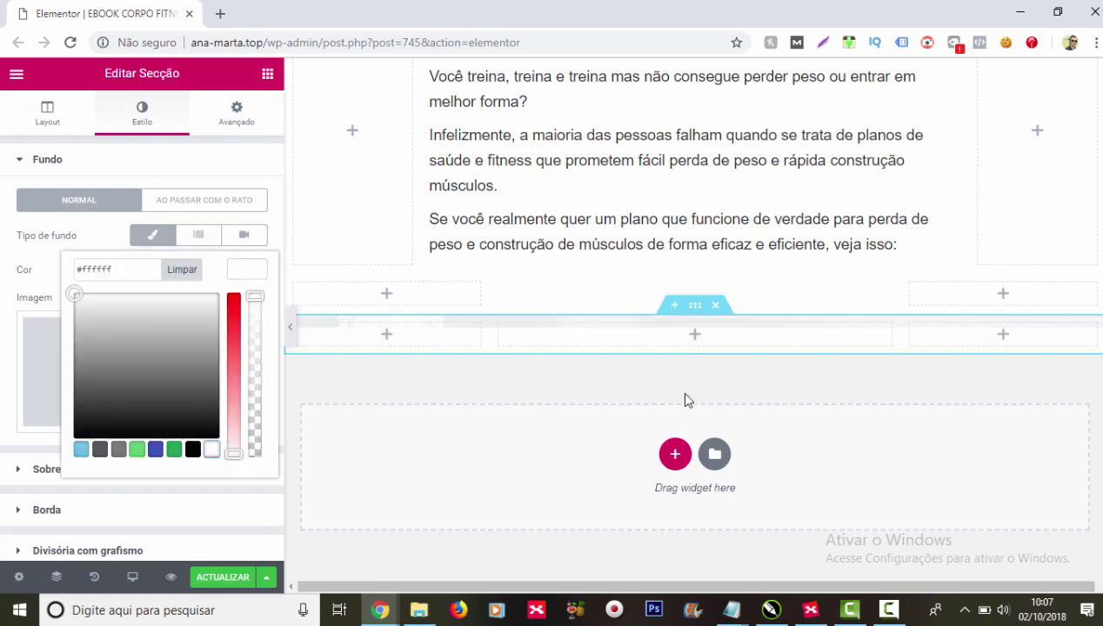
# Step: Place an Editor de texto widget in the middle column of the newest section
pyautogui.click(700, 339)
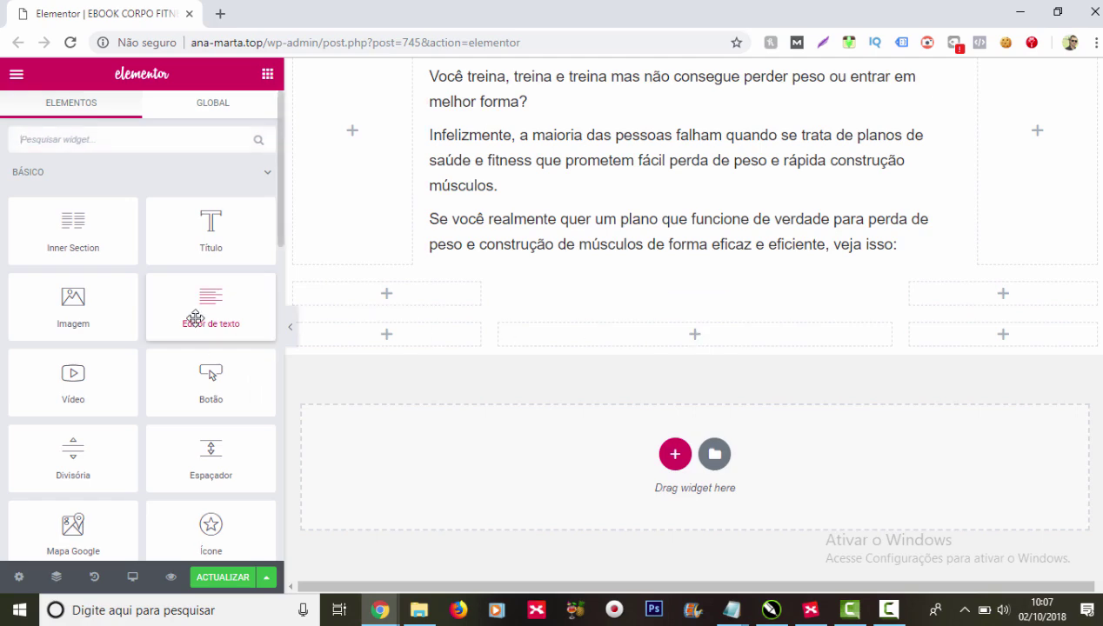
pyautogui.moveTo(195, 318); pyautogui.dragTo(695, 346)
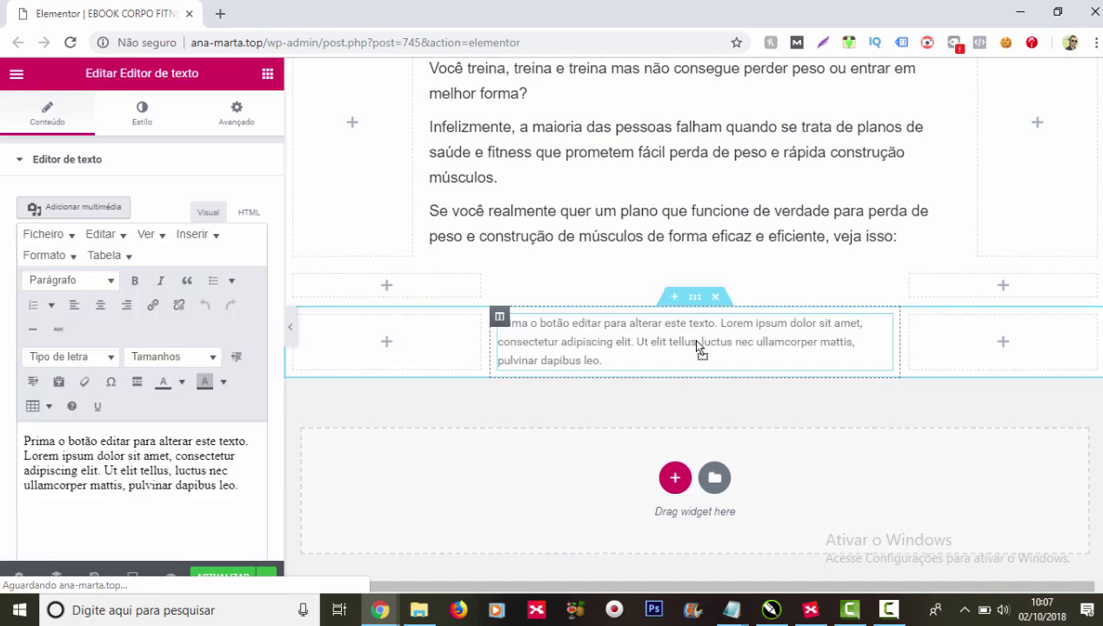
# Step: Copy the lines "APRESENTO:" and "Corpo Fitness" from the Notepad file "Hedline da página de vendas", then return to the page editor and open the new text widget
pyautogui.click(807, 521)
pyautogui.click(482, 374)
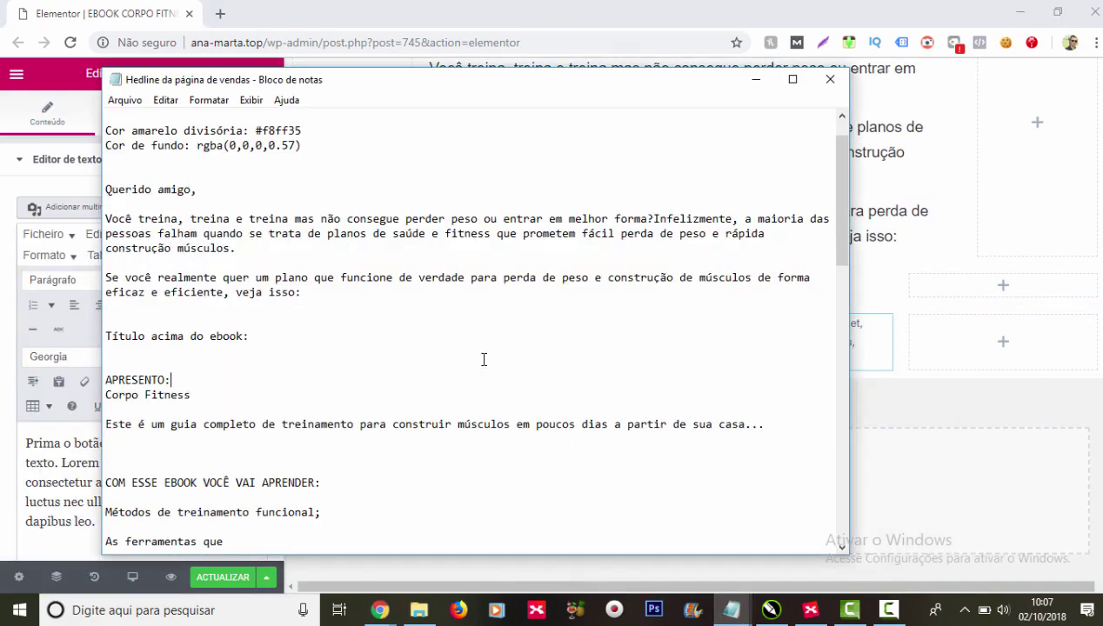
pyautogui.scroll(-1, 310, 306)
pyautogui.scroll(-1, 300, 306)
pyautogui.moveTo(213, 310); pyautogui.dragTo(135, 273)
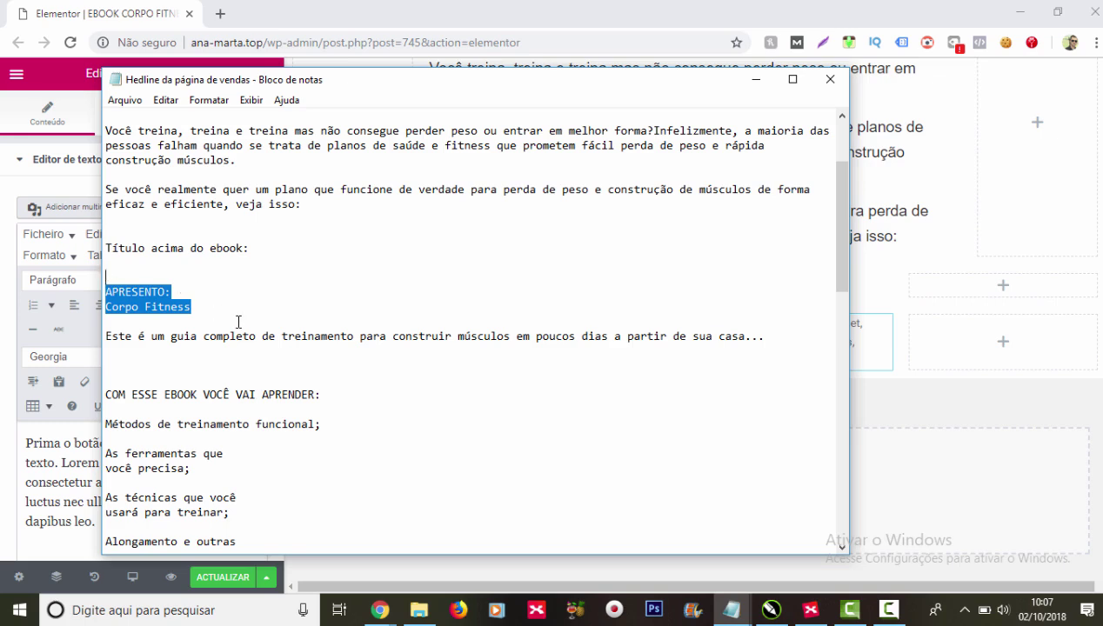
pyautogui.rightClick(154, 299)
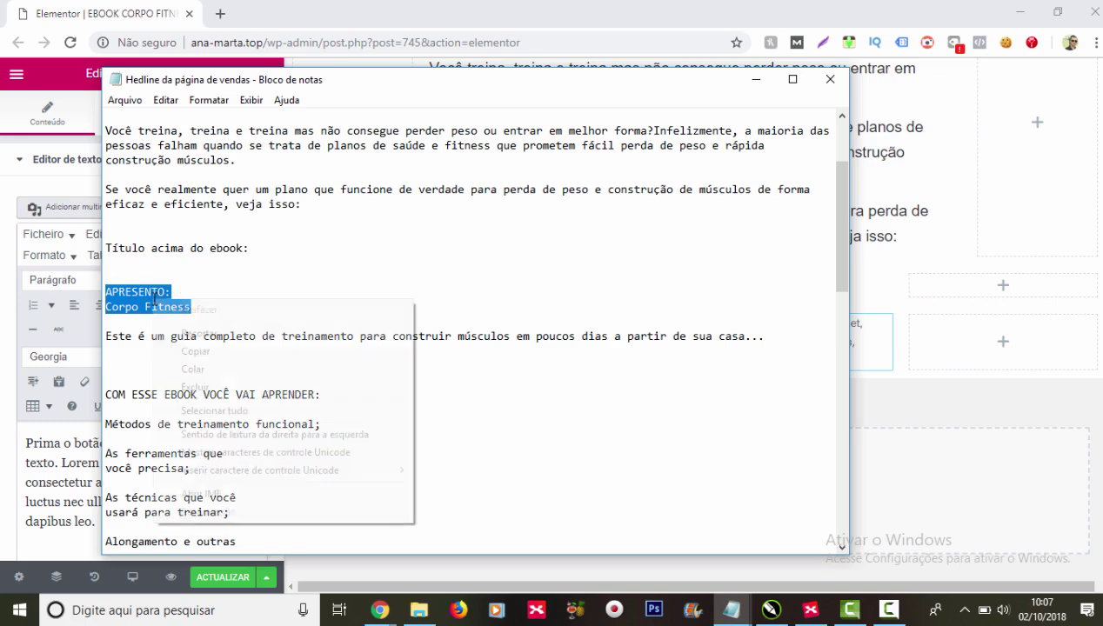
pyautogui.click(193, 348)
pyautogui.click(756, 79)
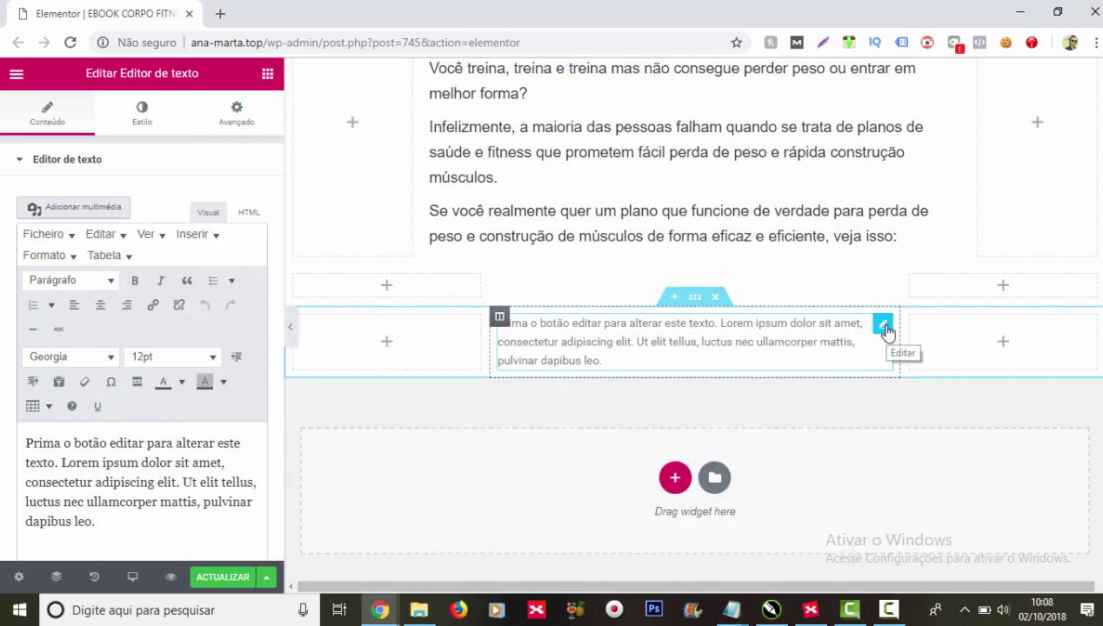
pyautogui.click(883, 327)
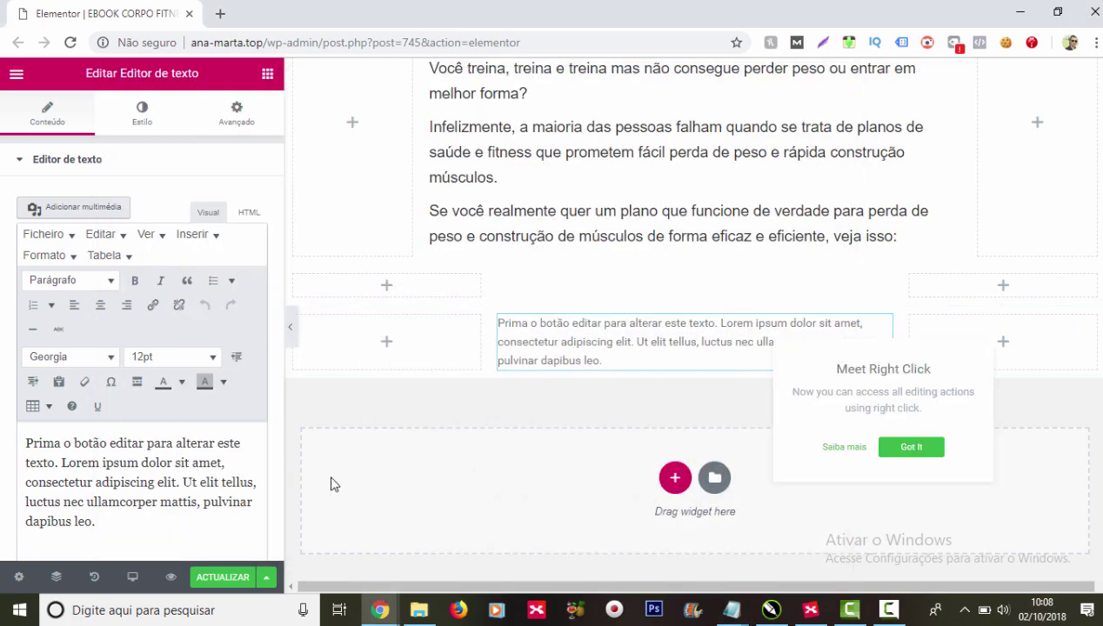
# Step: Replace the text widget's placeholder with the copied lines "APRESENTO:" and "Corpo Fitness", removing the blank line above them
pyautogui.click(153, 482)
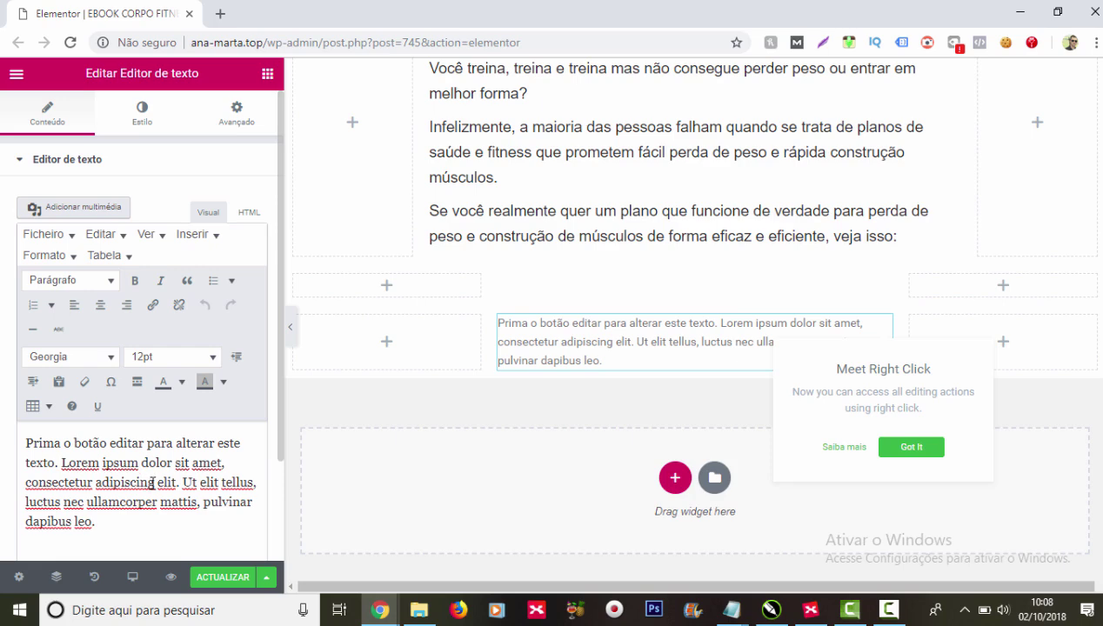
pyautogui.hotkey('ctrl', 'a')
pyautogui.press('BackSpace')
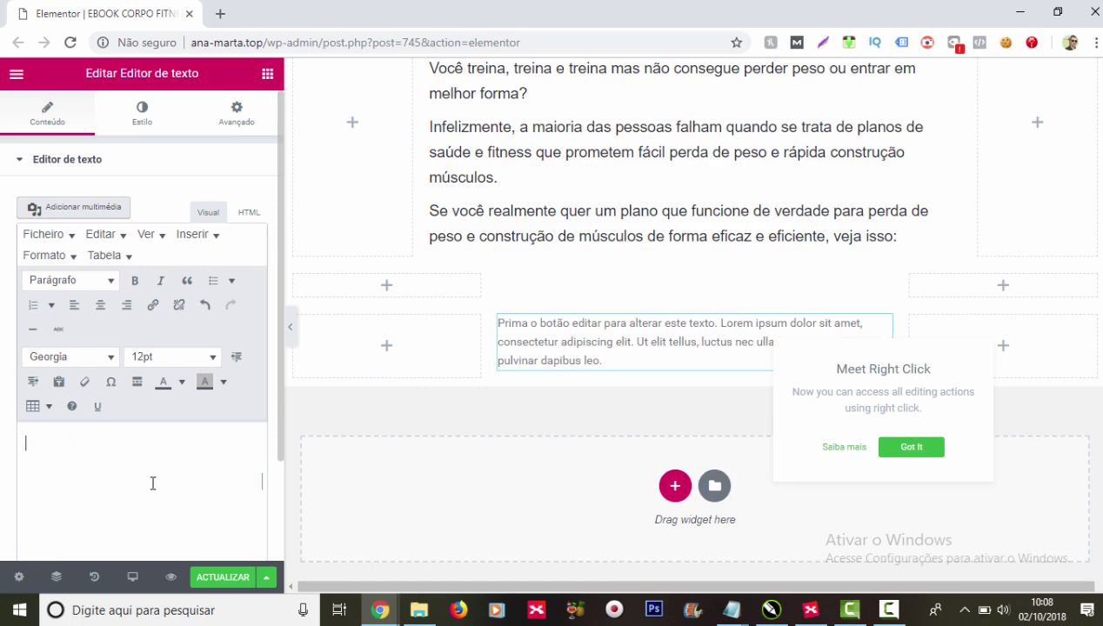
pyautogui.hotkey('ctrl', 'v')
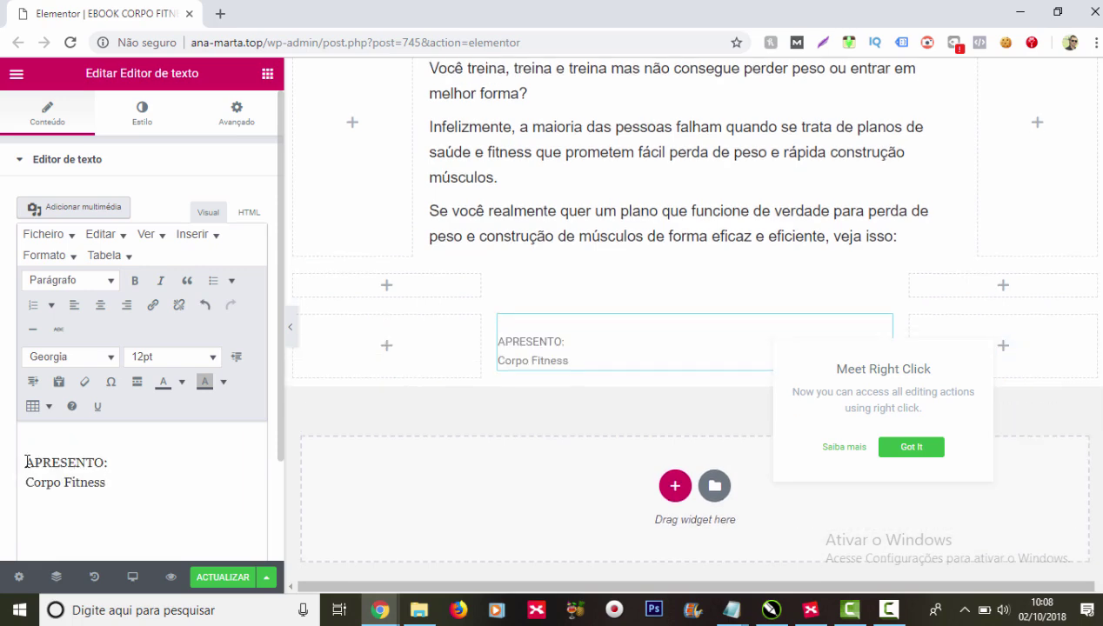
pyautogui.press('BackSpace')
# Step: Center both lines of the text widget and set them in Arial at 36pt
pyautogui.hotkey('ctrl', 'a')
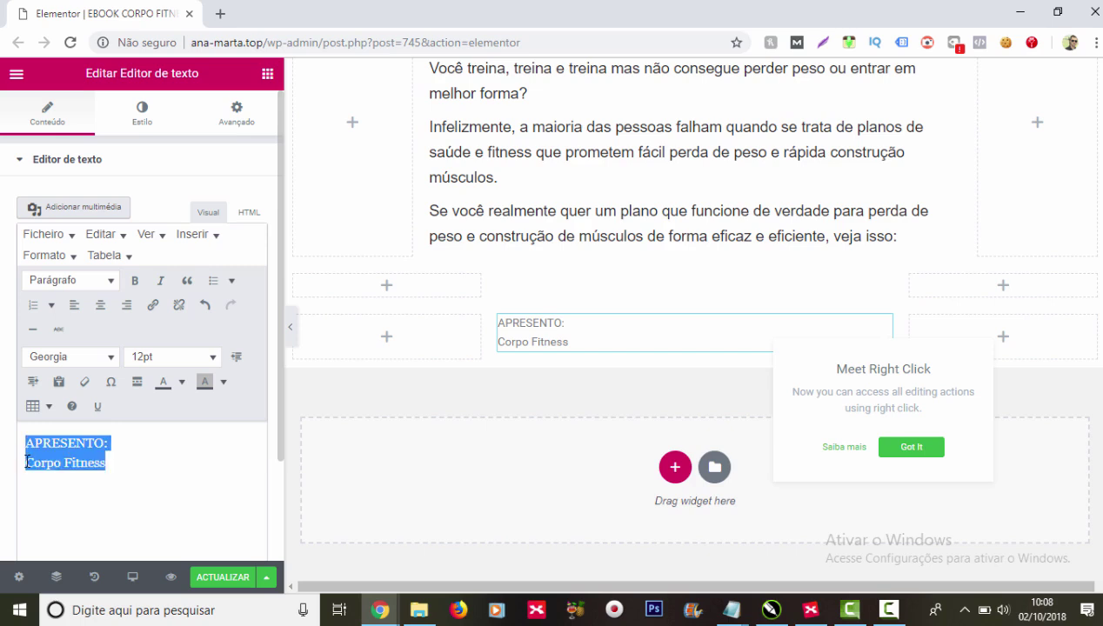
pyautogui.click(100, 304)
pyautogui.click(92, 361)
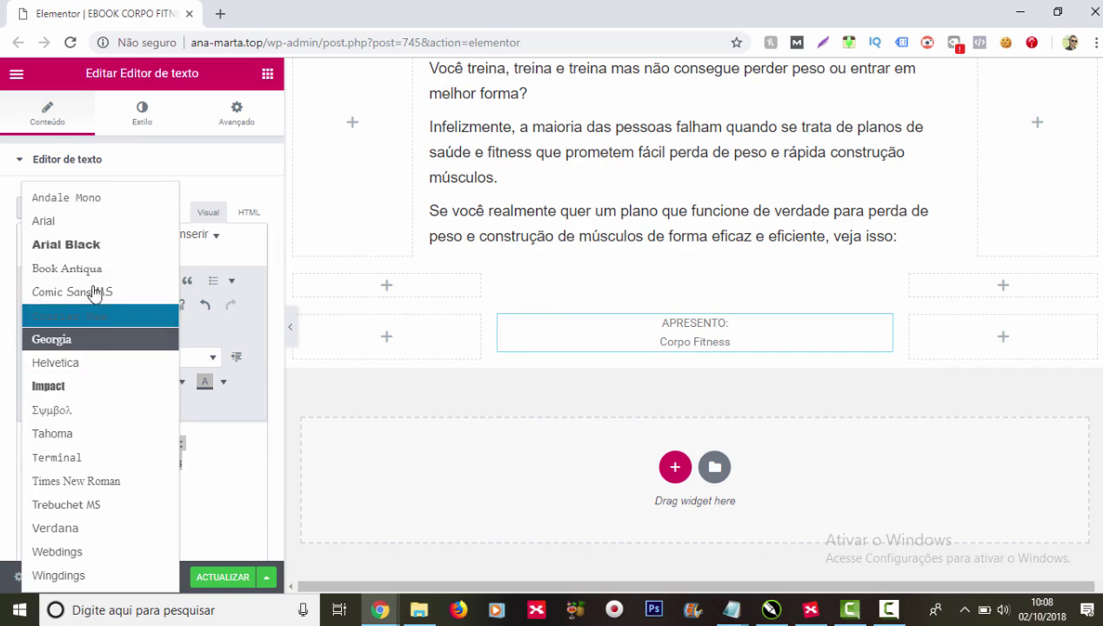
pyautogui.click(74, 222)
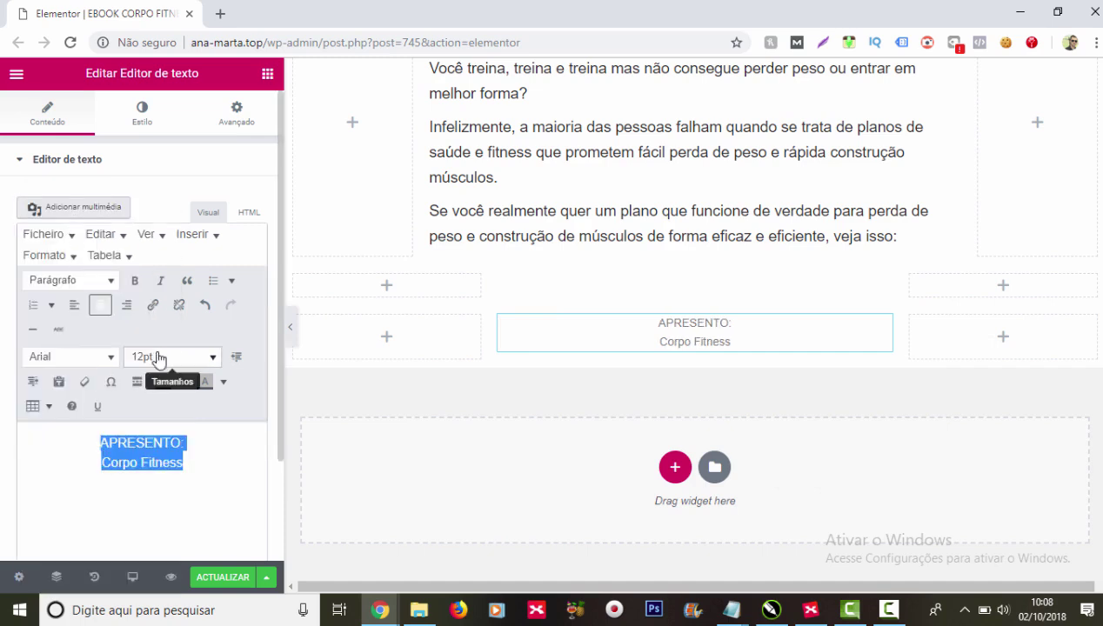
pyautogui.click(206, 358)
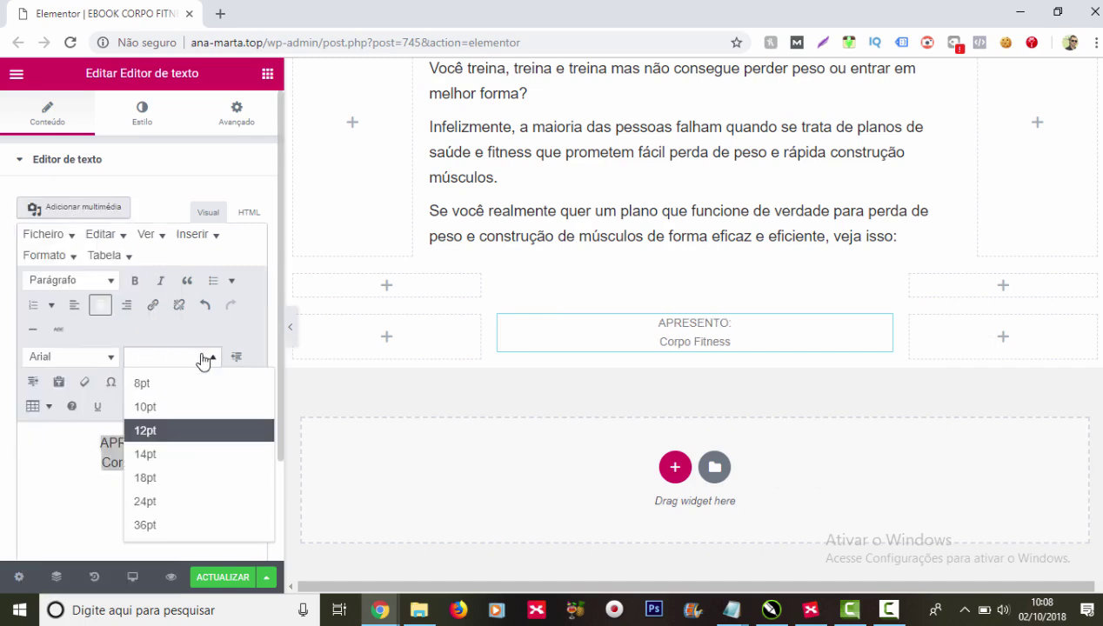
pyautogui.click(197, 503)
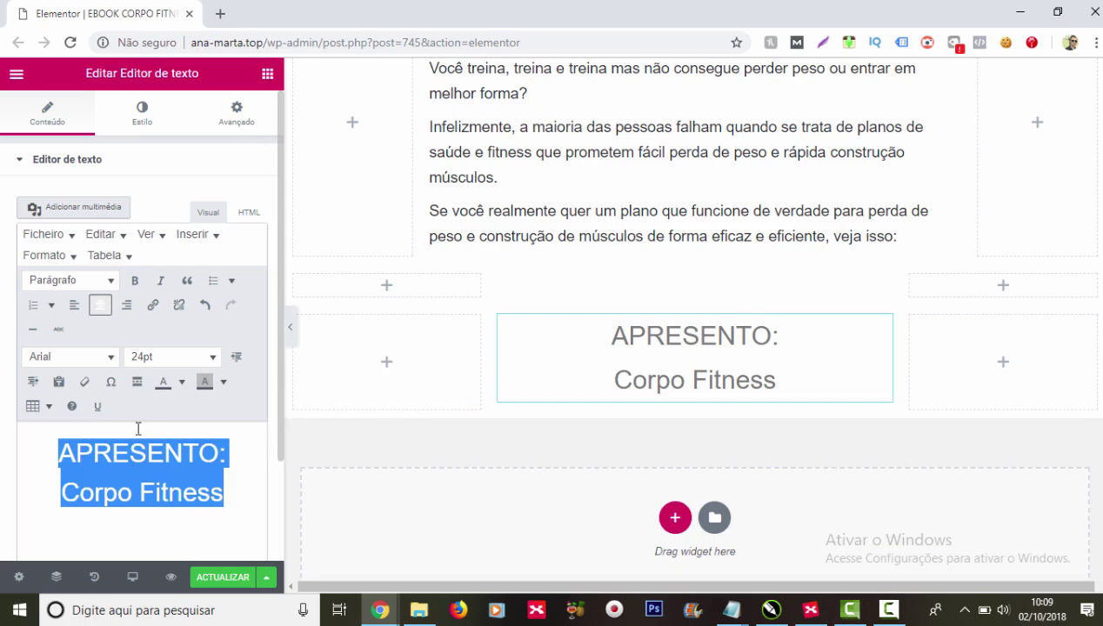
pyautogui.click(201, 359)
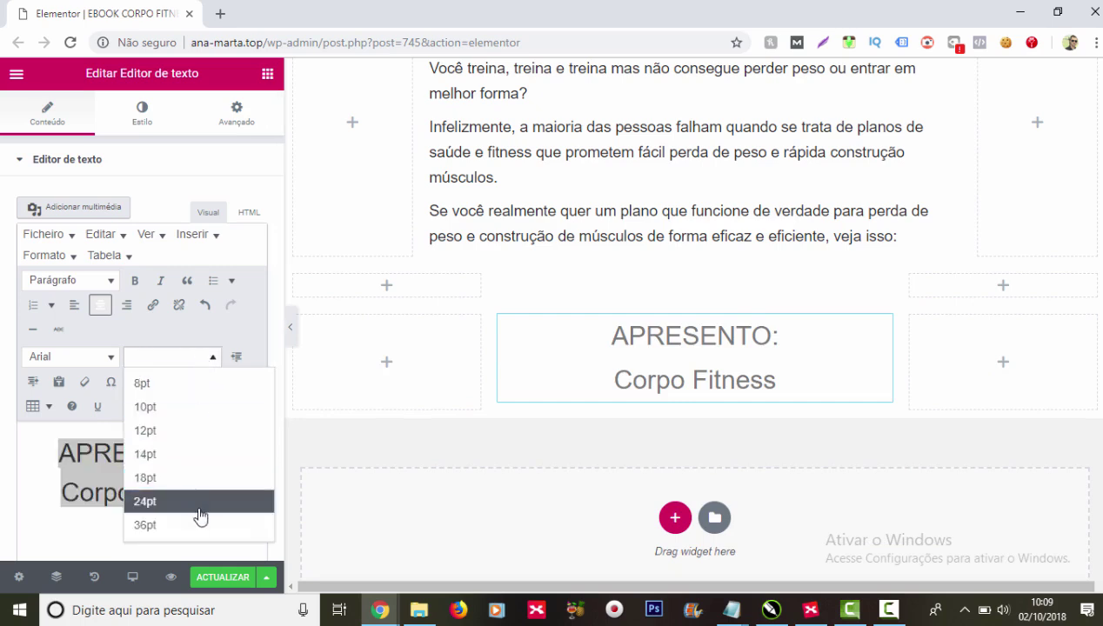
pyautogui.click(202, 523)
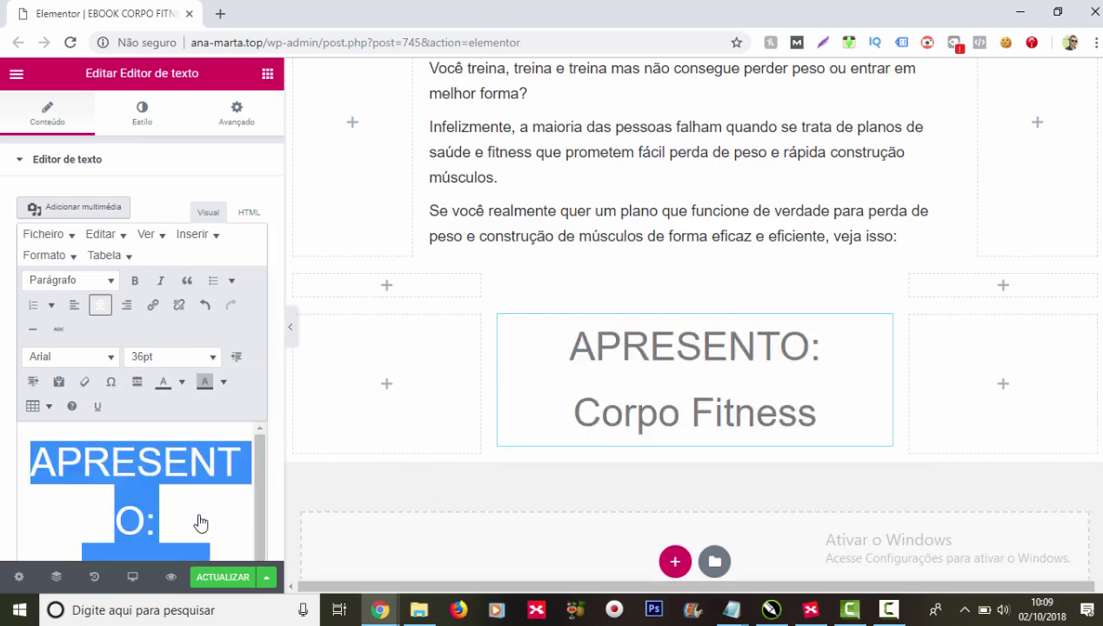
# Step: Make both heading lines bold and color them very dark gray
pyautogui.click(134, 280)
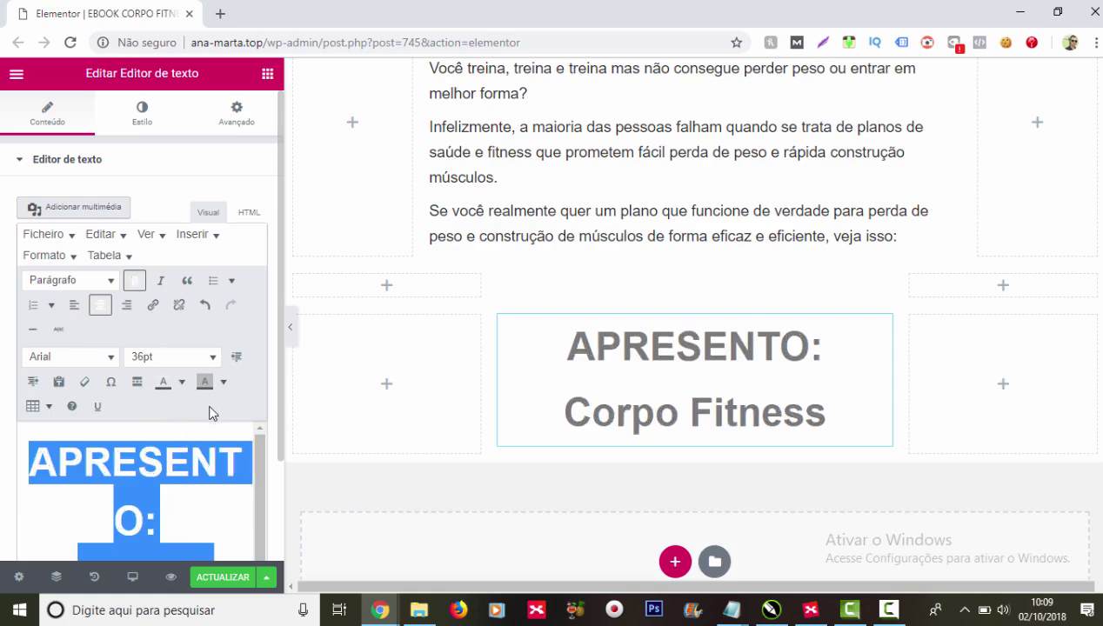
pyautogui.click(181, 382)
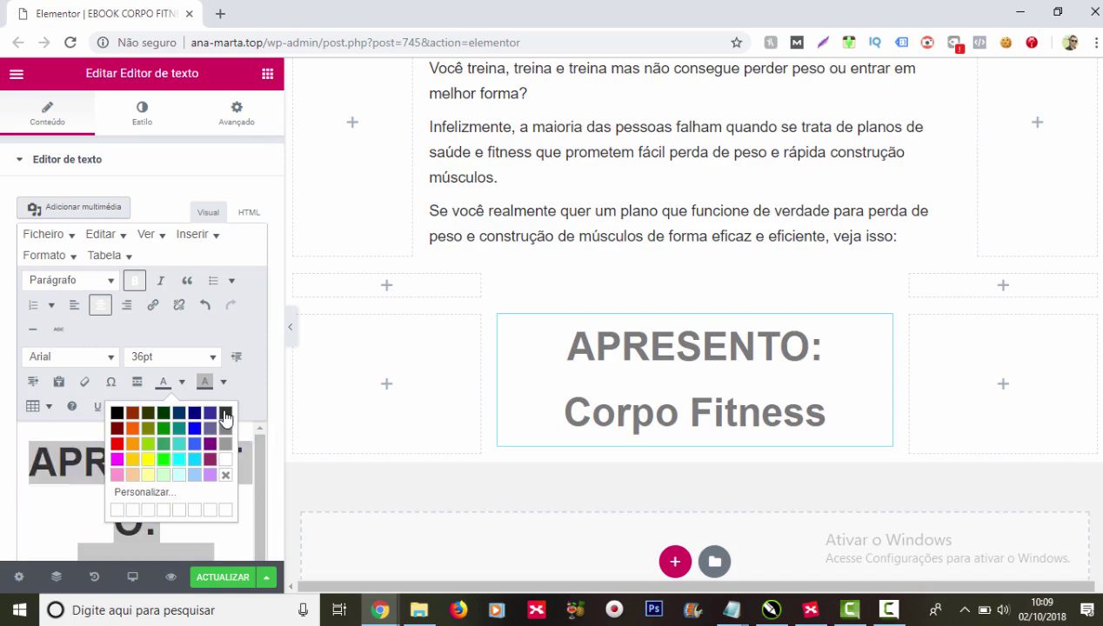
pyautogui.click(206, 501)
pyautogui.scroll(-2, 209, 519)
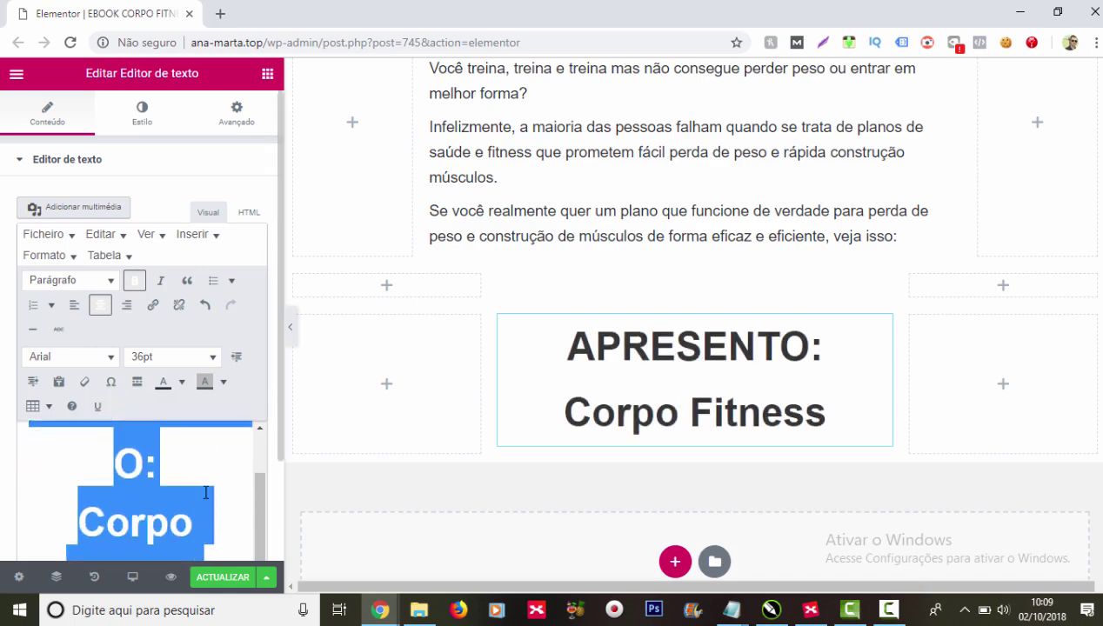
# Step: Color only the "Corpo Fitness" line golden yellow, leaving "APRESENTO:" dark gray
pyautogui.click(228, 467)
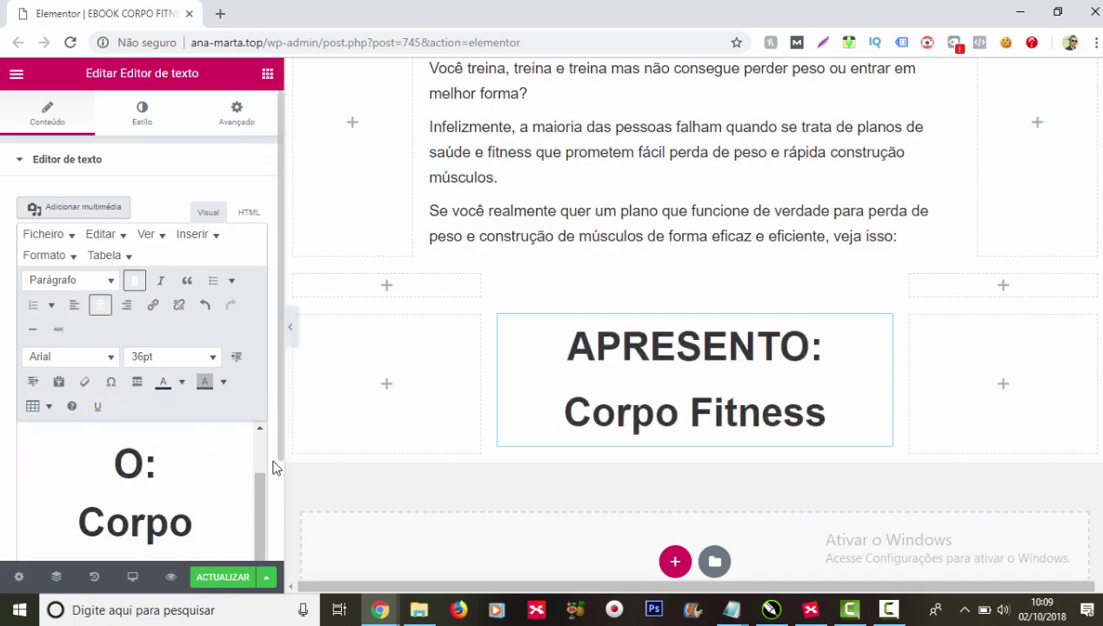
pyautogui.scroll(-2, 272, 467)
pyautogui.keyDown('shift'); pyautogui.click(86, 401); pyautogui.keyUp('shift')
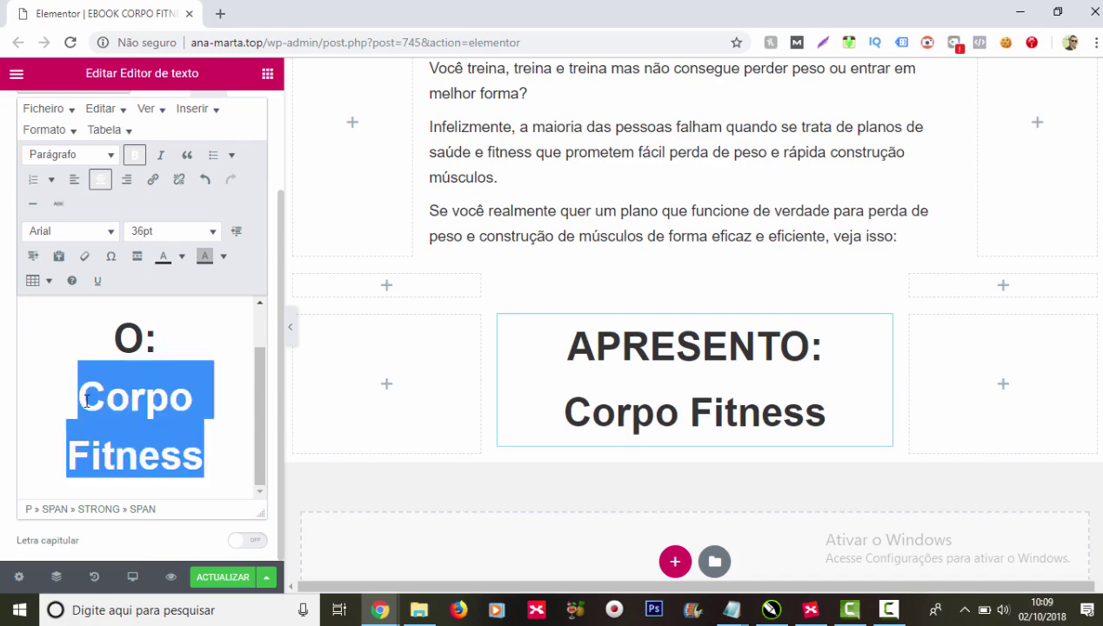
pyautogui.click(181, 256)
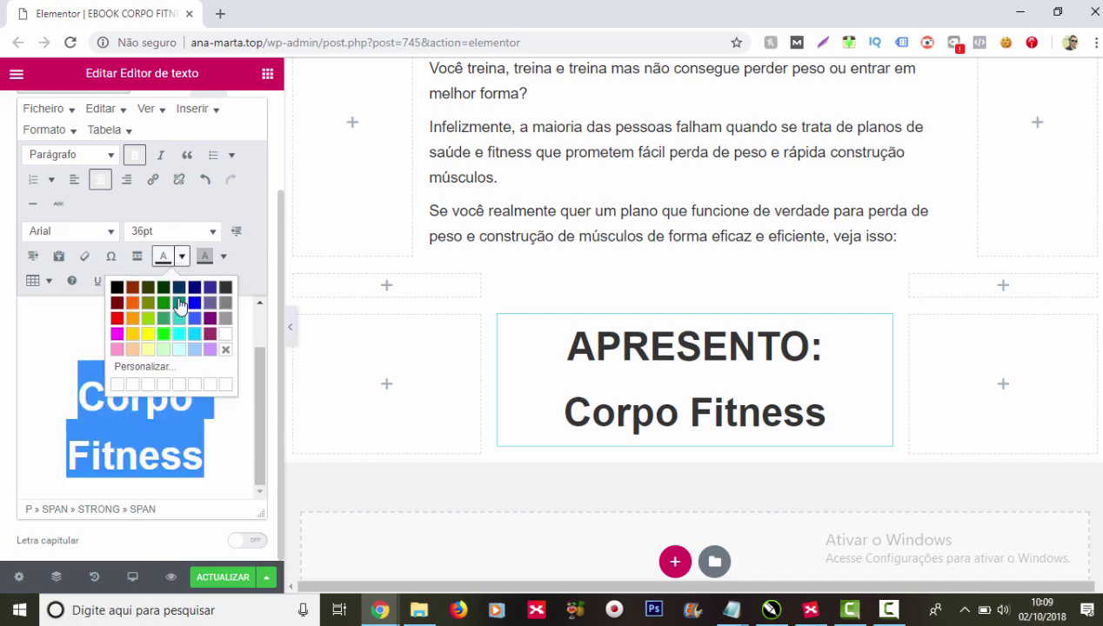
pyautogui.click(135, 333)
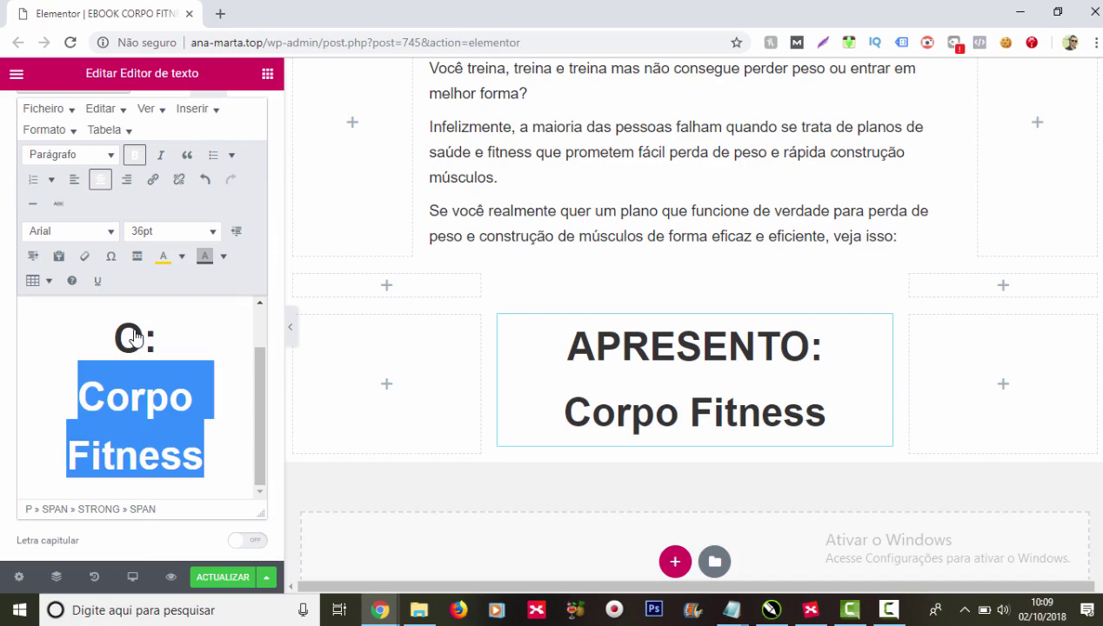
pyautogui.click(230, 450)
# Step: Add a single-column section below the Corpo Fitness heading and give it a white Clássico background
pyautogui.scroll(-1, 534, 412)
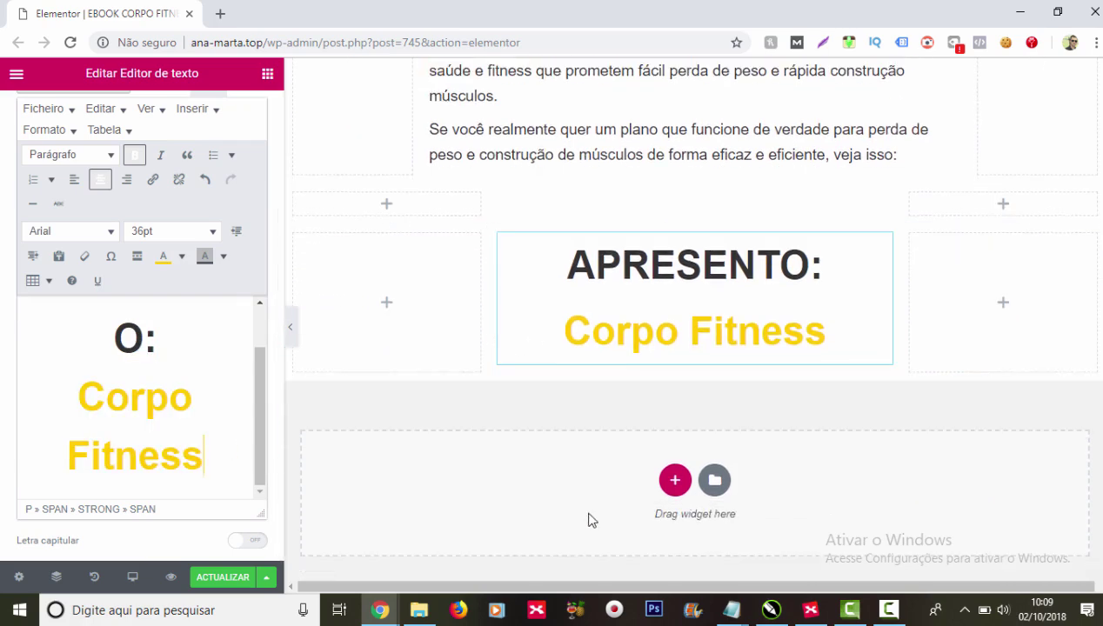
pyautogui.click(672, 480)
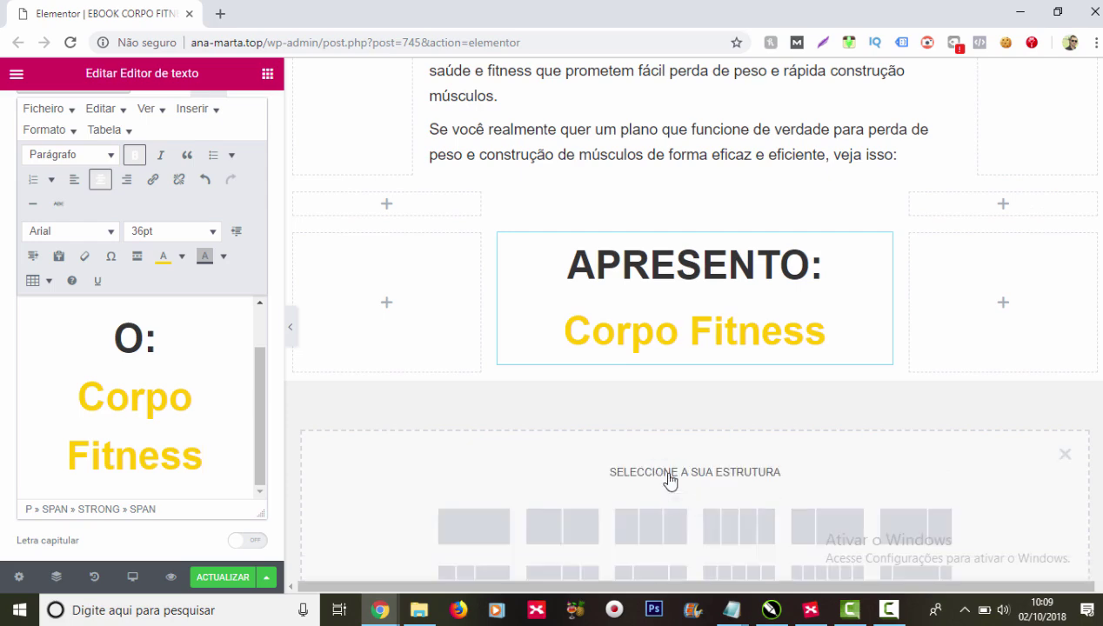
pyautogui.scroll(-1, 687, 453)
pyautogui.click(495, 418)
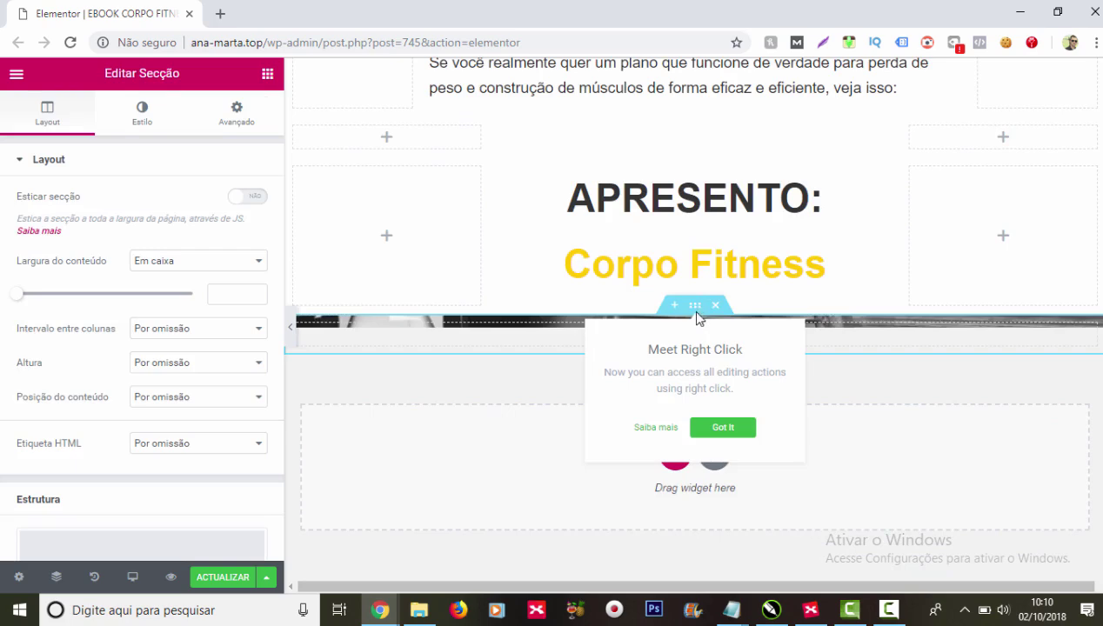
pyautogui.click(141, 121)
pyautogui.click(154, 237)
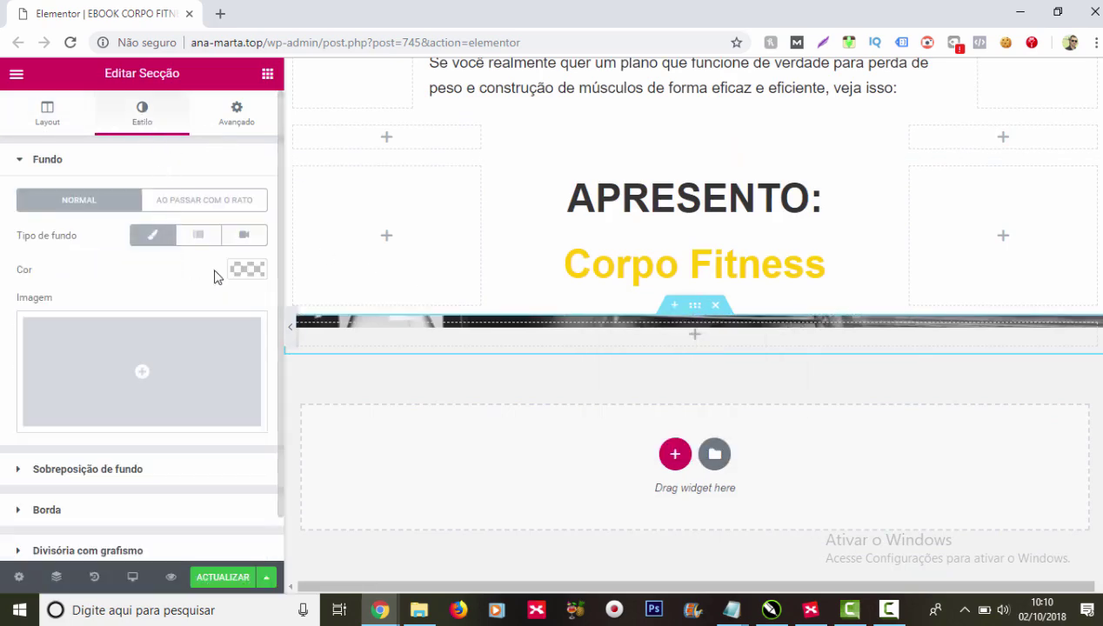
pyautogui.click(246, 270)
pyautogui.click(214, 450)
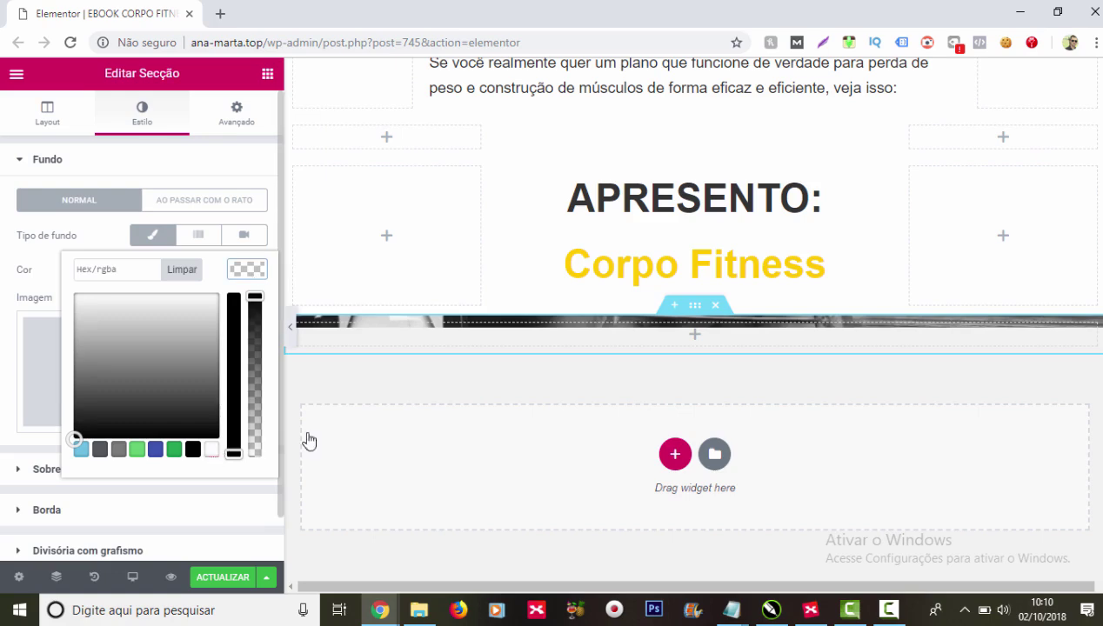
# Step: Place an Espaçador widget in the new single-column section and set its space to 10
pyautogui.click(702, 346)
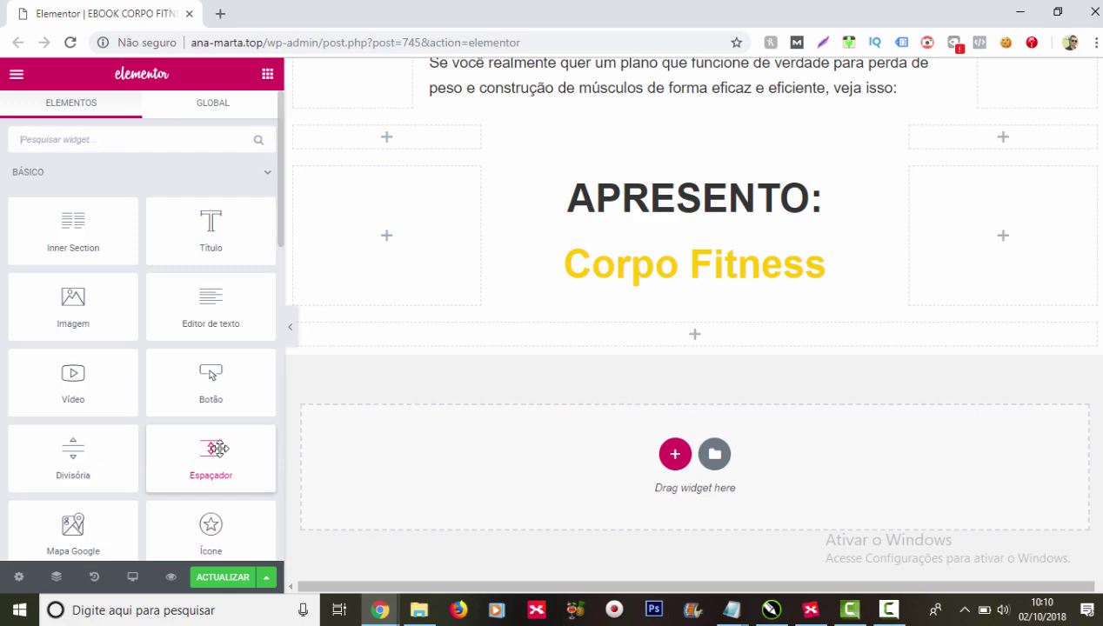
pyautogui.moveTo(221, 444); pyautogui.dragTo(708, 346)
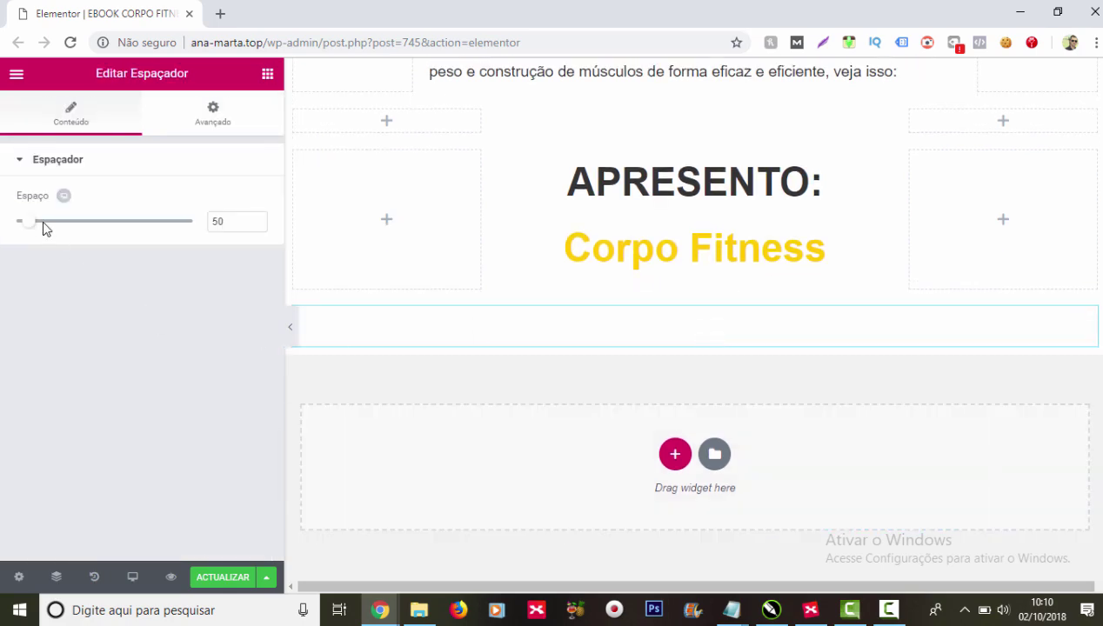
pyautogui.moveTo(33, 226); pyautogui.dragTo(17, 223)
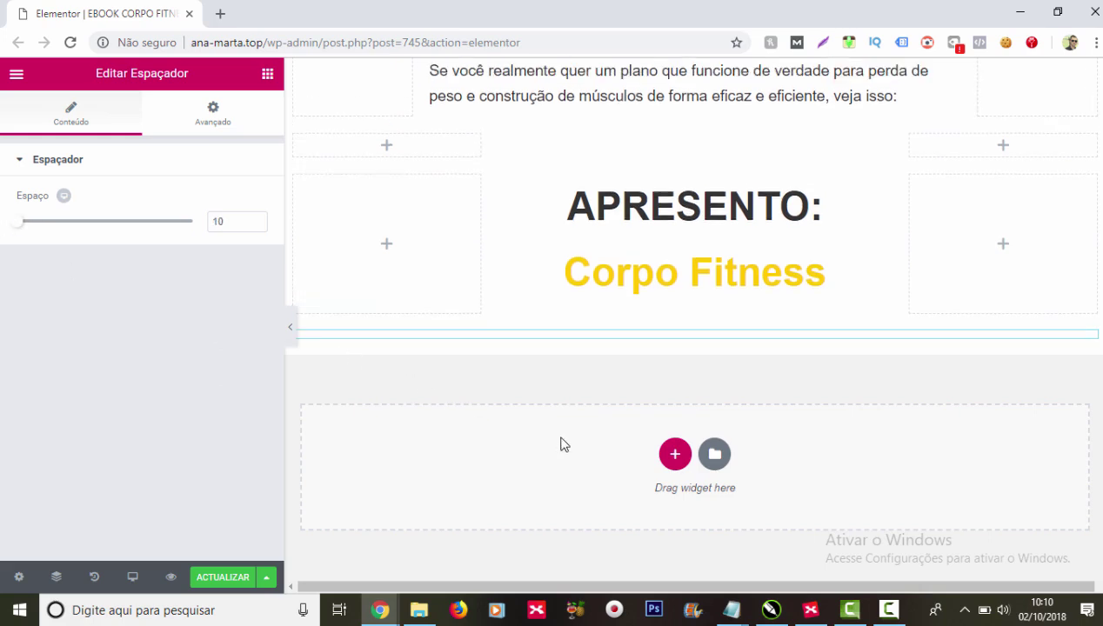
# Step: Add a three-column section with a wide middle column below the spacer and give it a Clássico background of #ffffff
pyautogui.click(675, 453)
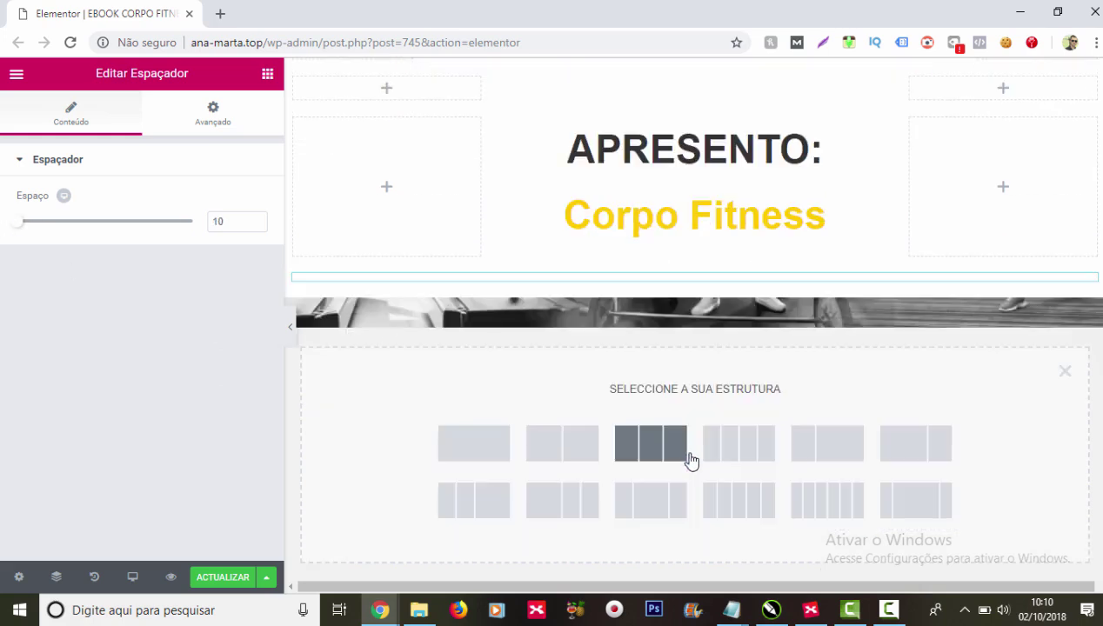
pyautogui.click(665, 507)
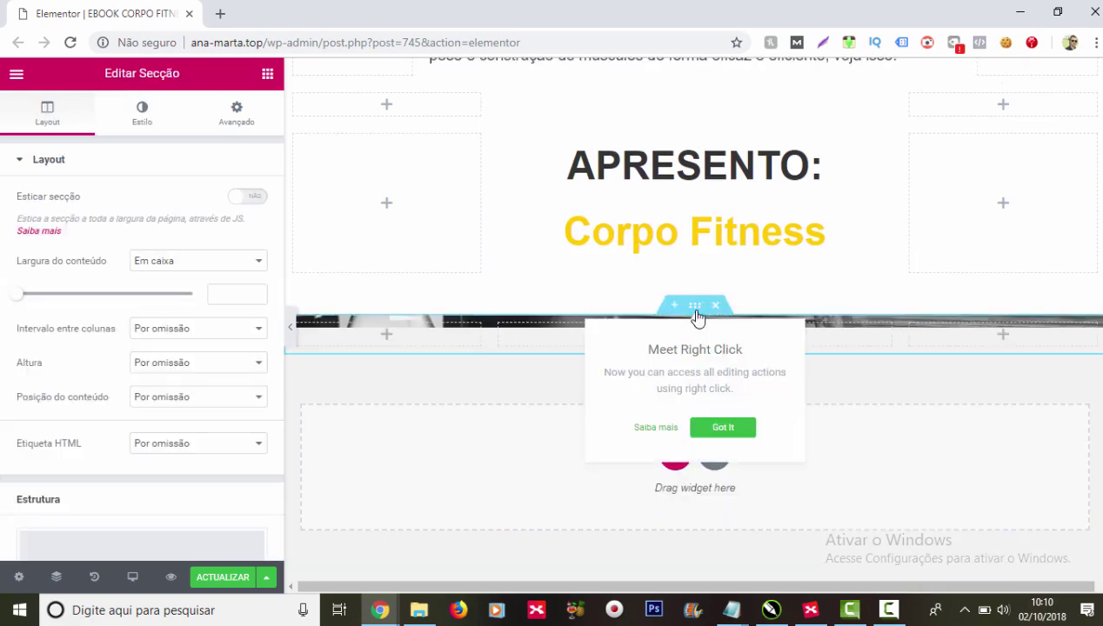
pyautogui.click(144, 126)
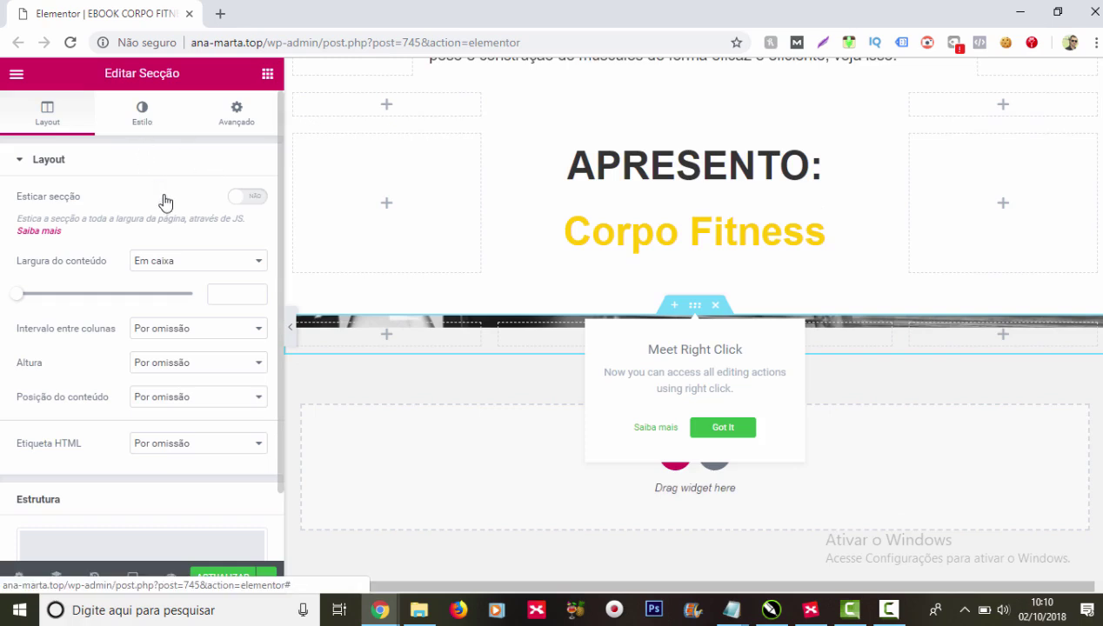
pyautogui.click(153, 235)
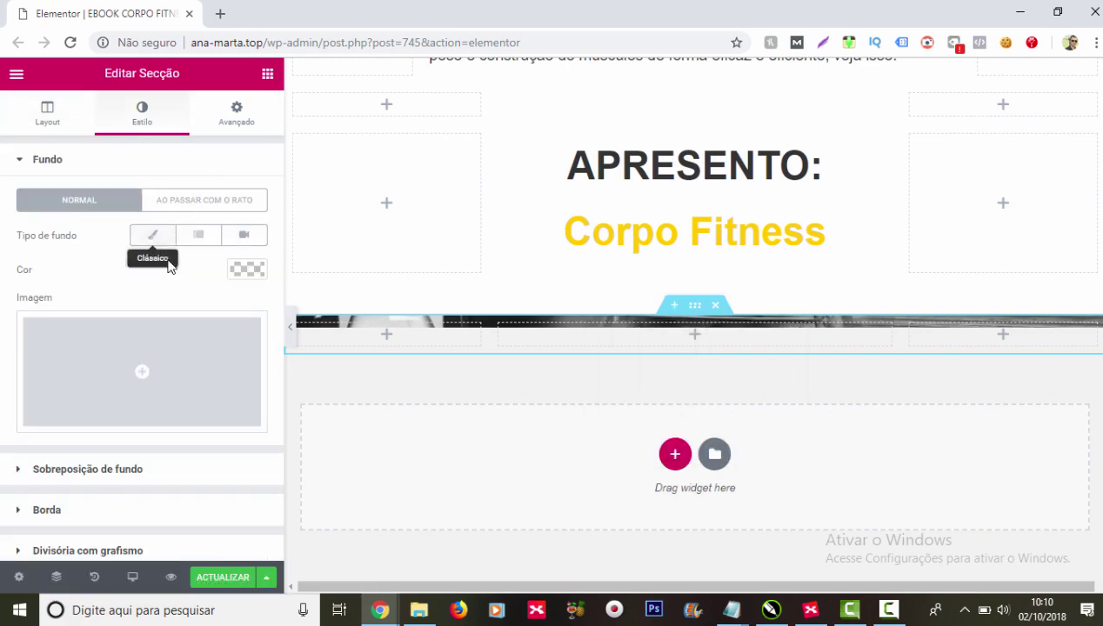
pyautogui.click(245, 270)
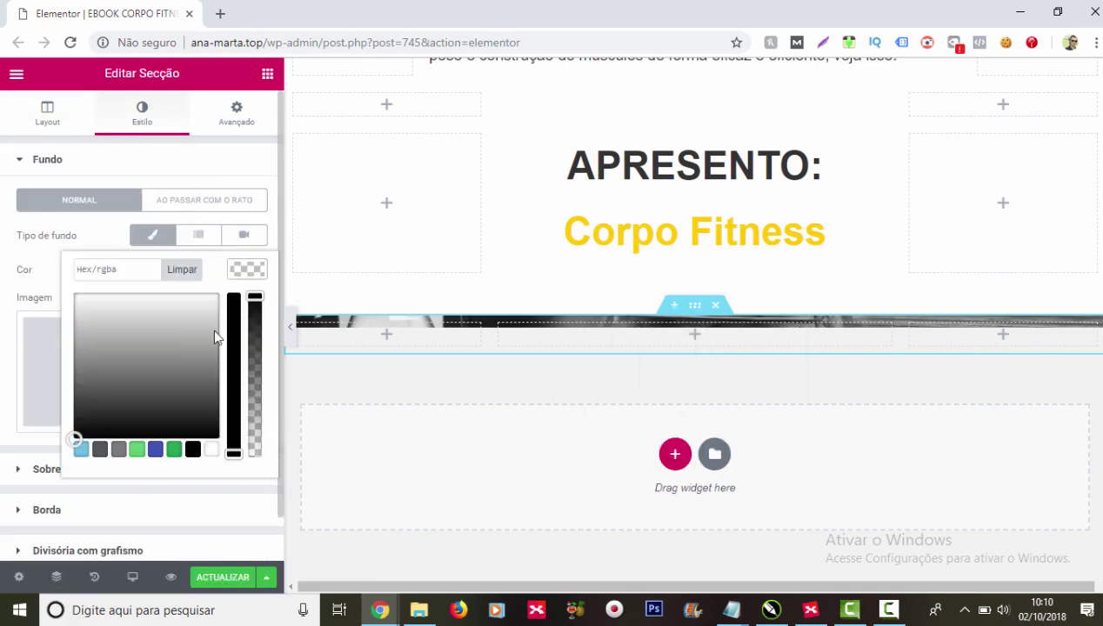
pyautogui.click(211, 448)
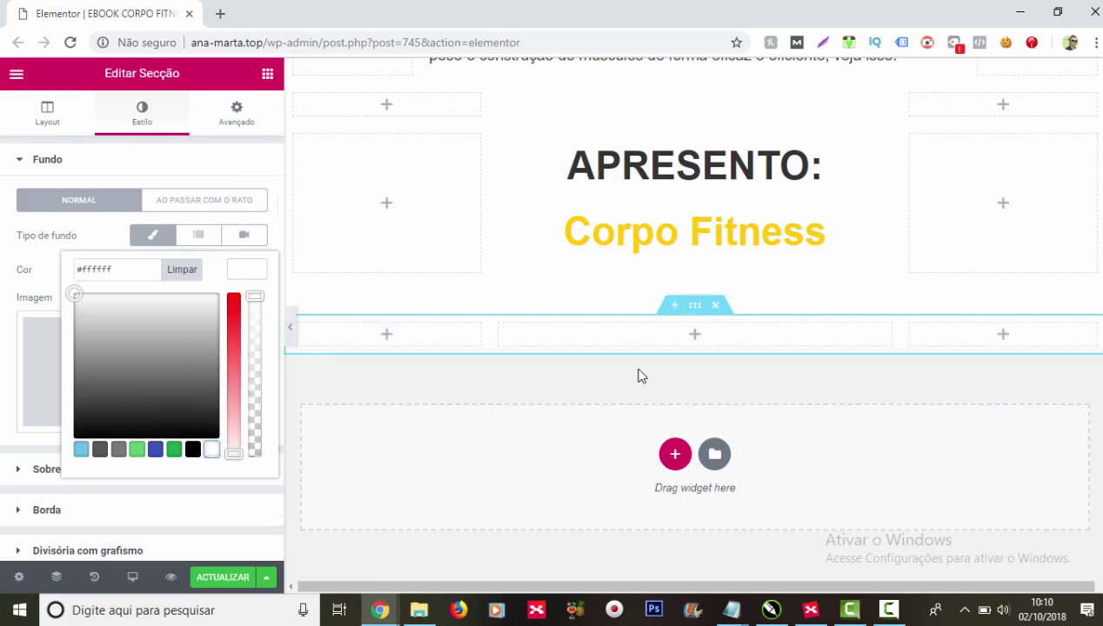
# Step: Place an Imagem widget in the wide middle column and insert eBook-CORPO-FITNESS.png from the media library
pyautogui.click(703, 339)
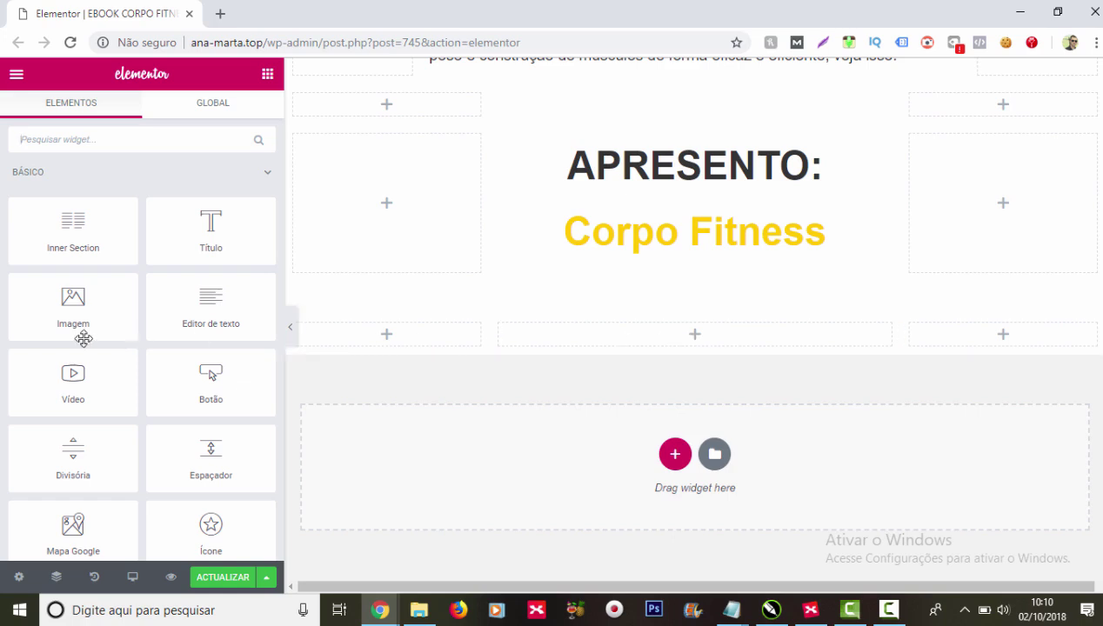
pyautogui.moveTo(61, 311); pyautogui.dragTo(701, 345)
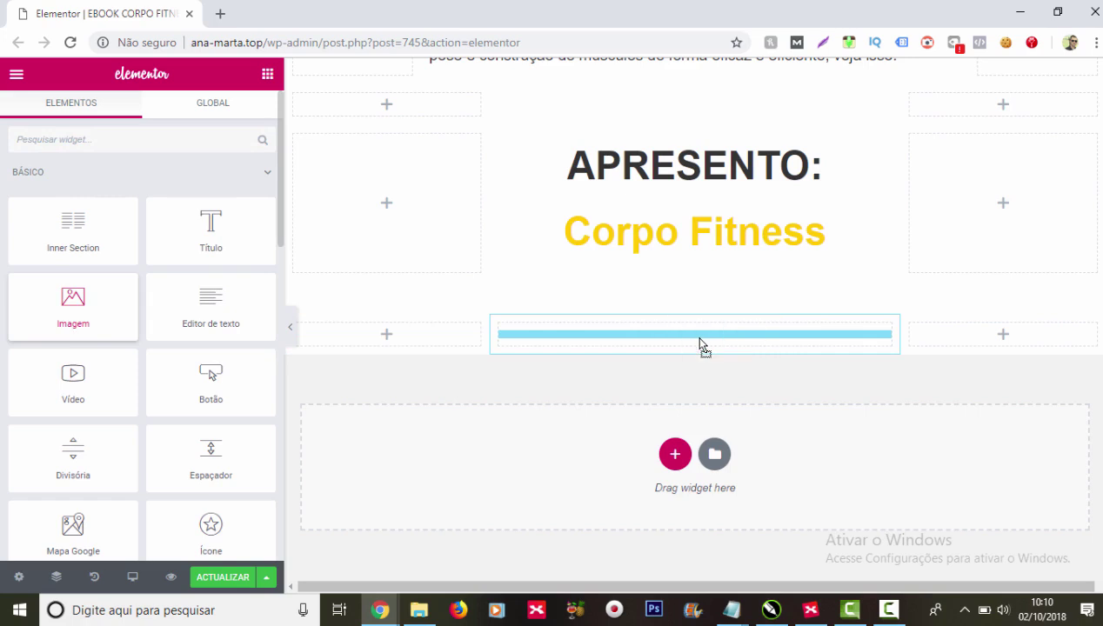
pyautogui.scroll(-2, 701, 345)
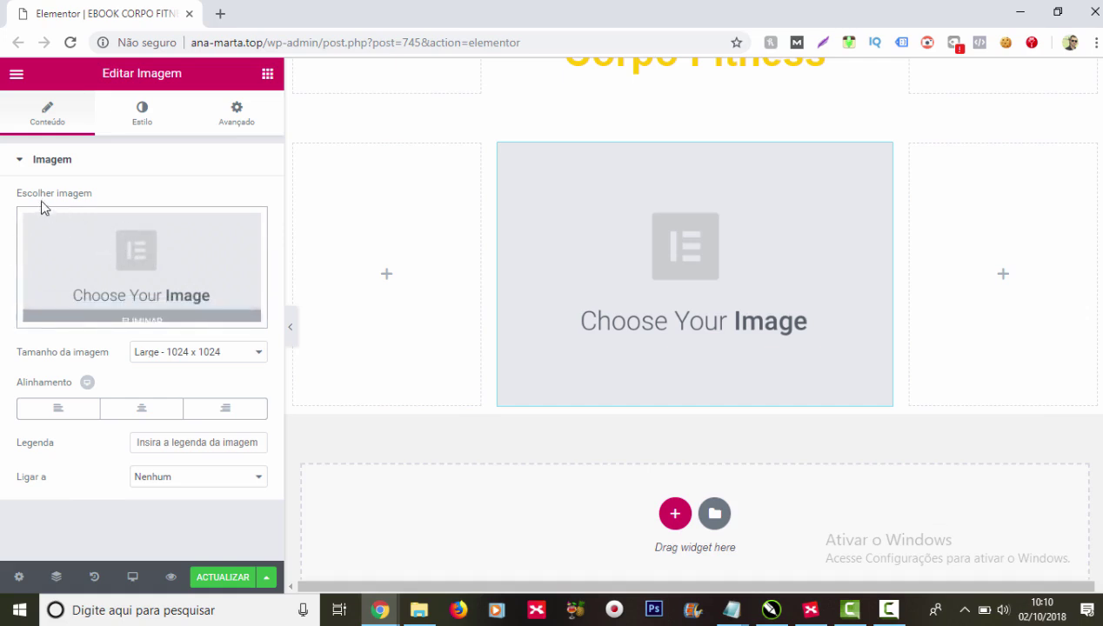
pyautogui.click(134, 257)
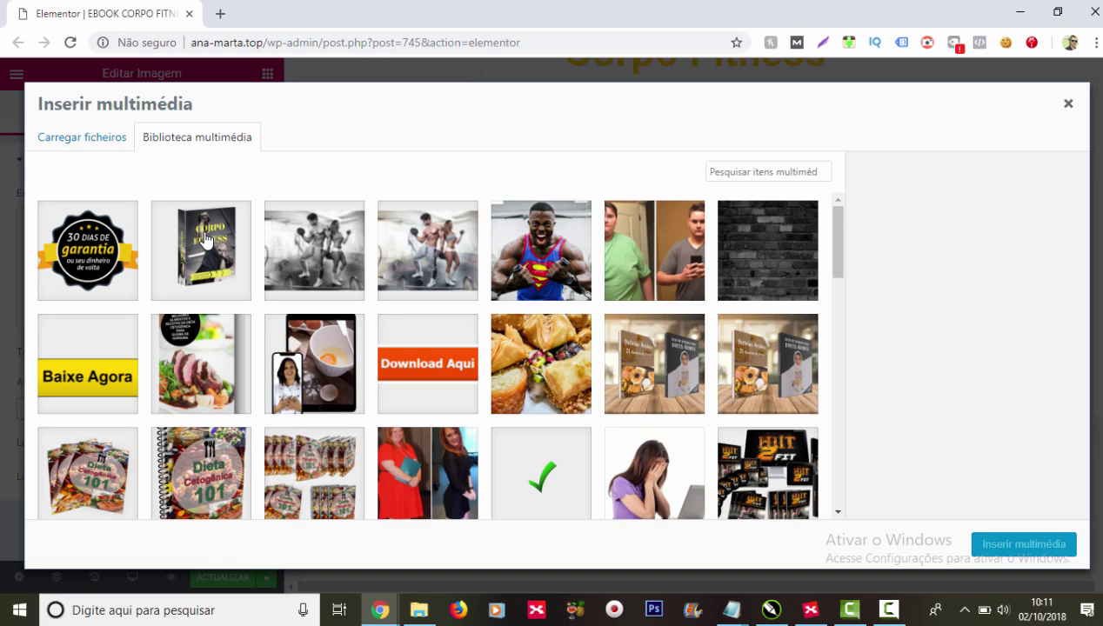
pyautogui.click(207, 240)
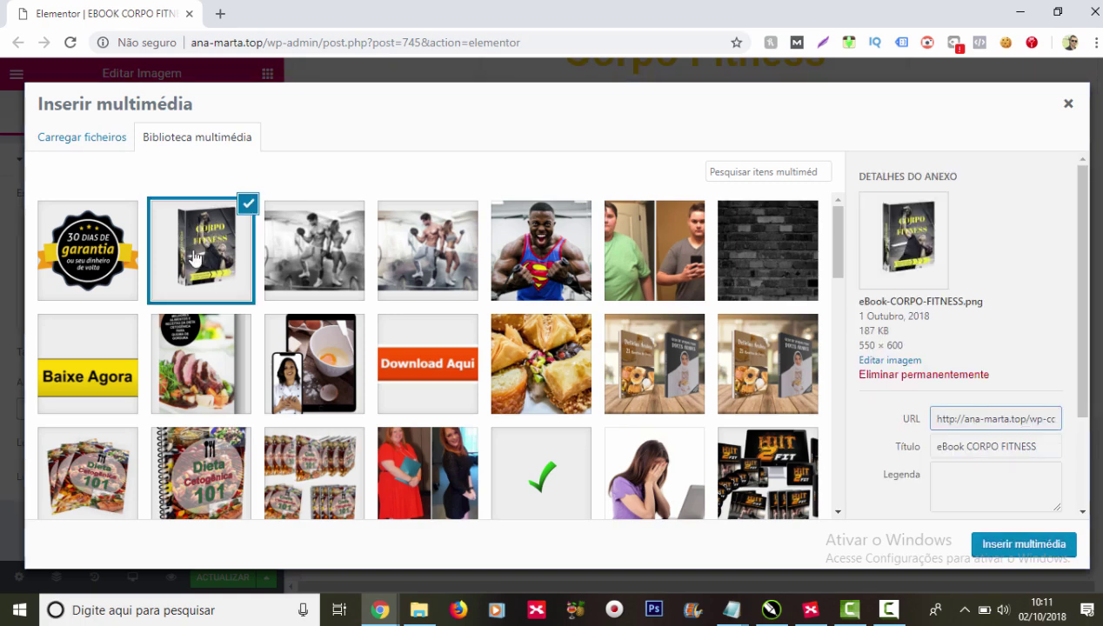
pyautogui.click(1013, 548)
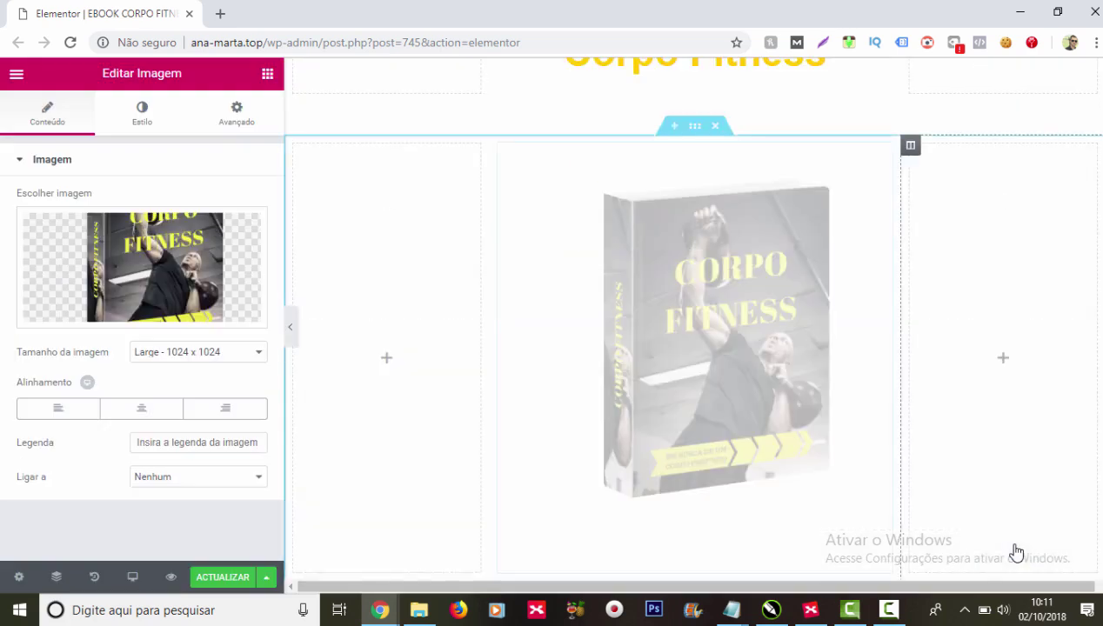
# Step: Add a three-column section with a wide middle column below the ebook image and give it a Clássico background of #ffffff
pyautogui.scroll(3, 961, 457)
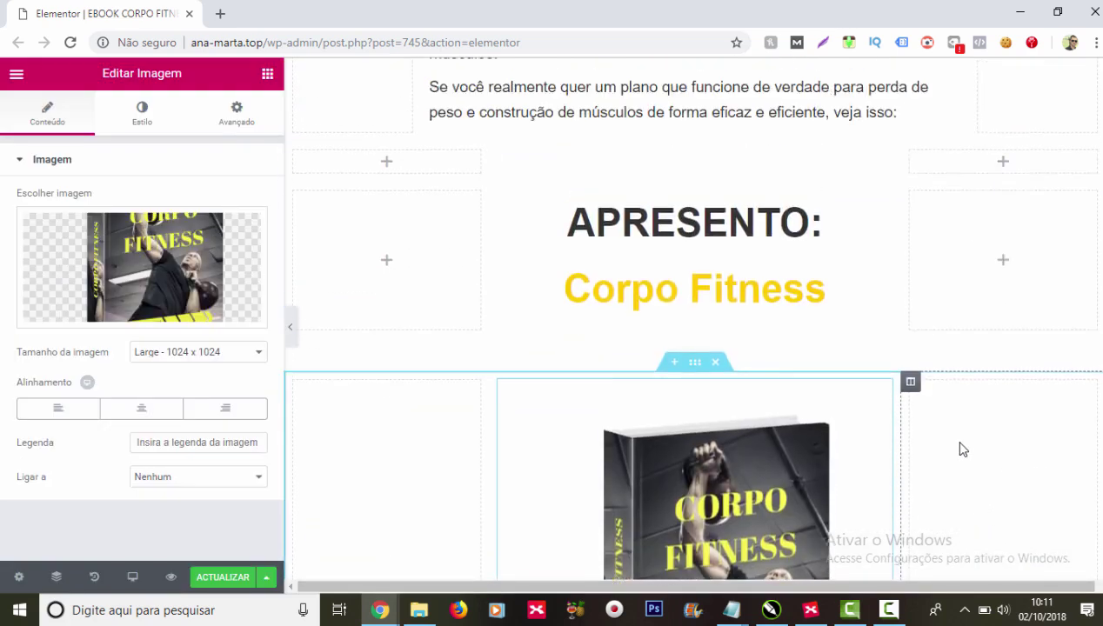
pyautogui.scroll(2, 960, 448)
pyautogui.scroll(-6, 702, 382)
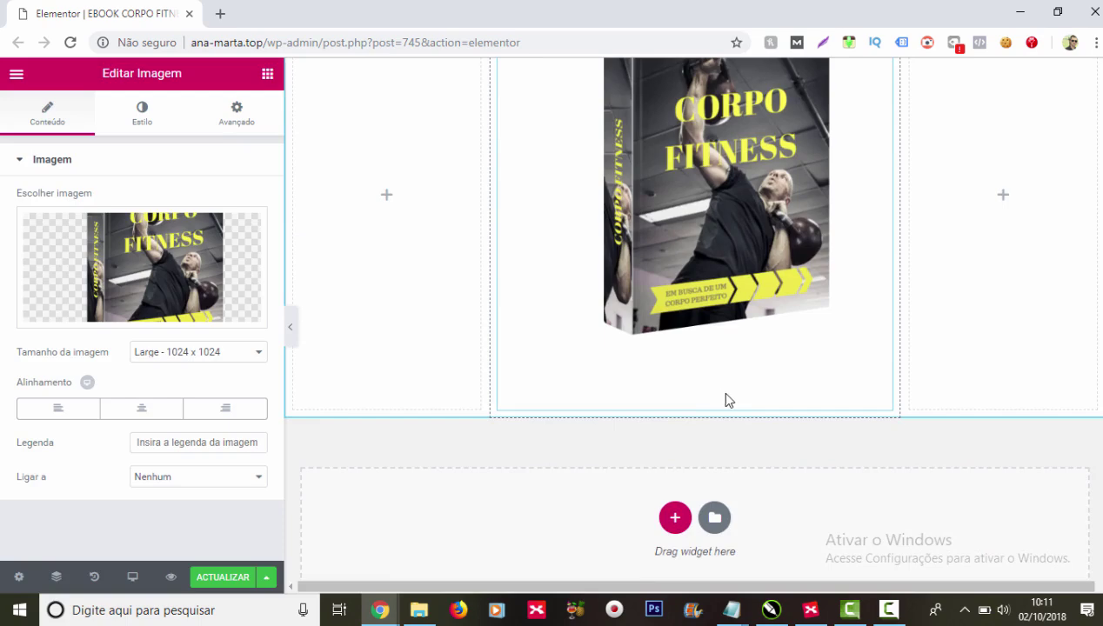
pyautogui.click(674, 517)
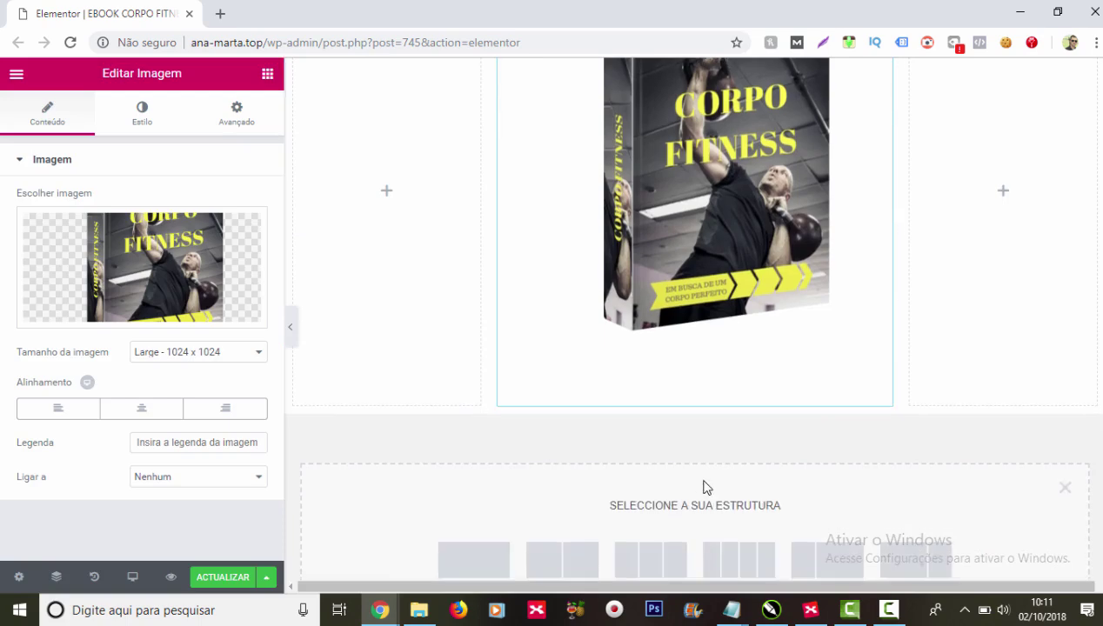
pyautogui.scroll(-2, 706, 488)
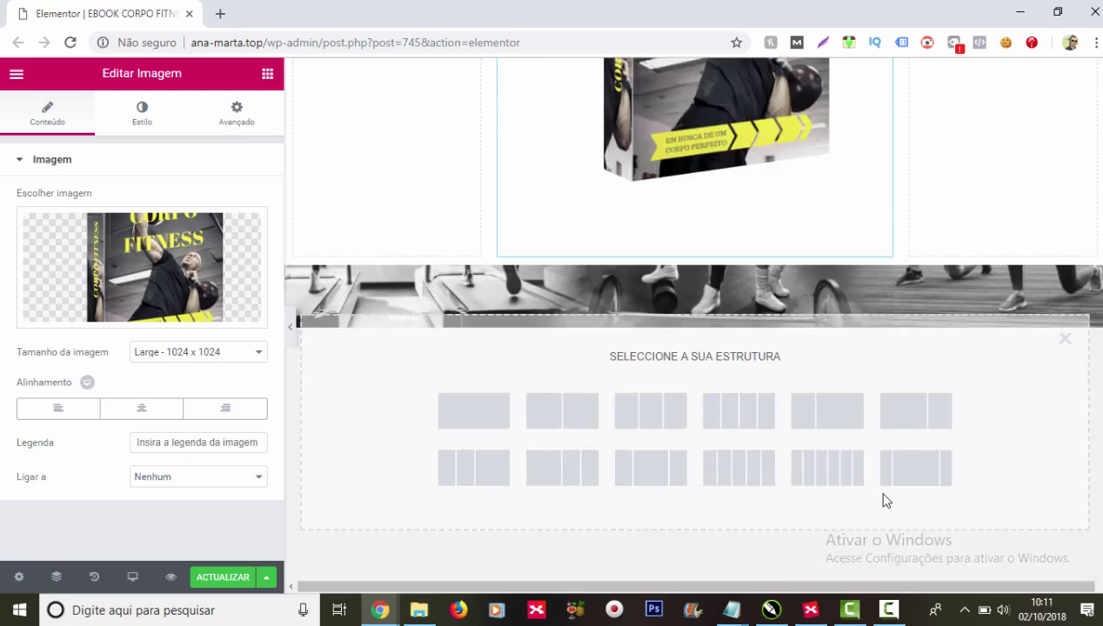
pyautogui.click(649, 475)
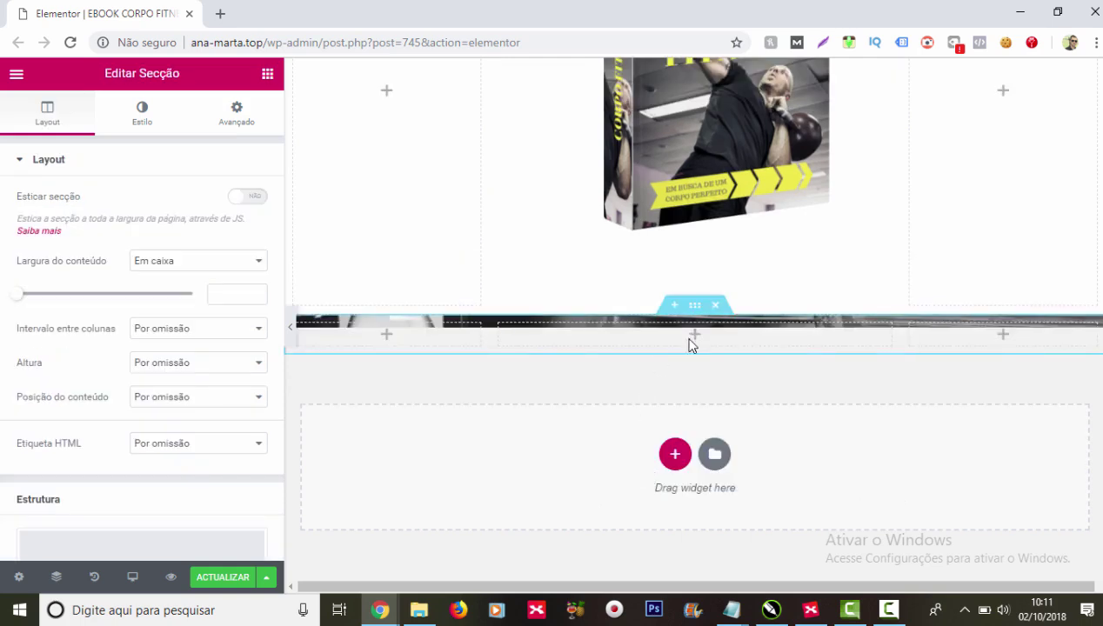
pyautogui.click(144, 117)
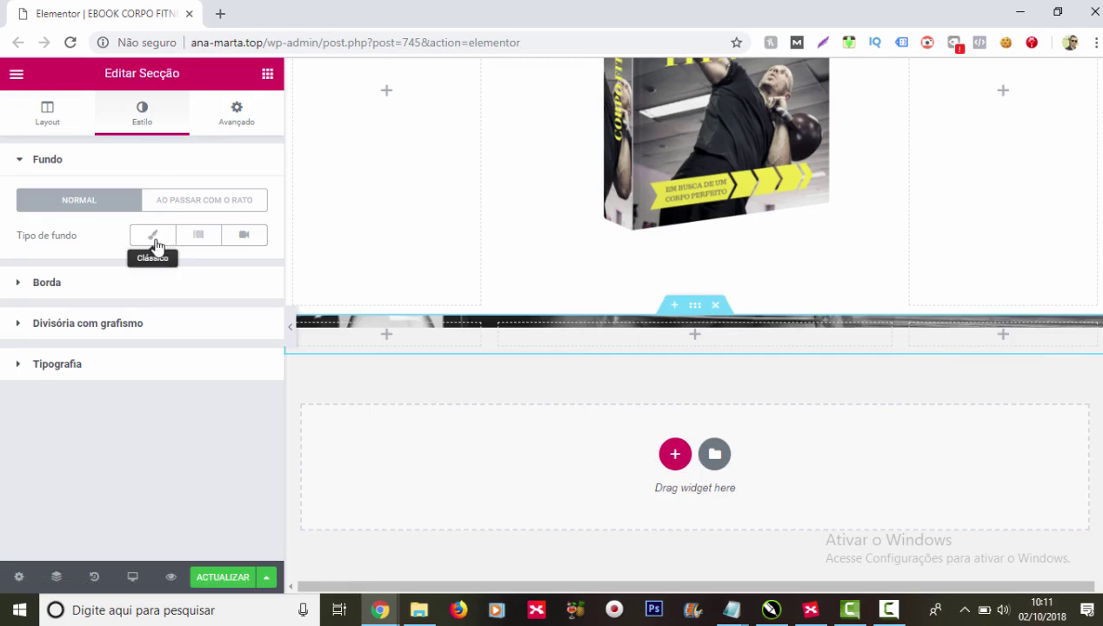
pyautogui.click(152, 235)
pyautogui.click(248, 270)
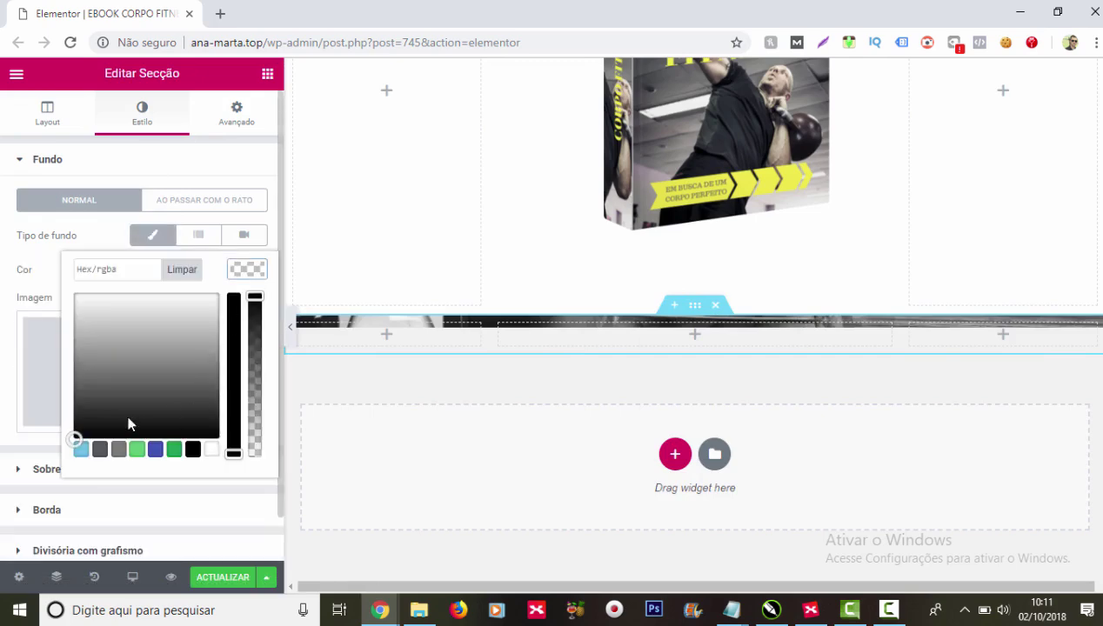
pyautogui.click(211, 451)
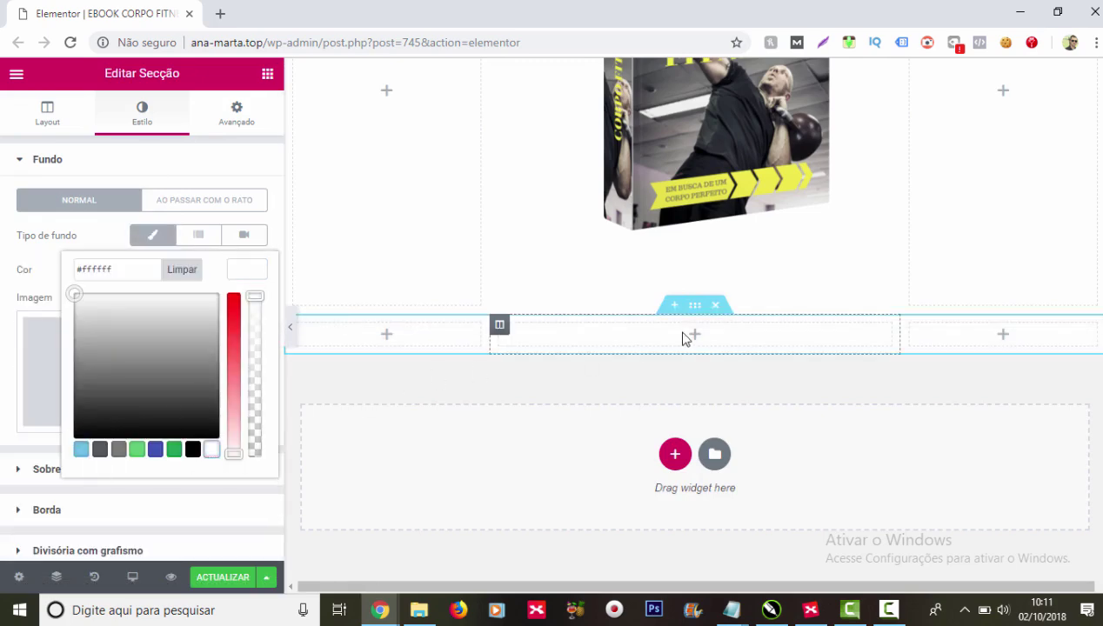
# Step: Place an Editor de texto widget in the new middle column and copy the "Este é um guia completo de treinamento" sentence from the Notepad sales copy
pyautogui.click(703, 339)
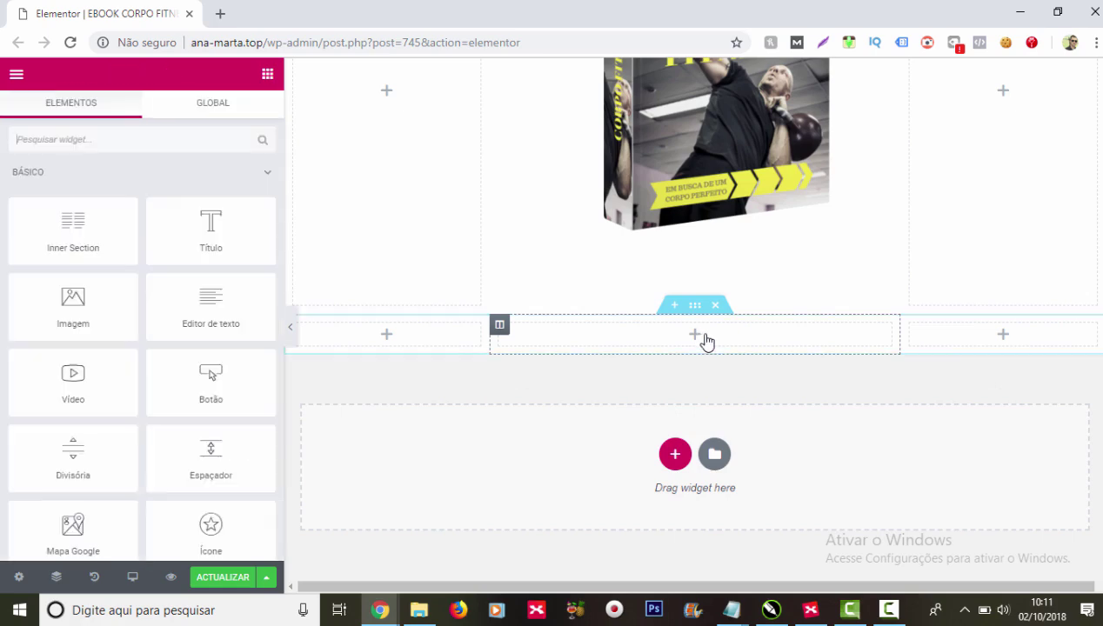
pyautogui.moveTo(203, 322); pyautogui.dragTo(698, 348)
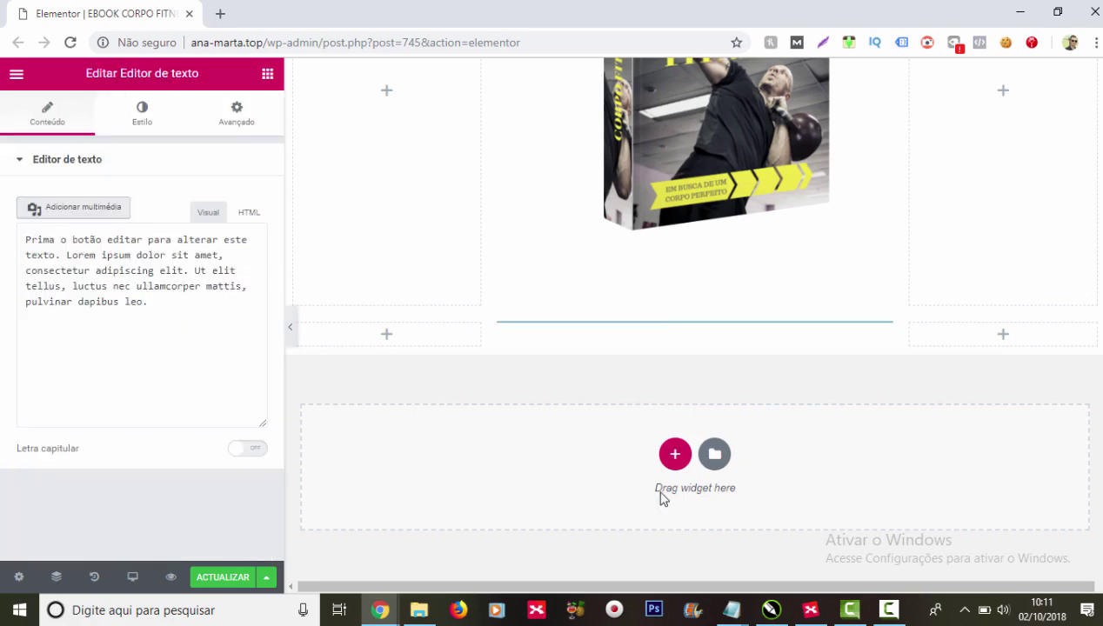
pyautogui.moveTo(740, 614)
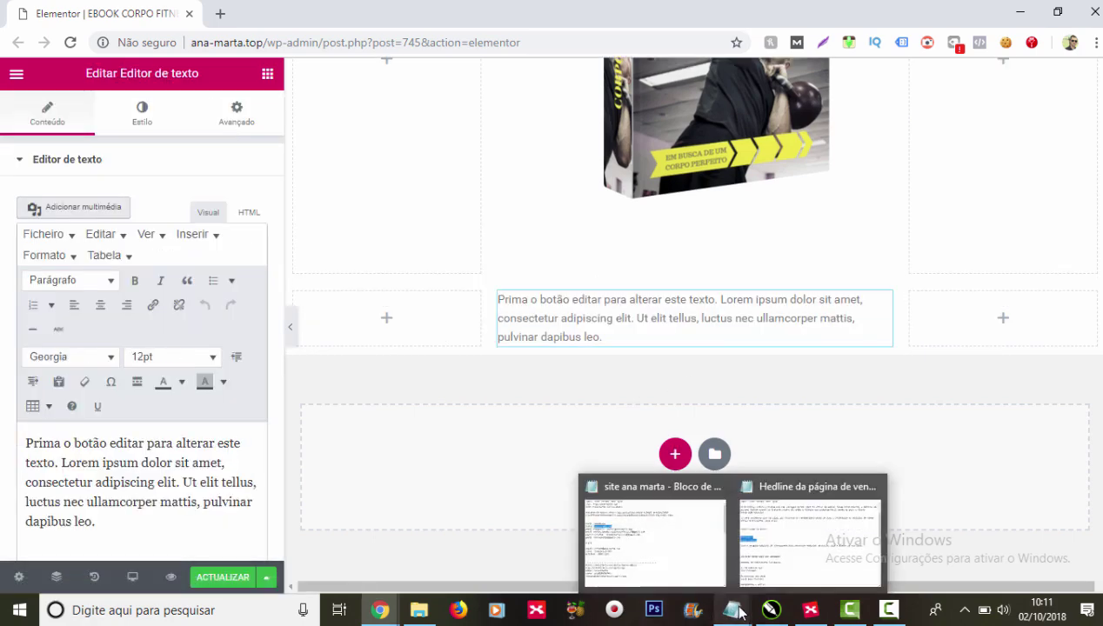
pyautogui.click(783, 548)
pyautogui.scroll(-2, 494, 388)
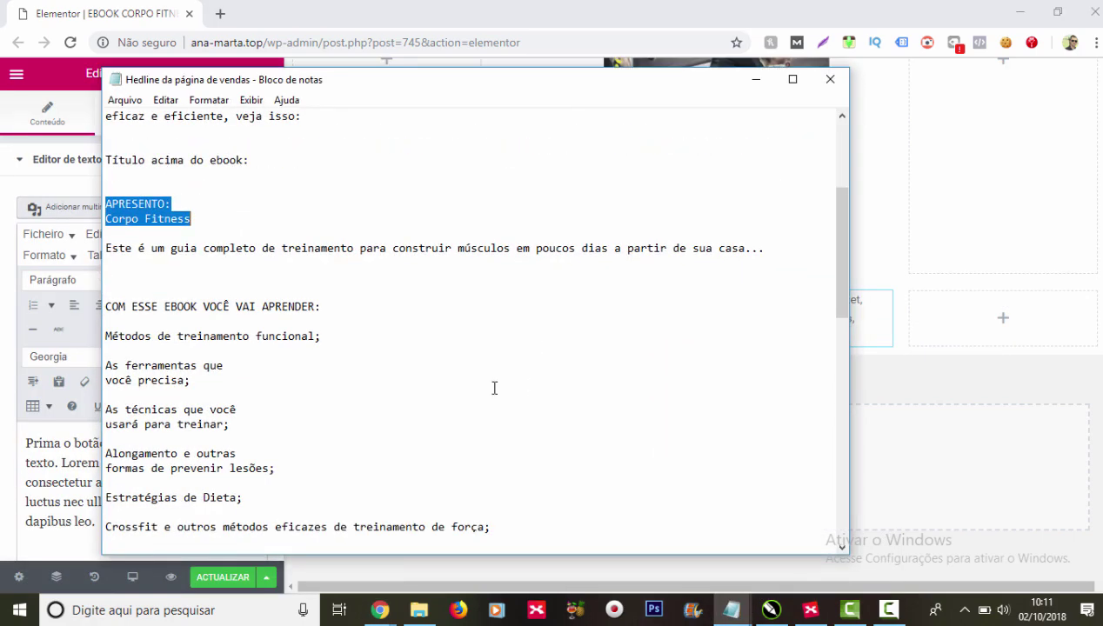
pyautogui.click(108, 247)
pyautogui.moveTo(314, 229); pyautogui.dragTo(768, 259)
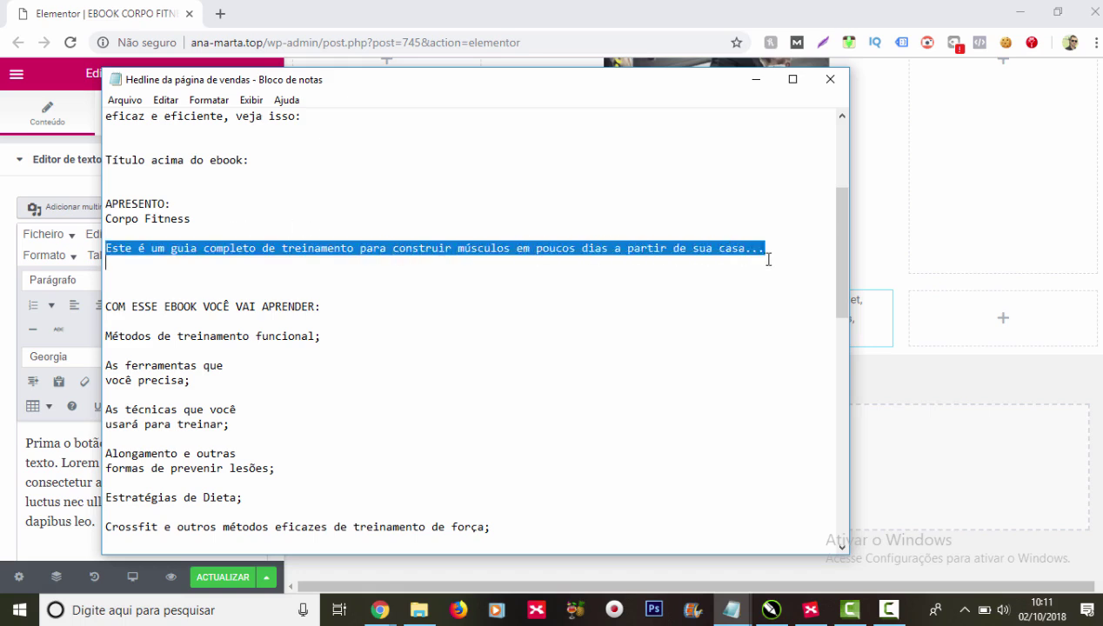
pyautogui.rightClick(690, 257)
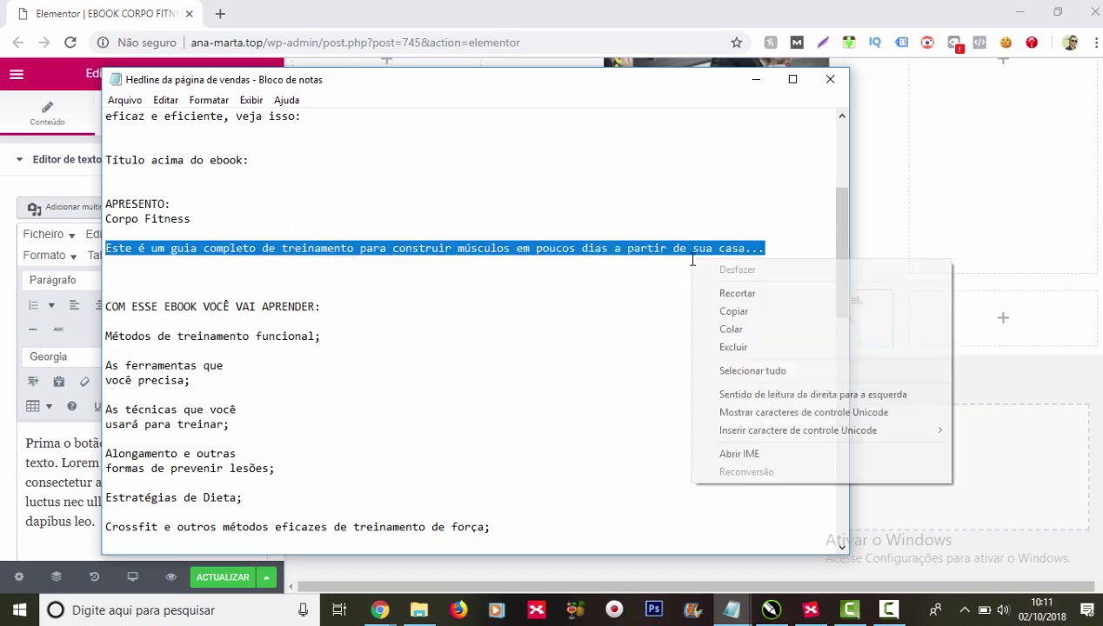
pyautogui.click(744, 312)
pyautogui.click(755, 80)
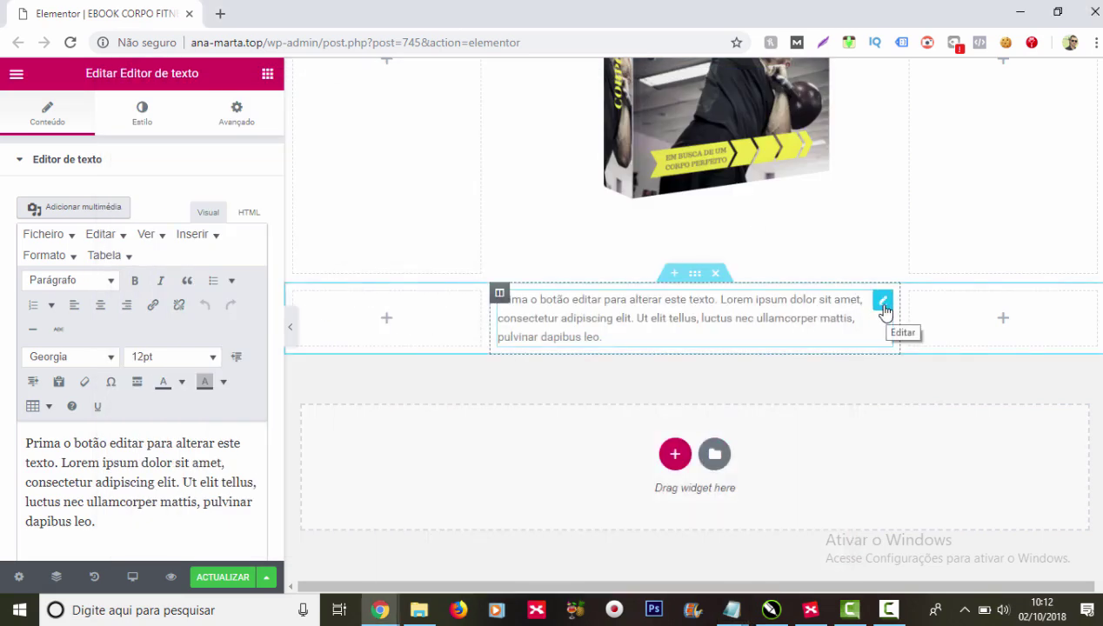
# Step: Replace the text widget's placeholder with the copied sentence "Este é um guia completo de treinamento para construir músculos em poucos dias a partir de sua casa..."
pyautogui.click(883, 304)
pyautogui.click(197, 476)
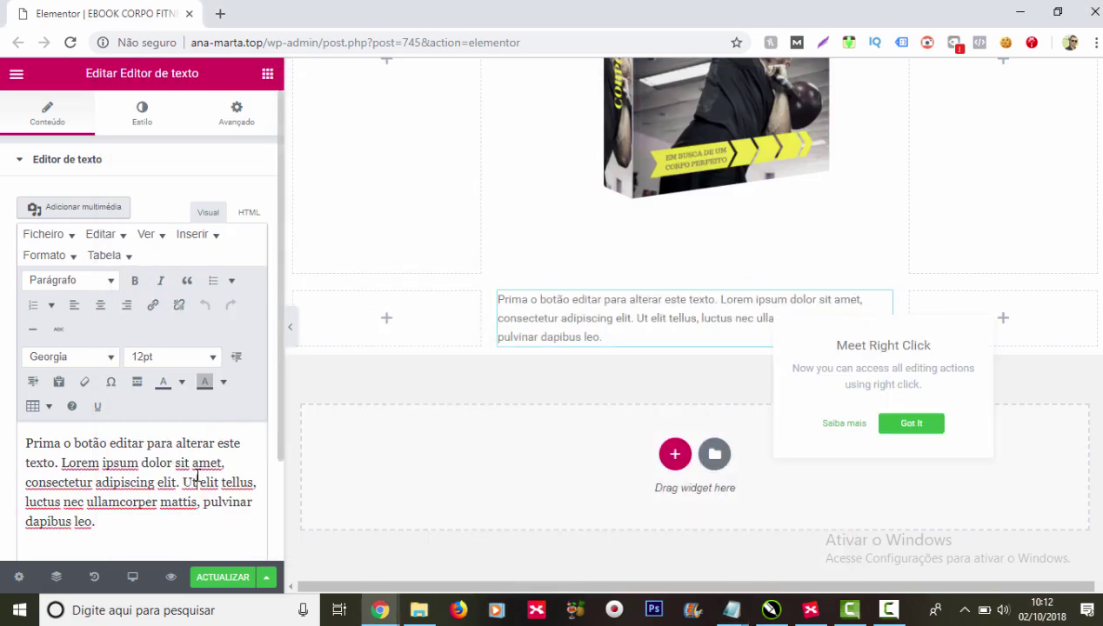
pyautogui.hotkey('ctrl', 'a')
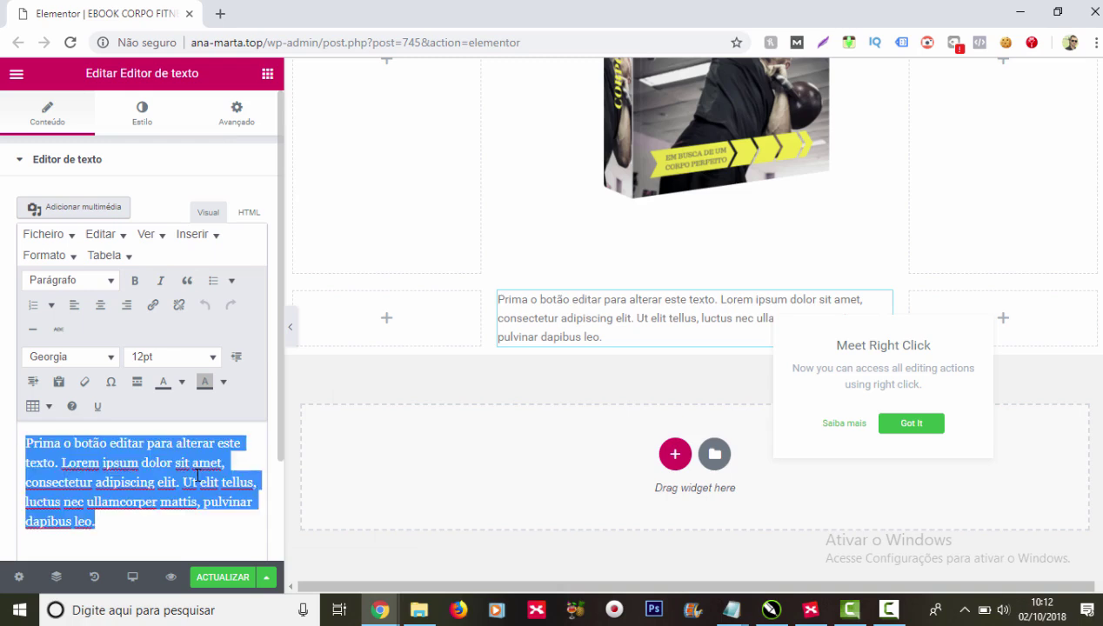
pyautogui.press('BackSpace')
pyautogui.hotkey('ctrl', 'v')
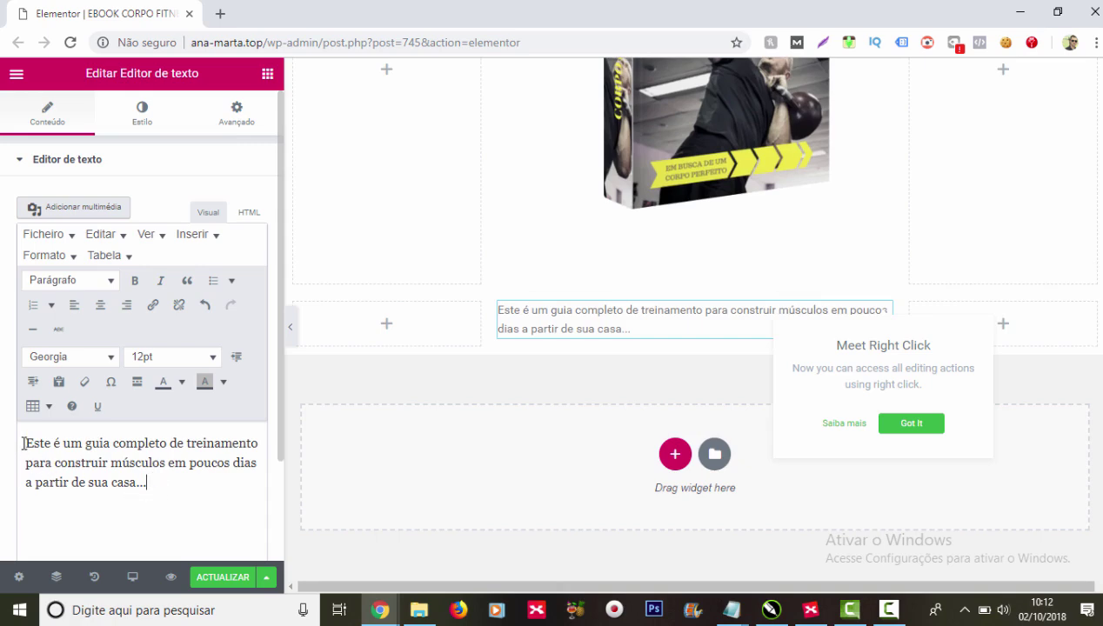
# Step: Set the whole sentence below the ebook image in Arial at 18pt
pyautogui.hotkey('ctrl', 'a')
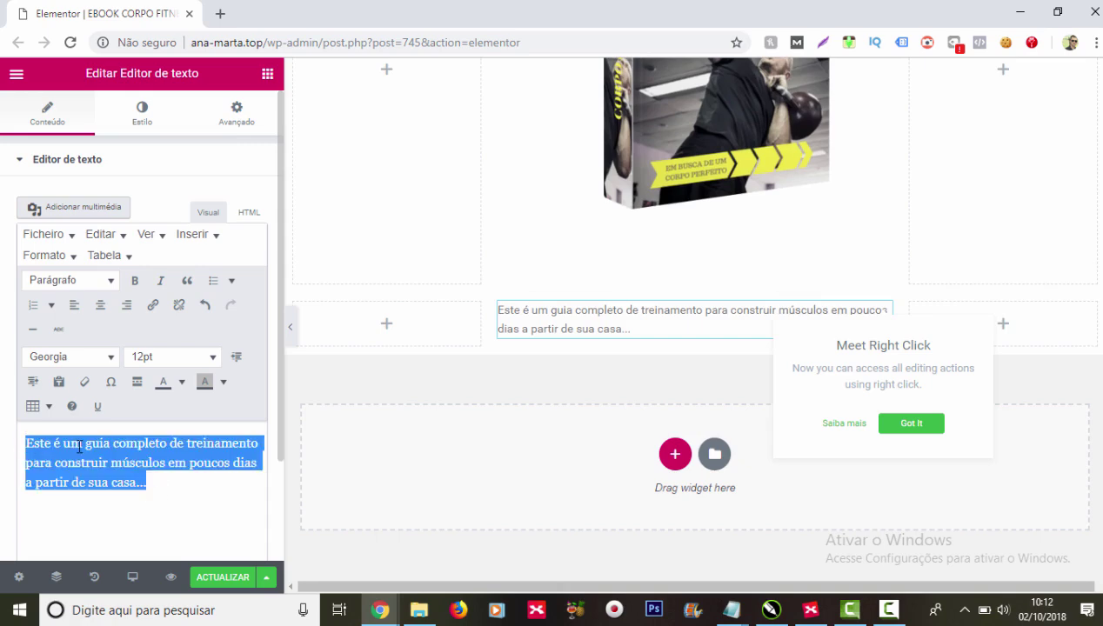
pyautogui.click(113, 357)
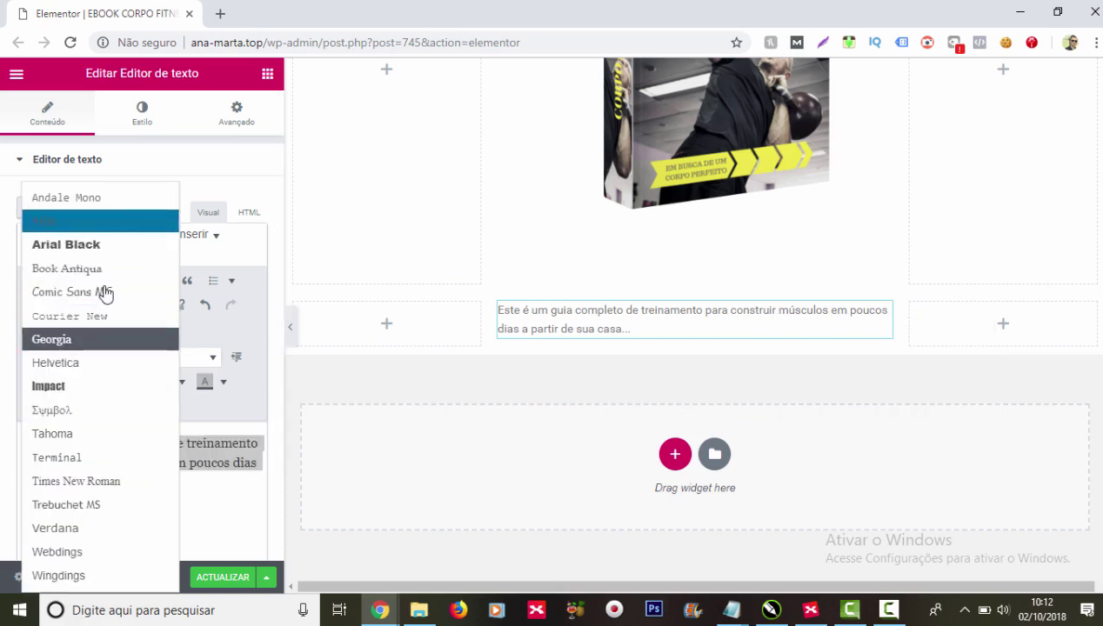
pyautogui.click(100, 221)
pyautogui.click(211, 357)
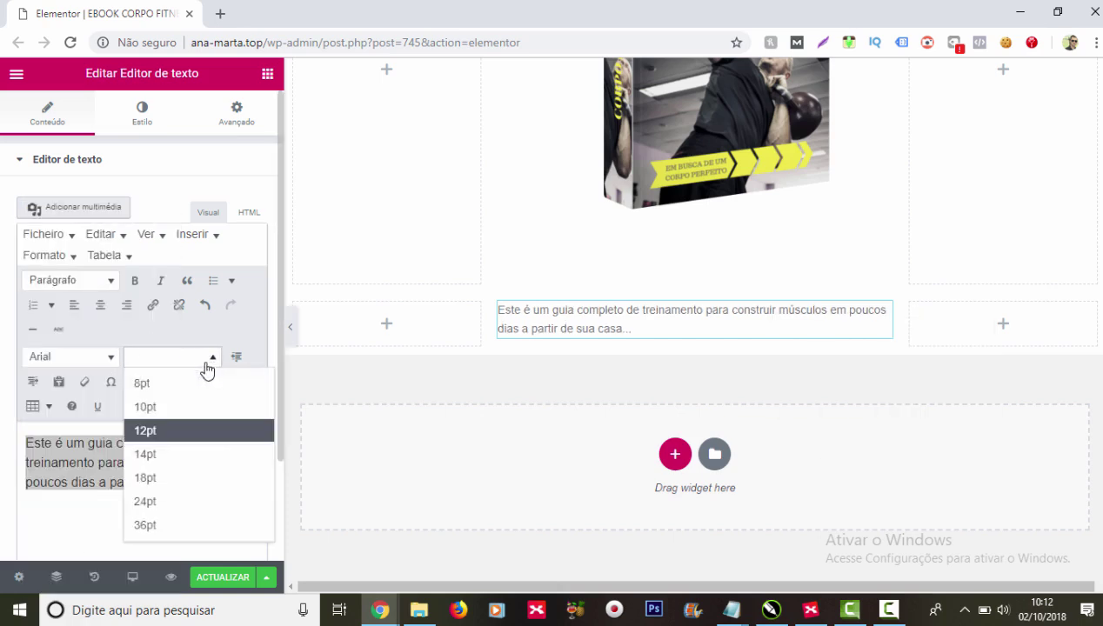
pyautogui.click(183, 454)
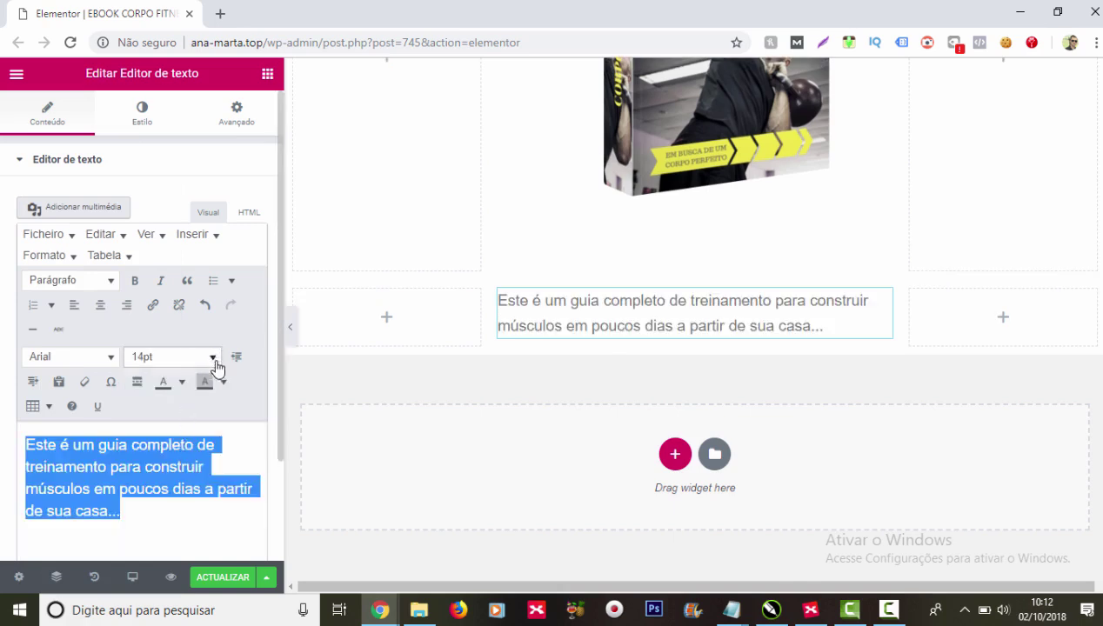
pyautogui.click(214, 357)
pyautogui.click(184, 479)
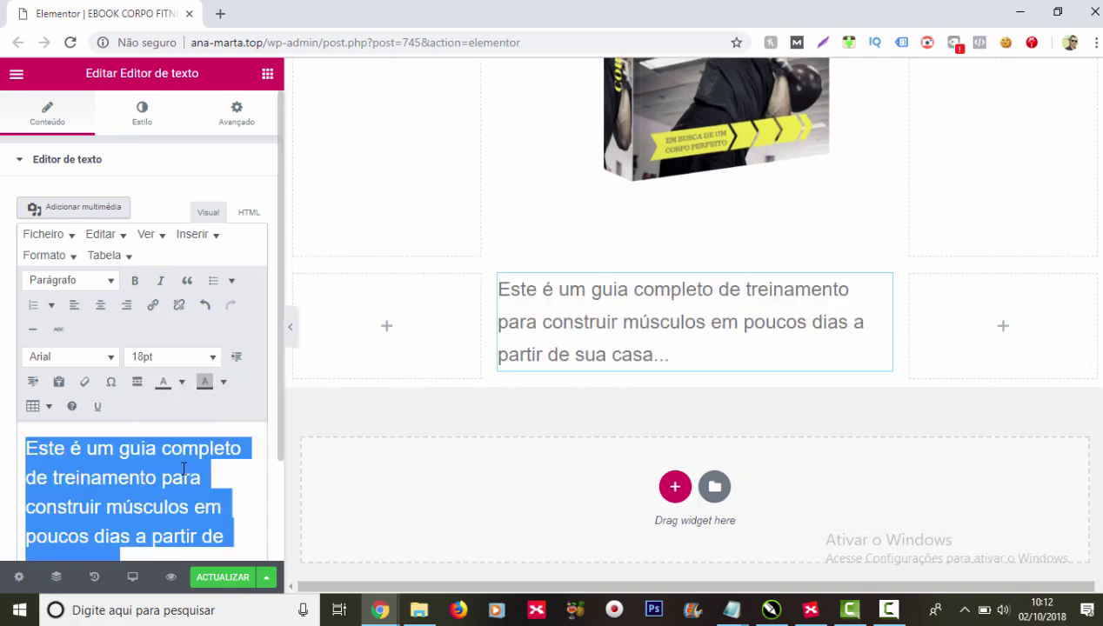
# Step: Color the selected sentence dark gray and center it in the column
pyautogui.click(183, 385)
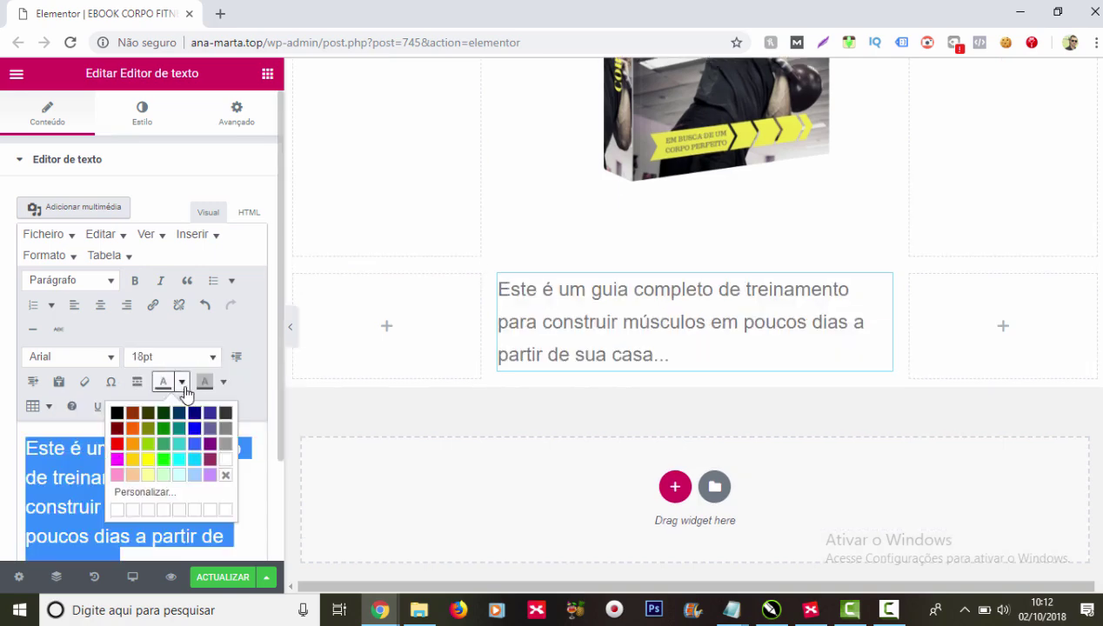
pyautogui.click(227, 416)
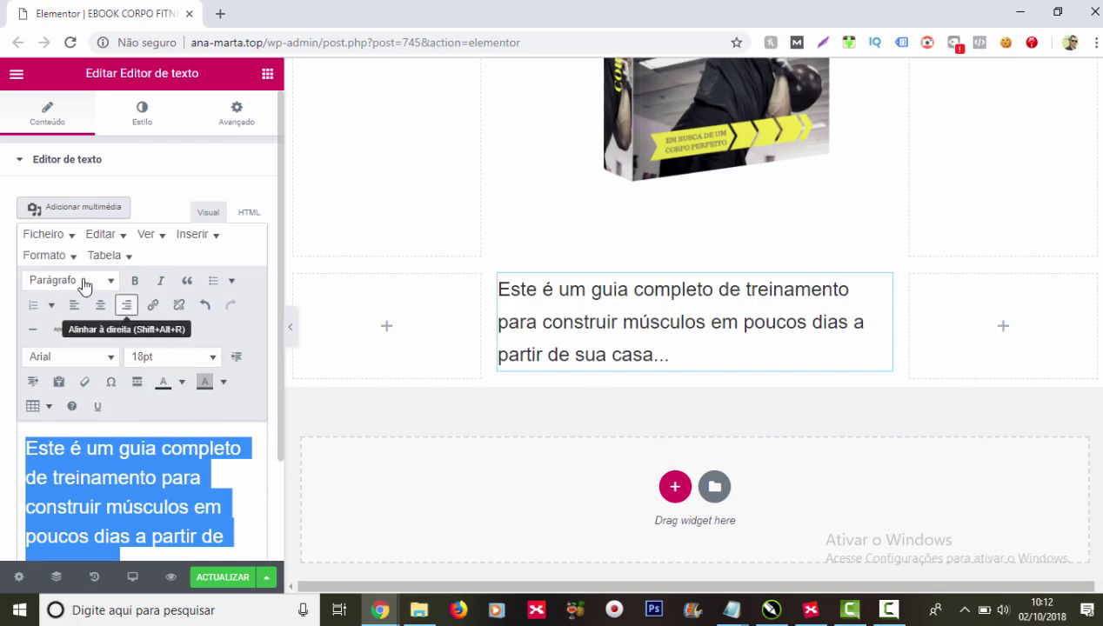
pyautogui.click(101, 309)
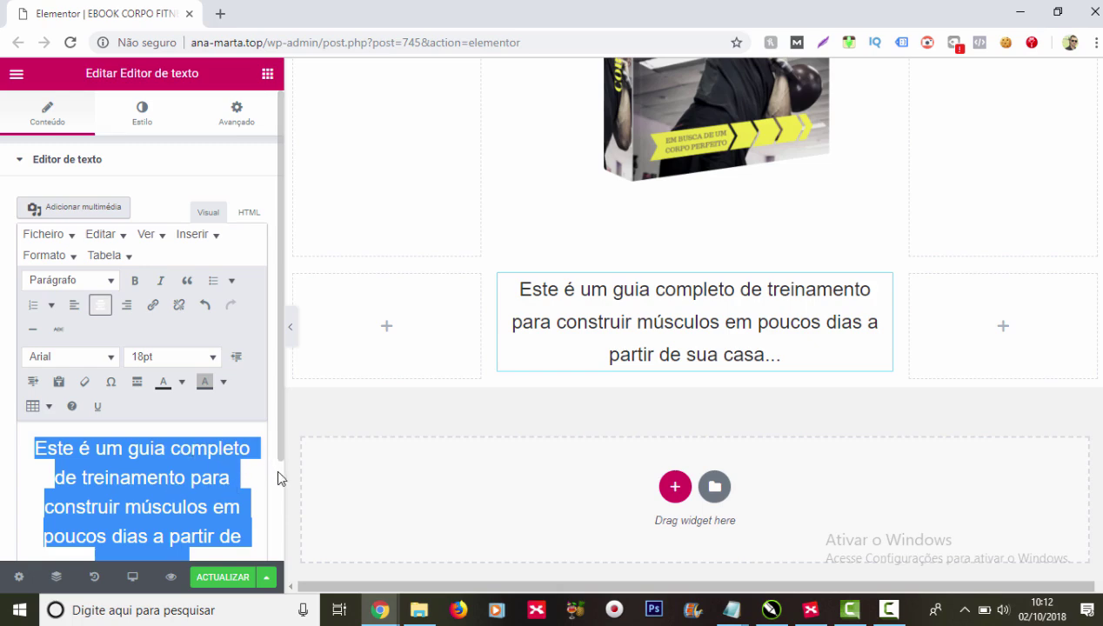
# Step: Make the phrase "construir músculos em poucos dias" bold within the sentence
pyautogui.scroll(-2, 278, 478)
pyautogui.click(241, 443)
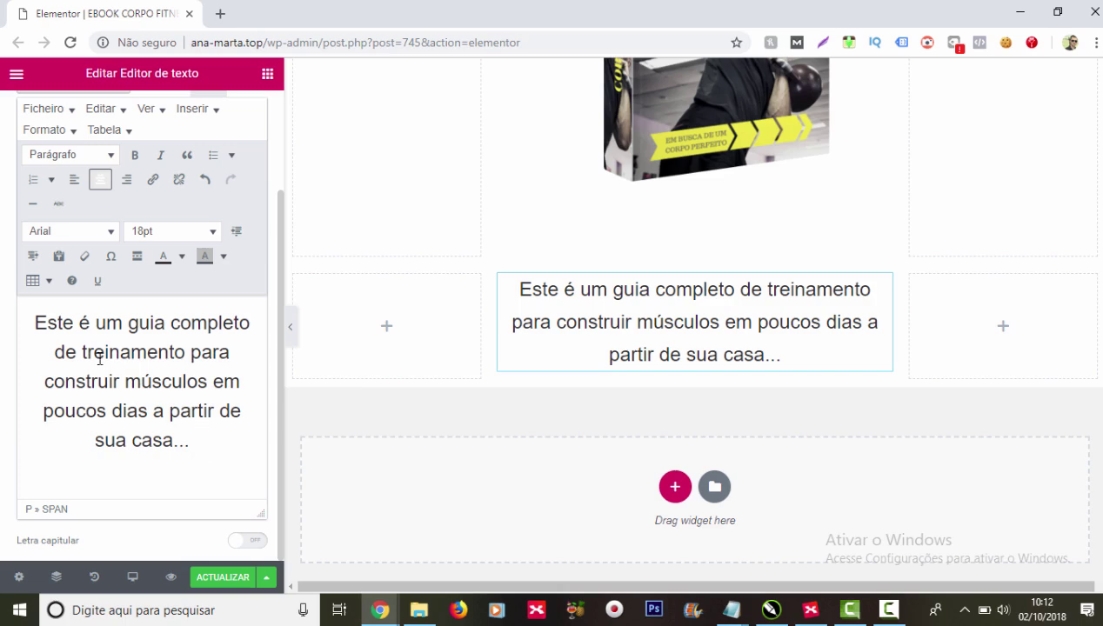
pyautogui.moveTo(45, 382); pyautogui.dragTo(146, 409)
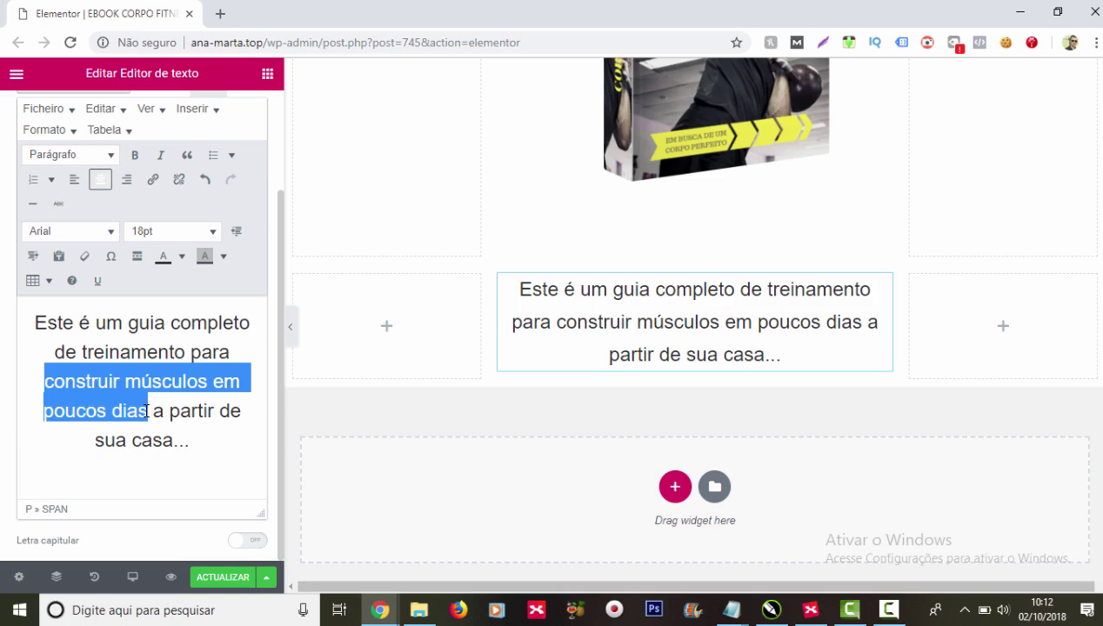
pyautogui.click(135, 157)
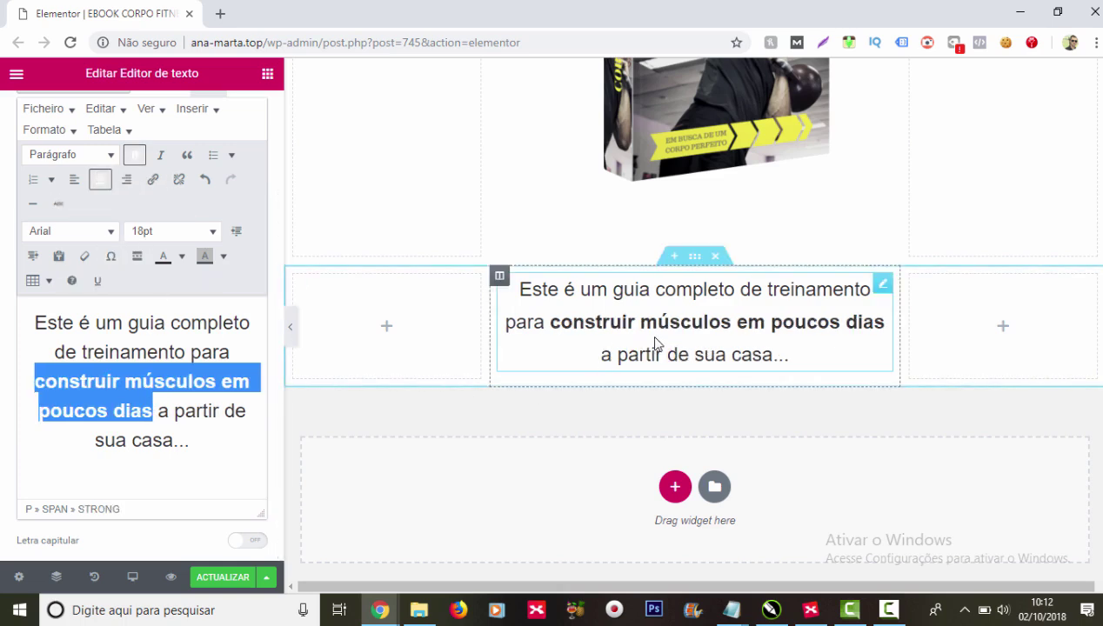
# Step: Move the guide sentence into the ebook image's column, directly below the image, and delete the emptied section
pyautogui.scroll(1, 755, 341)
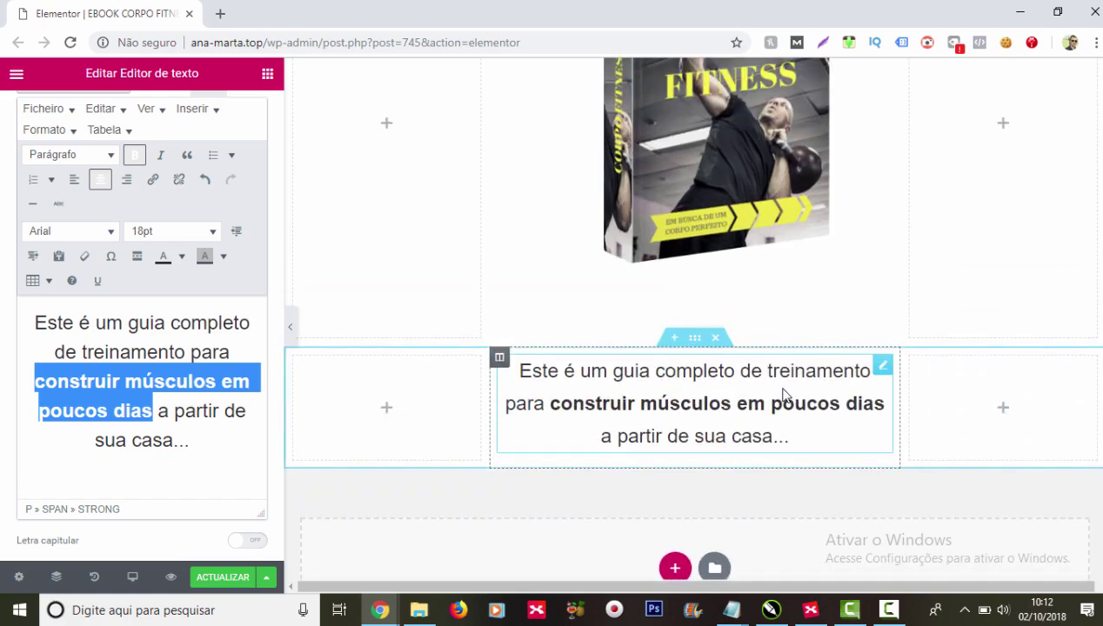
pyautogui.scroll(1, 776, 407)
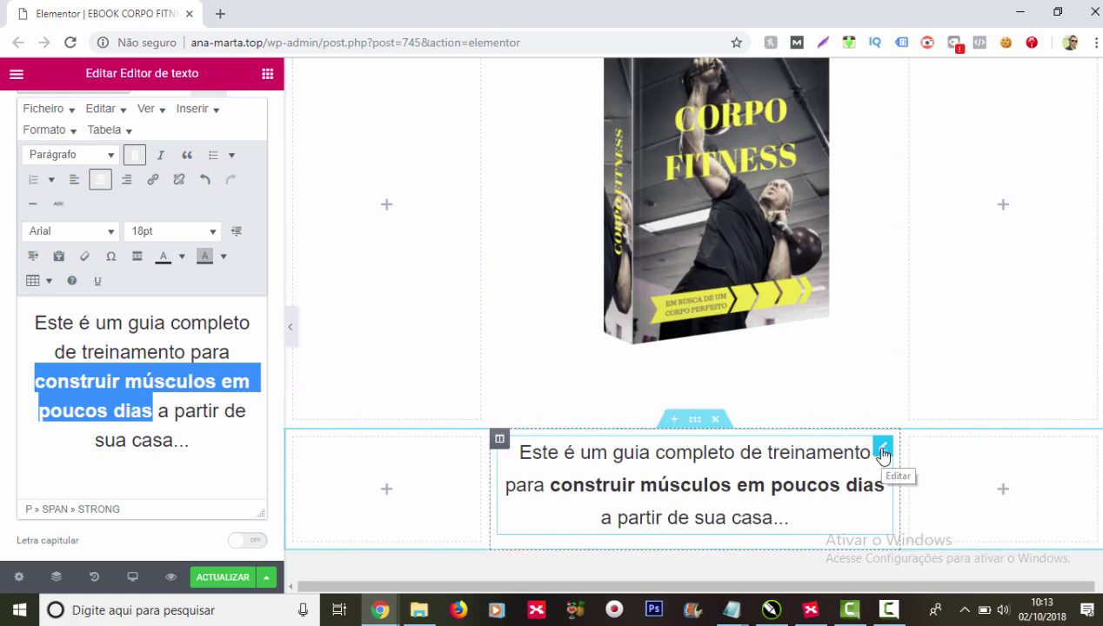
pyautogui.moveTo(882, 453)
pyautogui.mouseDown()
pyautogui.moveTo(864, 394)
pyautogui.moveTo(815, 355)
pyautogui.moveTo(810, 370)
pyautogui.mouseUp()
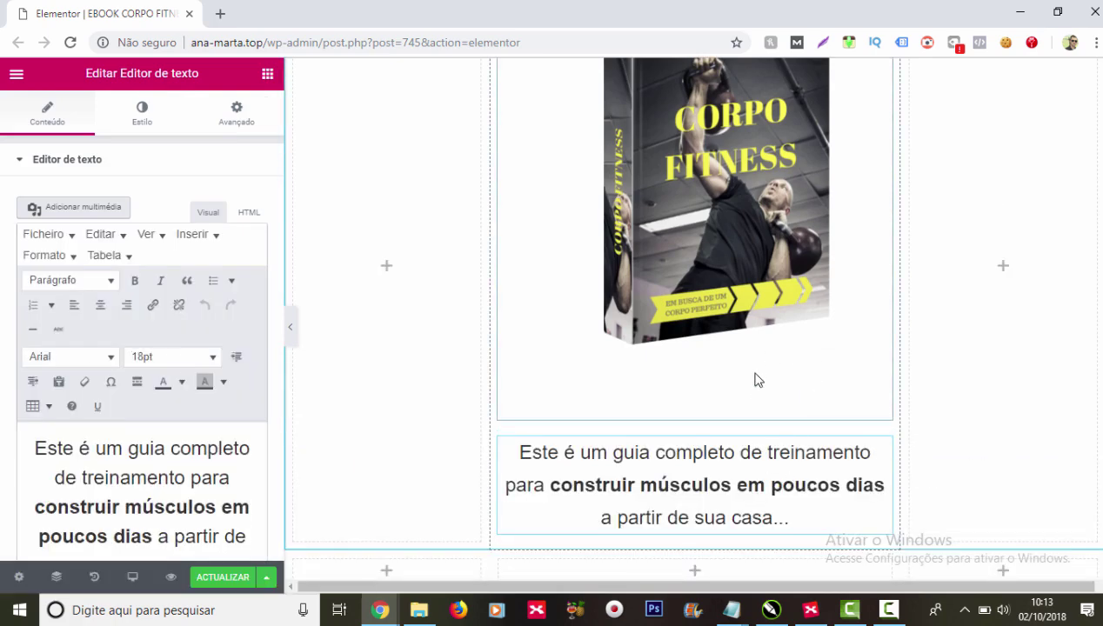
pyautogui.scroll(-2, 762, 394)
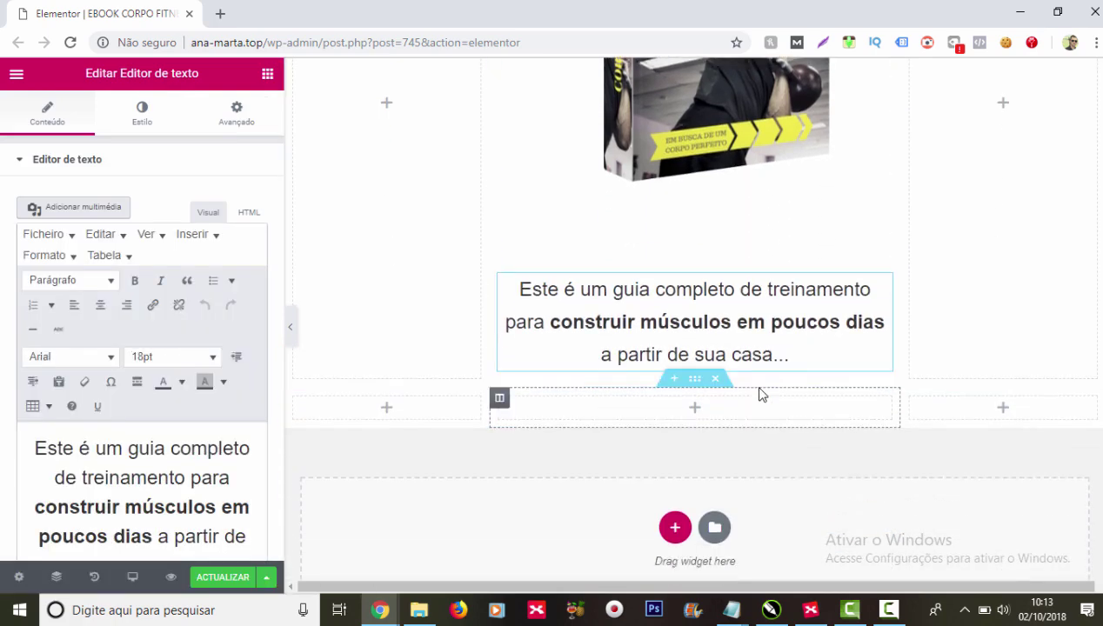
pyautogui.click(716, 382)
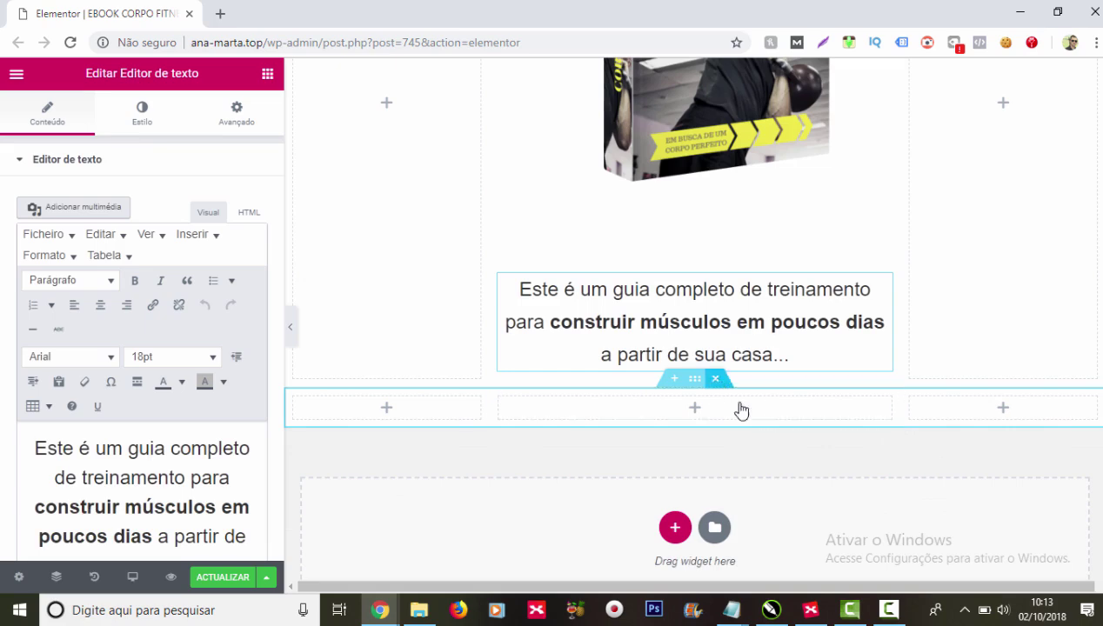
pyautogui.scroll(4, 861, 379)
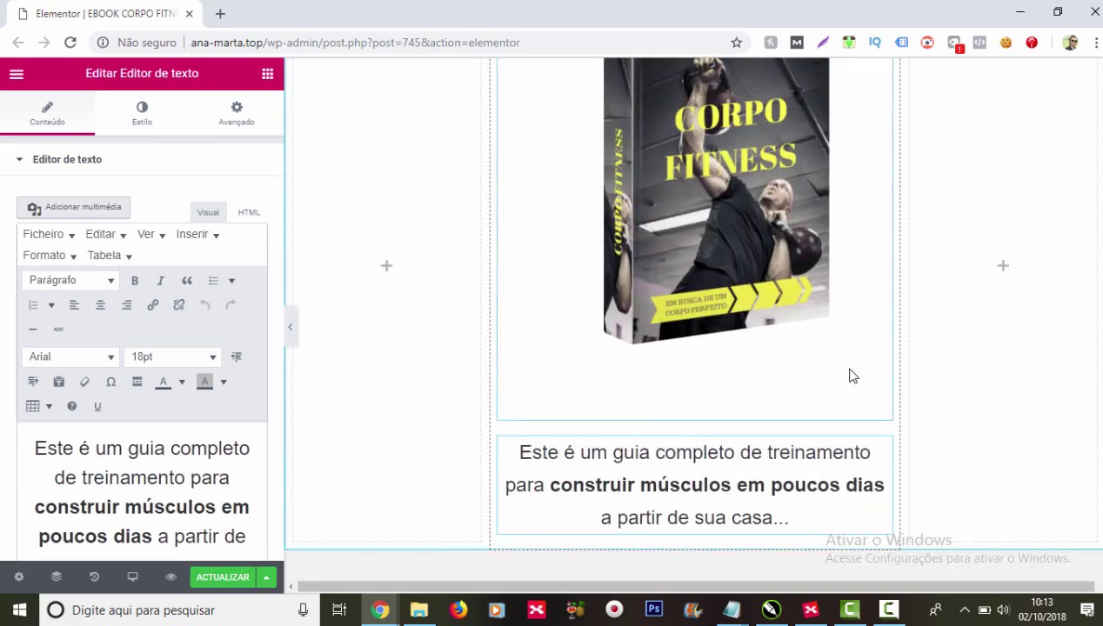
# Step: Add a new three-column section with a wide middle column below the guide sentence
pyautogui.scroll(-3, 814, 336)
pyautogui.scroll(-1, 824, 344)
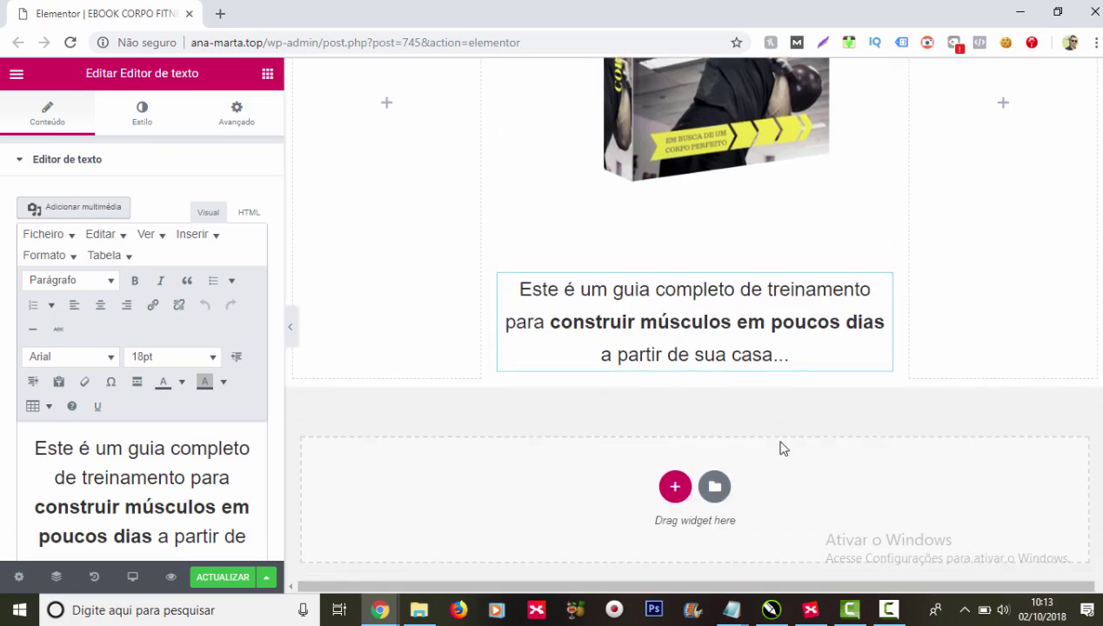
pyautogui.click(674, 487)
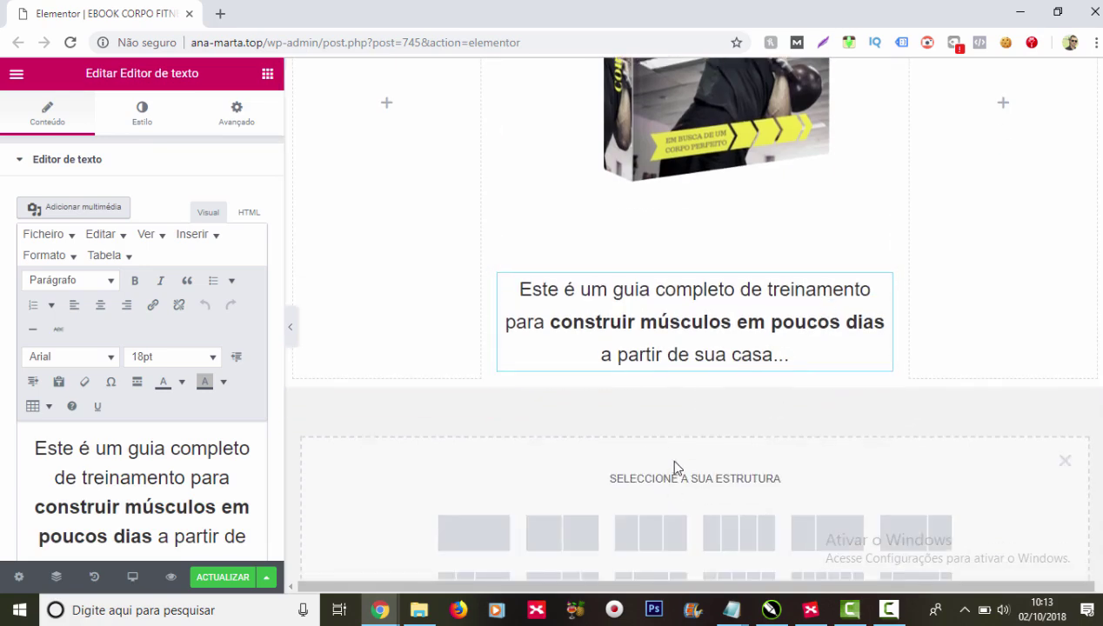
pyautogui.scroll(-2, 674, 474)
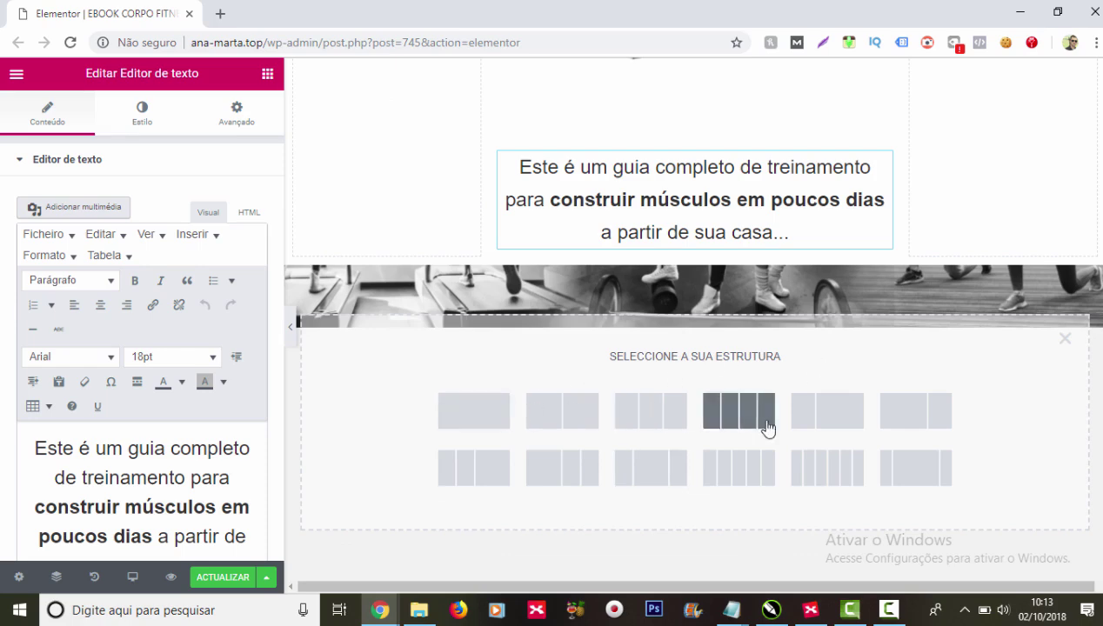
pyautogui.click(648, 480)
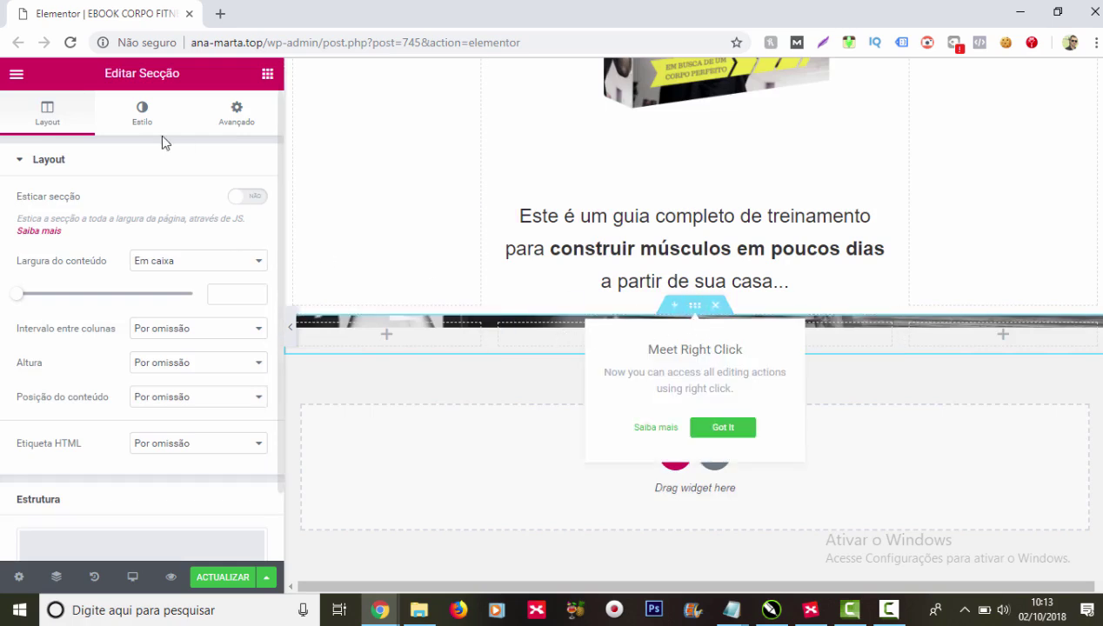
# Step: Give the new section a classic background in white (#ffffff)
pyautogui.click(135, 111)
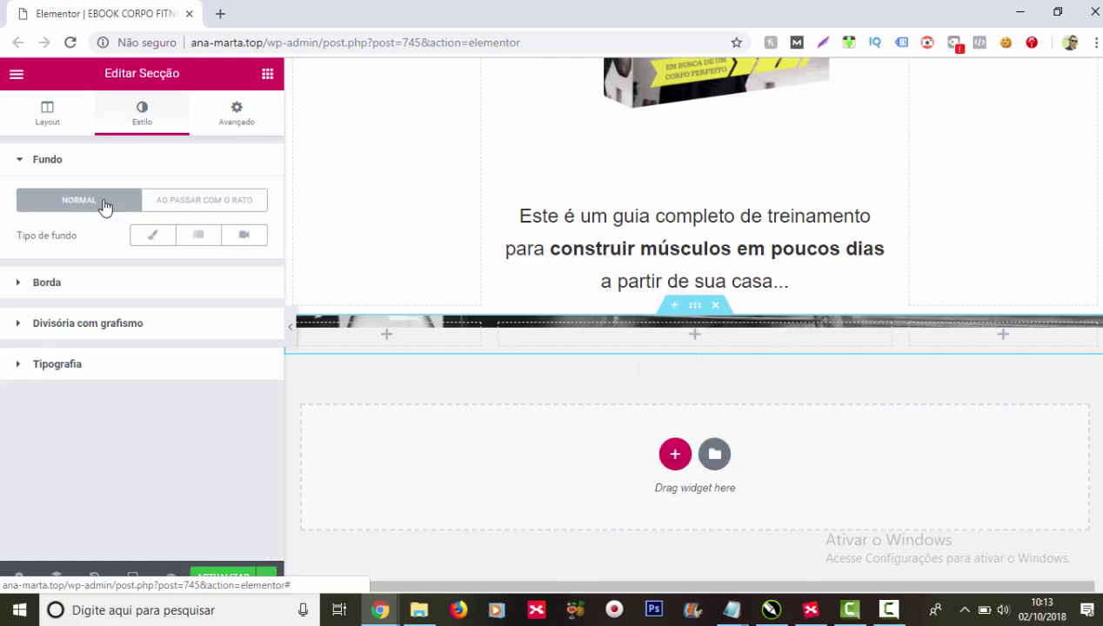
pyautogui.click(152, 234)
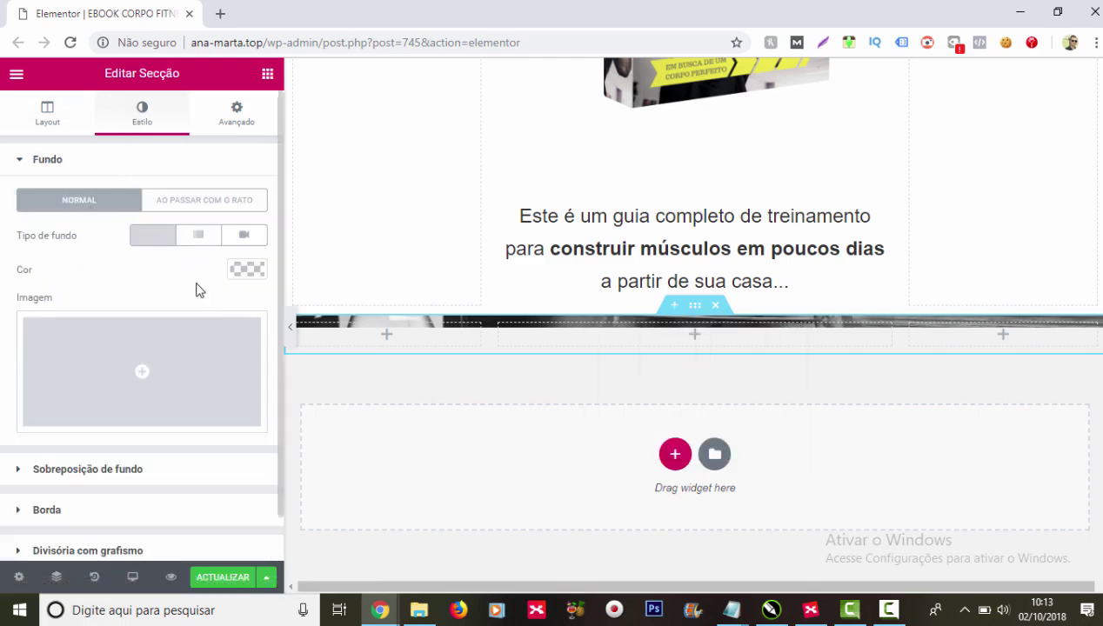
pyautogui.click(247, 270)
pyautogui.click(211, 451)
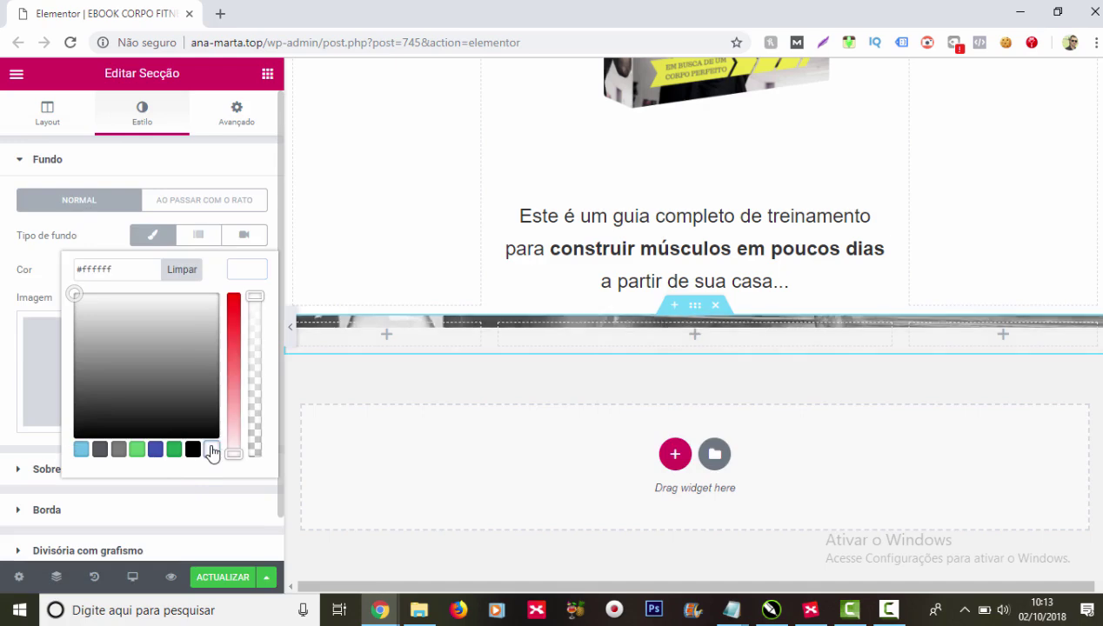
# Step: Add an image widget to the new section's middle column and insert the yellow COMPRAR AGORA picture botão-comprar-1.png from the media library
pyautogui.click(694, 337)
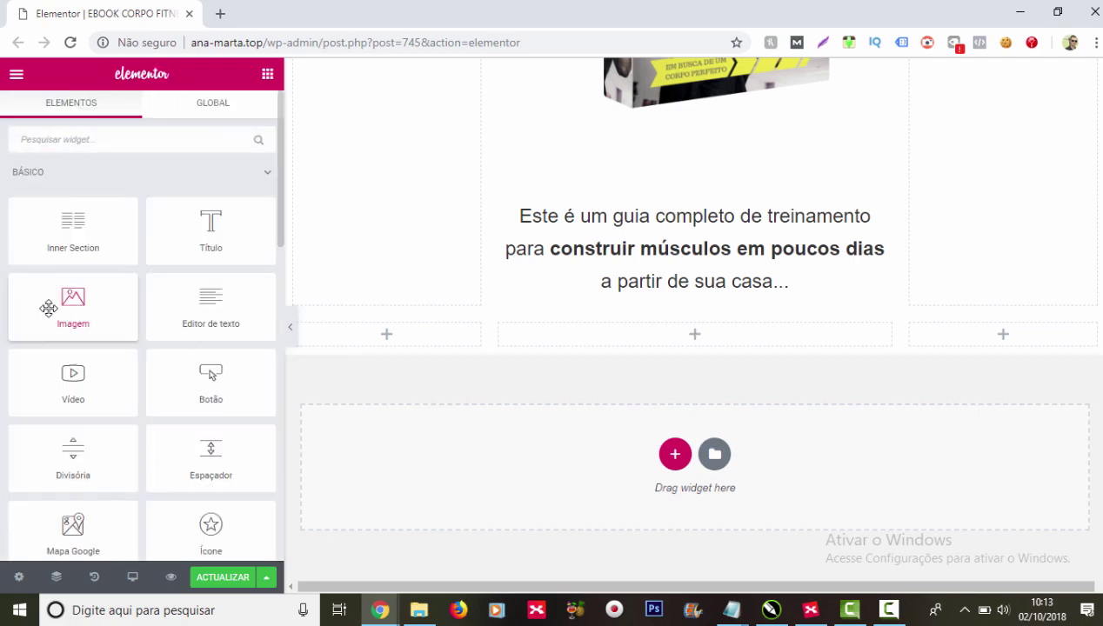
pyautogui.moveTo(45, 308); pyautogui.dragTo(701, 345)
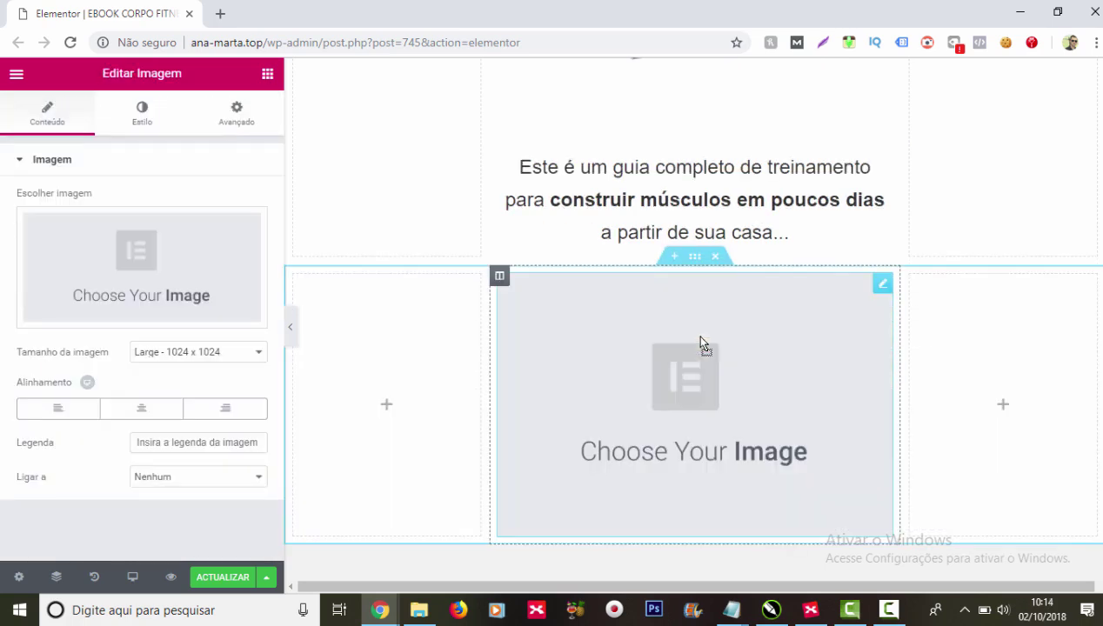
pyautogui.click(152, 262)
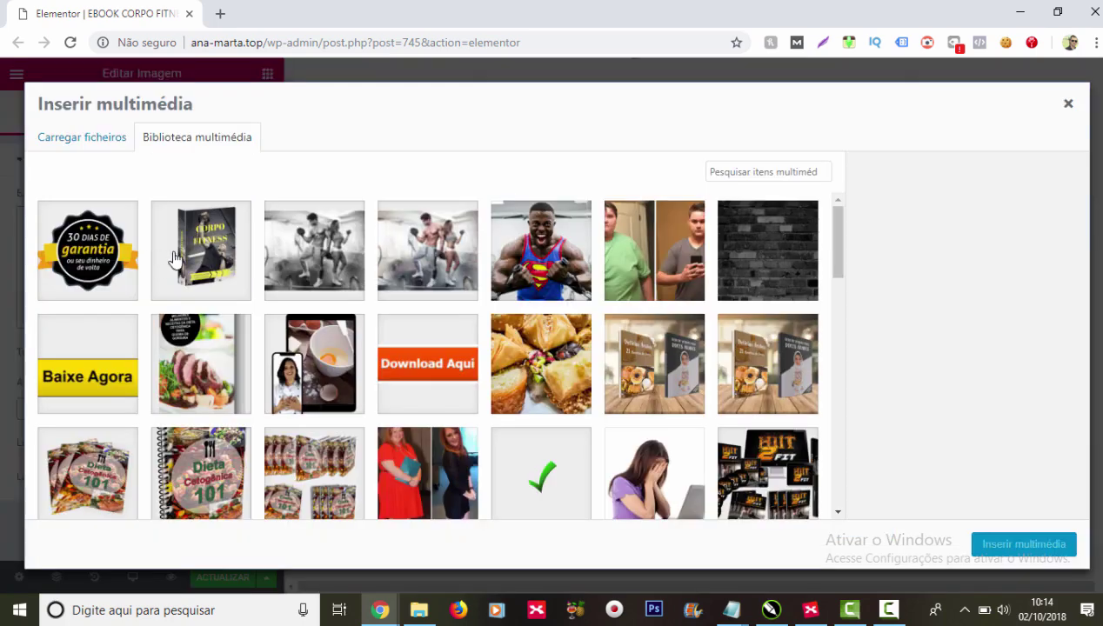
pyautogui.scroll(-3, 561, 332)
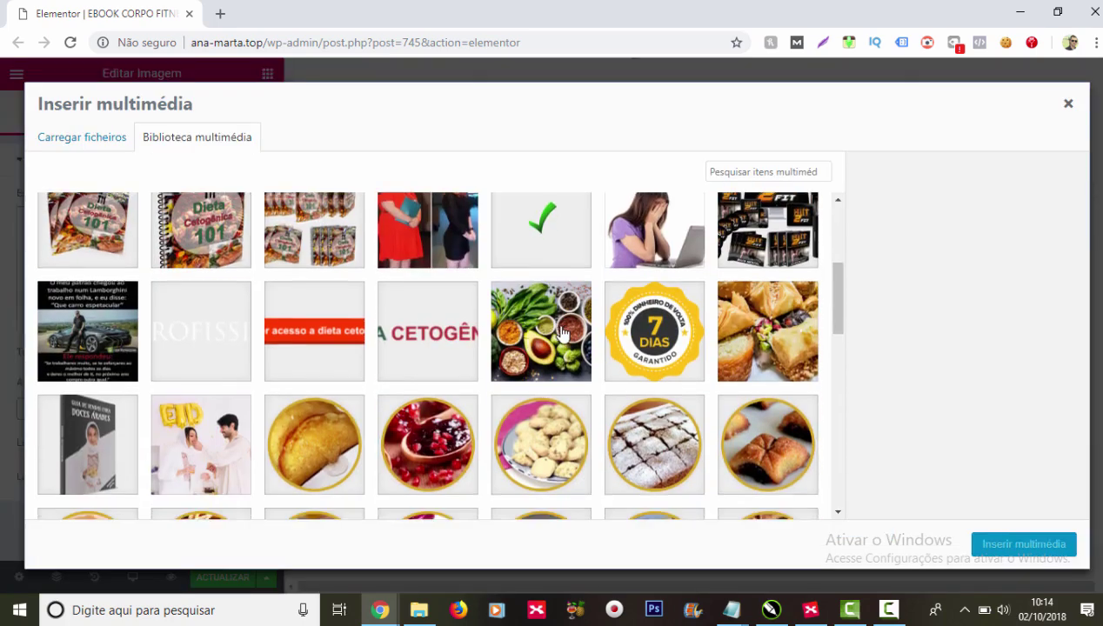
pyautogui.scroll(-3, 561, 333)
pyautogui.scroll(-3, 572, 331)
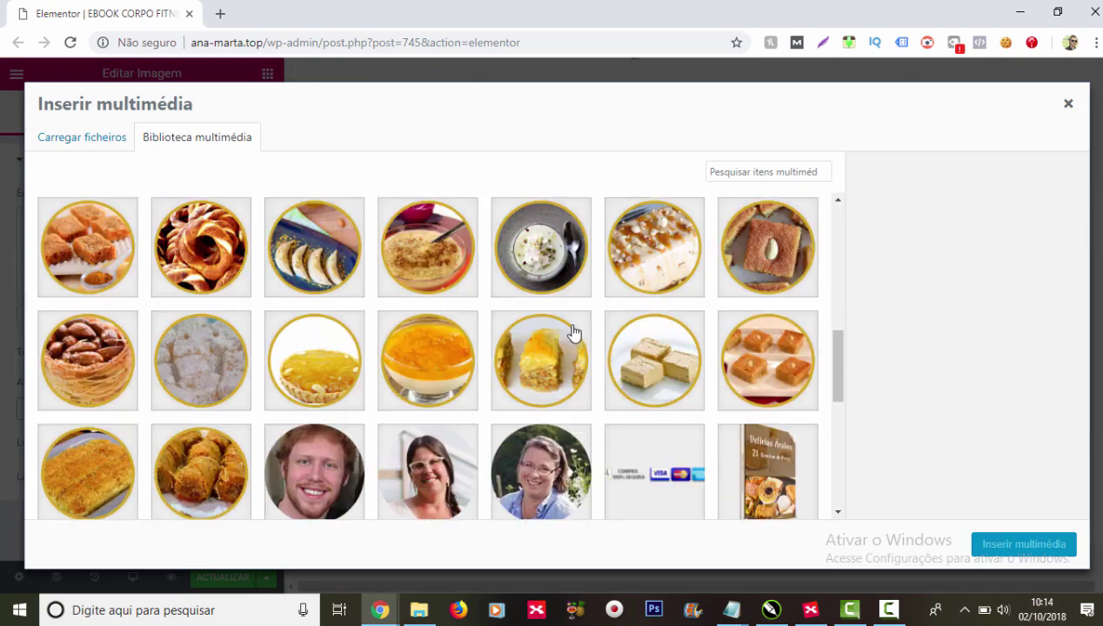
pyautogui.scroll(-1, 338, 412)
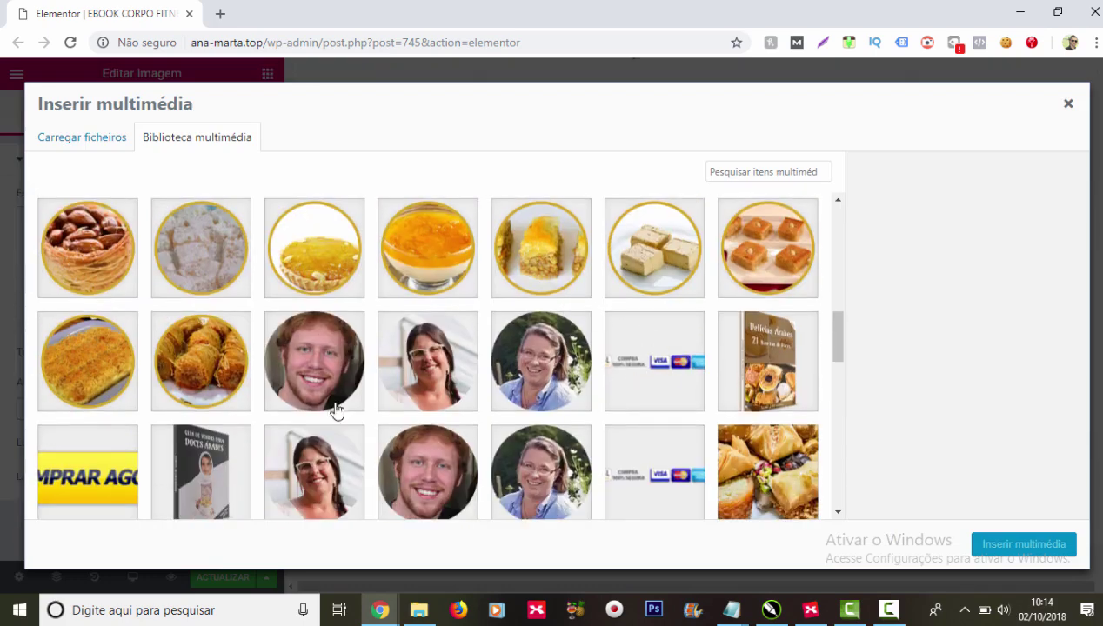
pyautogui.scroll(-2, 367, 451)
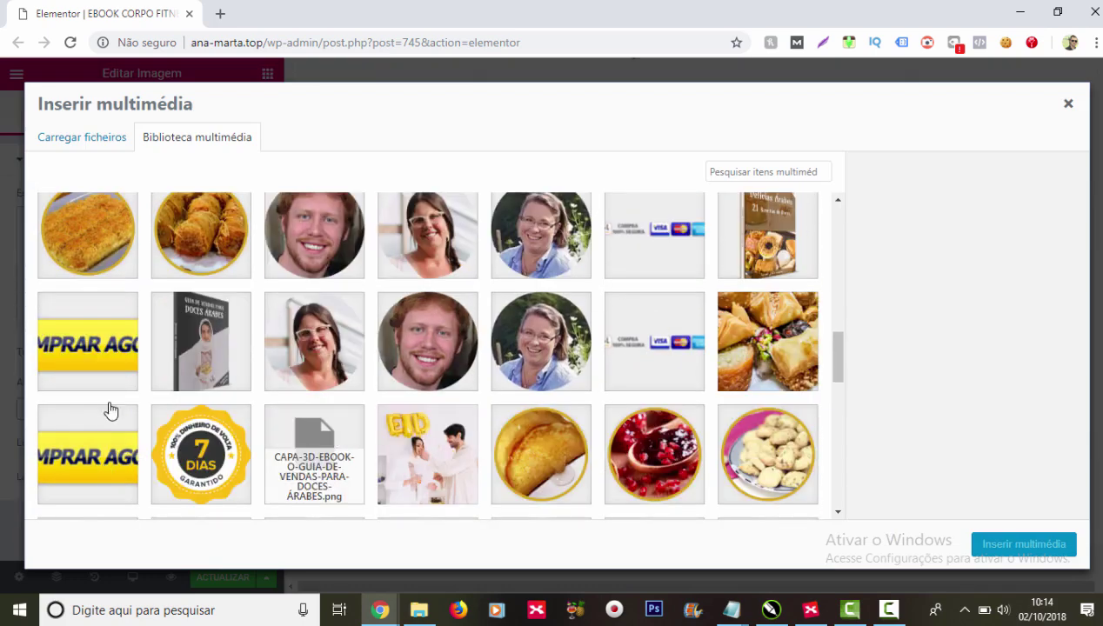
pyautogui.click(87, 341)
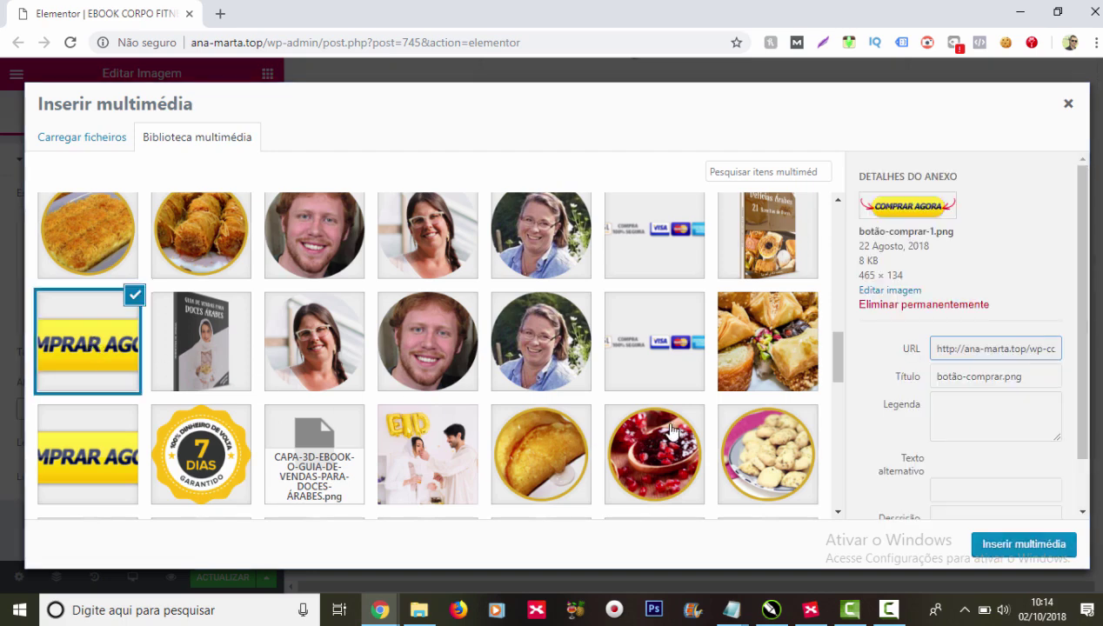
pyautogui.click(1001, 548)
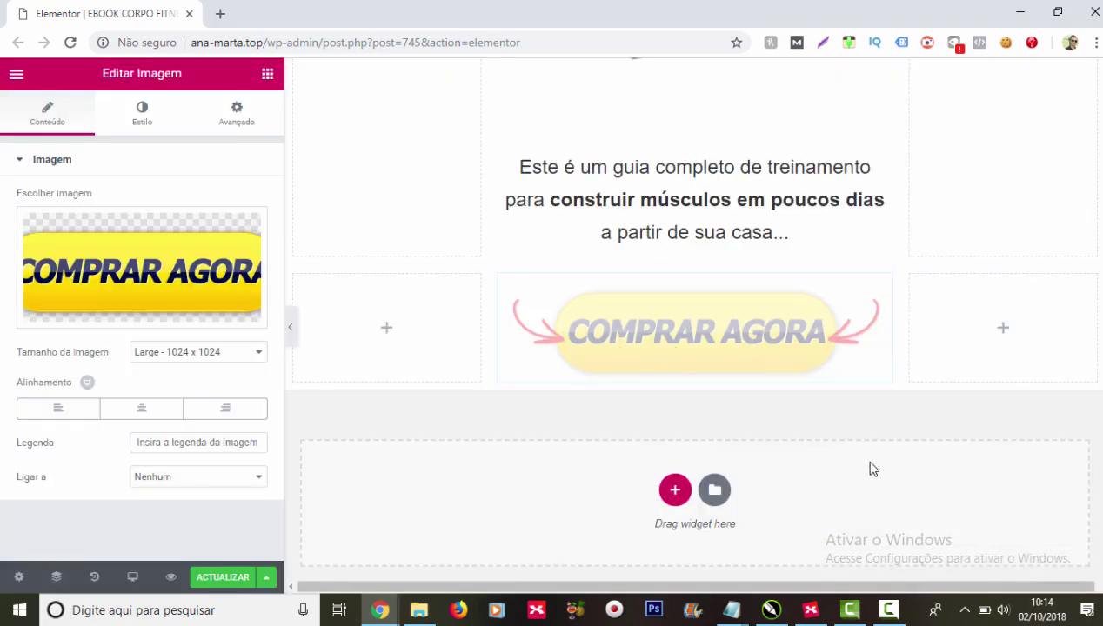
# Step: Review the sales page's headline, introductory letter, Corpo Fitness heading, ebook image, guide sentence and buy button
pyautogui.scroll(8, 879, 472)
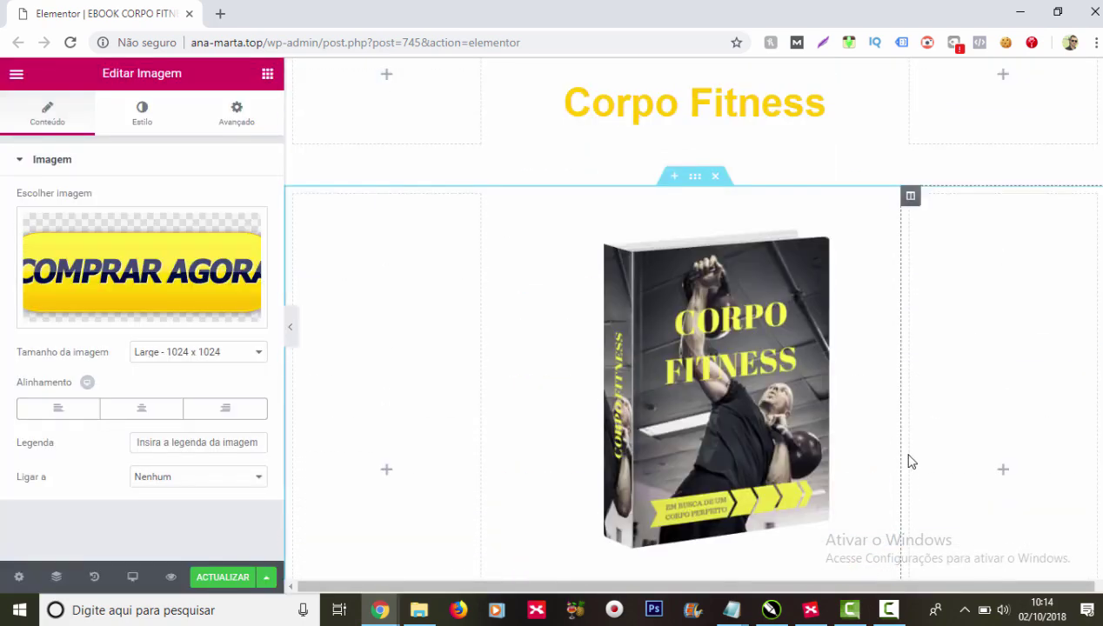
pyautogui.scroll(5, 913, 461)
pyautogui.scroll(-7, 913, 462)
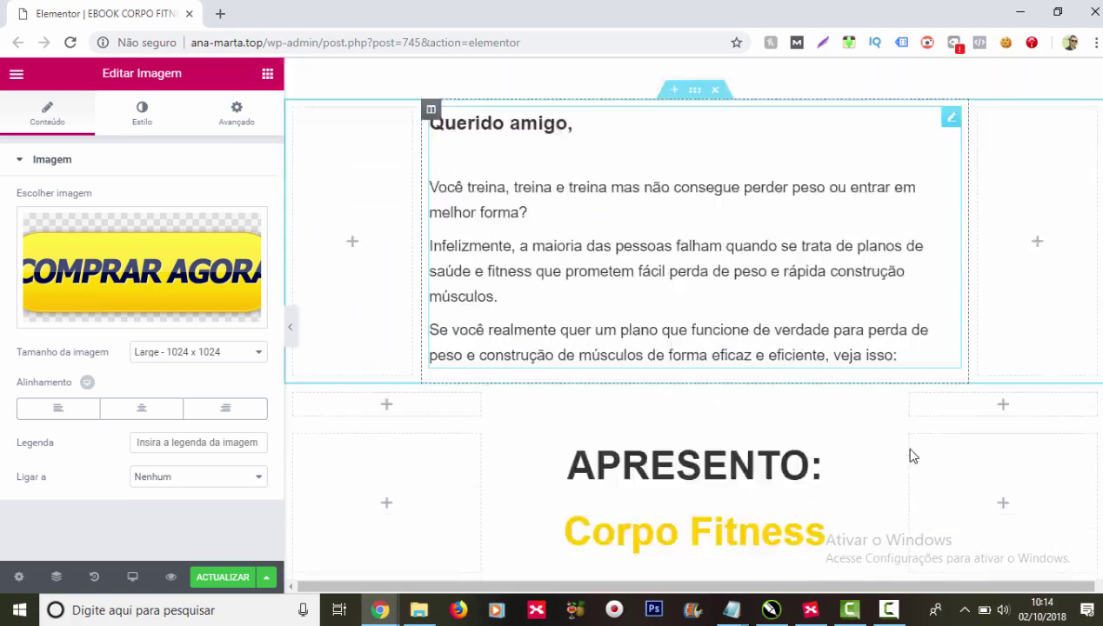
pyautogui.scroll(-4, 913, 461)
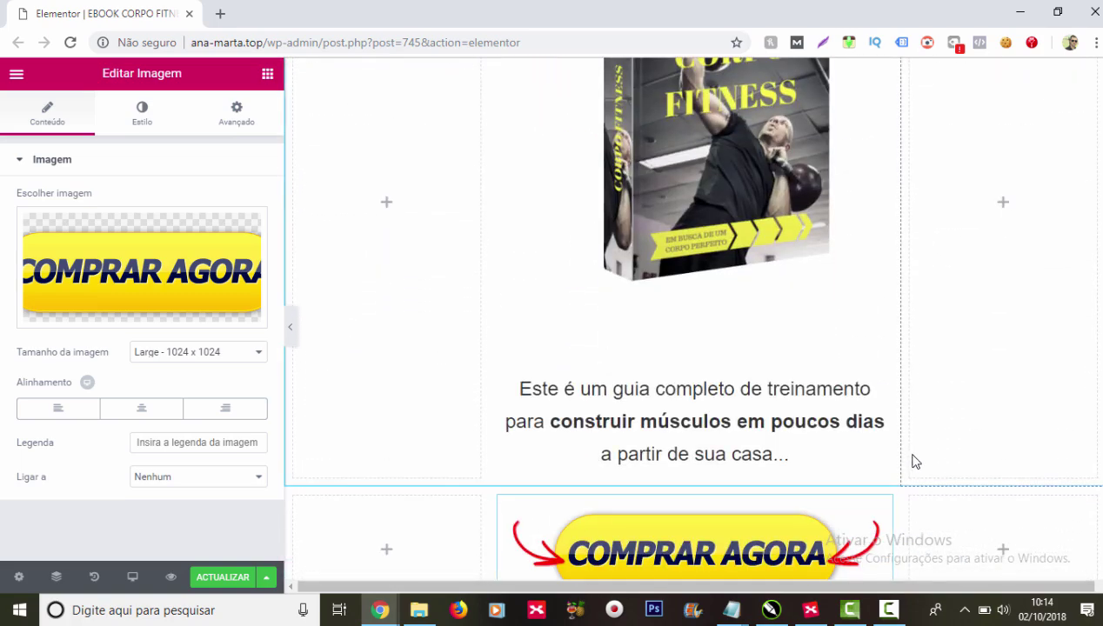
pyautogui.scroll(-2, 914, 461)
pyautogui.scroll(1, 851, 390)
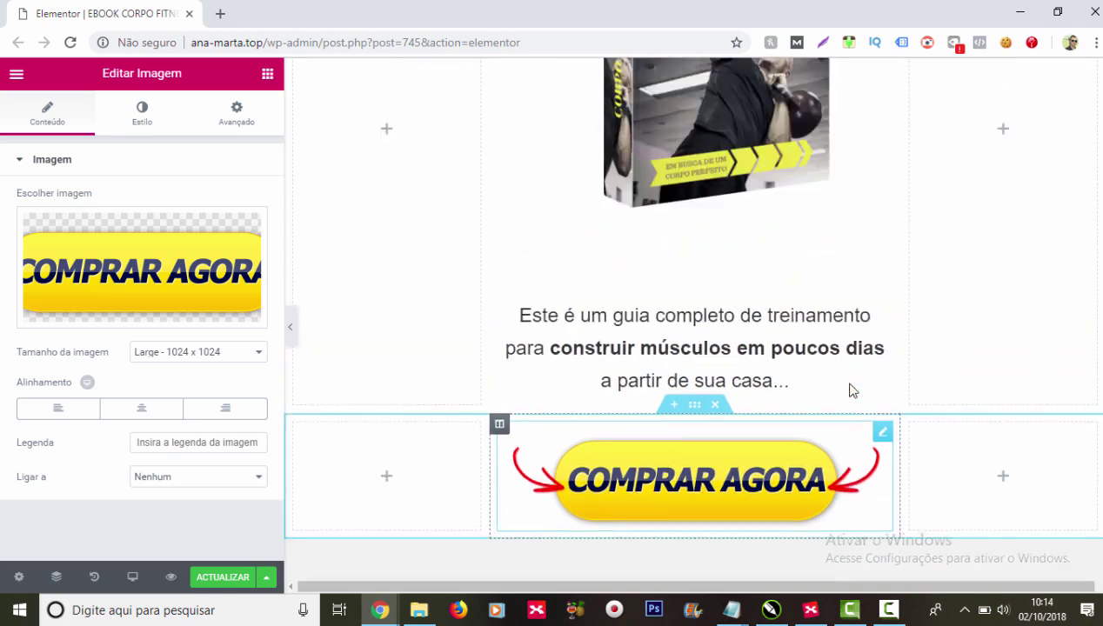
pyautogui.scroll(5, 852, 388)
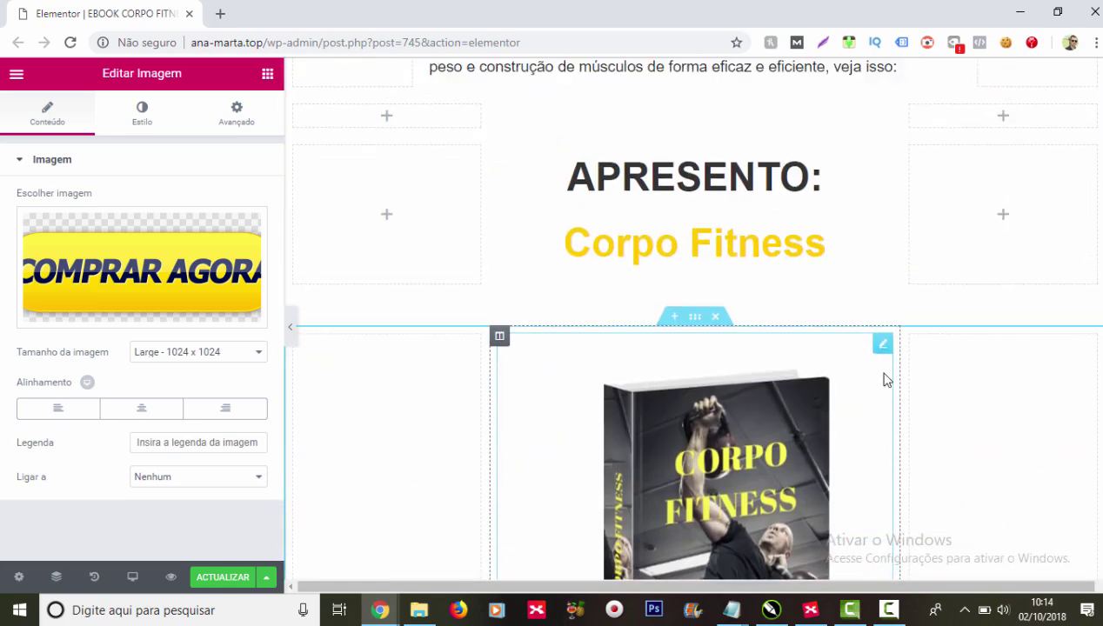
pyautogui.scroll(4, 886, 380)
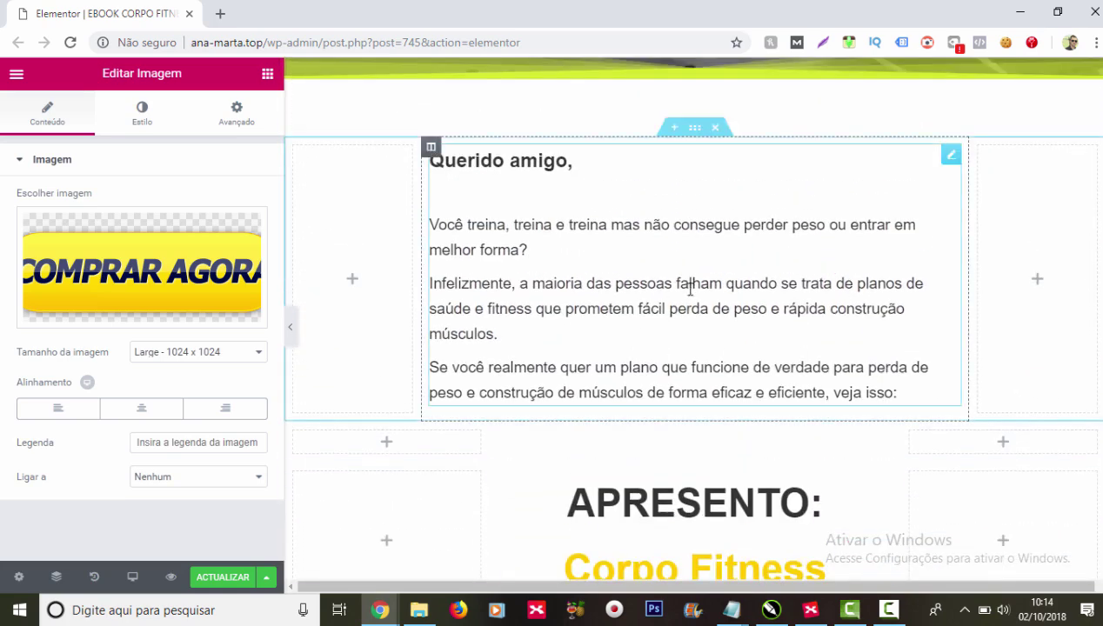
pyautogui.scroll(3, 690, 288)
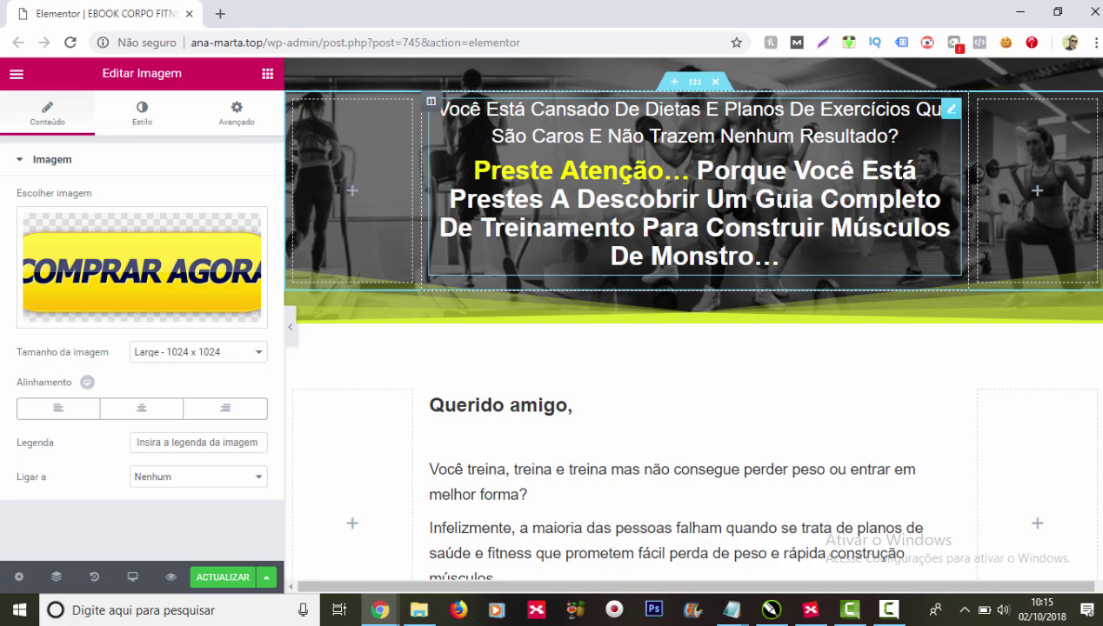
pyautogui.scroll(-2, 621, 191)
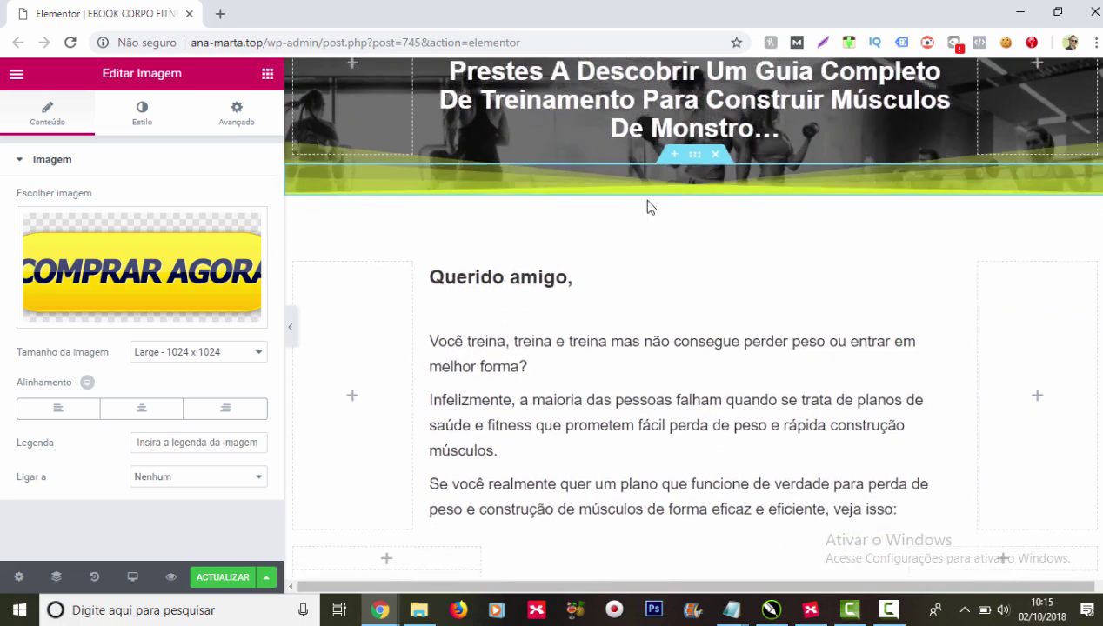
pyautogui.scroll(-1, 557, 249)
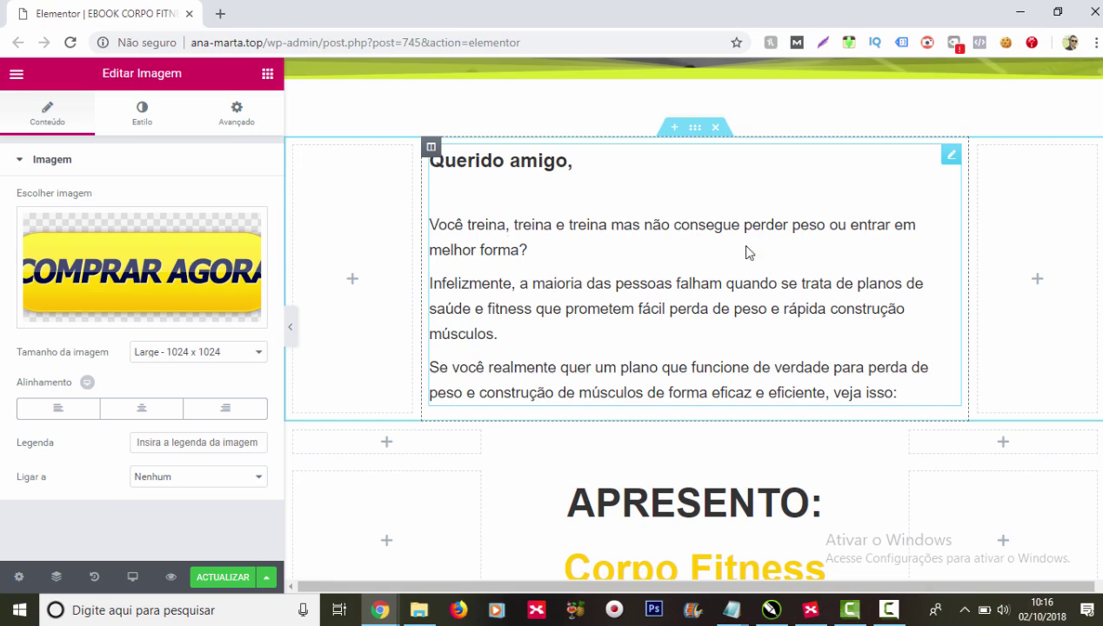
pyautogui.scroll(-2, 712, 302)
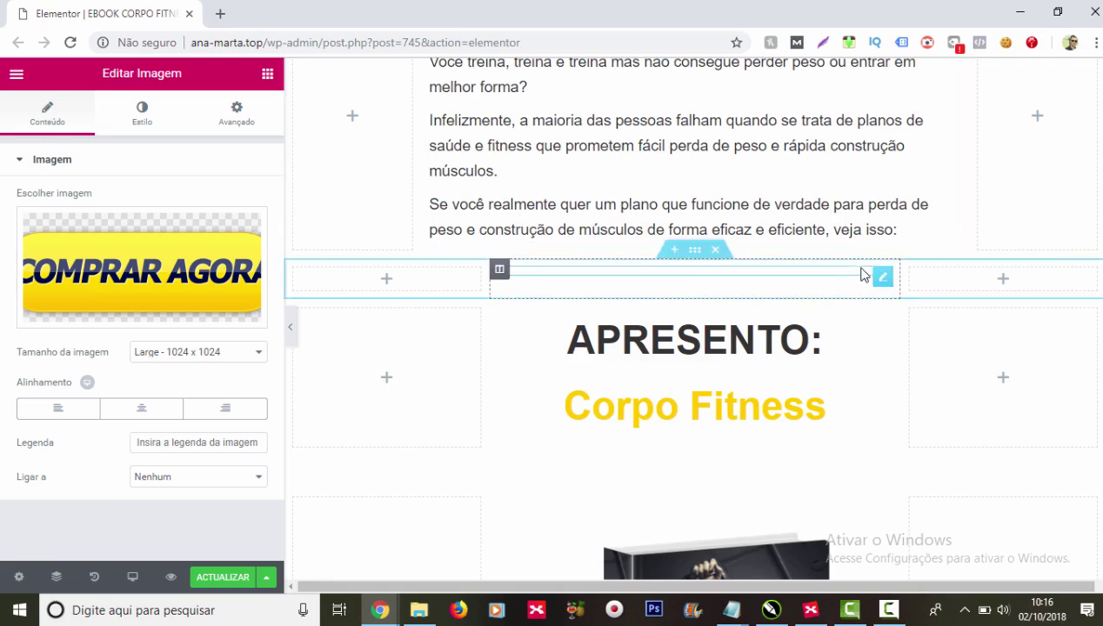
pyautogui.scroll(-1, 859, 270)
pyautogui.scroll(-2, 706, 254)
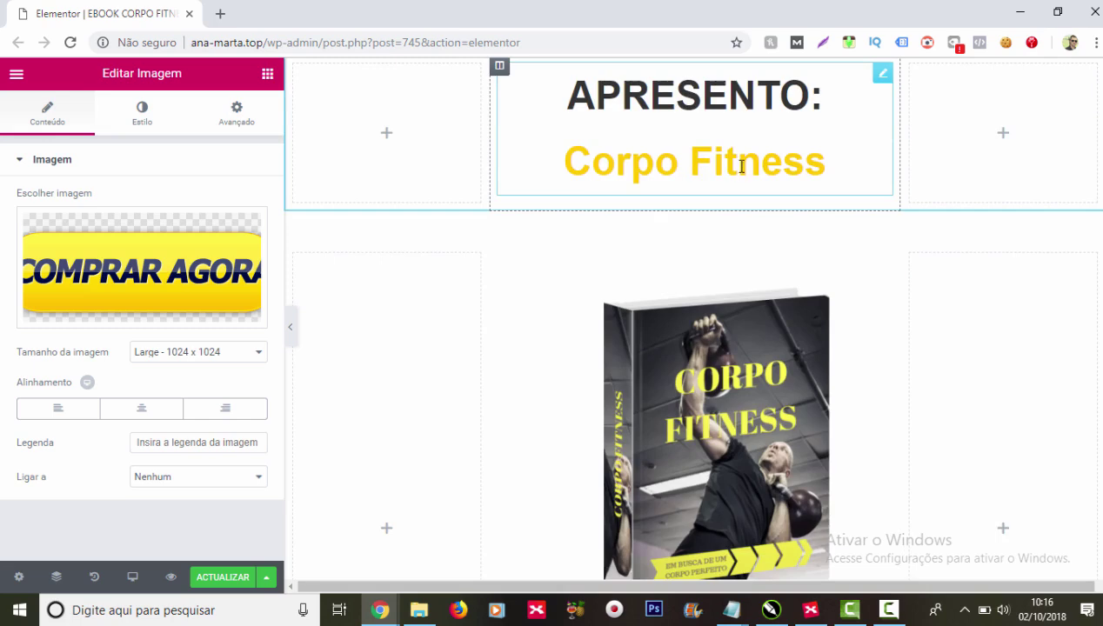
pyautogui.scroll(-3, 741, 166)
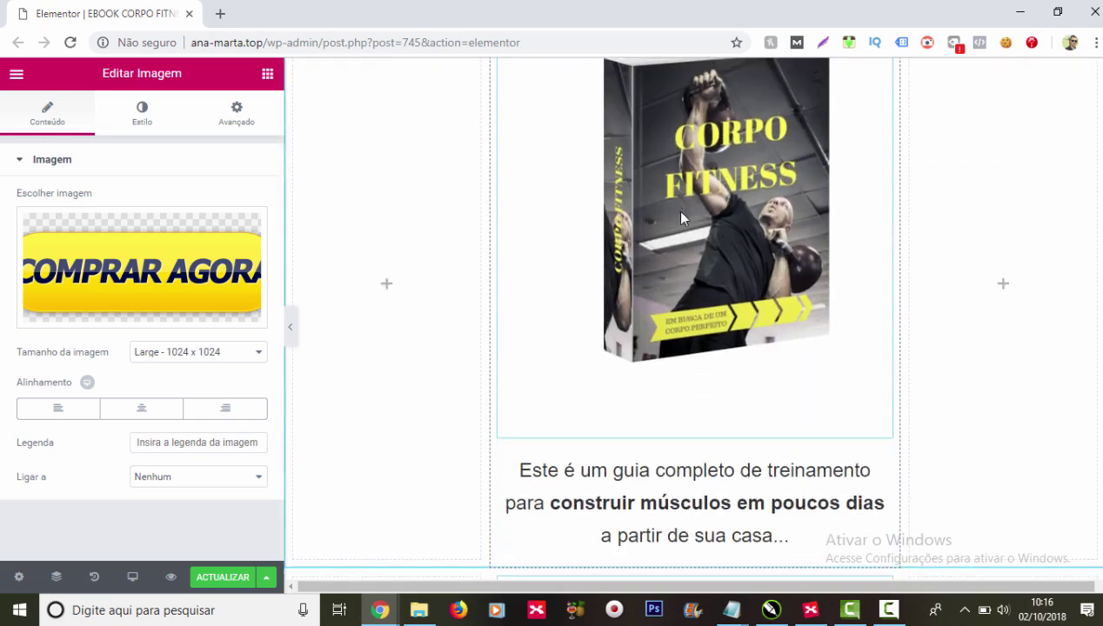
pyautogui.scroll(-2, 701, 233)
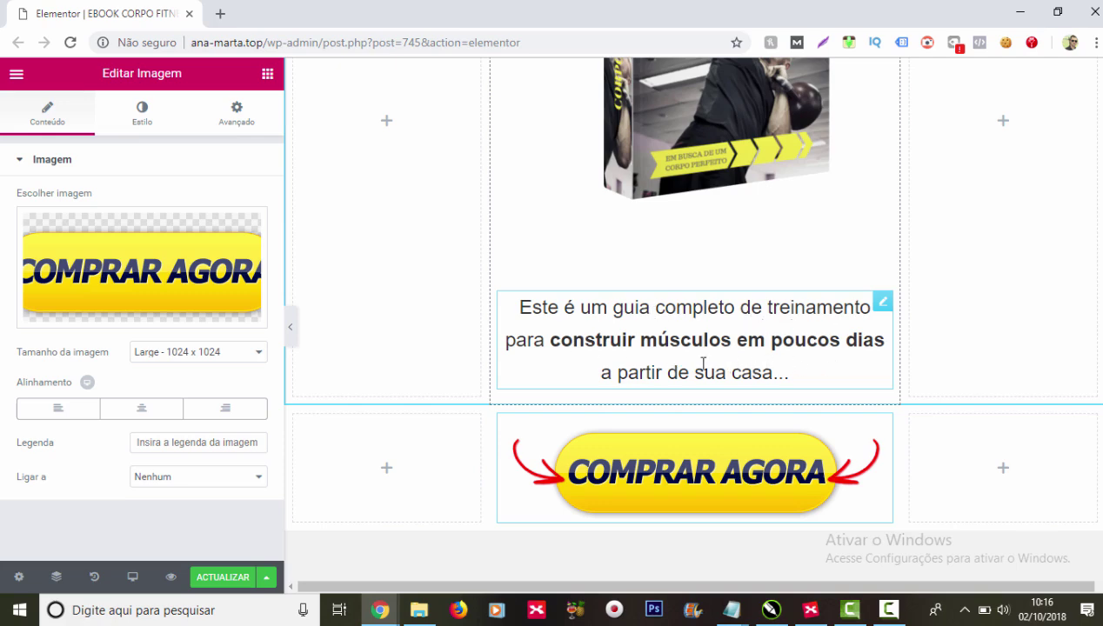
# Step: Add a new single-column section below the COMPRAR AGORA button section
pyautogui.scroll(-1, 750, 339)
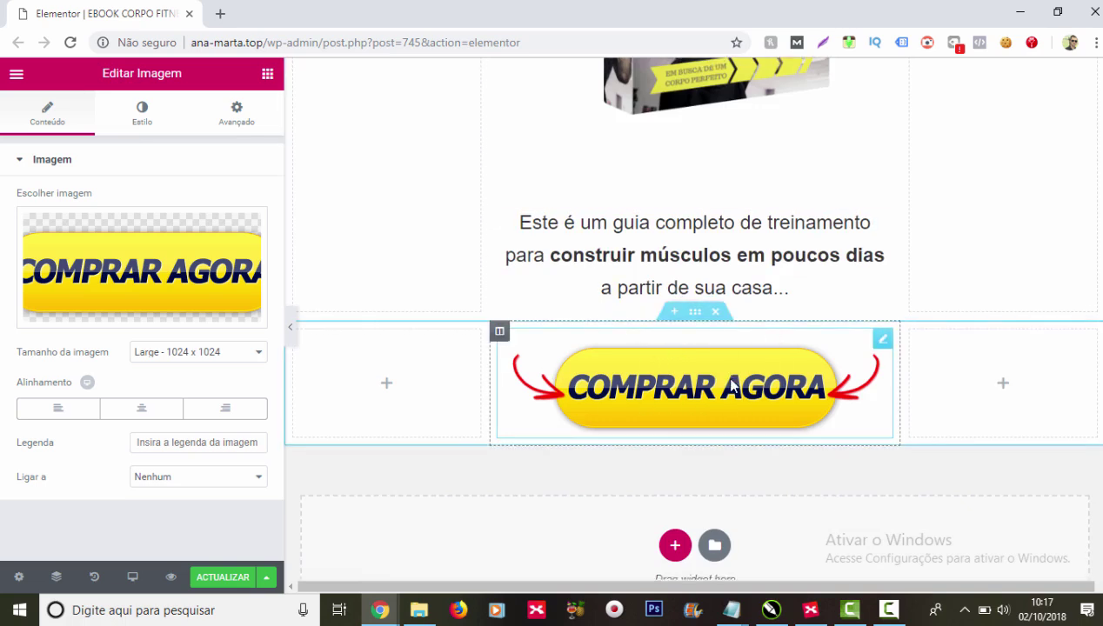
pyautogui.scroll(-1, 733, 385)
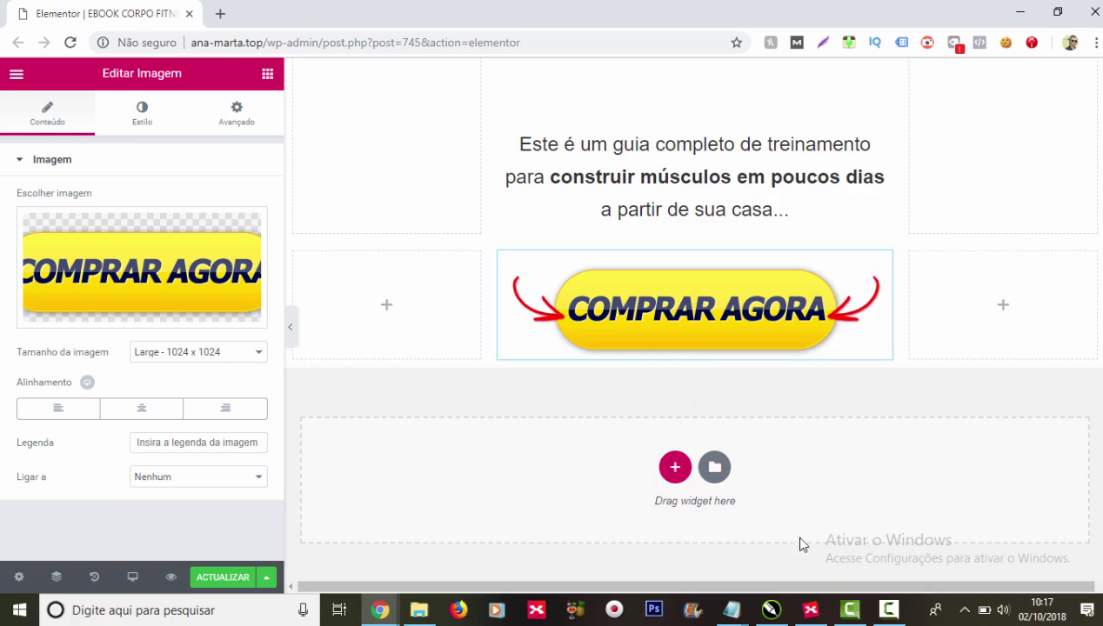
pyautogui.scroll(-1, 773, 534)
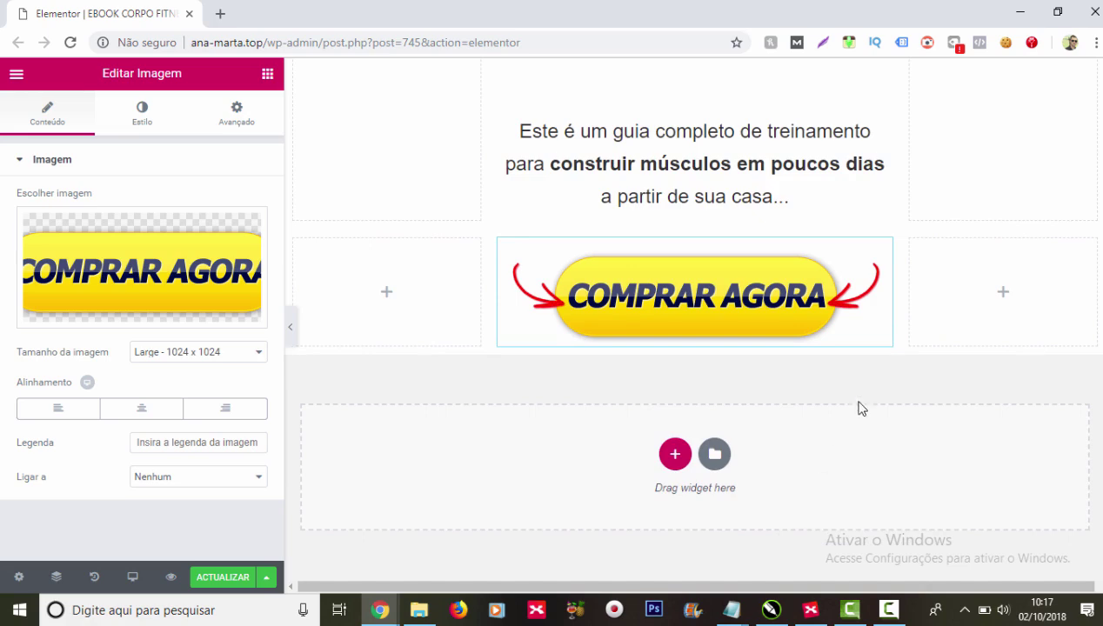
pyautogui.scroll(1, 904, 370)
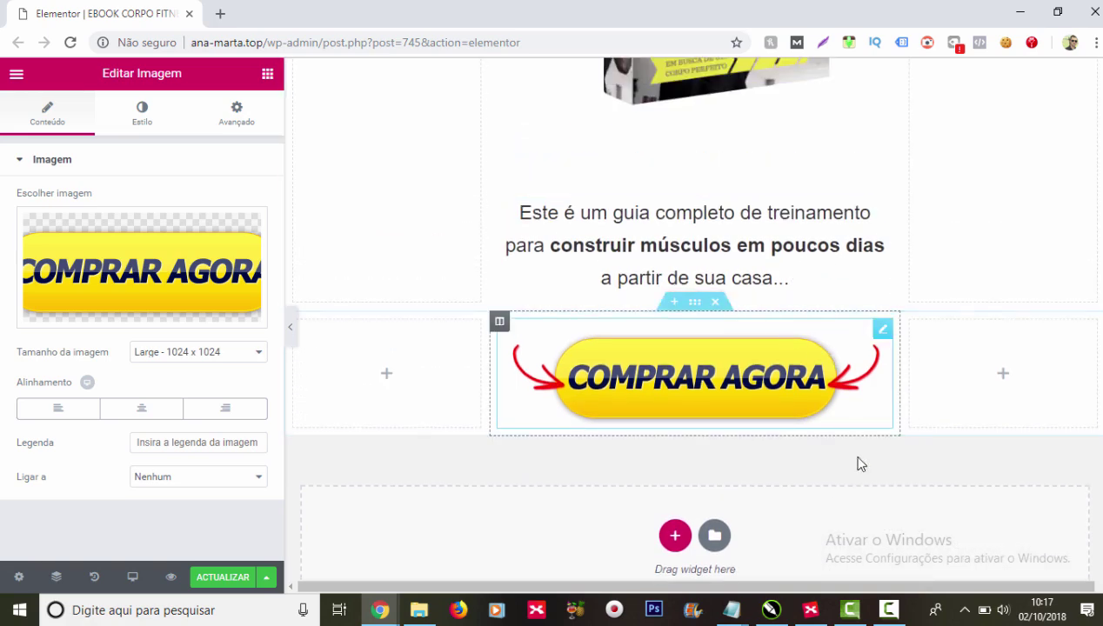
pyautogui.scroll(-1, 854, 498)
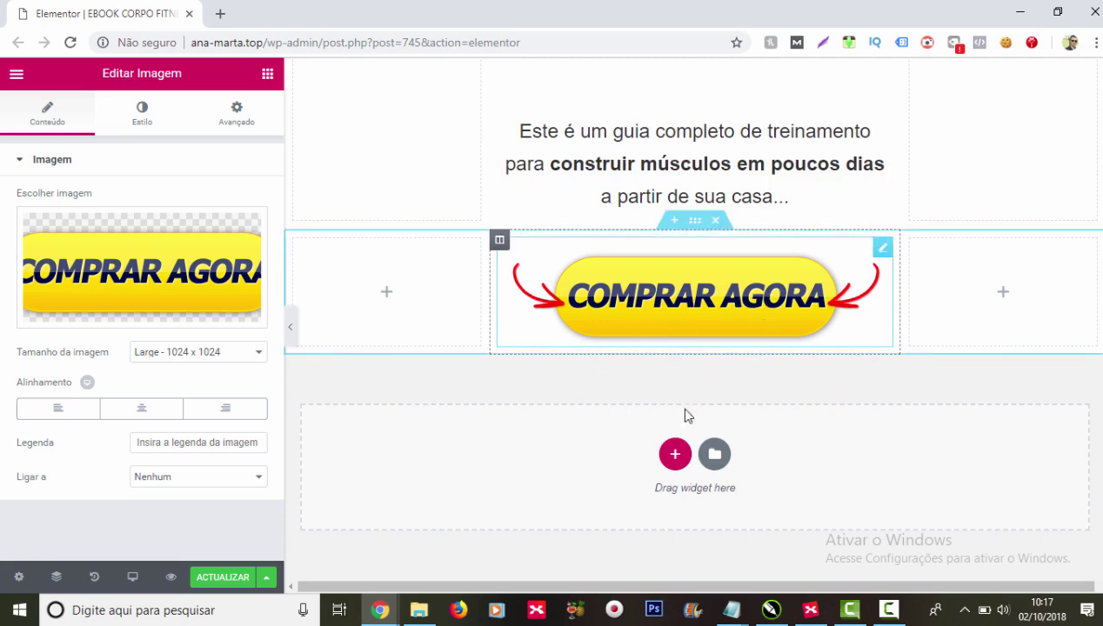
pyautogui.click(674, 455)
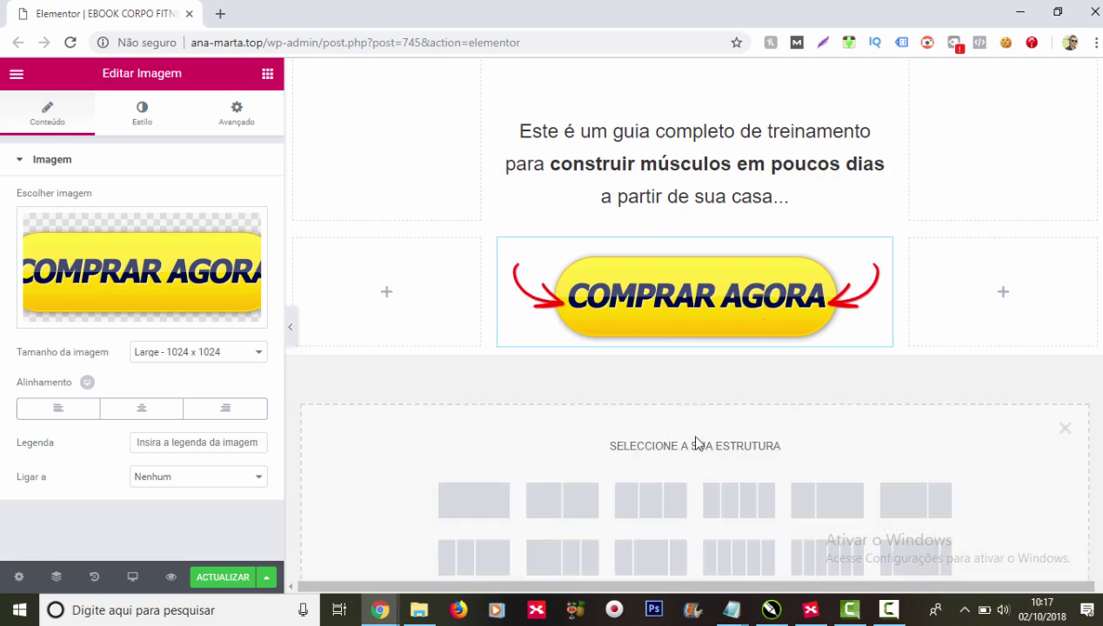
pyautogui.scroll(-1, 696, 439)
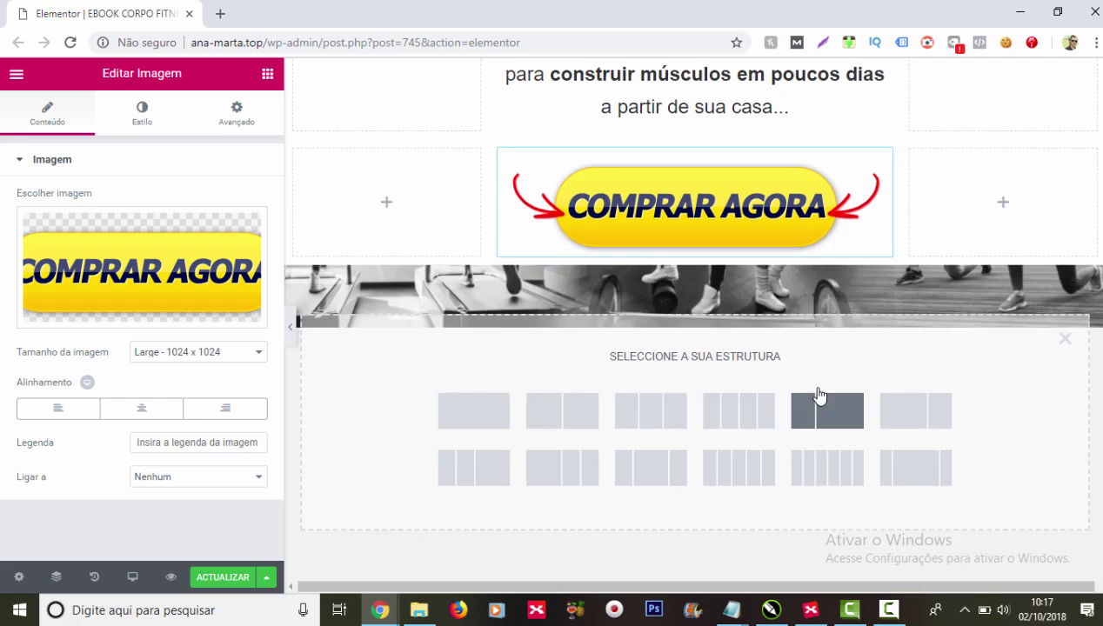
pyautogui.click(486, 402)
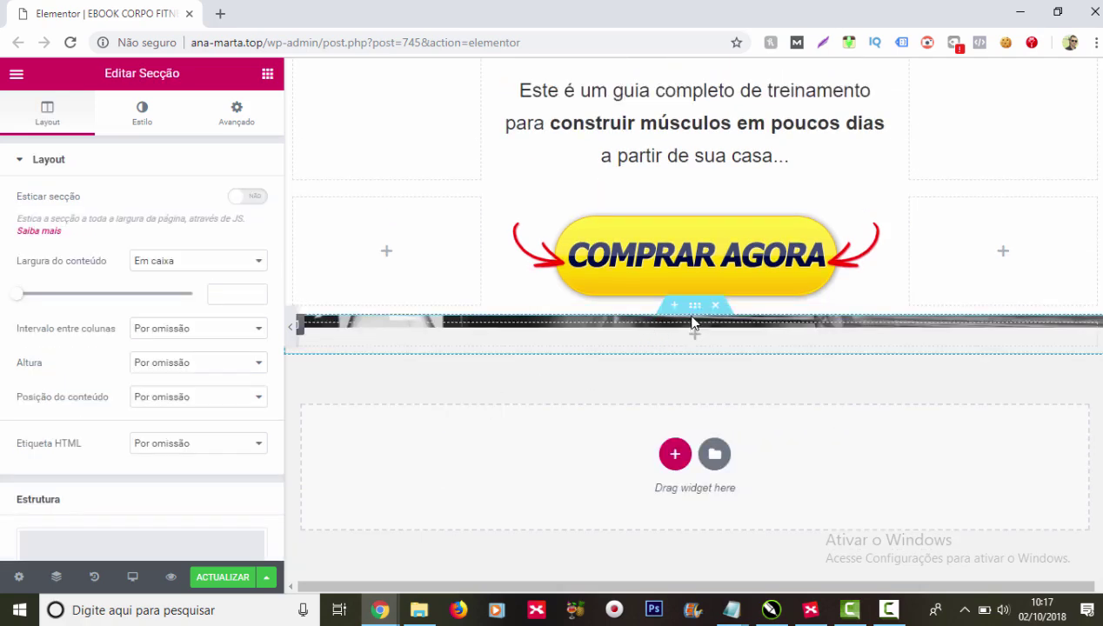
# Step: Give the new single-column section a classic background in white (#ffffff)
pyautogui.click(142, 113)
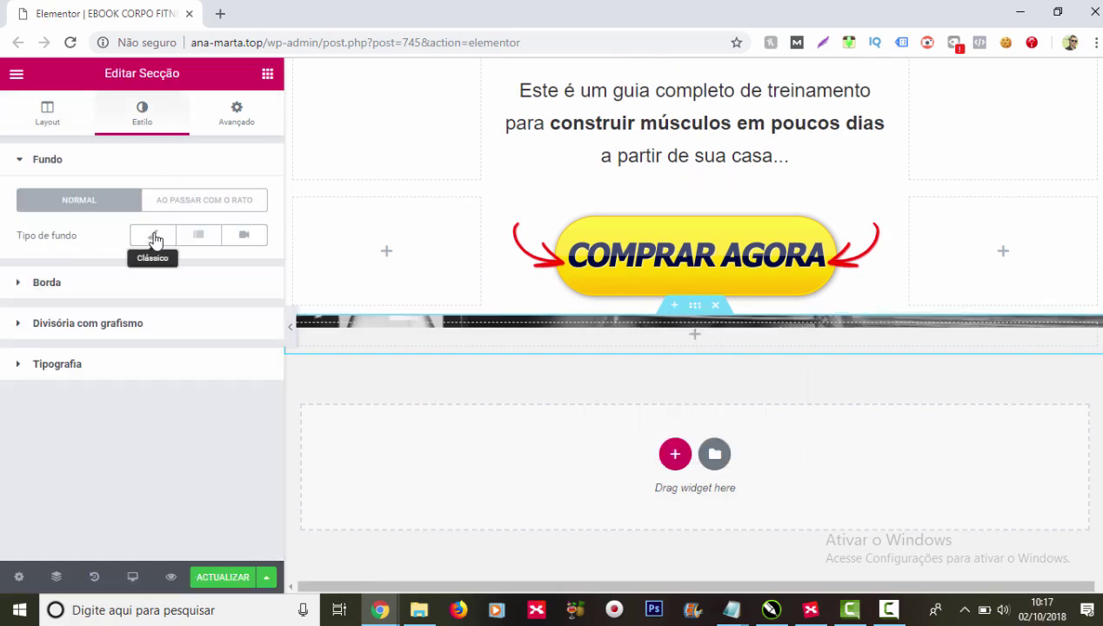
pyautogui.click(154, 236)
pyautogui.click(248, 272)
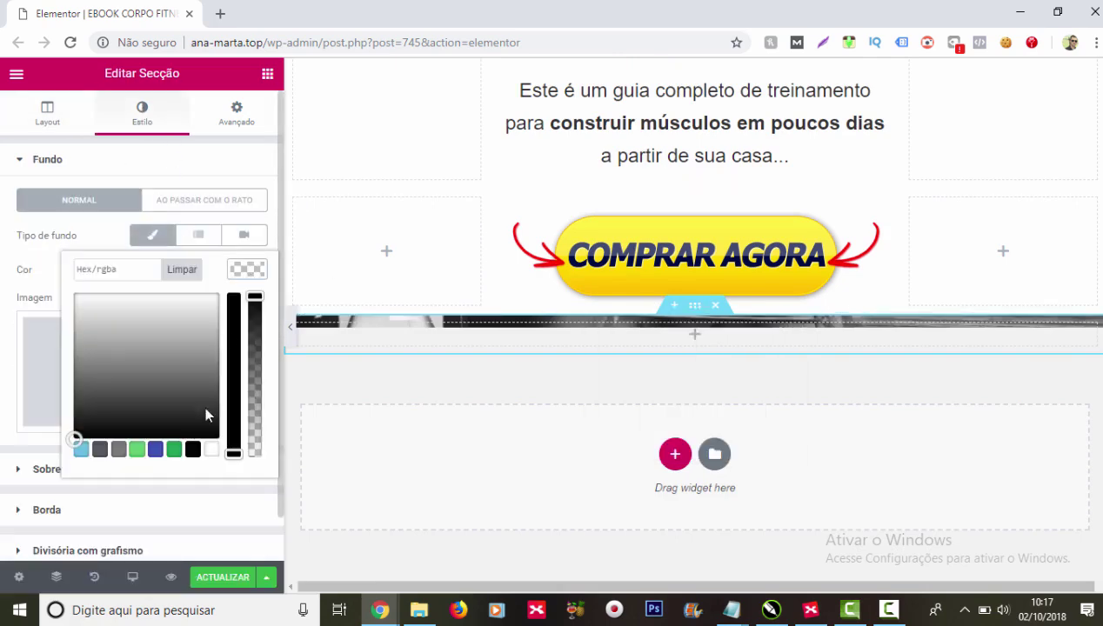
pyautogui.click(211, 449)
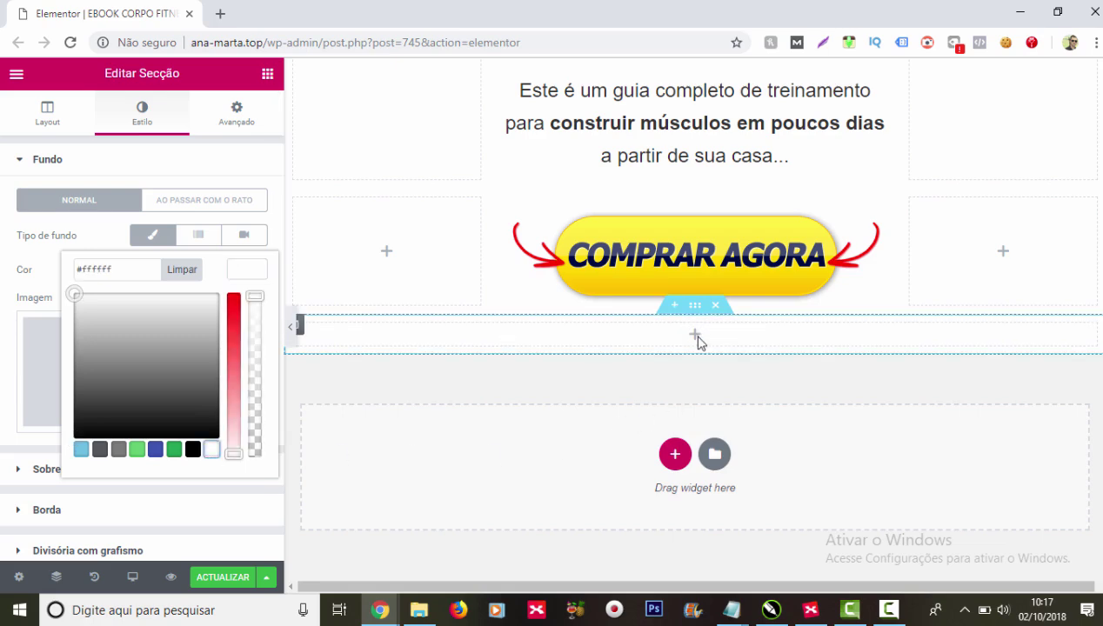
# Step: Add a spacer widget to the white single-column section and set its space to 69
pyautogui.click(697, 337)
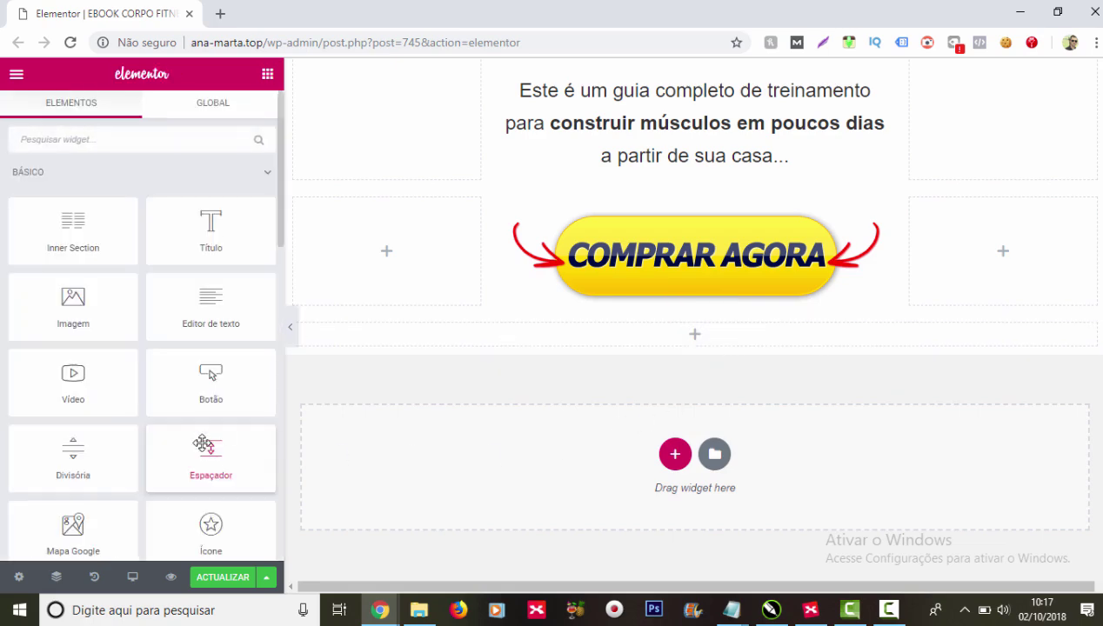
pyautogui.moveTo(208, 454); pyautogui.dragTo(684, 336)
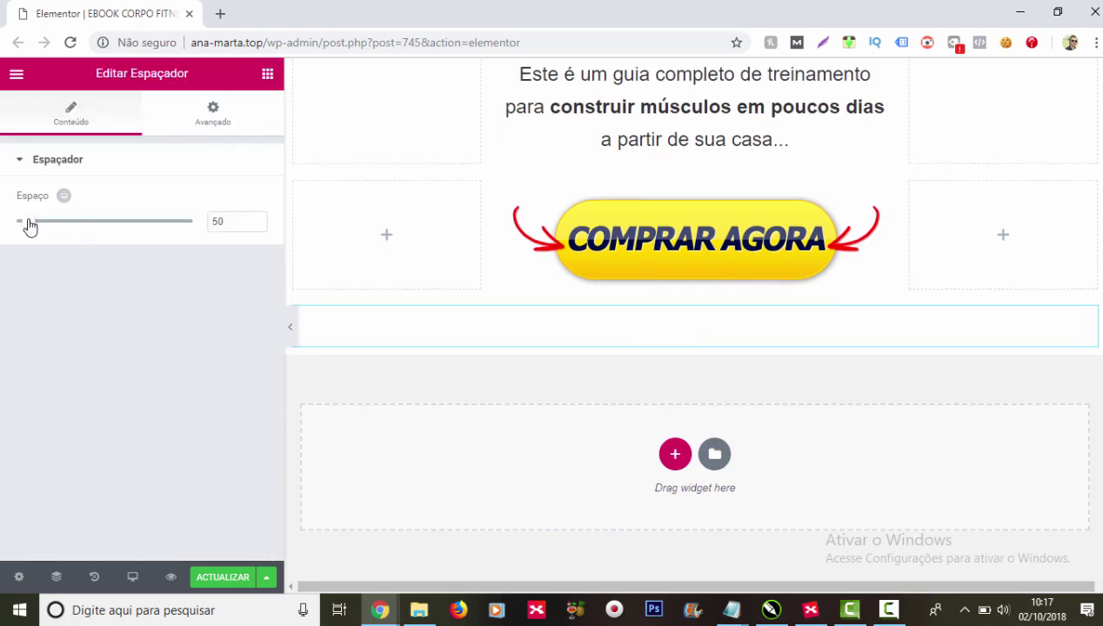
pyautogui.moveTo(29, 227)
pyautogui.mouseDown()
pyautogui.moveTo(56, 226)
pyautogui.moveTo(27, 224)
pyautogui.moveTo(51, 225)
pyautogui.moveTo(27, 222)
pyautogui.moveTo(35, 220)
pyautogui.mouseUp()
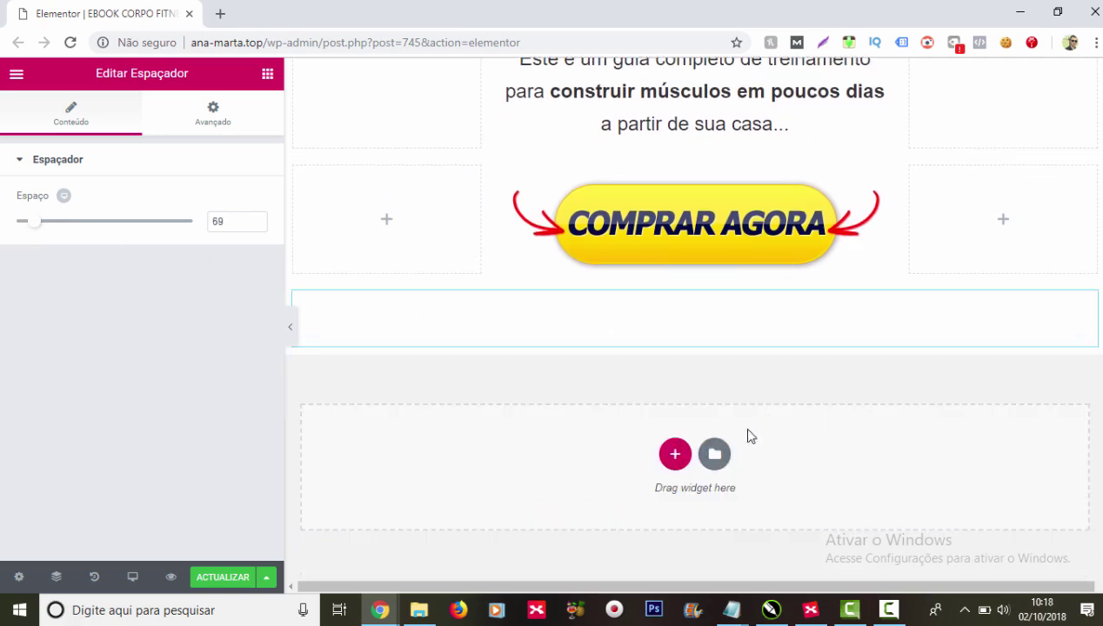
# Step: Add a three-column section with a very wide middle column below the spacer and give it a classic white (#ffffff) background
pyautogui.click(663, 461)
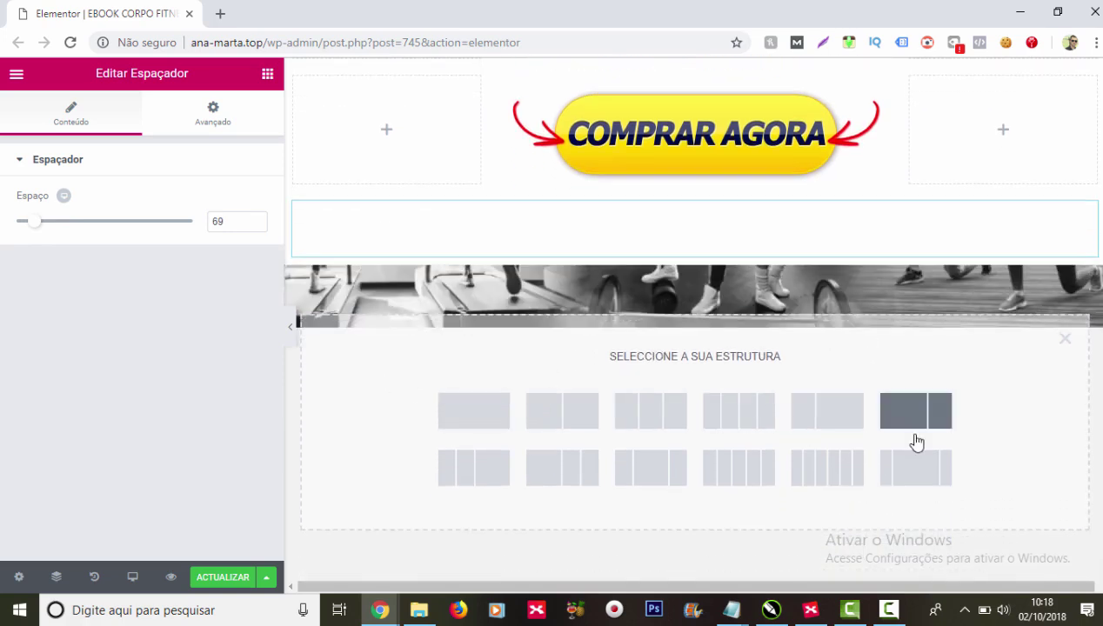
pyautogui.click(916, 470)
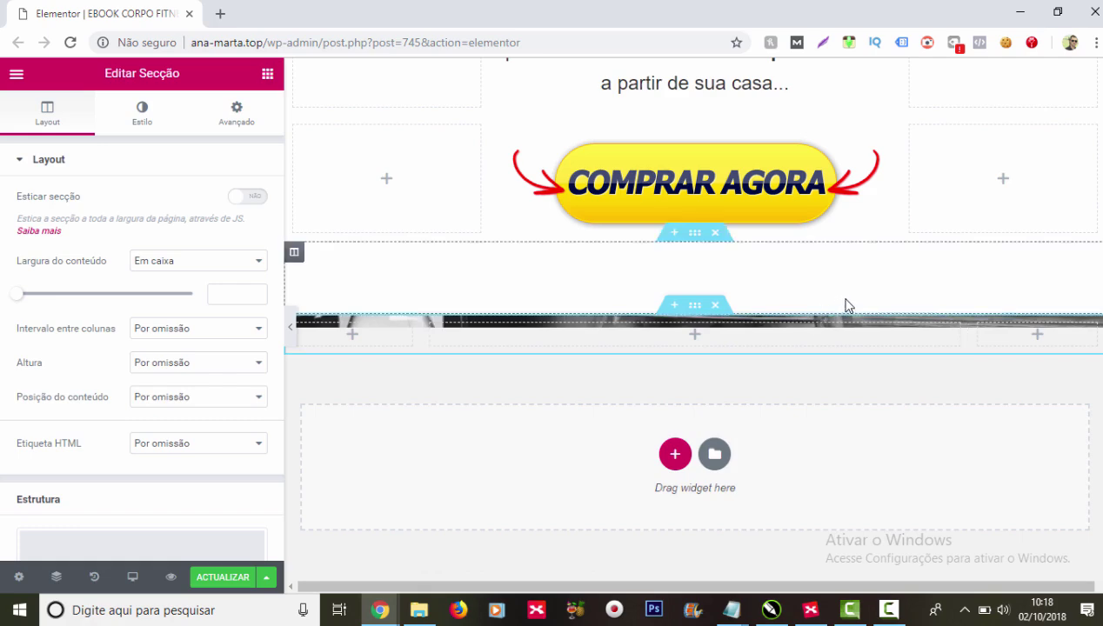
pyautogui.click(695, 310)
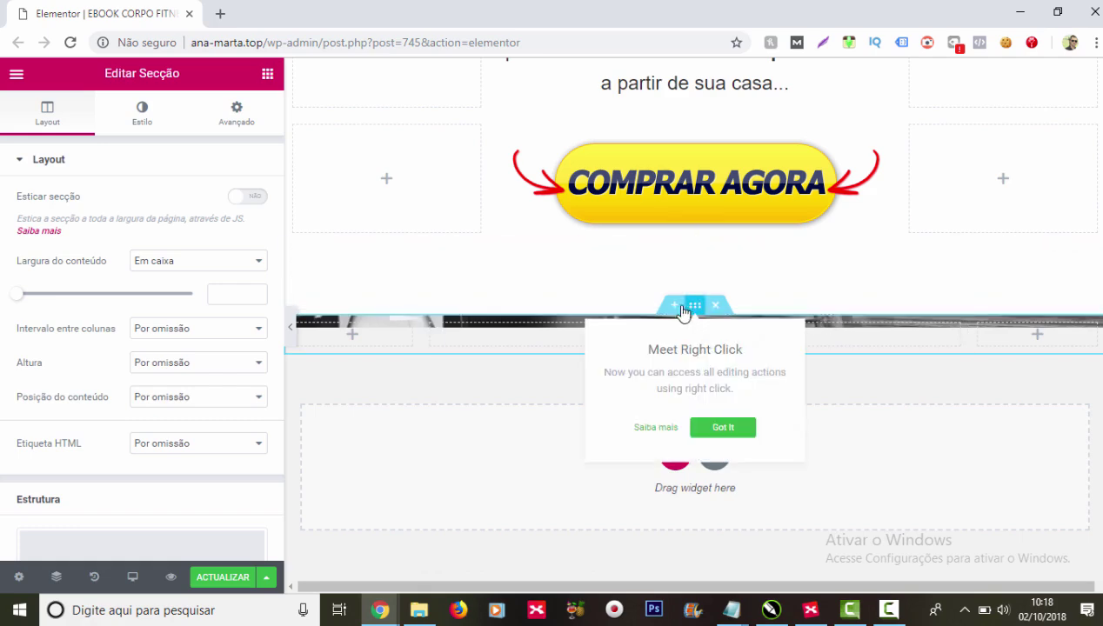
pyautogui.click(124, 118)
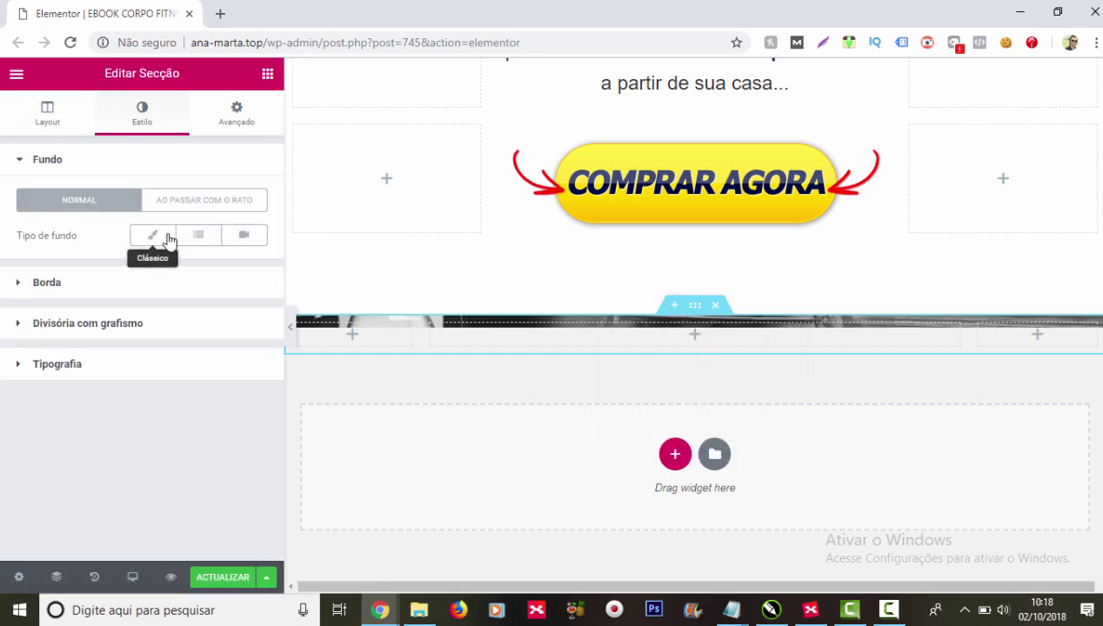
pyautogui.click(161, 237)
pyautogui.click(240, 274)
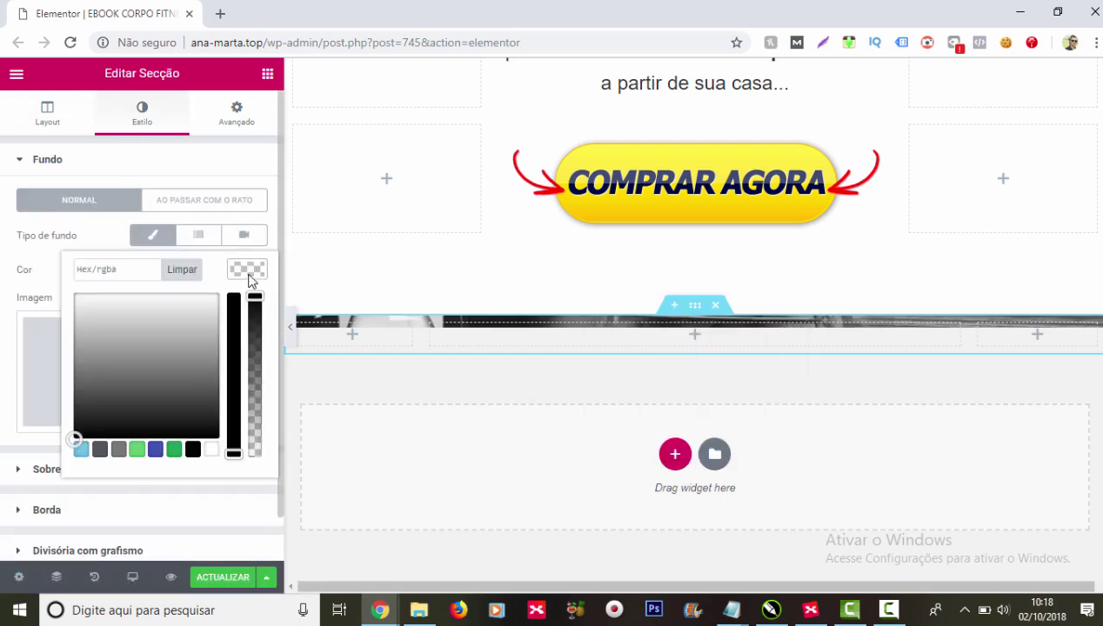
pyautogui.click(213, 450)
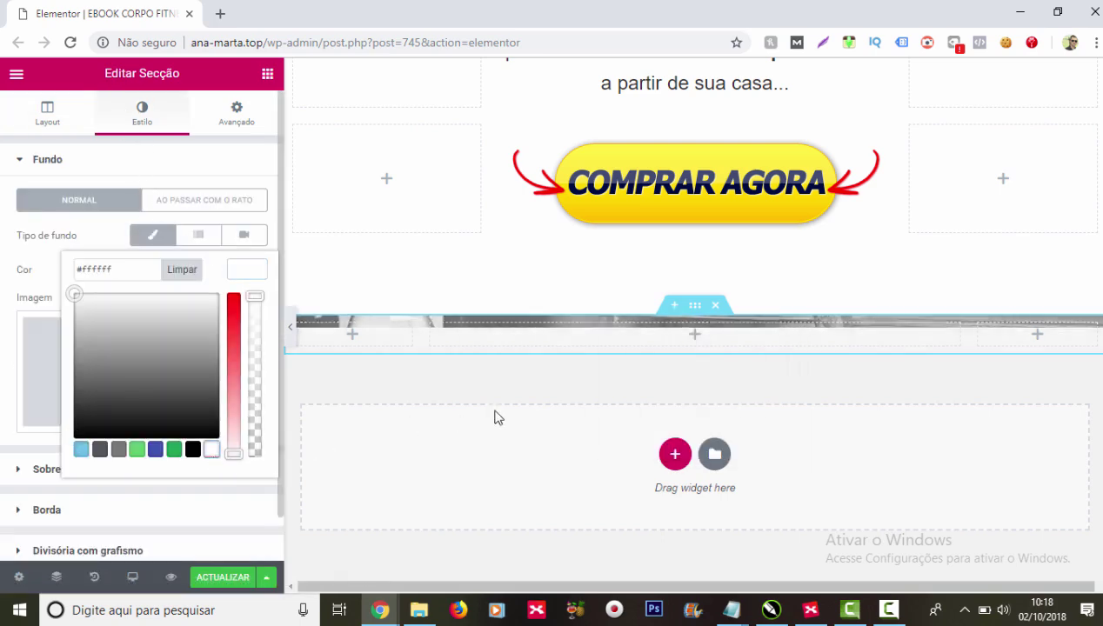
# Step: Add a text editor widget to the wide middle column and copy the COM ESSE EBOOK VOCÊ VAI APRENDER list from the Hedline da página de vendas Notepad file
pyautogui.click(694, 337)
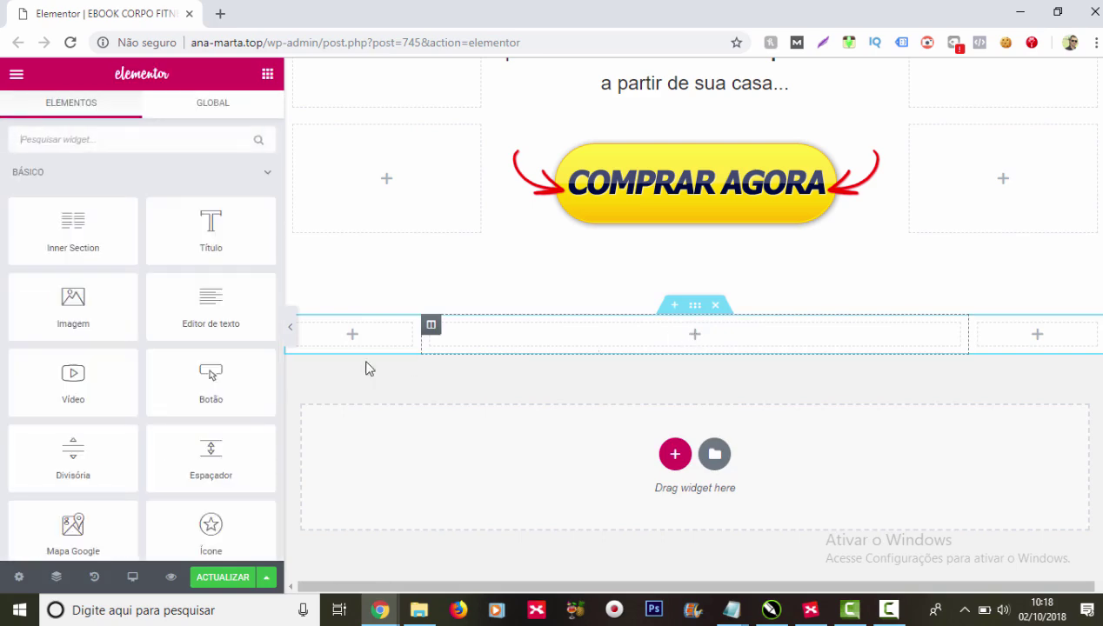
pyautogui.moveTo(214, 306); pyautogui.dragTo(697, 340)
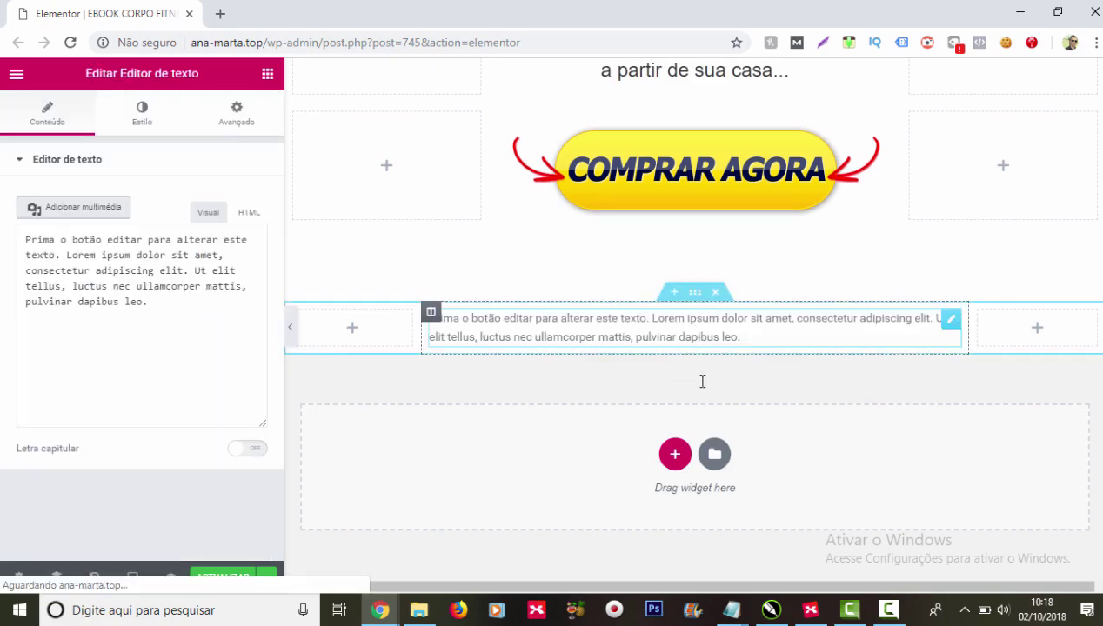
pyautogui.moveTo(736, 604)
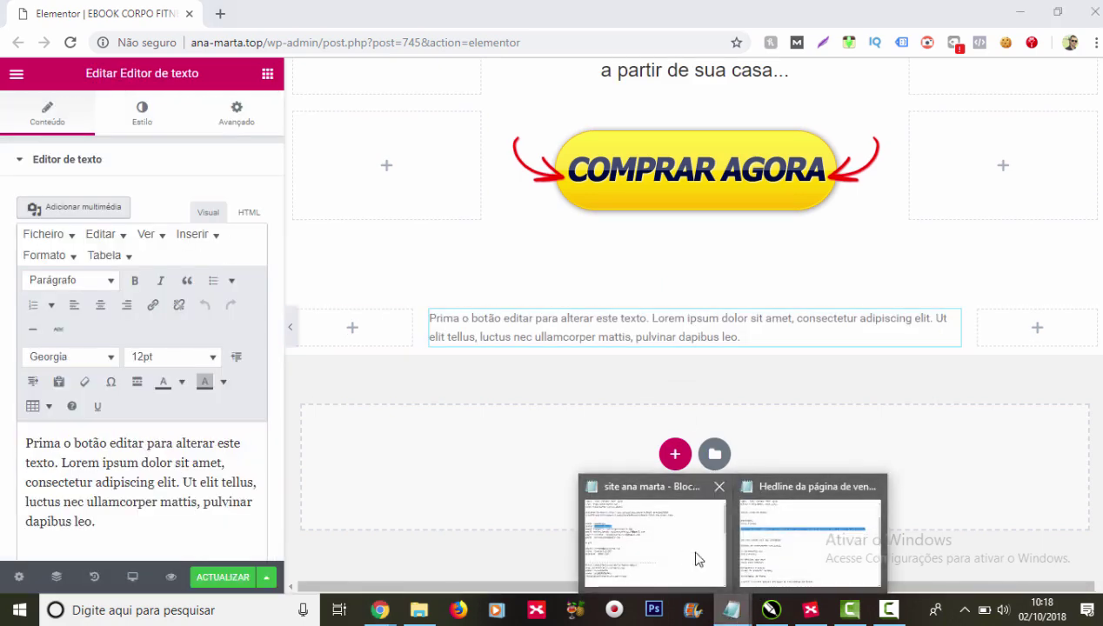
pyautogui.click(804, 555)
pyautogui.scroll(-2, 295, 304)
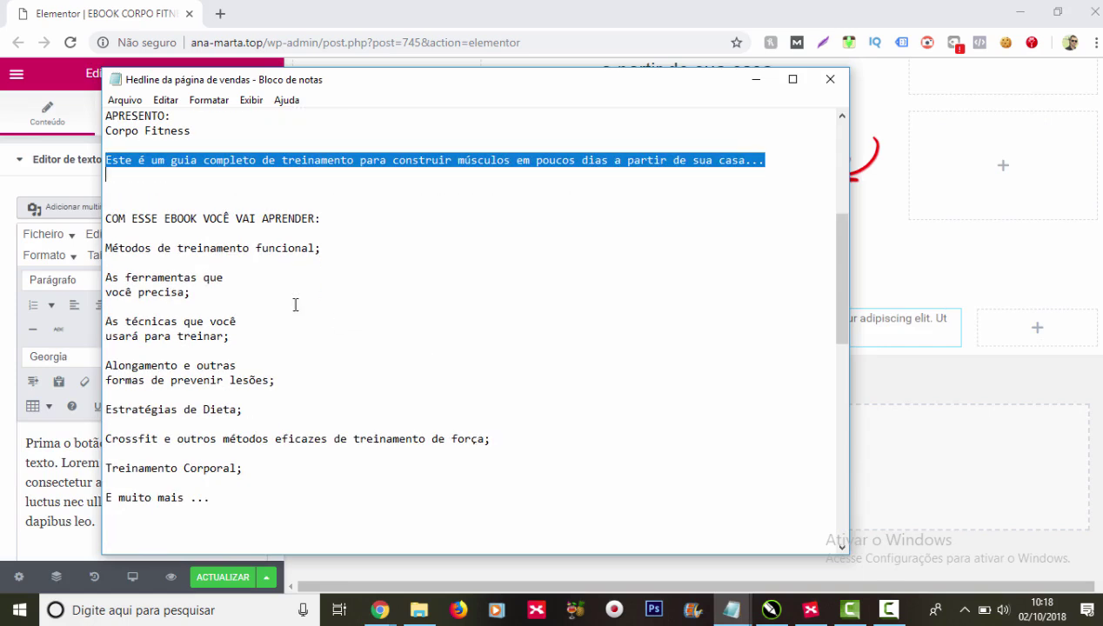
pyautogui.moveTo(106, 217); pyautogui.dragTo(275, 486)
pyautogui.rightClick(206, 346)
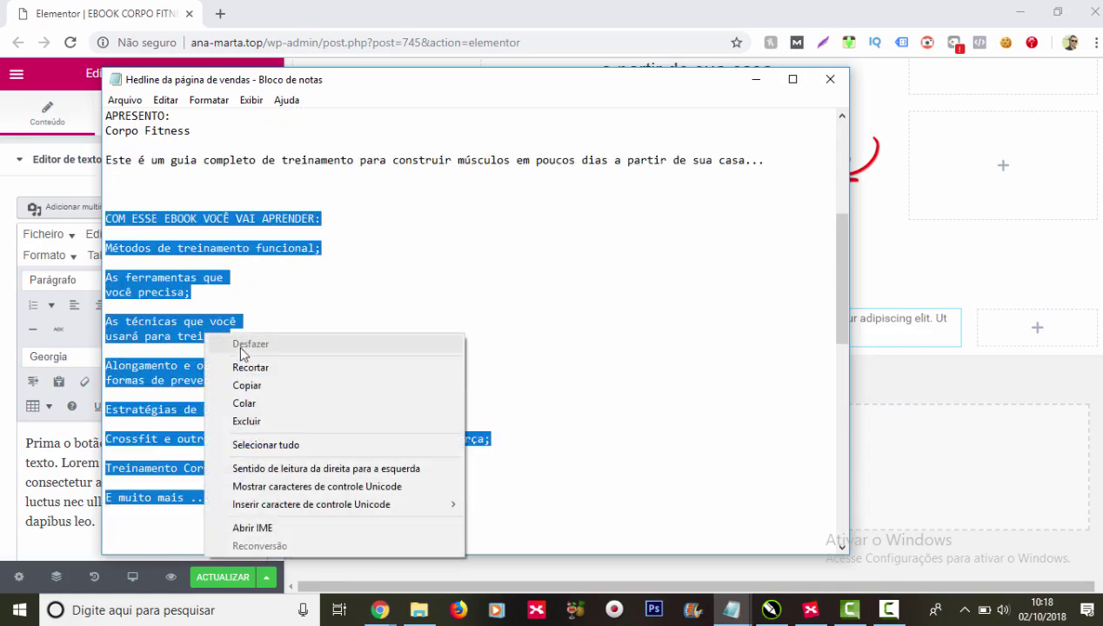
pyautogui.click(273, 387)
pyautogui.click(756, 80)
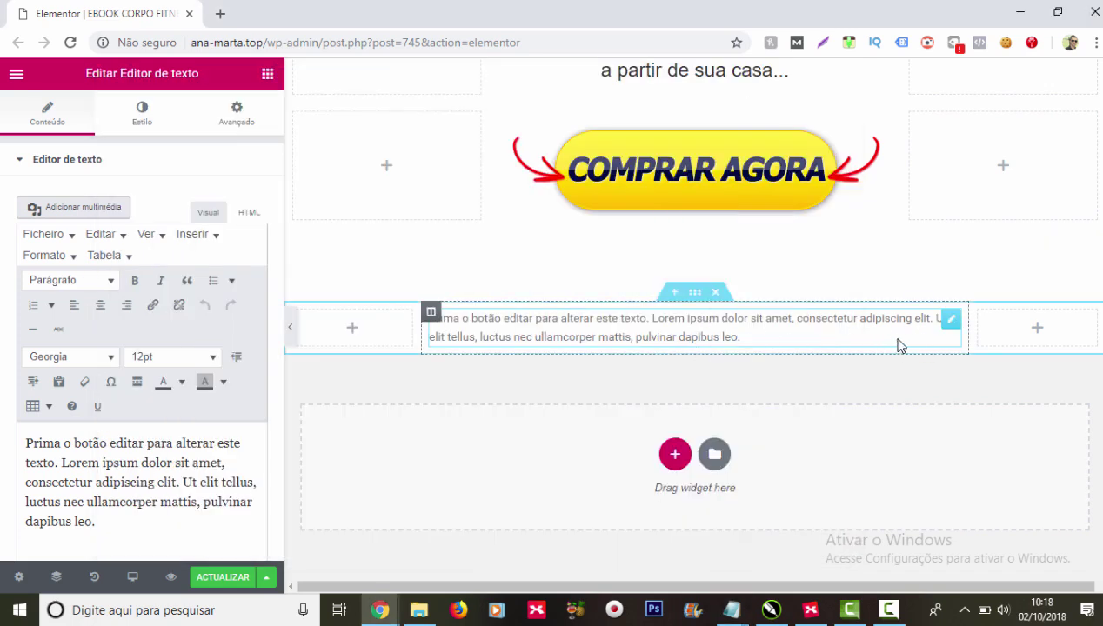
# Step: Replace the new text widget's placeholder text with the copied COM ESSE EBOOK VOCÊ VAI APRENDER list
pyautogui.click(951, 319)
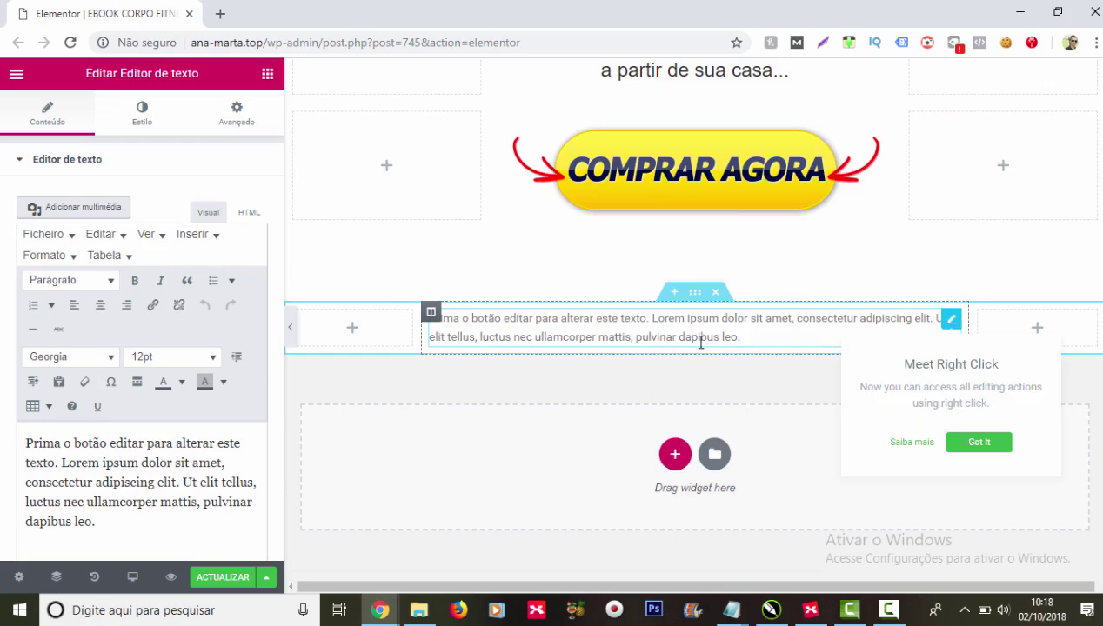
pyautogui.click(202, 477)
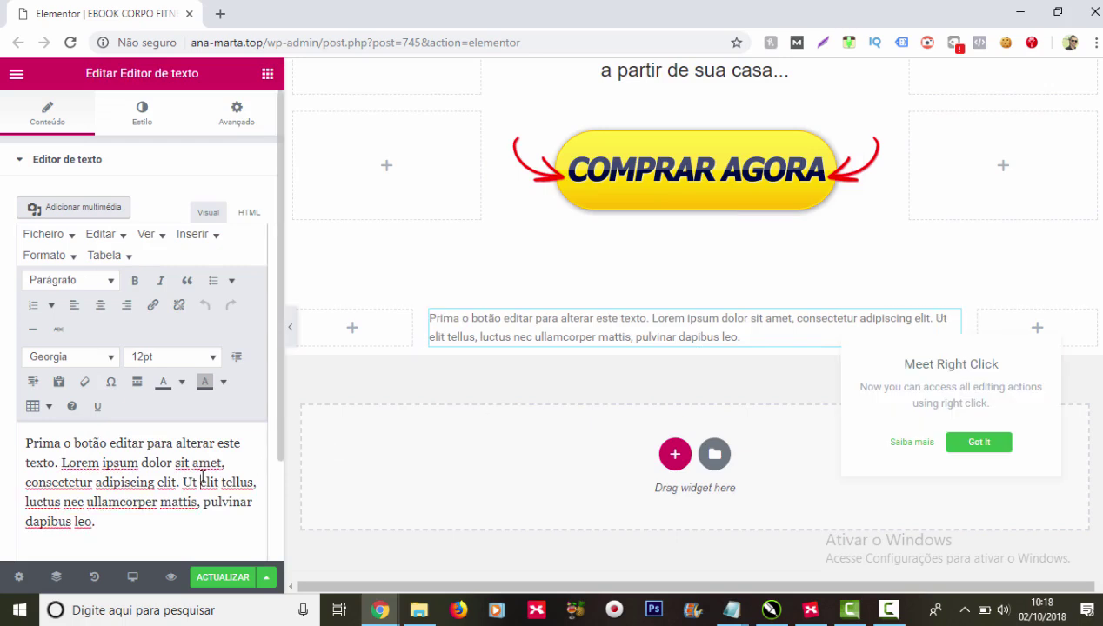
pyautogui.hotkey('ctrl', 'a')
pyautogui.press('BackSpace')
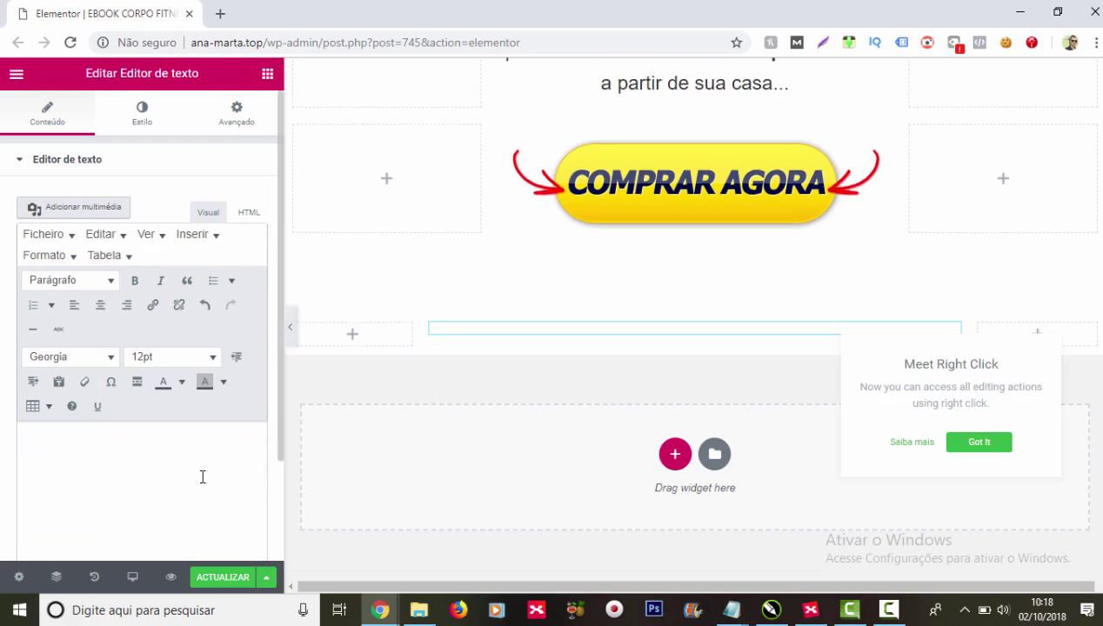
pyautogui.hotkey('ctrl', 'v')
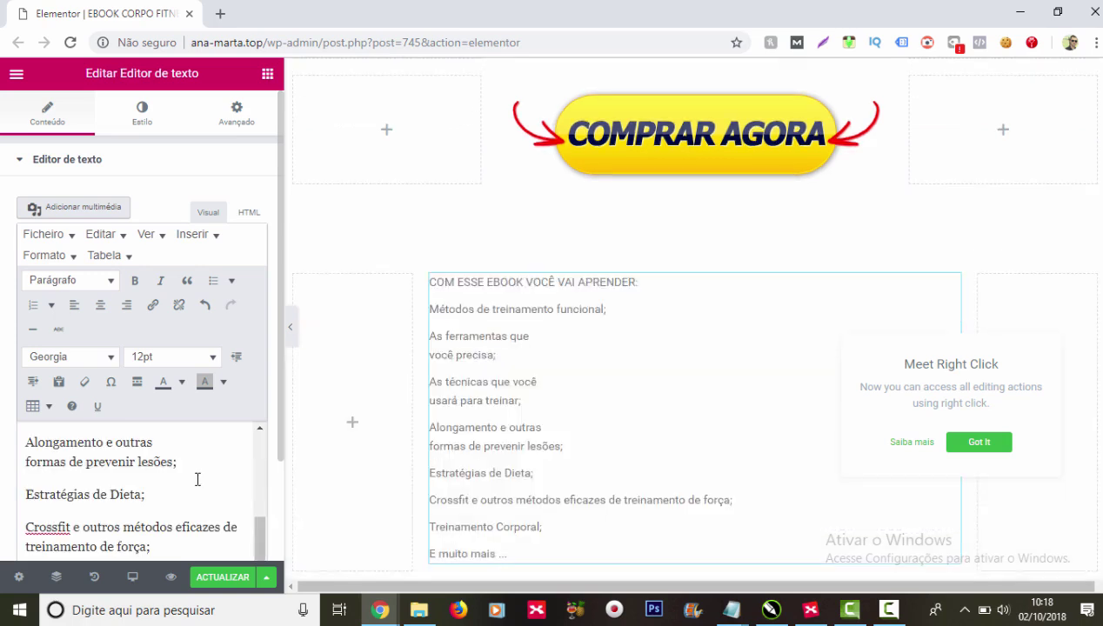
# Step: Format the whole learning list in the Arial font at 14pt
pyautogui.hotkey('ctrl', 'a')
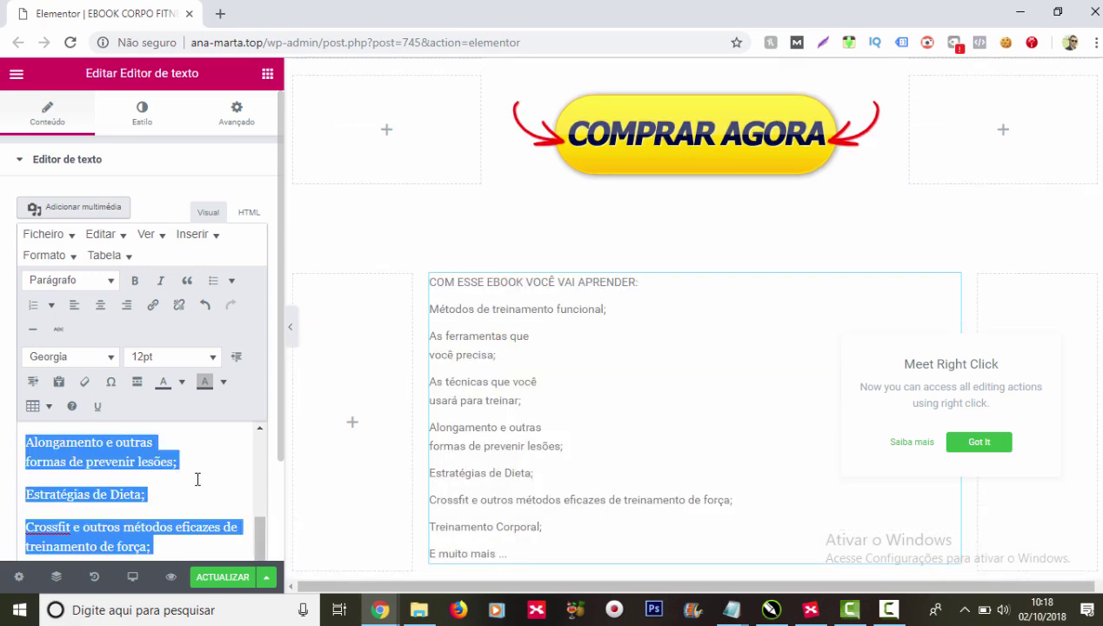
pyautogui.click(113, 360)
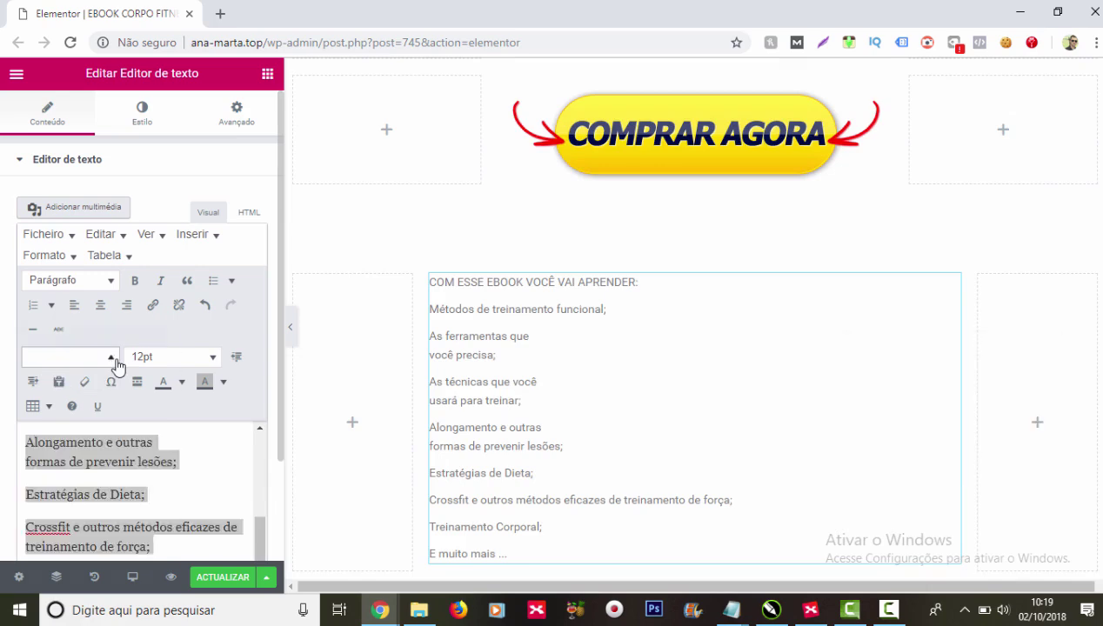
pyautogui.click(74, 223)
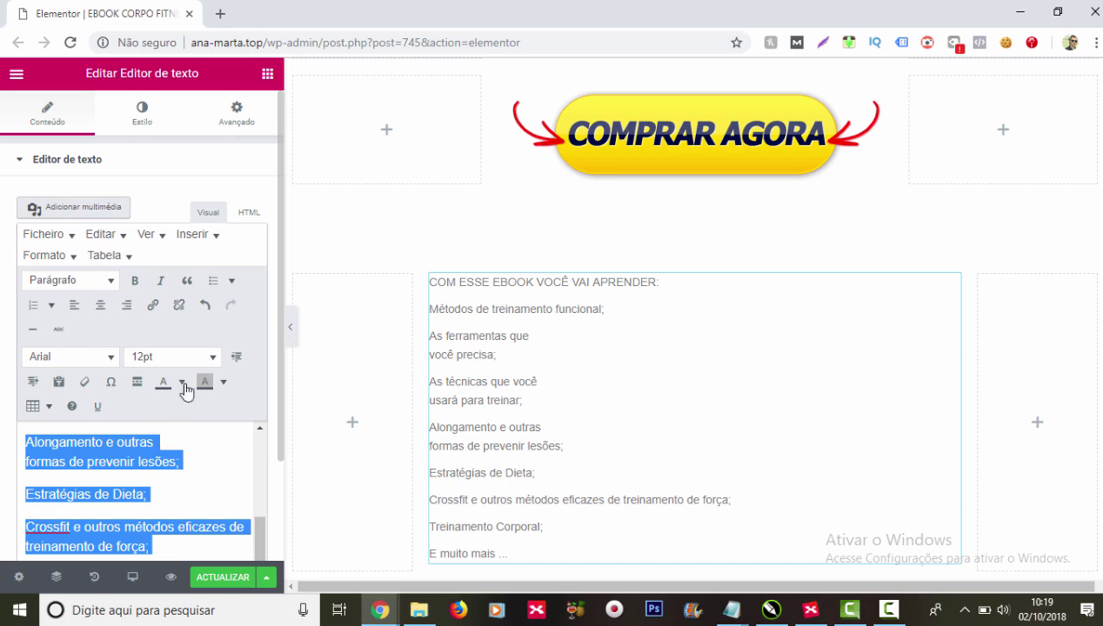
pyautogui.click(209, 357)
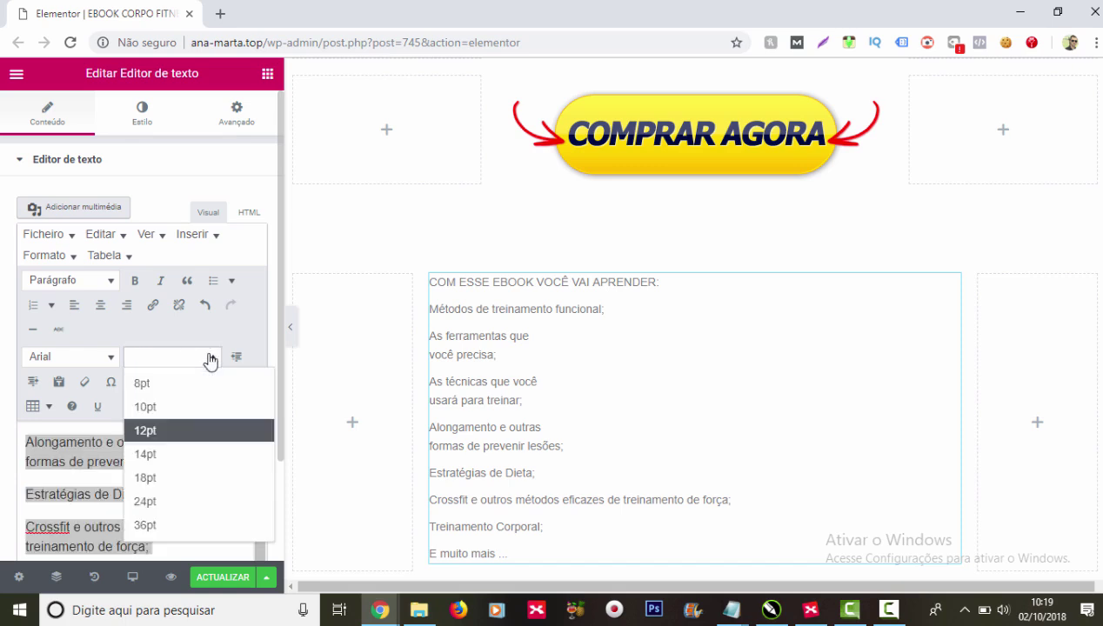
pyautogui.click(183, 456)
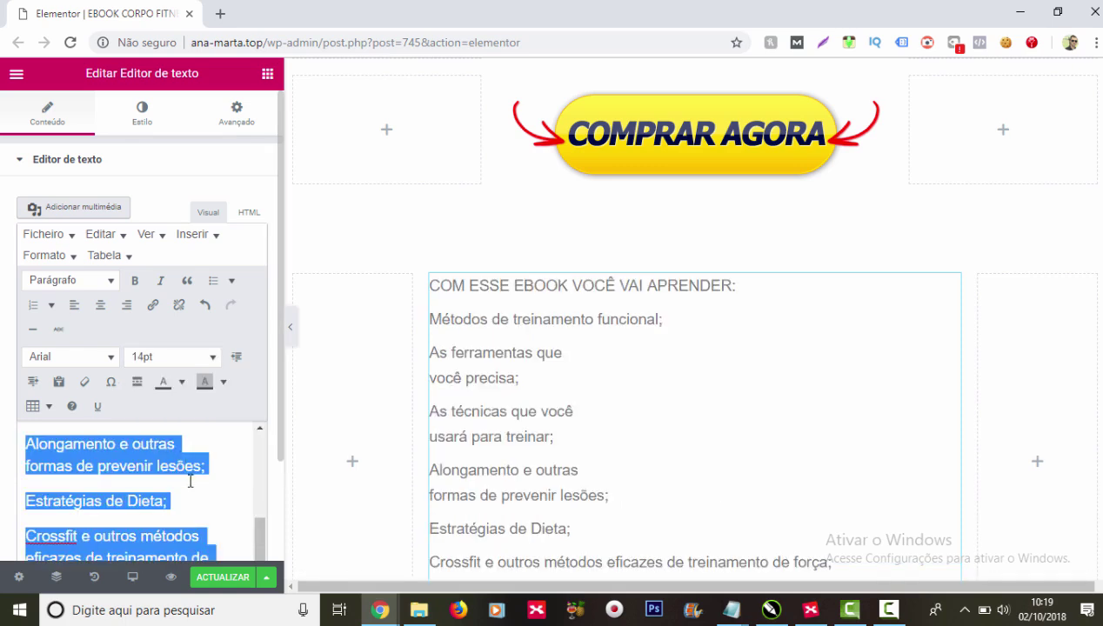
# Step: Change the text color of the whole learning list to very dark gray
pyautogui.click(182, 384)
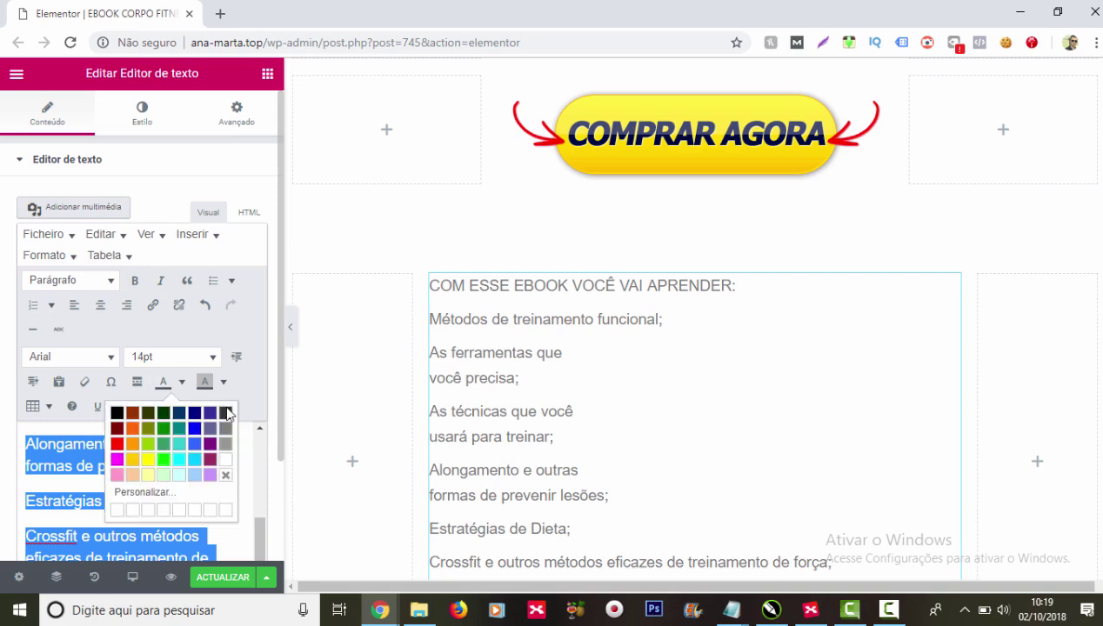
pyautogui.click(227, 412)
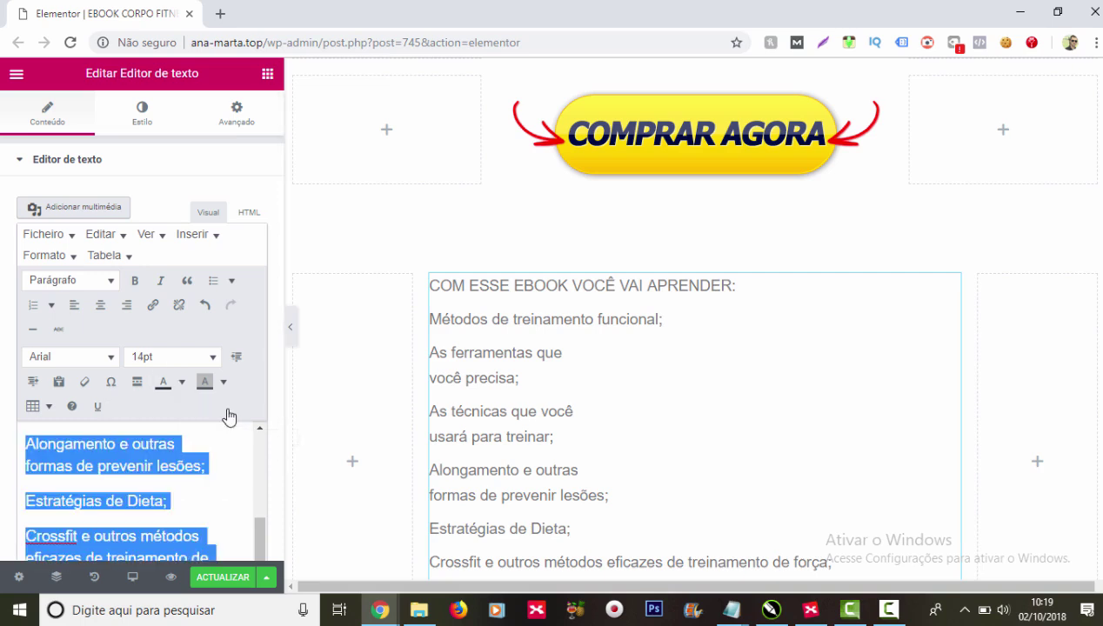
pyautogui.click(236, 501)
# Step: Add a blank line after the COM ESSE EBOOK VOCÊ VAI APRENDER heading, then make the heading bold at 18pt
pyautogui.scroll(5, 236, 487)
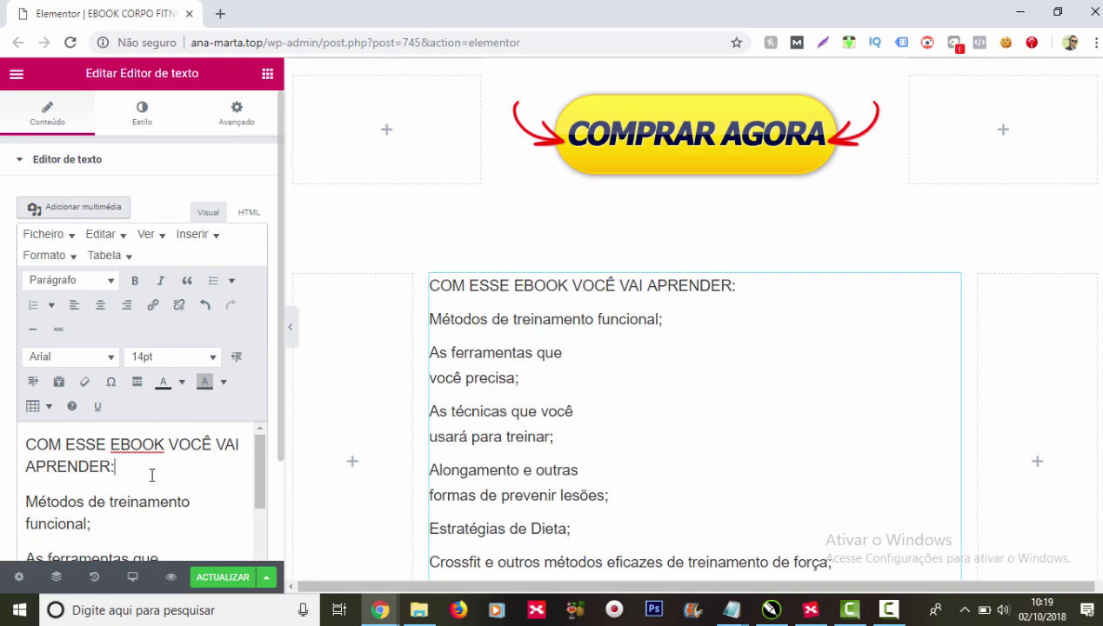
pyautogui.press('Return')
pyautogui.moveTo(148, 468); pyautogui.dragTo(31, 445)
pyautogui.click(135, 280)
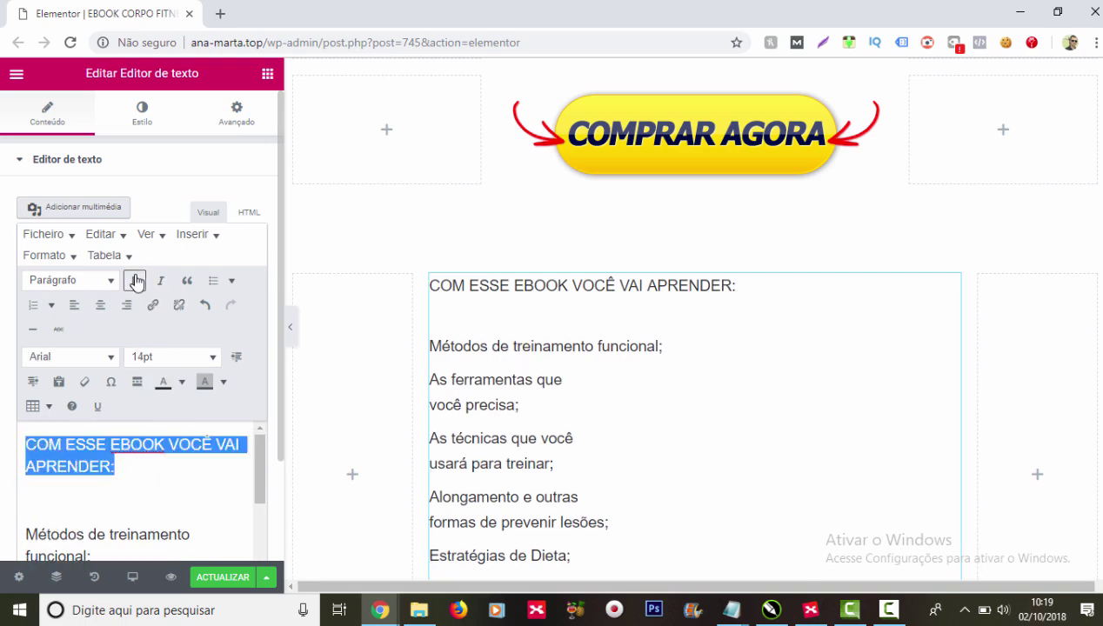
pyautogui.click(164, 358)
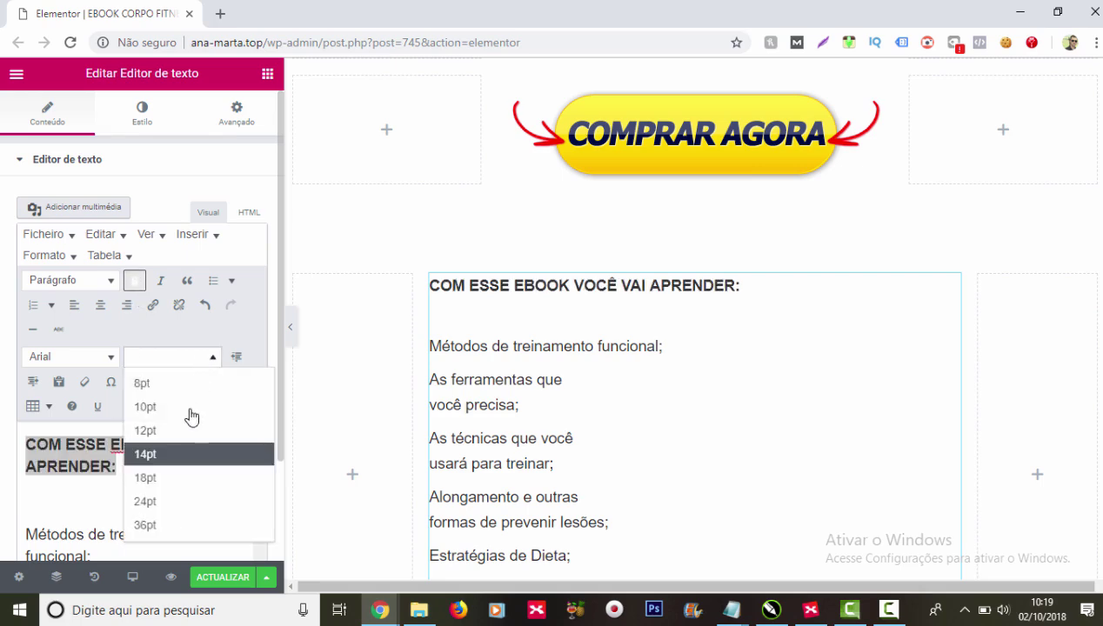
pyautogui.click(171, 477)
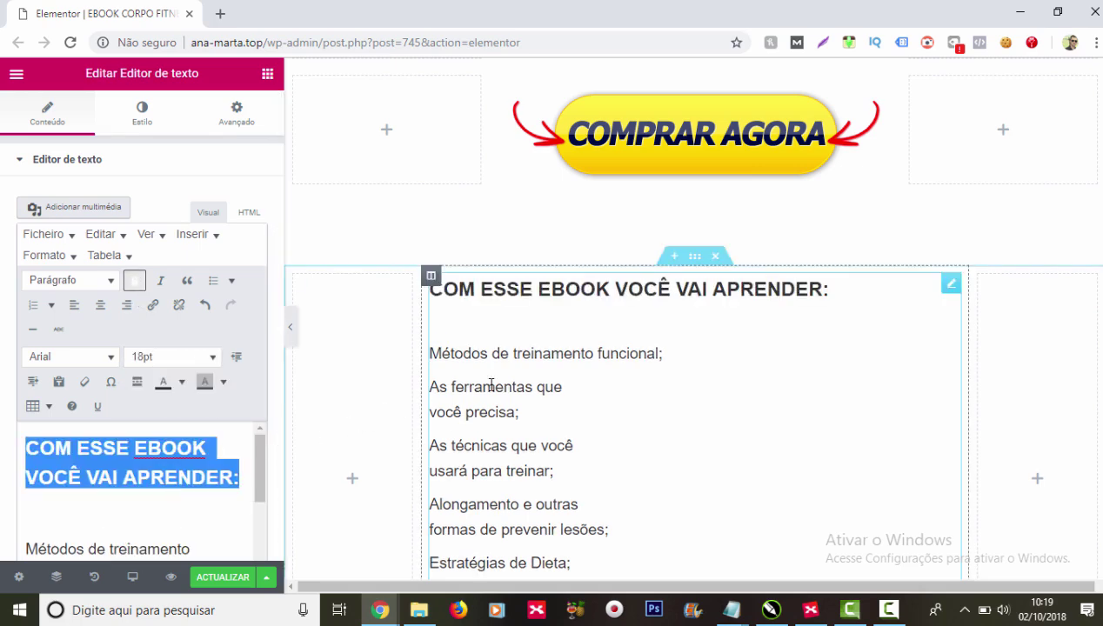
# Step: Give the middle column holding the learning list a classic light gray (#efefef) background
pyautogui.scroll(-2, 557, 409)
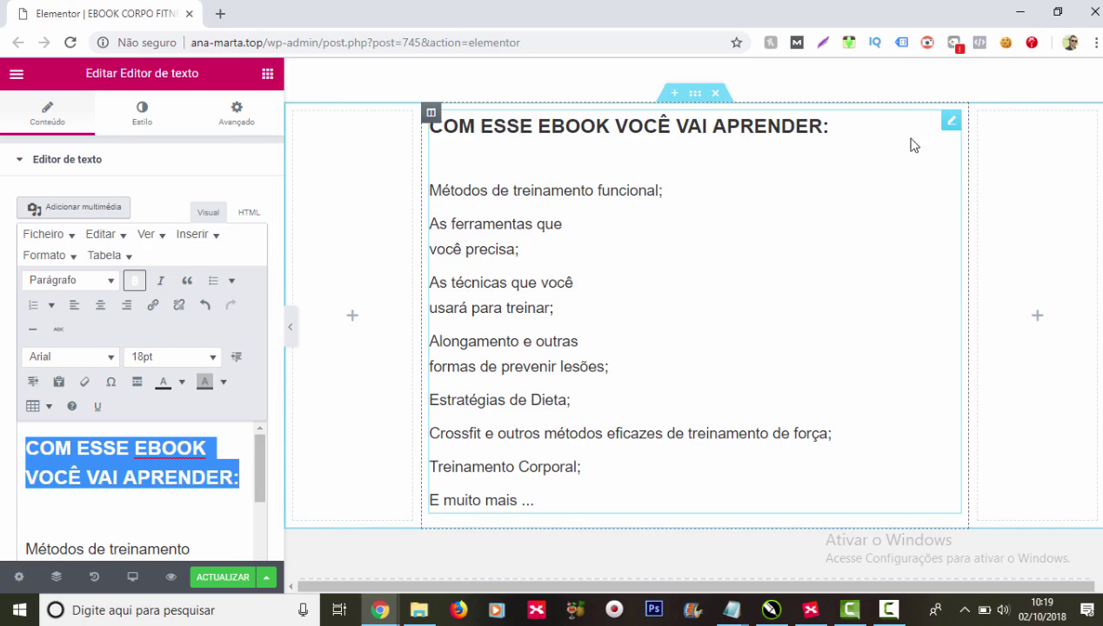
pyautogui.click(431, 114)
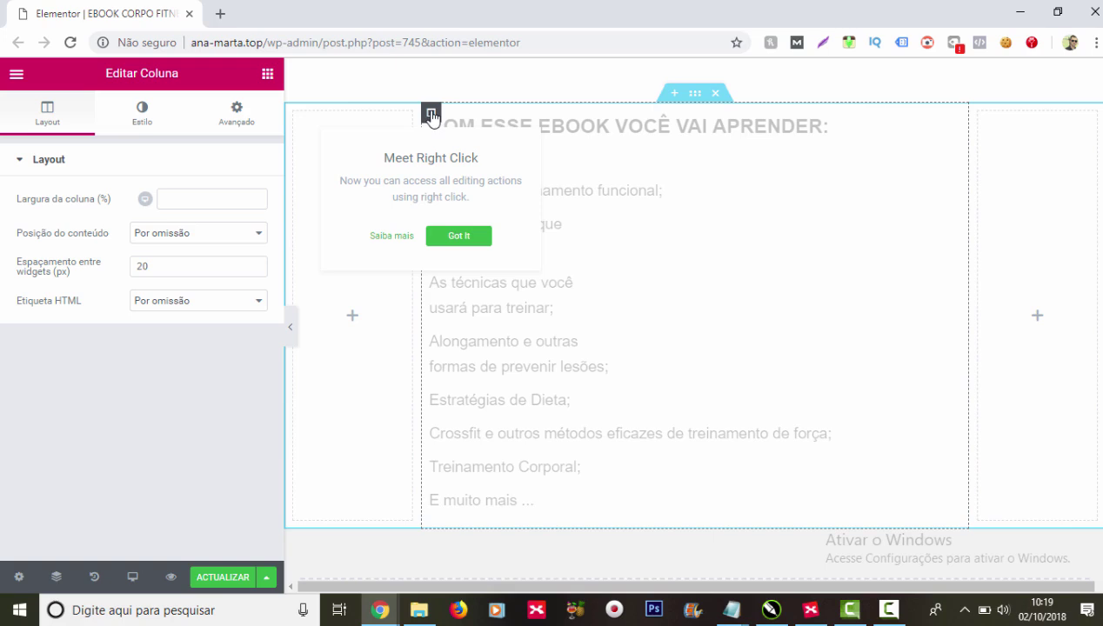
pyautogui.click(136, 114)
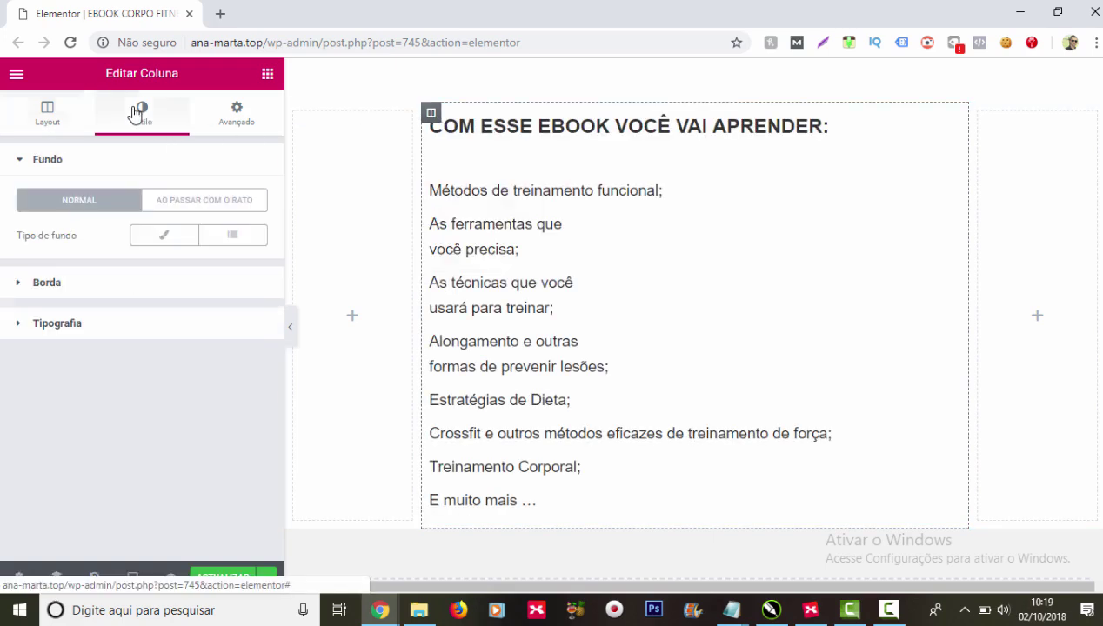
pyautogui.click(144, 242)
pyautogui.click(247, 270)
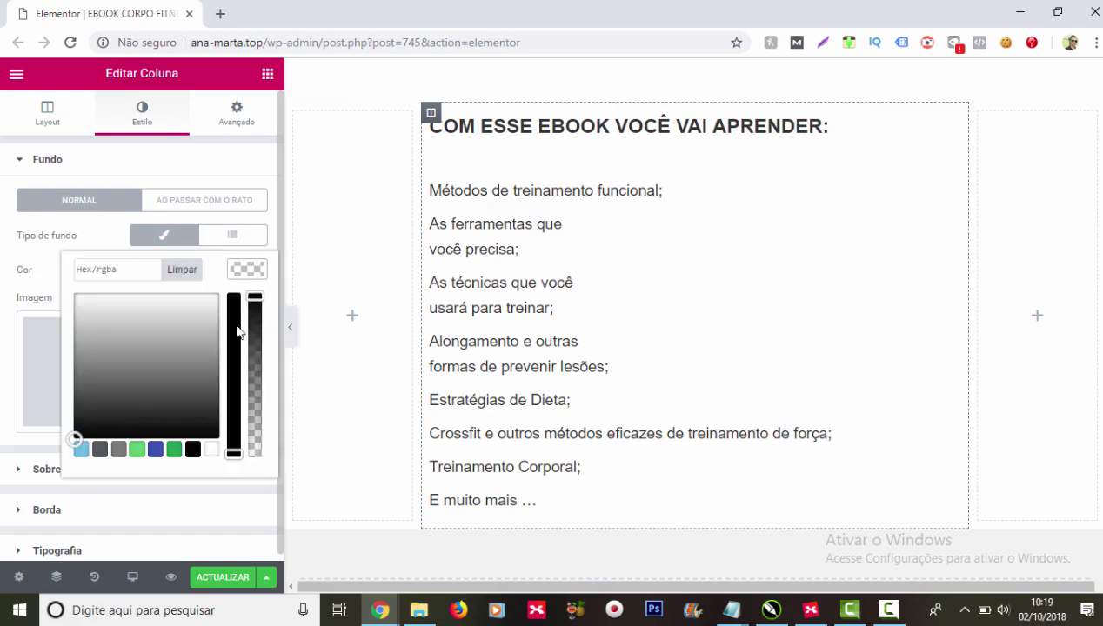
pyautogui.click(78, 338)
pyautogui.moveTo(79, 321); pyautogui.dragTo(77, 302)
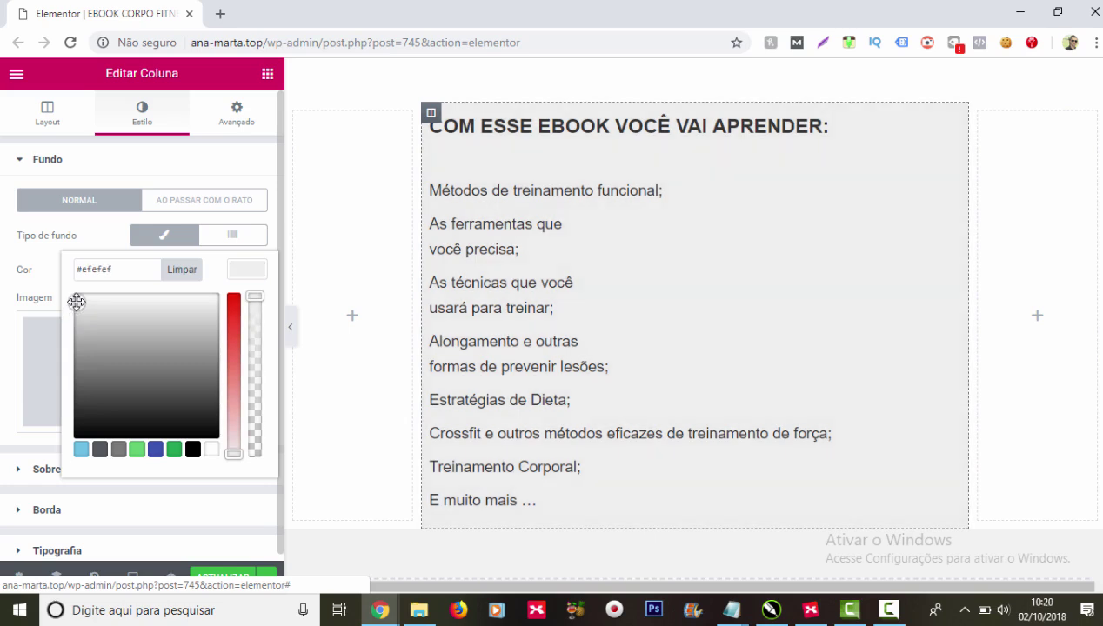
pyautogui.click(215, 169)
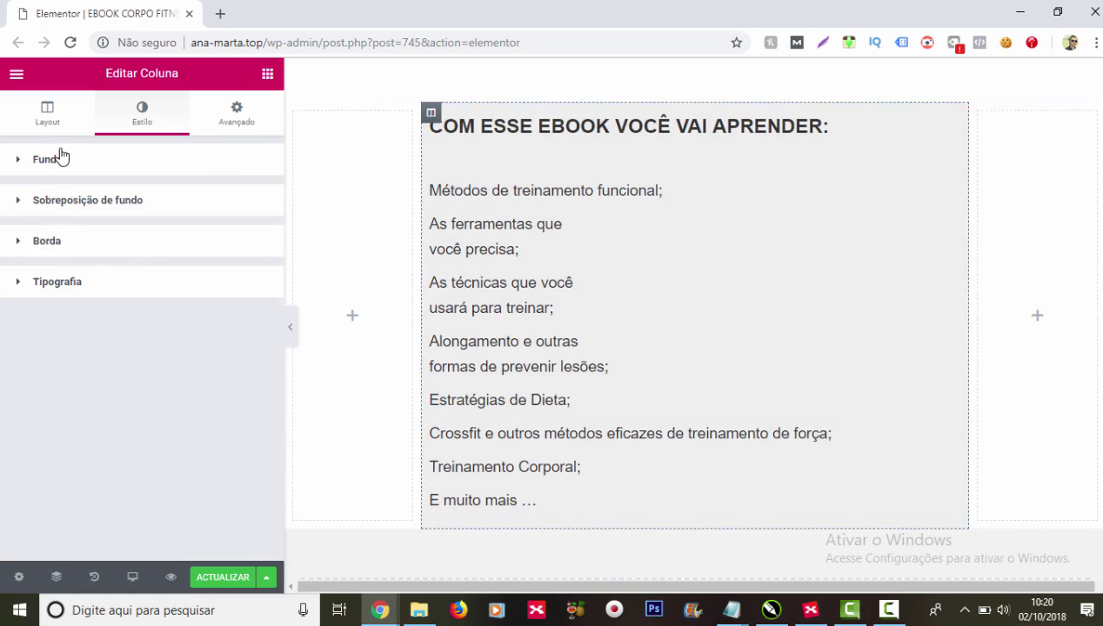
# Step: Set the middle column's border type to Tracejado
pyautogui.click(55, 245)
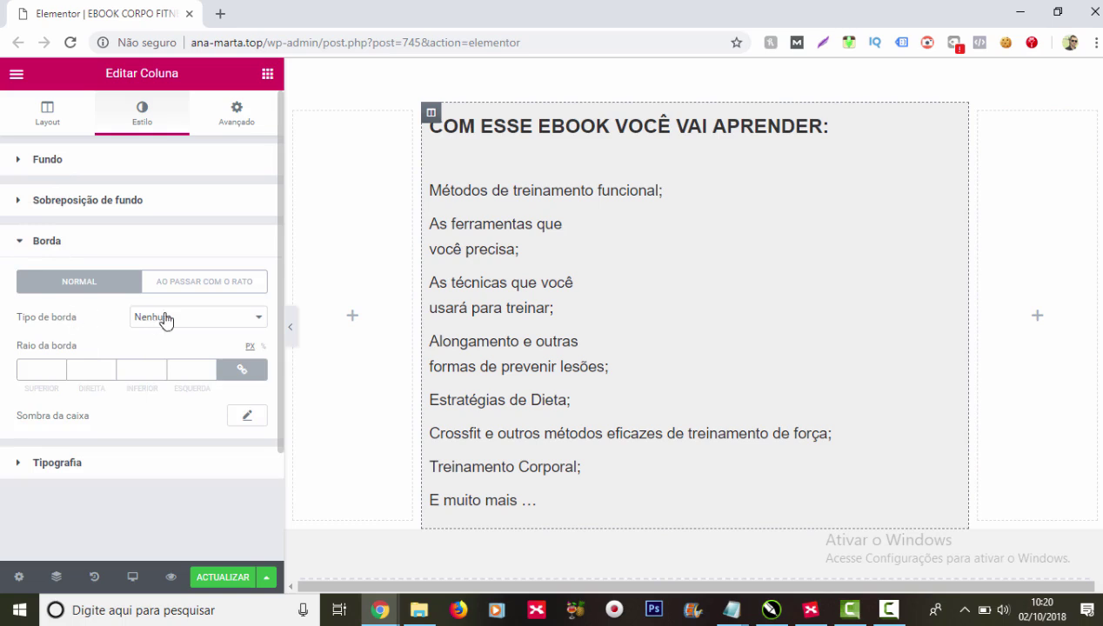
pyautogui.click(248, 320)
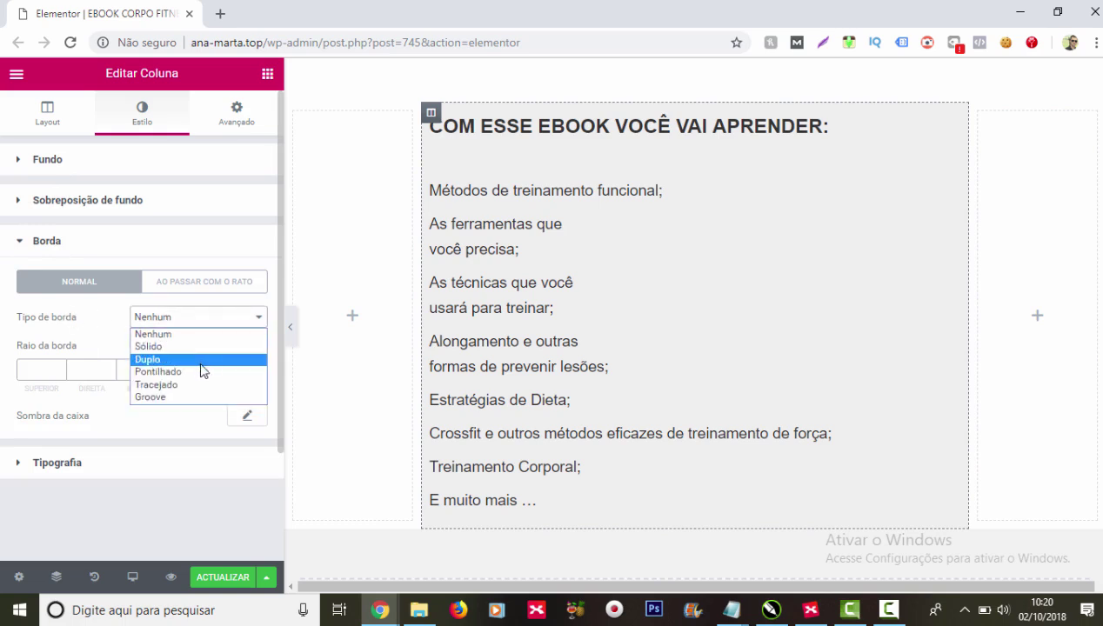
pyautogui.click(184, 386)
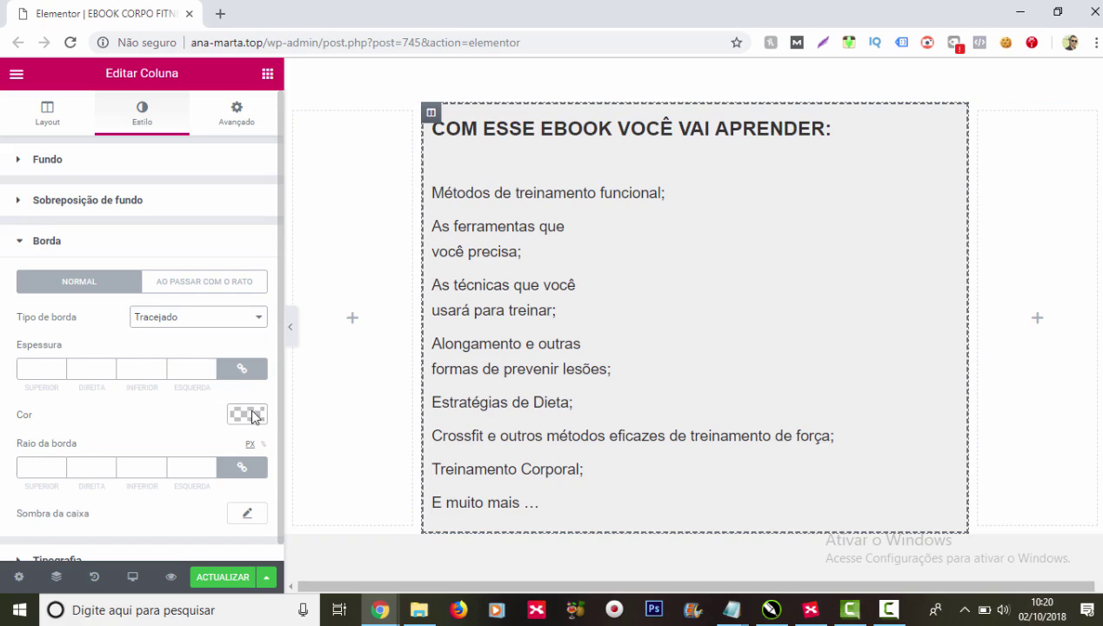
# Step: Add a box shadow to the middle column in semi-transparent dark gray with RGB 84, 89, 95
pyautogui.click(247, 515)
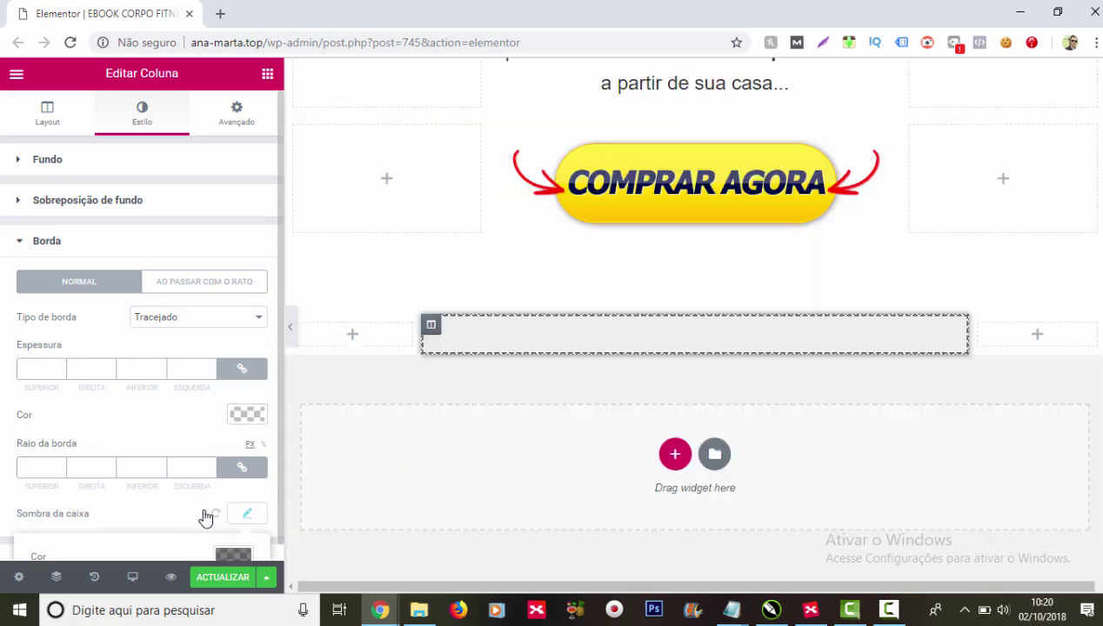
pyautogui.scroll(-1, 200, 513)
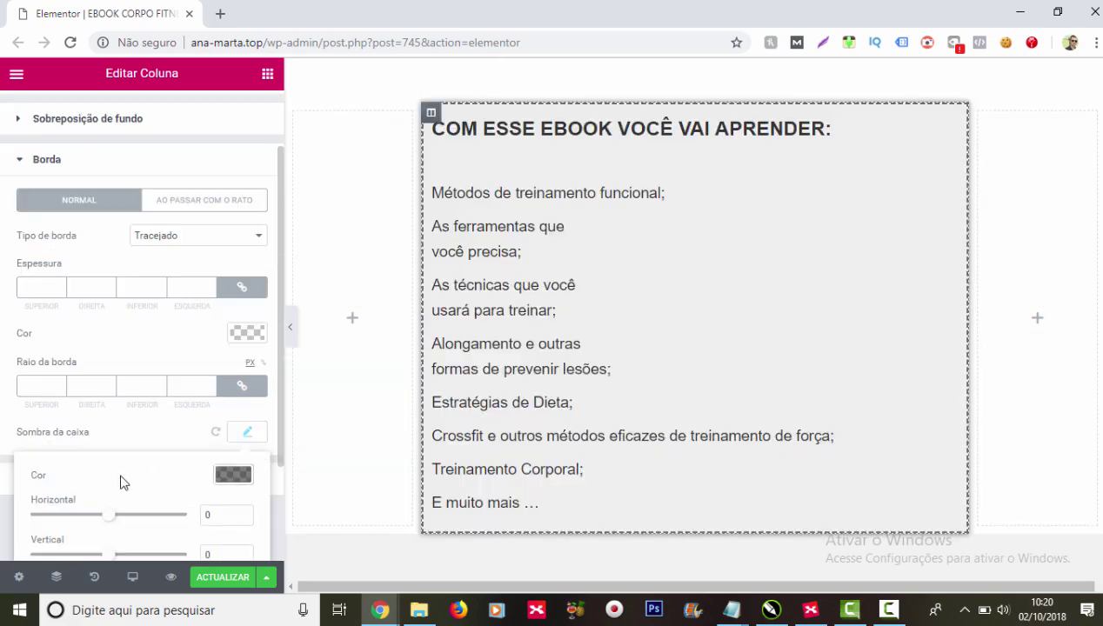
pyautogui.click(233, 475)
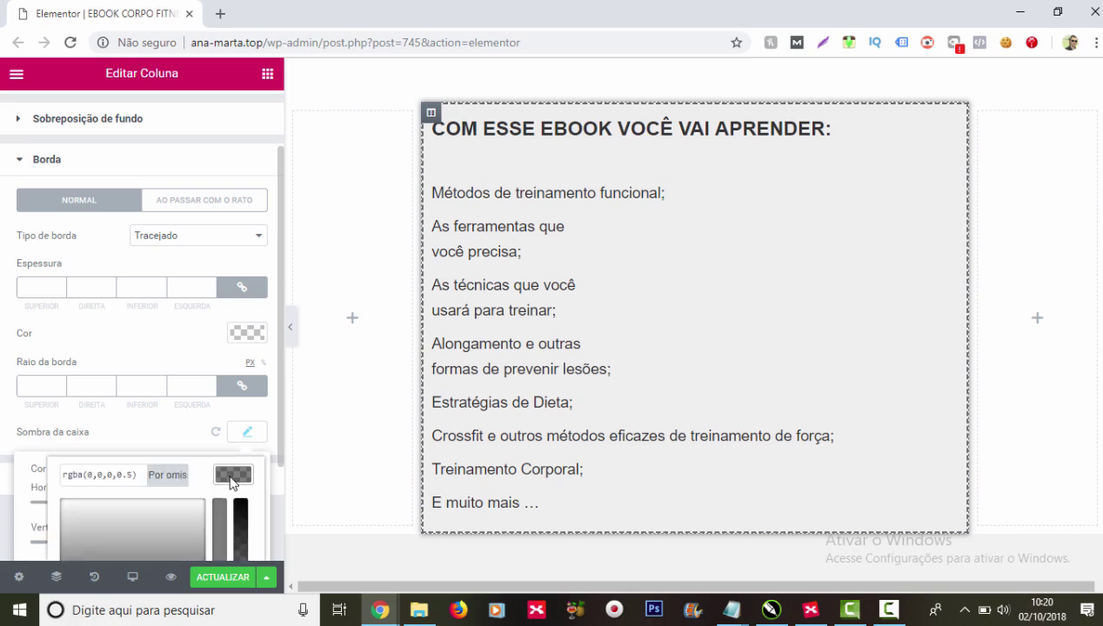
pyautogui.scroll(-2, 231, 483)
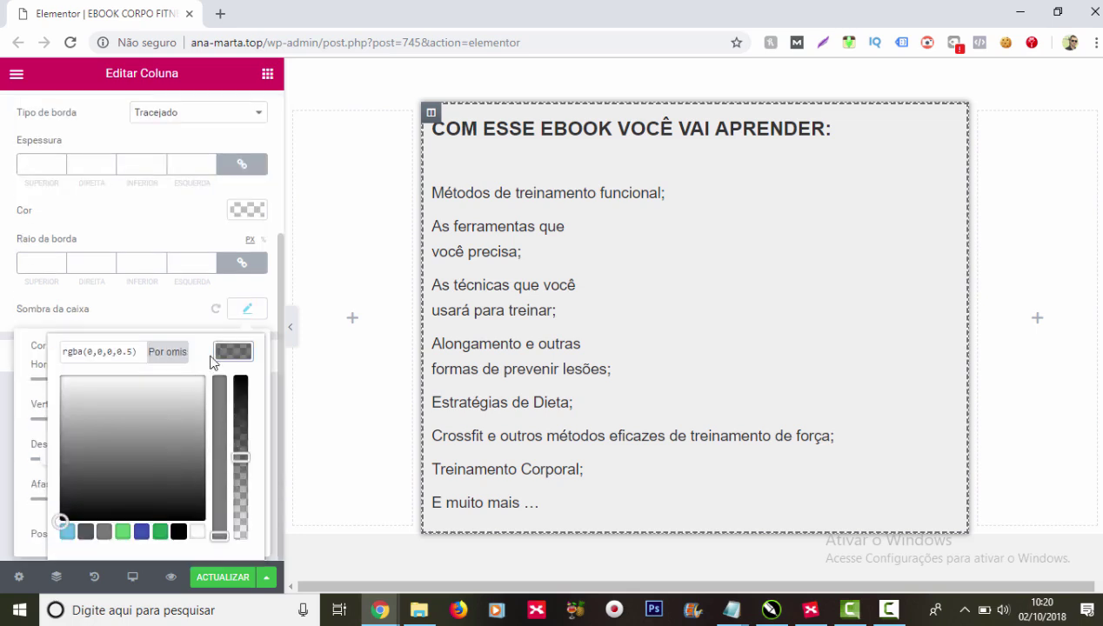
pyautogui.click(162, 531)
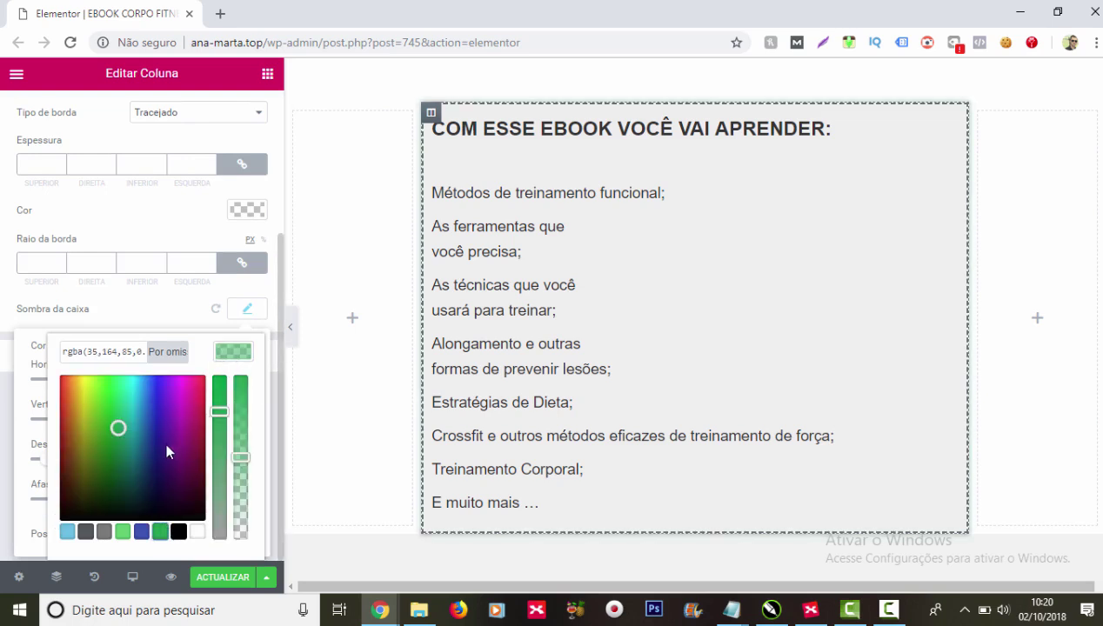
pyautogui.click(86, 532)
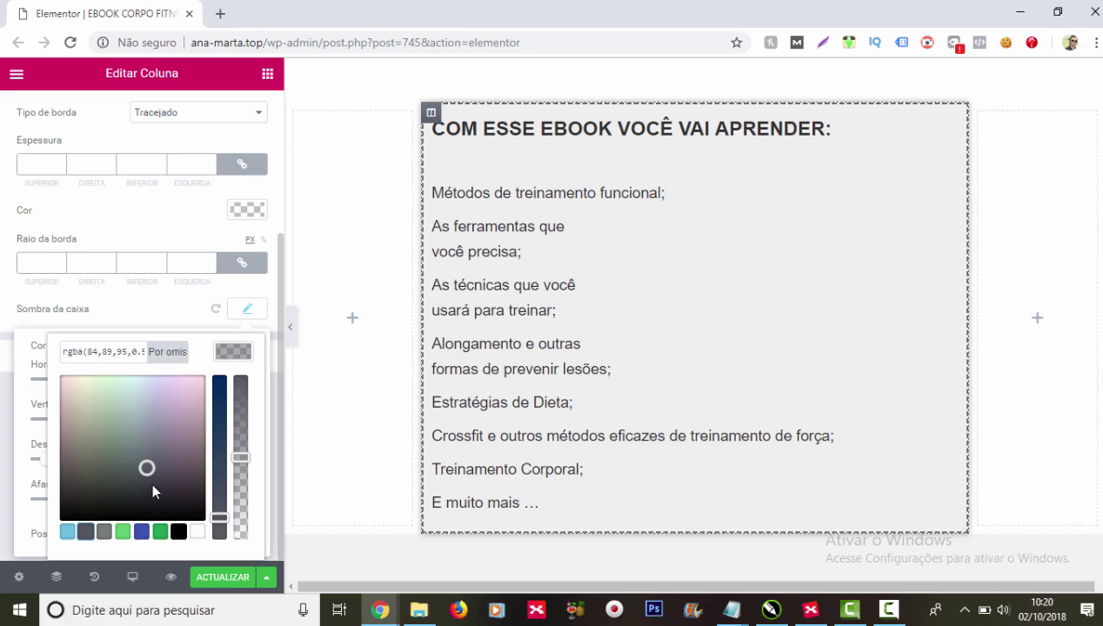
# Step: Color the COM ESSE EBOOK VOCÊ VAI APRENDER heading in the list's text widget amber
pyautogui.scroll(2, 639, 366)
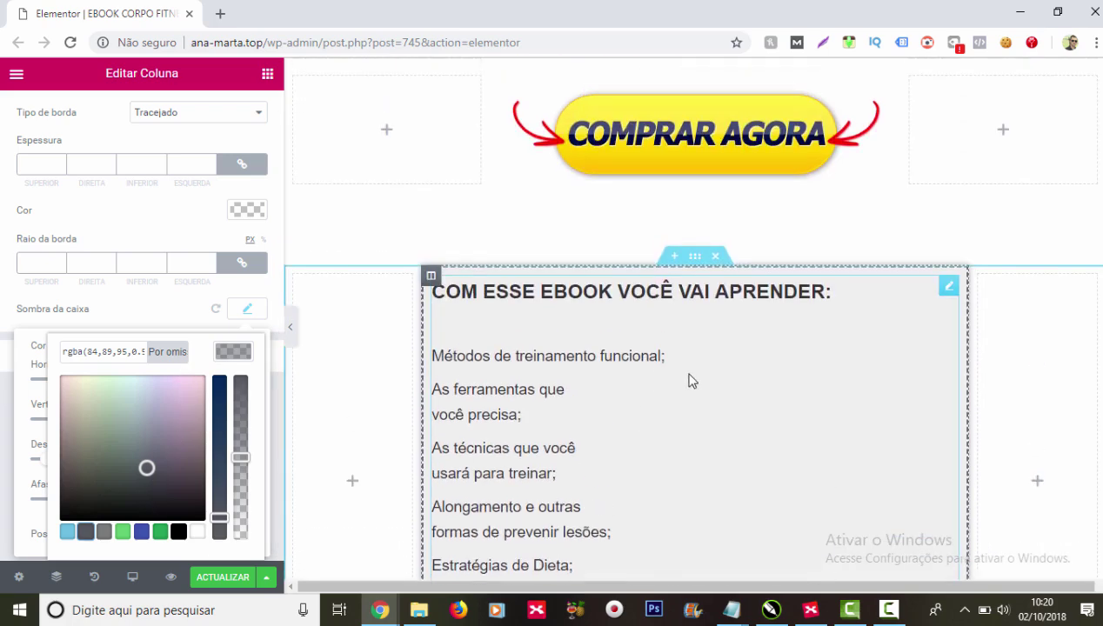
pyautogui.scroll(2, 729, 389)
pyautogui.scroll(-3, 732, 401)
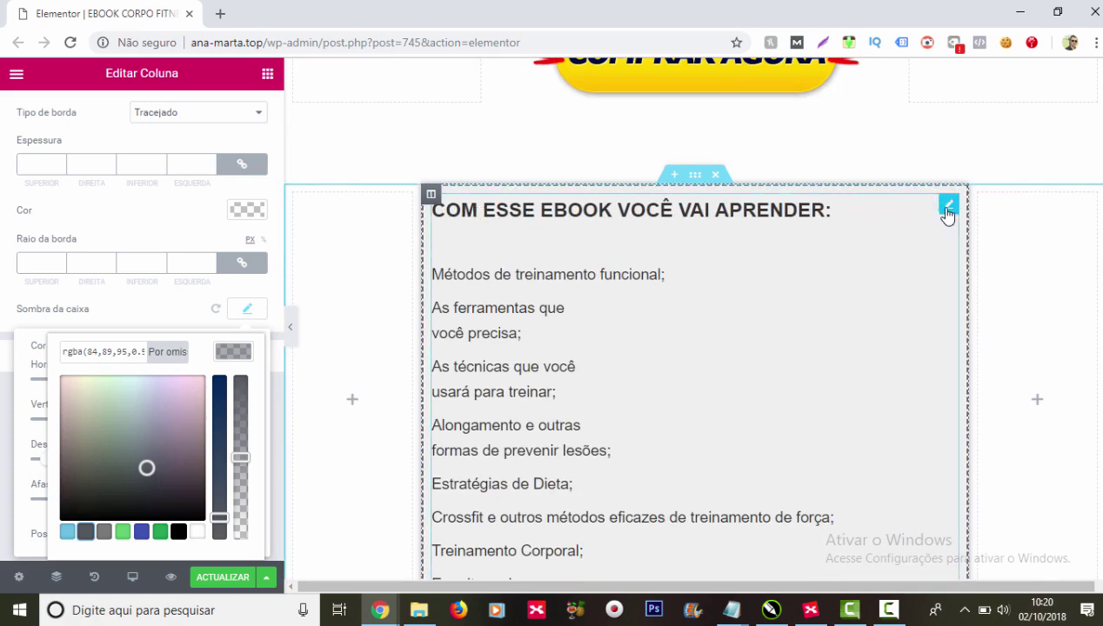
pyautogui.click(709, 316)
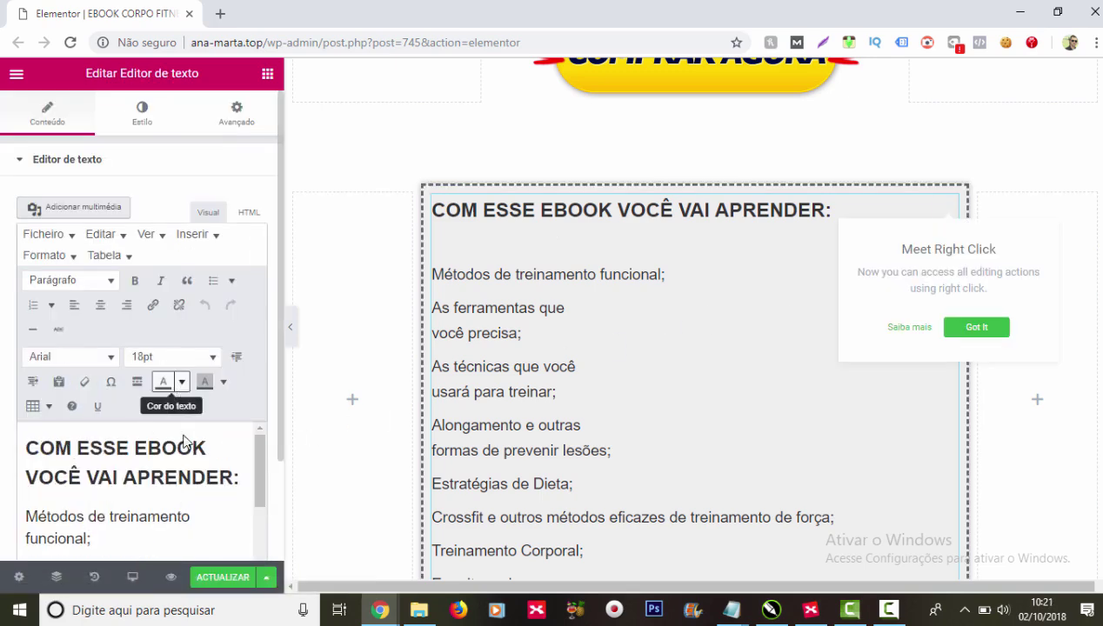
pyautogui.moveTo(240, 476); pyautogui.dragTo(25, 448)
pyautogui.click(182, 382)
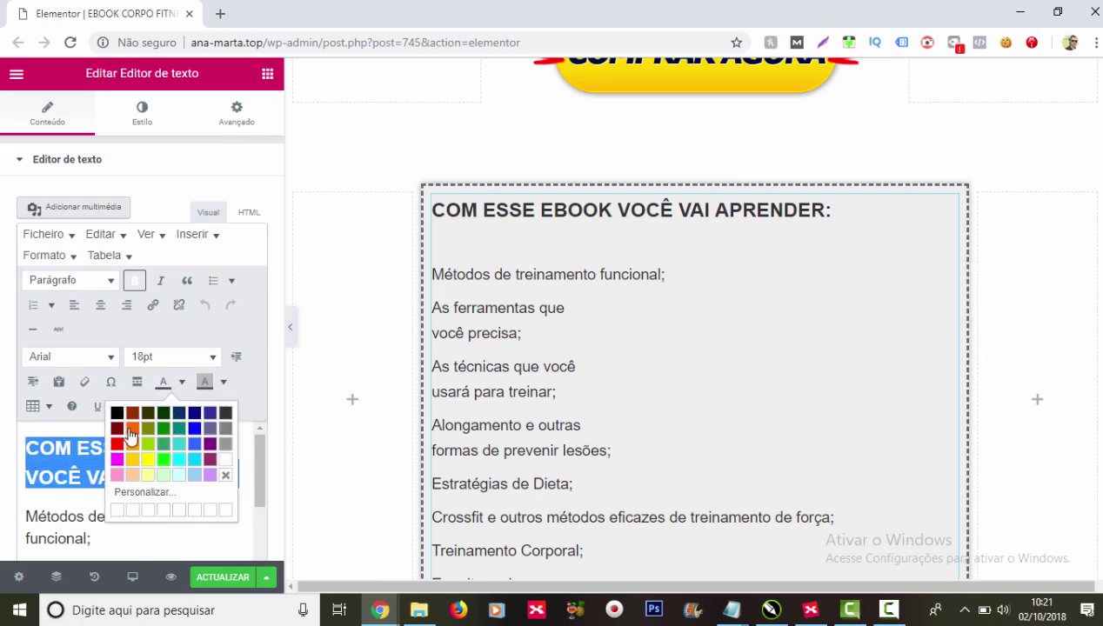
pyautogui.click(133, 460)
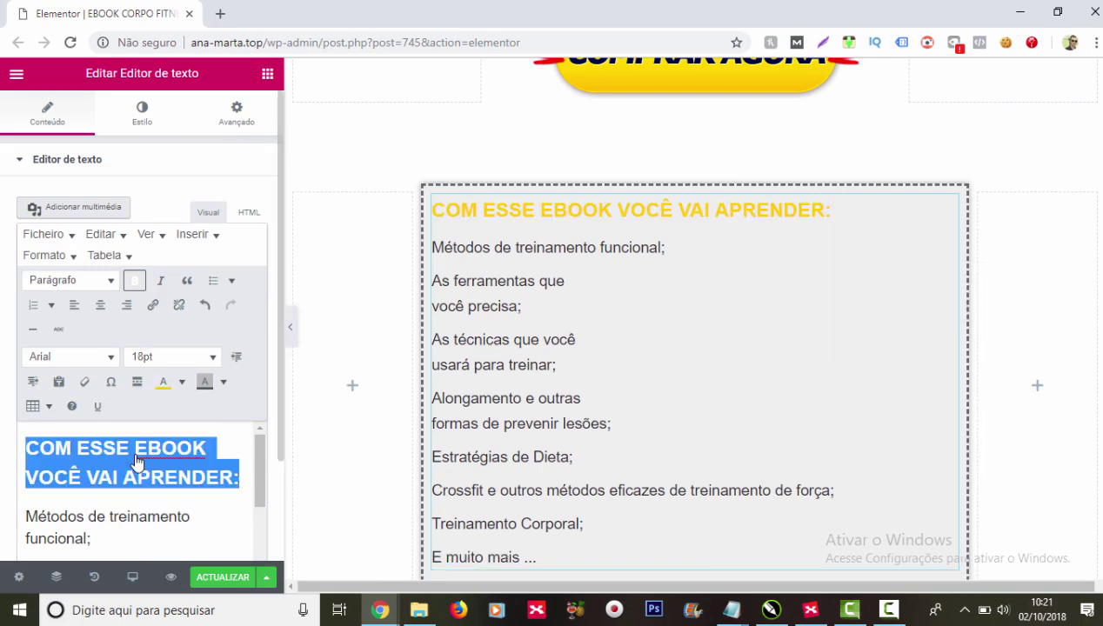
pyautogui.click(182, 383)
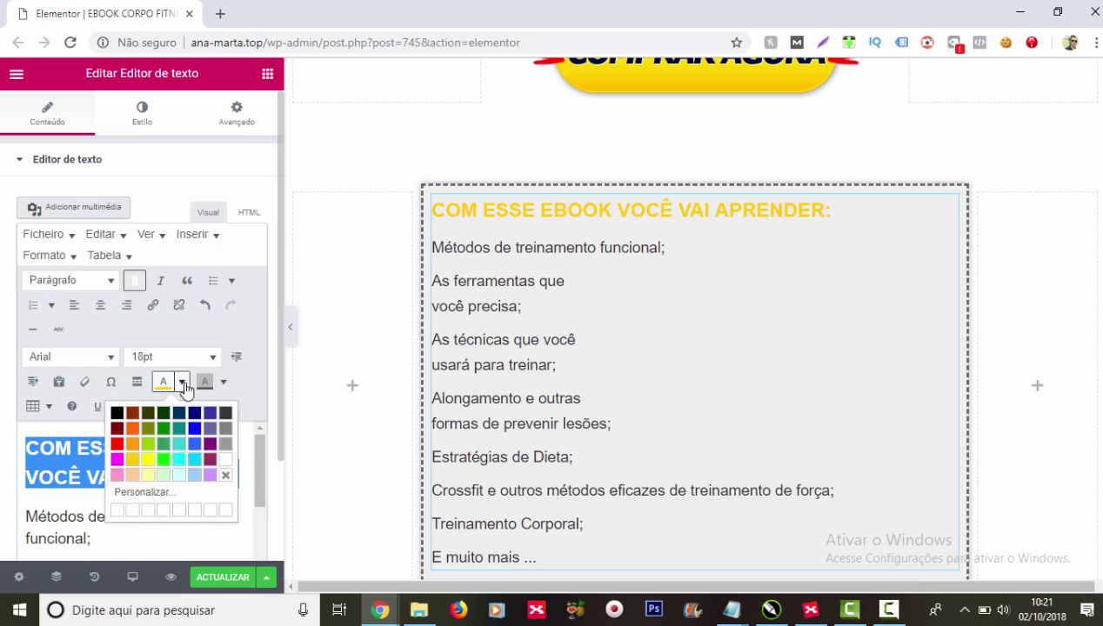
pyautogui.click(148, 459)
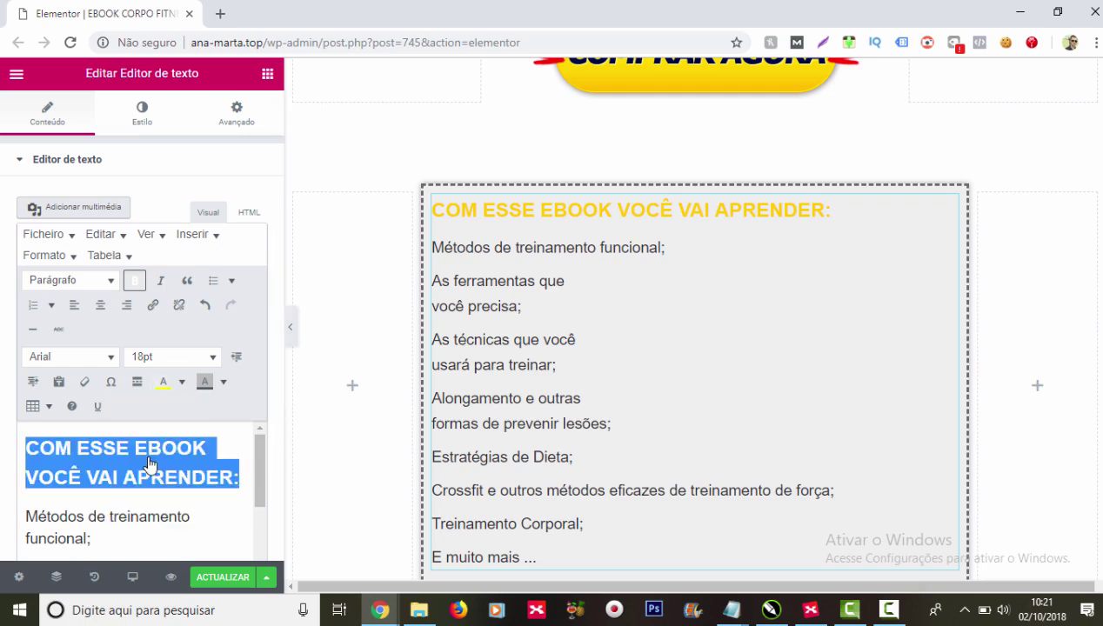
pyautogui.click(181, 382)
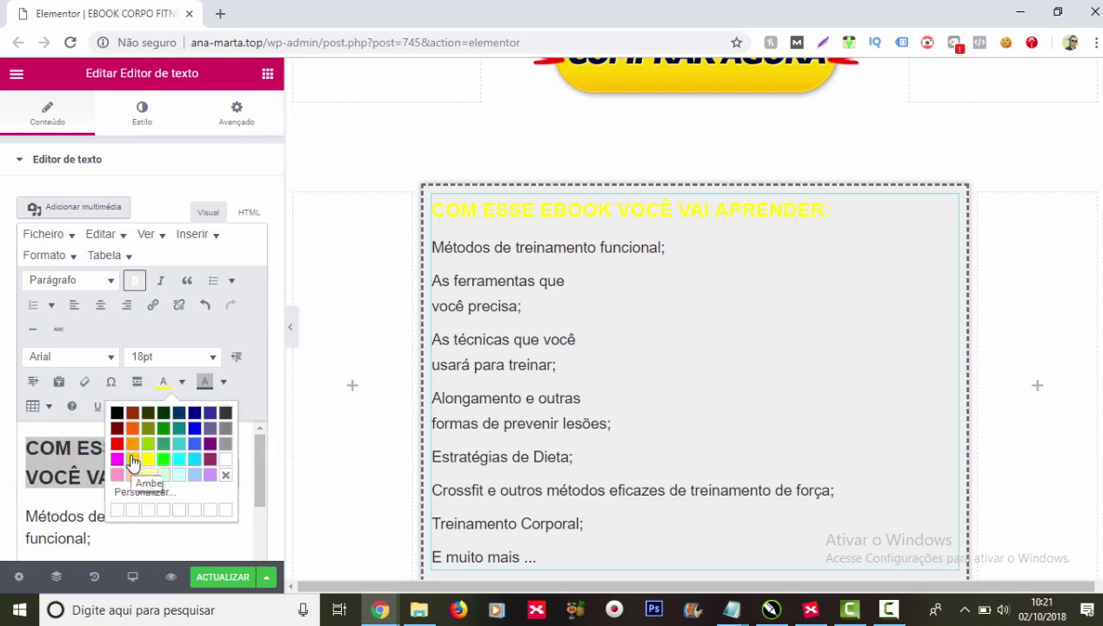
pyautogui.click(132, 459)
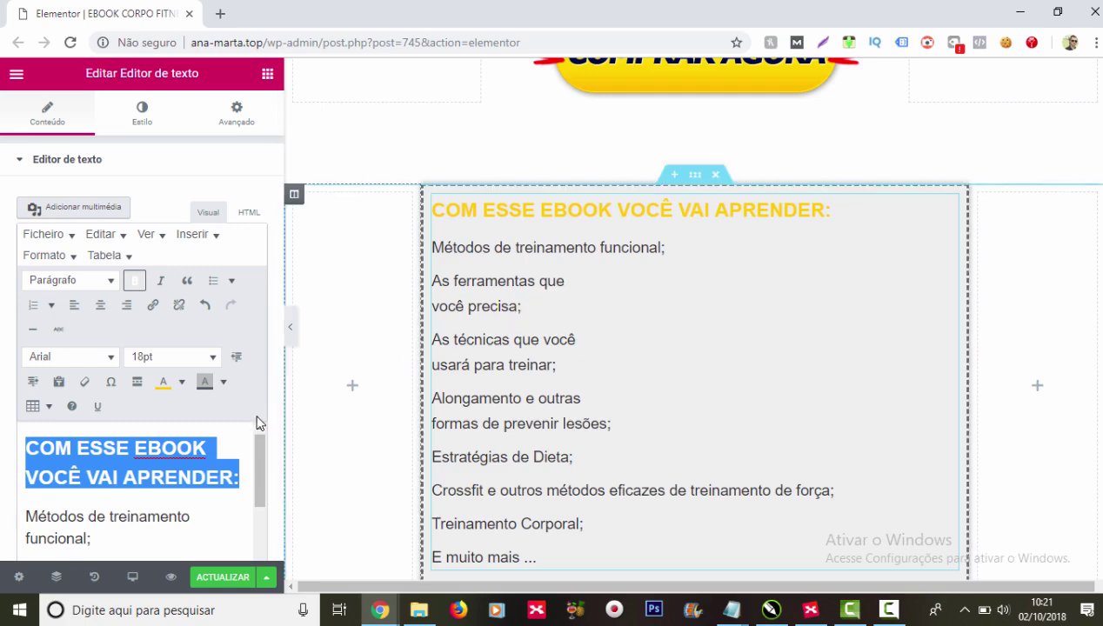
# Step: Set the font size of the amber learning list heading to 24pt
pyautogui.click(203, 359)
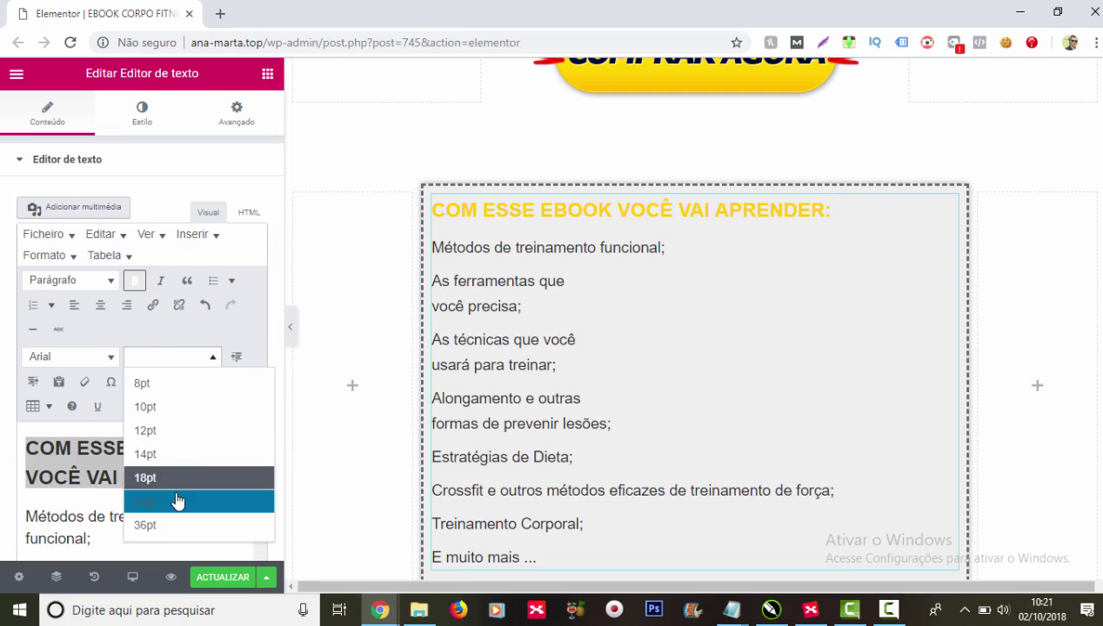
pyautogui.click(177, 502)
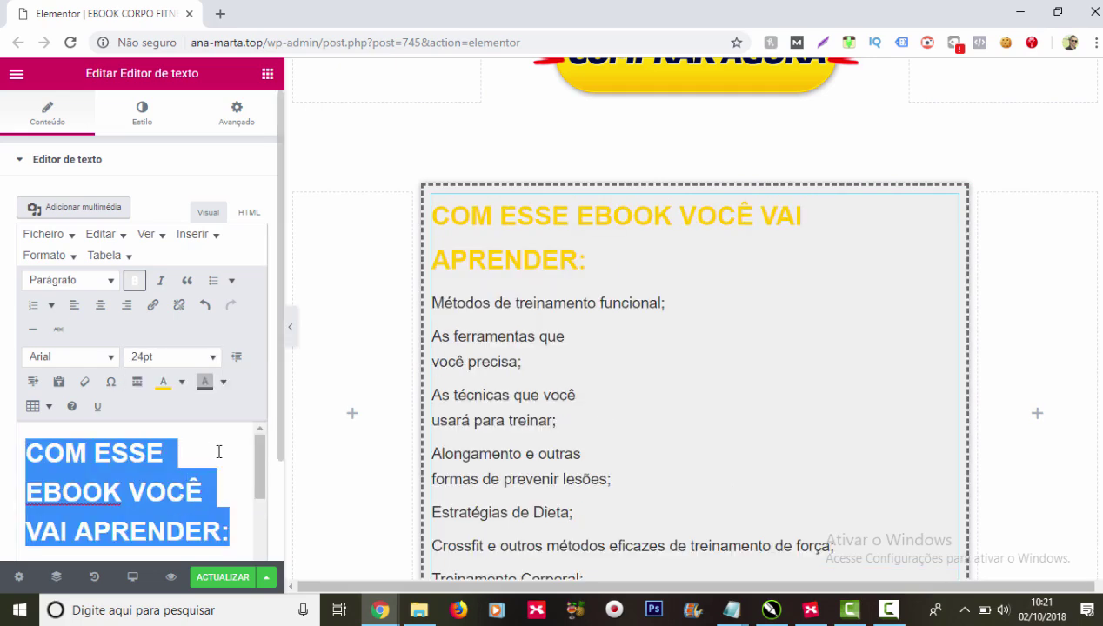
pyautogui.scroll(-2, 761, 379)
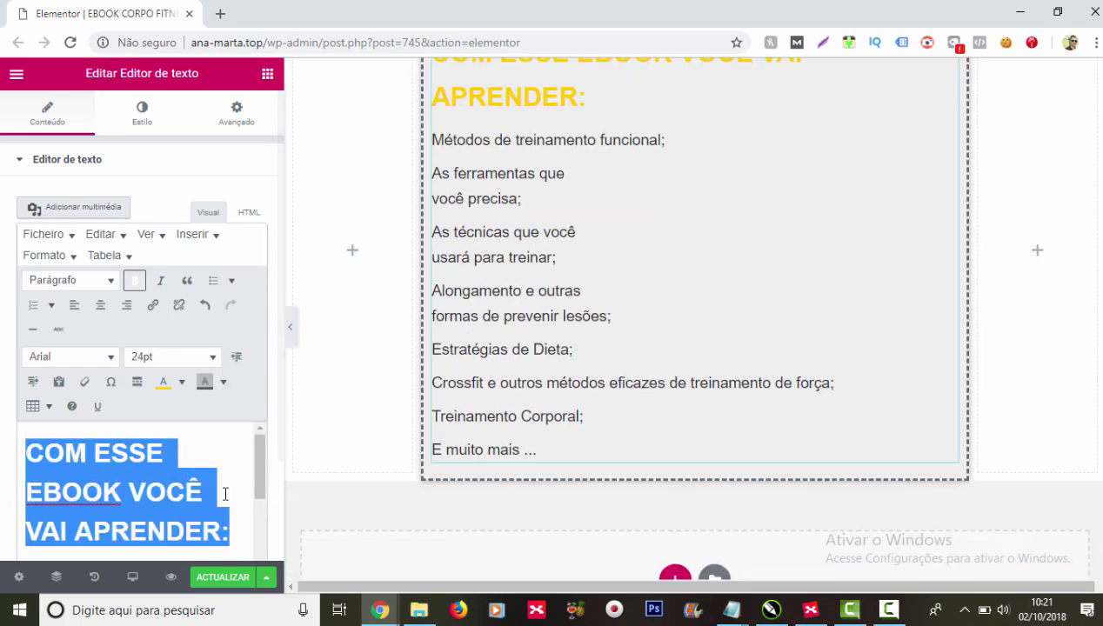
pyautogui.scroll(-5, 224, 494)
pyautogui.scroll(3, 226, 470)
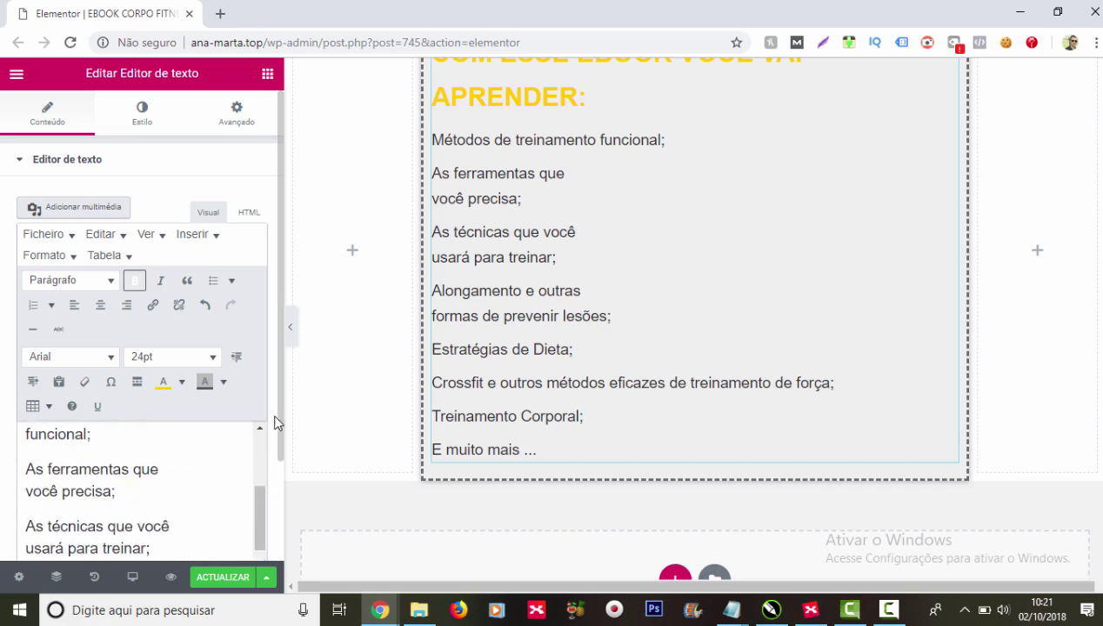
pyautogui.scroll(-2, 275, 439)
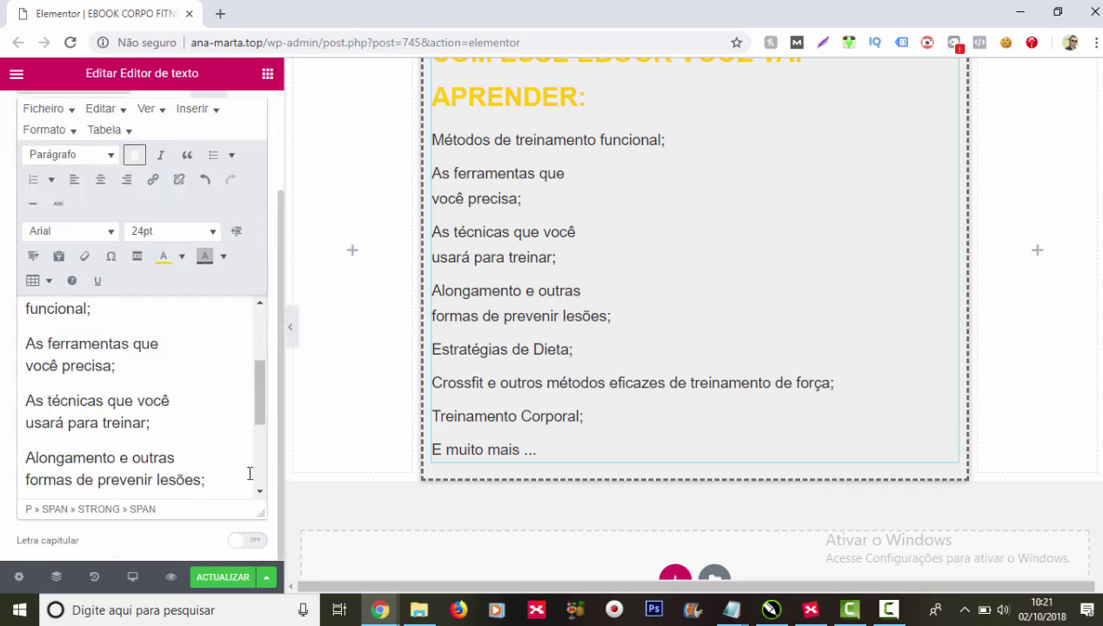
# Step: Turn the items from Métodos de treinamento funcional through E muito mais ... into a bulleted list with filled round bullets
pyautogui.scroll(2, 95, 384)
pyautogui.tripleClick(85, 388)
pyautogui.click(80, 474)
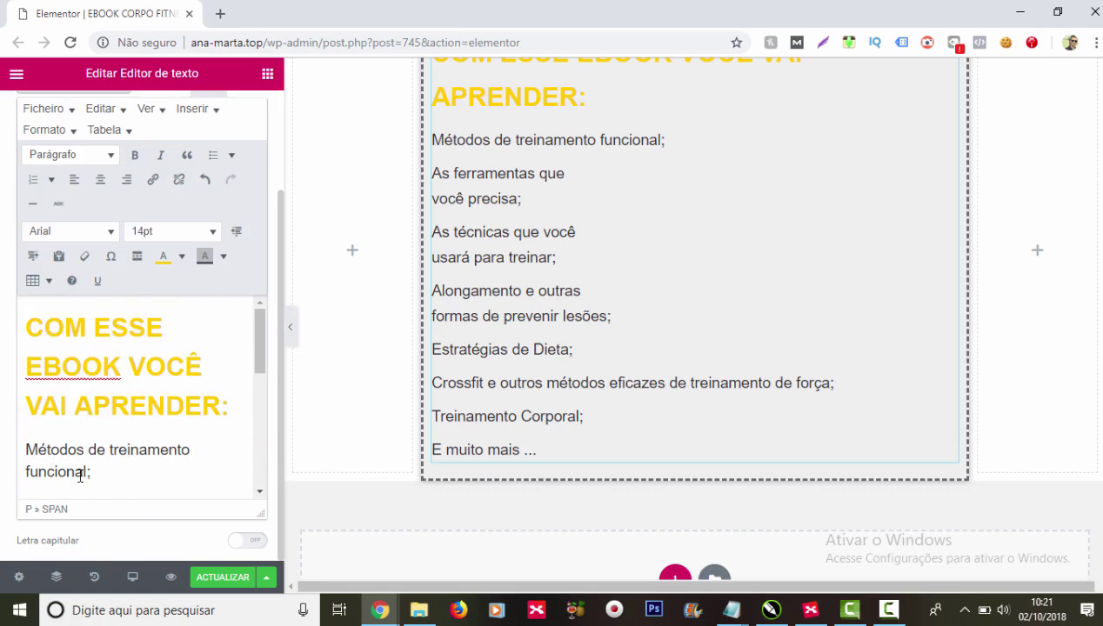
pyautogui.moveTo(32, 451); pyautogui.dragTo(128, 537)
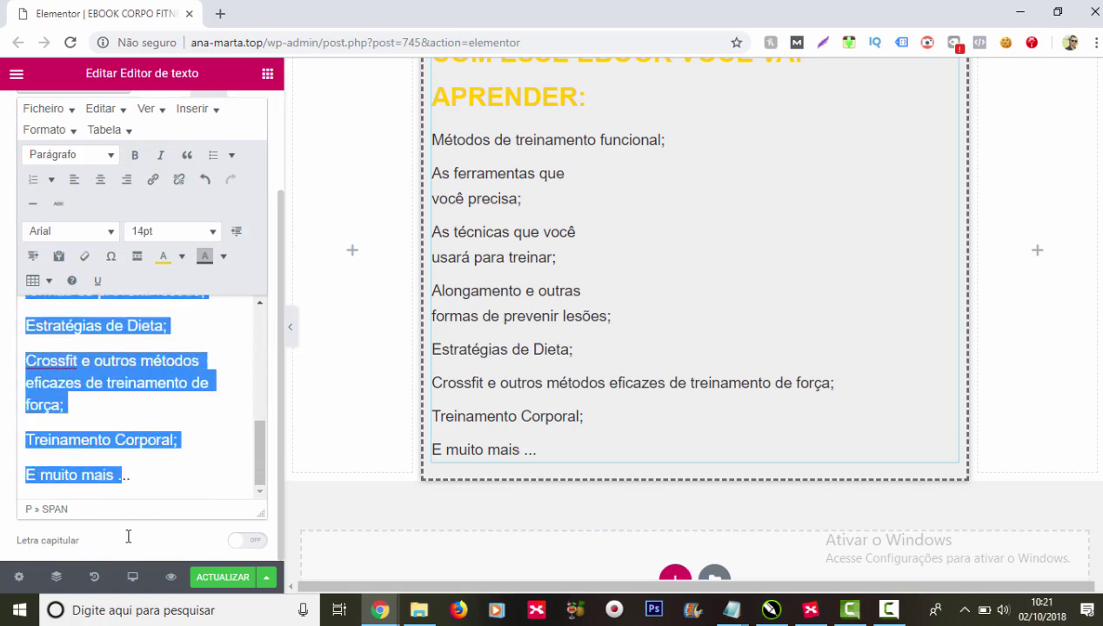
pyautogui.click(232, 158)
pyautogui.click(228, 208)
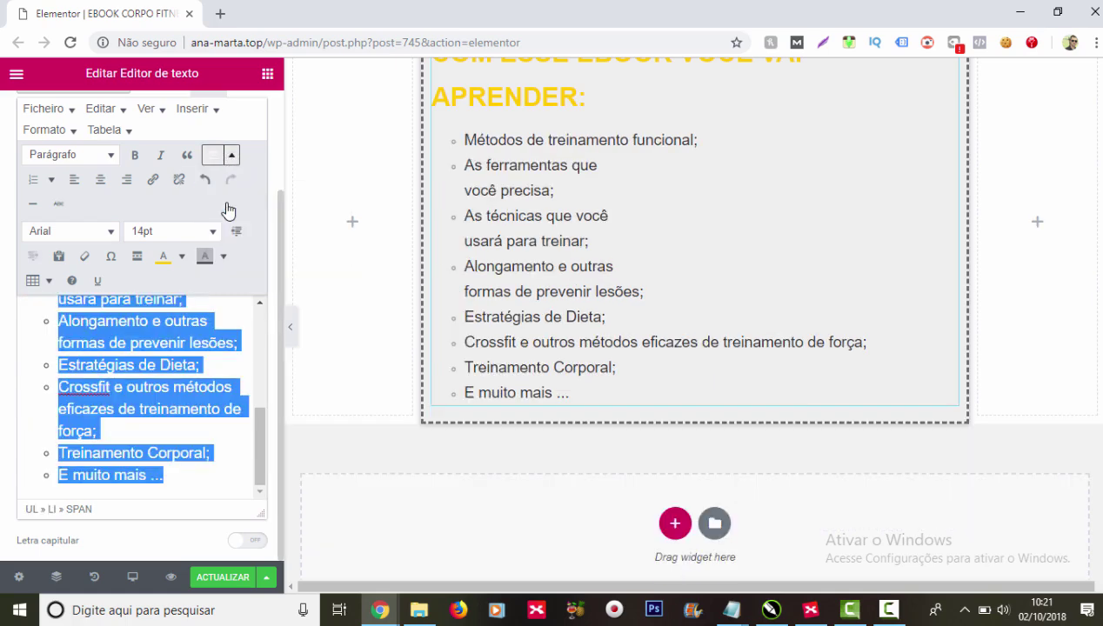
pyautogui.click(231, 155)
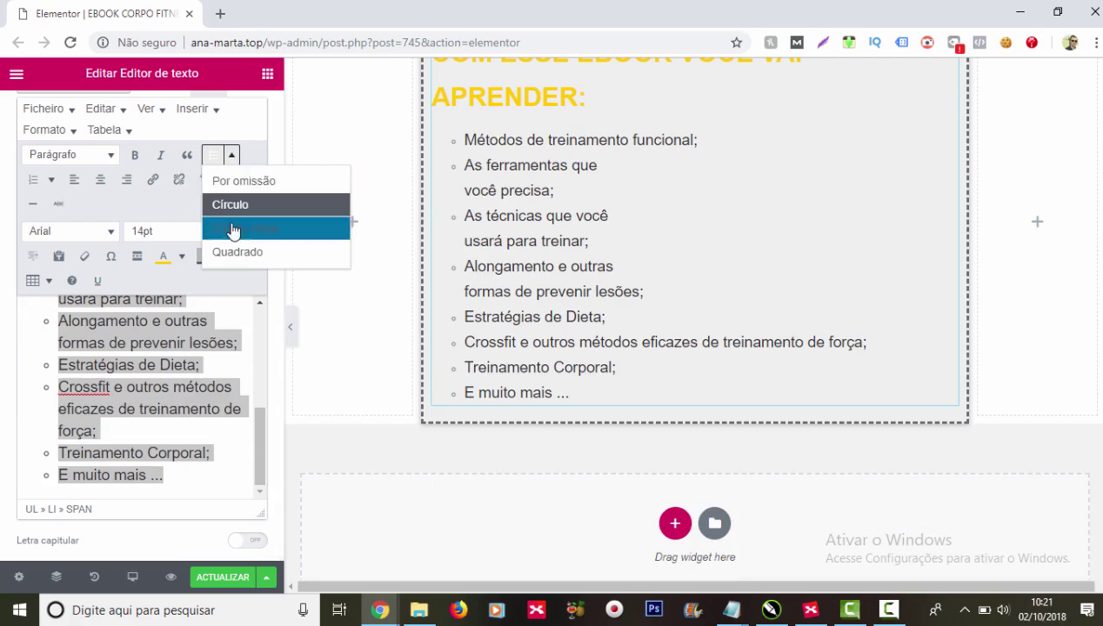
pyautogui.click(233, 230)
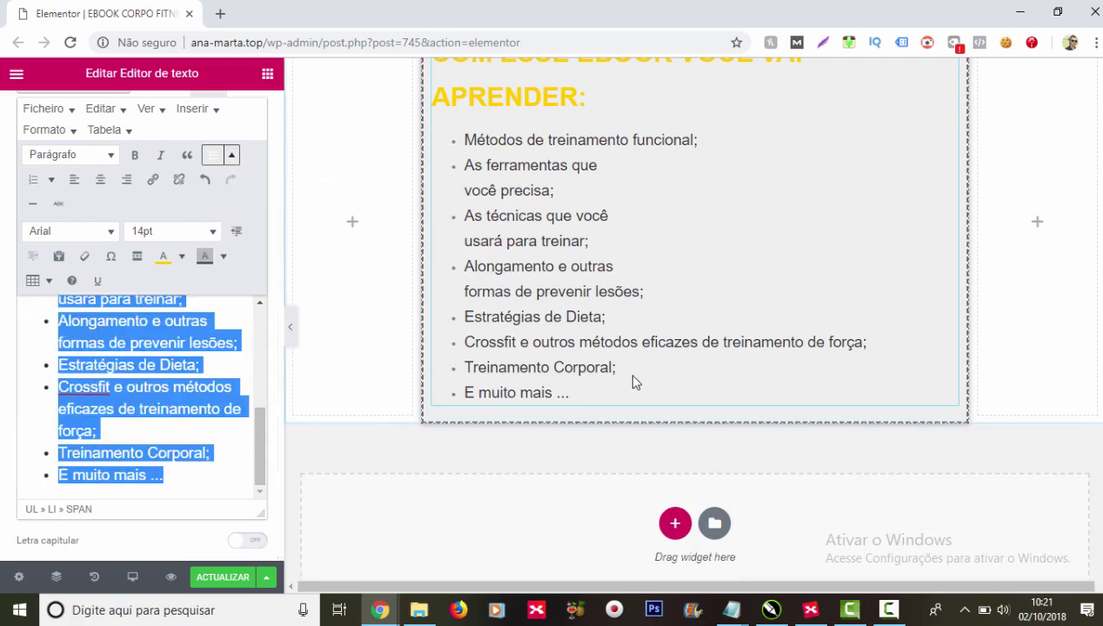
# Step: Select the whole COM ESSE EBOOK VOCÊ VAI APRENDER: heading in the text editor for formatting
pyautogui.scroll(3, 633, 381)
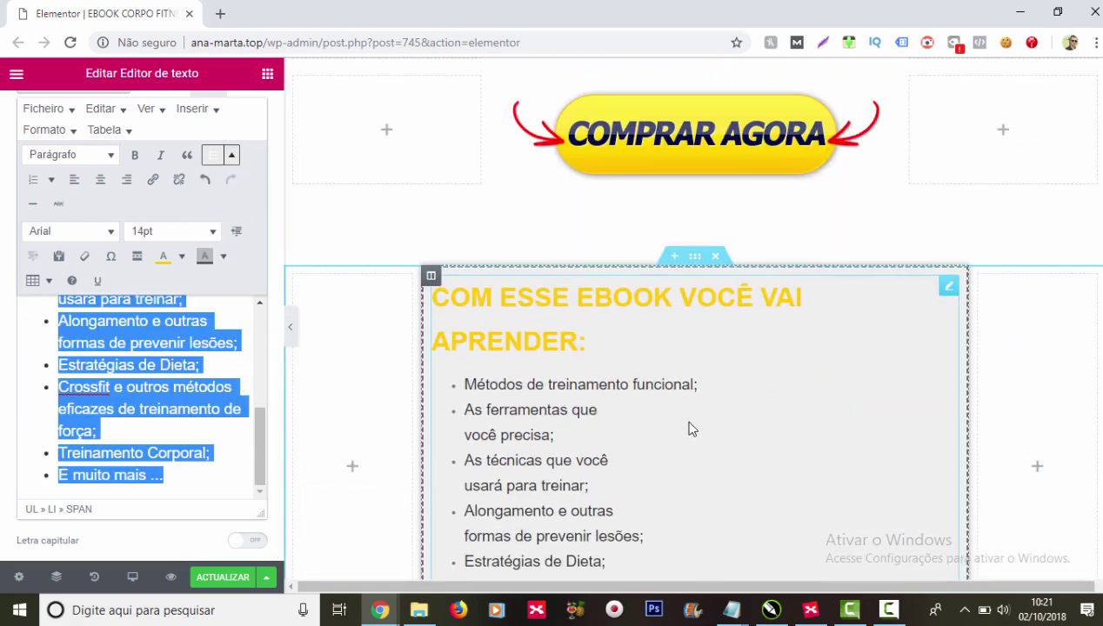
pyautogui.scroll(5, 236, 421)
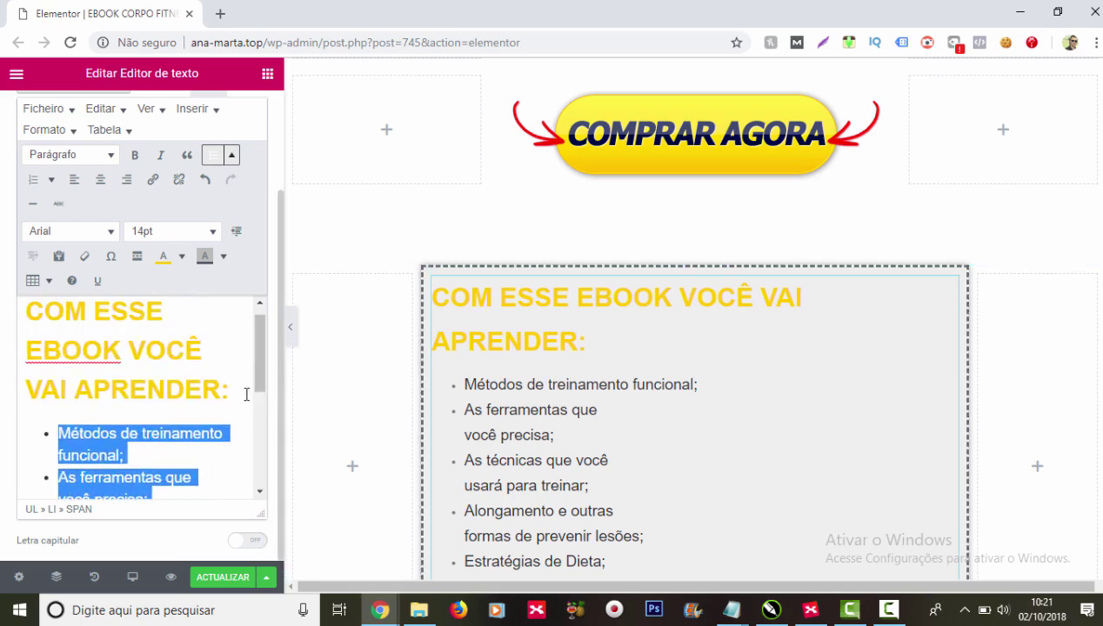
pyautogui.moveTo(231, 407); pyautogui.dragTo(39, 309)
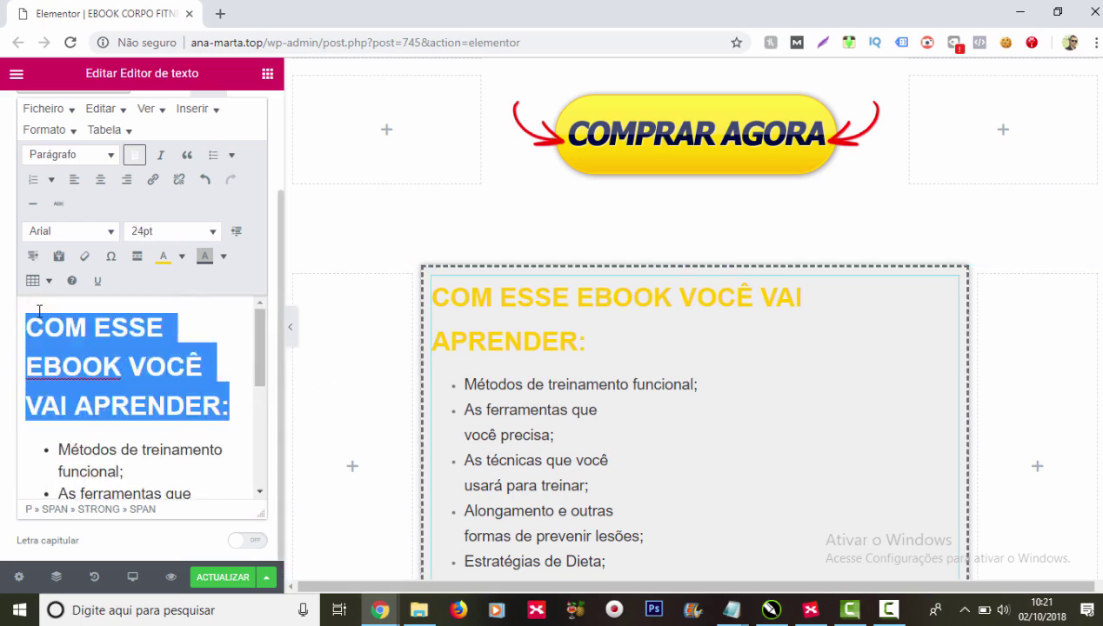
# Step: Set the heading "COM ESSE EBOOK VOCÊ VAI APRENDER:" to 18pt and insert a blank line below it
pyautogui.click(202, 232)
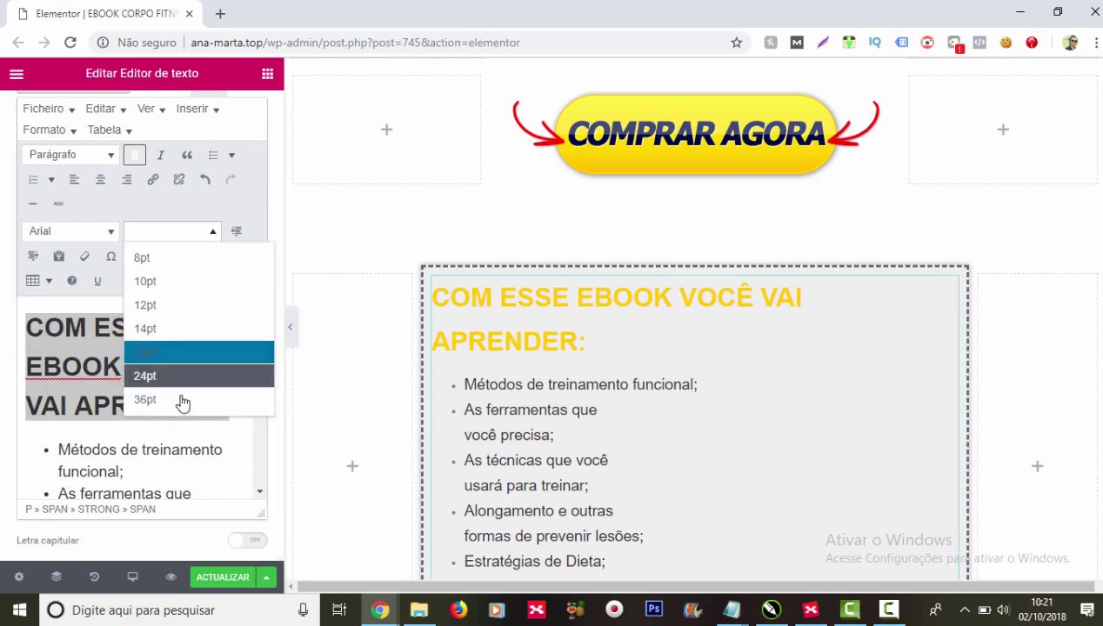
pyautogui.click(171, 354)
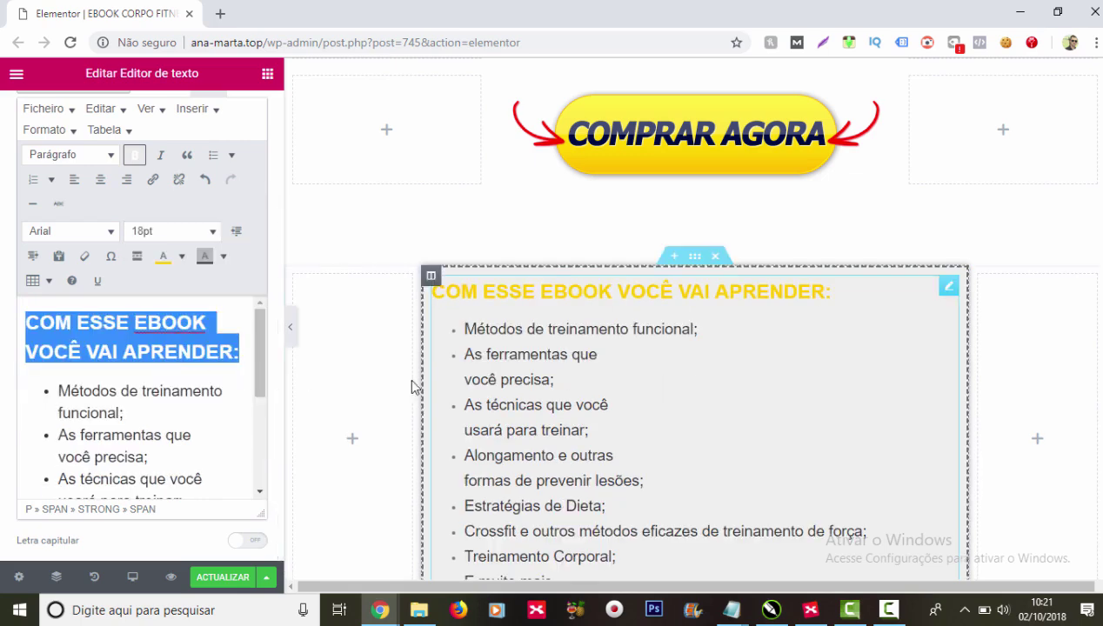
pyautogui.click(239, 352)
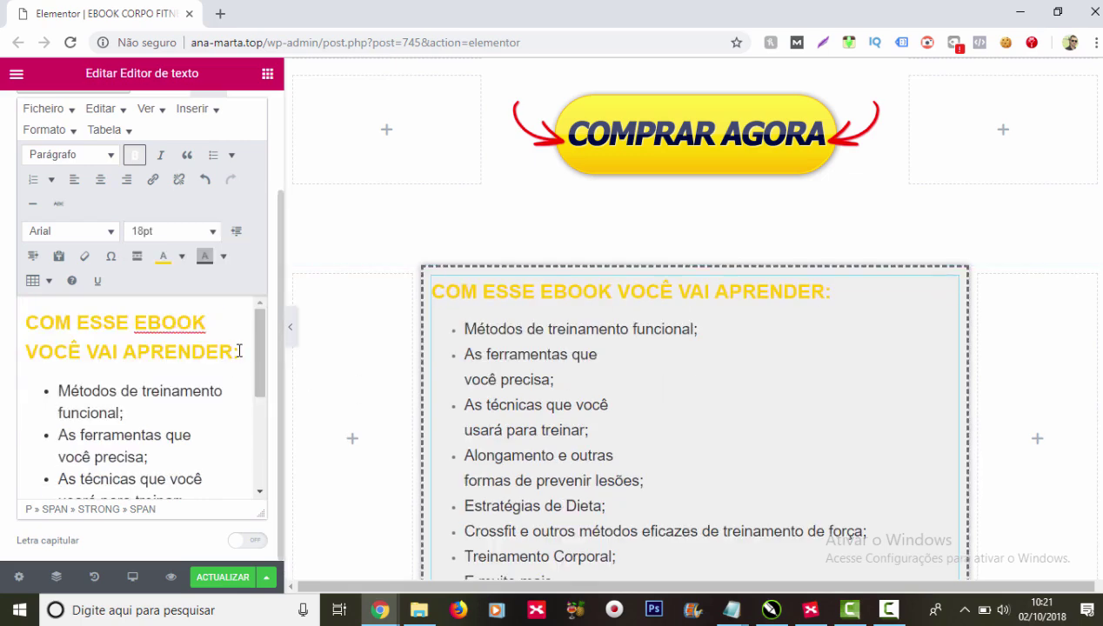
pyautogui.press('Return')
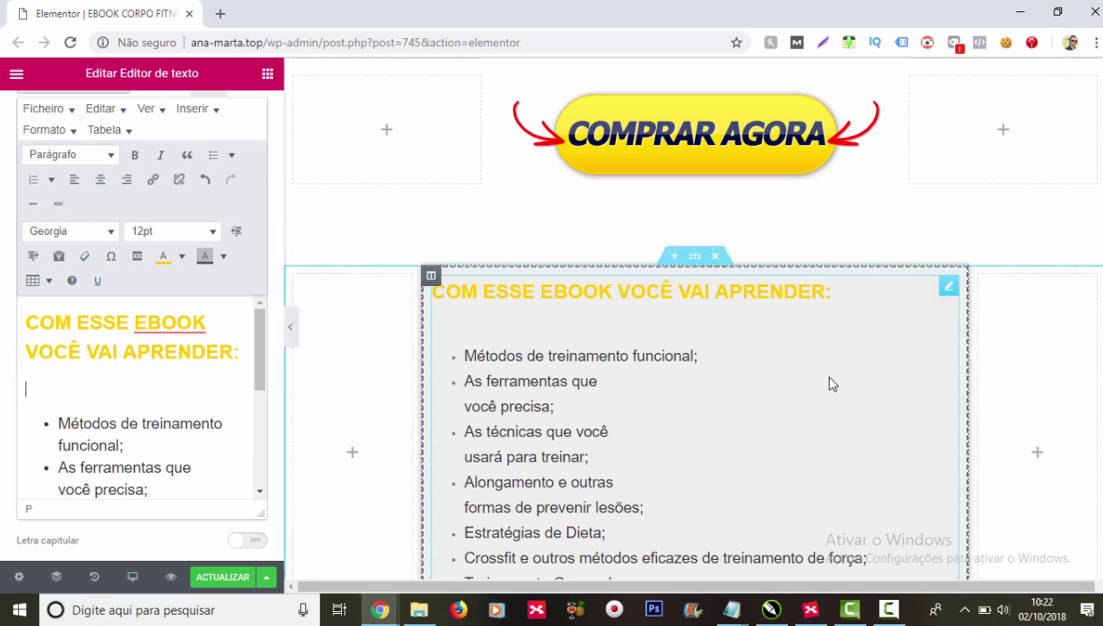
# Step: Add a blank non-bulleted line after the last list item, "E muito mais ...", in the text box
pyautogui.scroll(-3, 826, 382)
pyautogui.scroll(7, 877, 349)
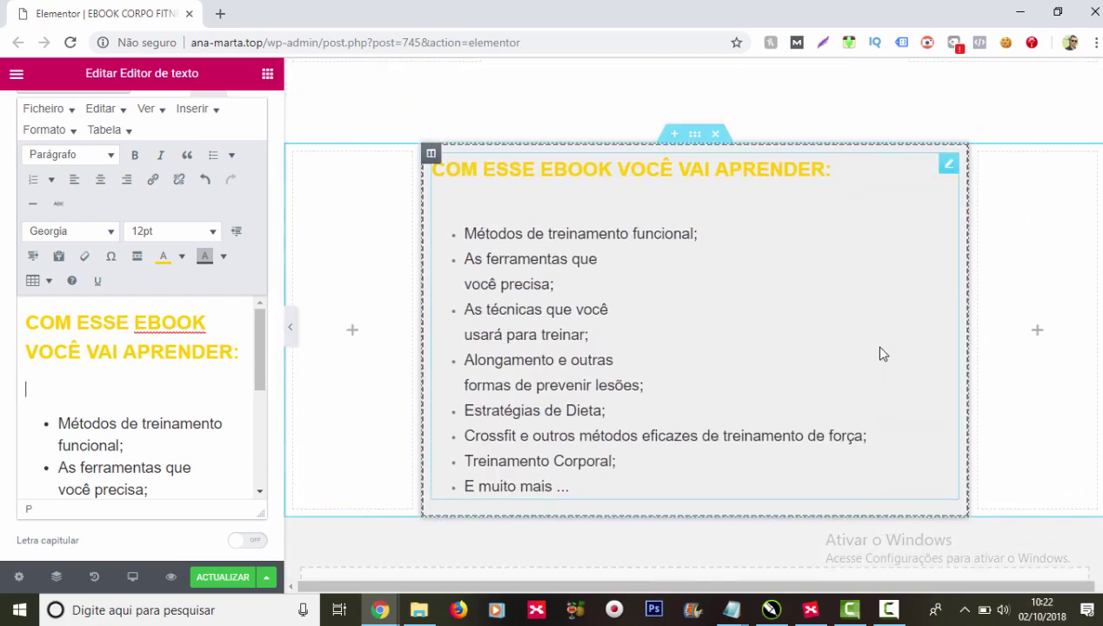
pyautogui.scroll(8, 935, 359)
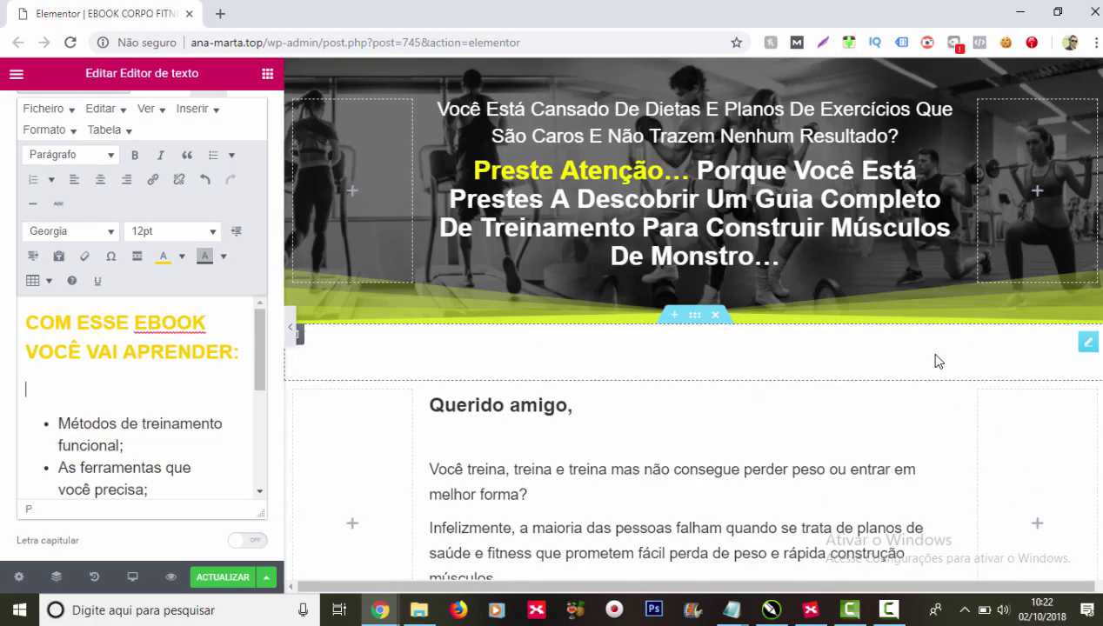
pyautogui.scroll(-5, 935, 361)
pyautogui.scroll(-10, 937, 376)
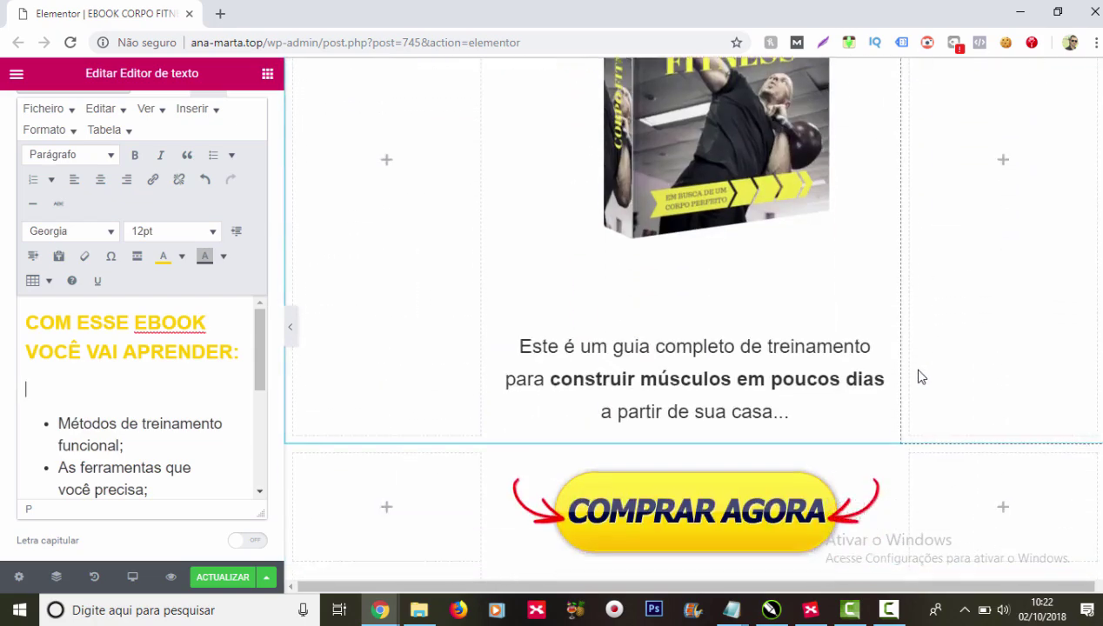
pyautogui.scroll(-4, 924, 380)
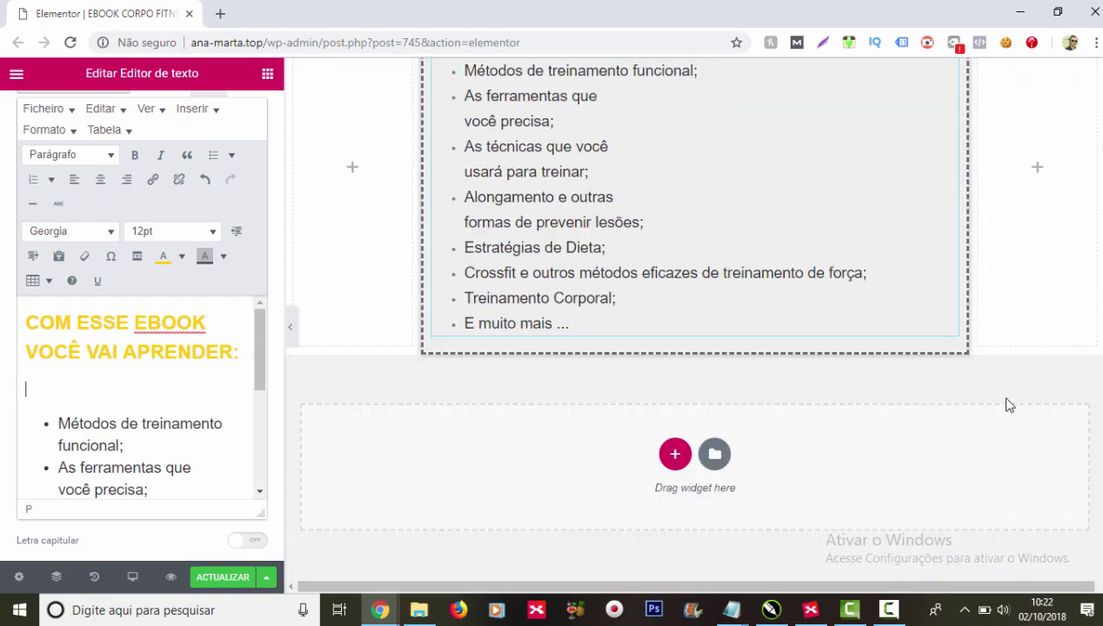
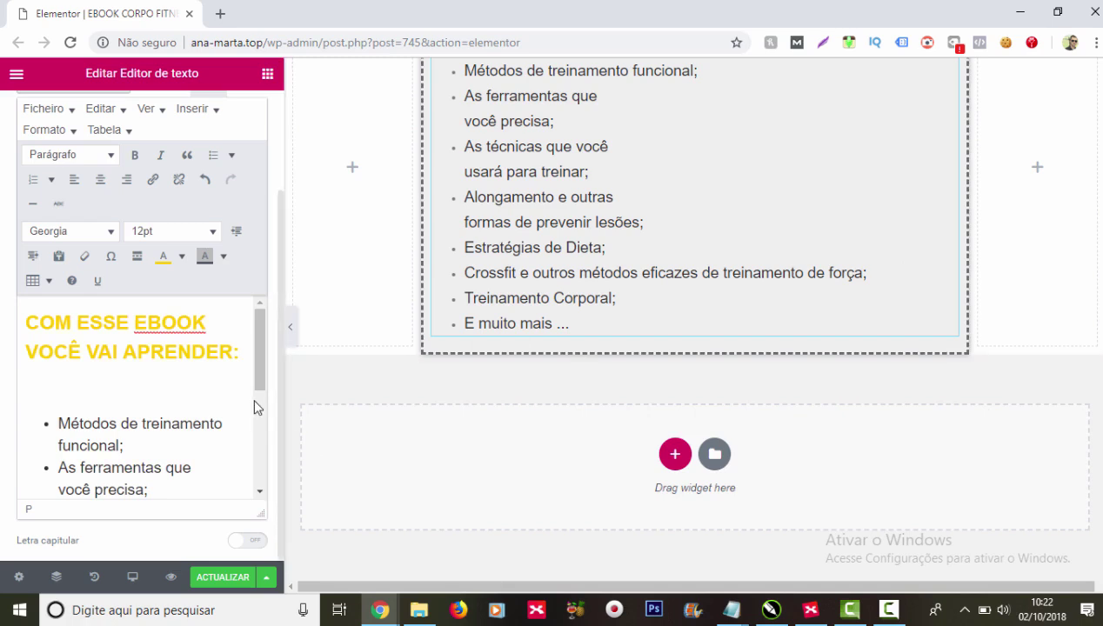
pyautogui.scroll(-3, 251, 397)
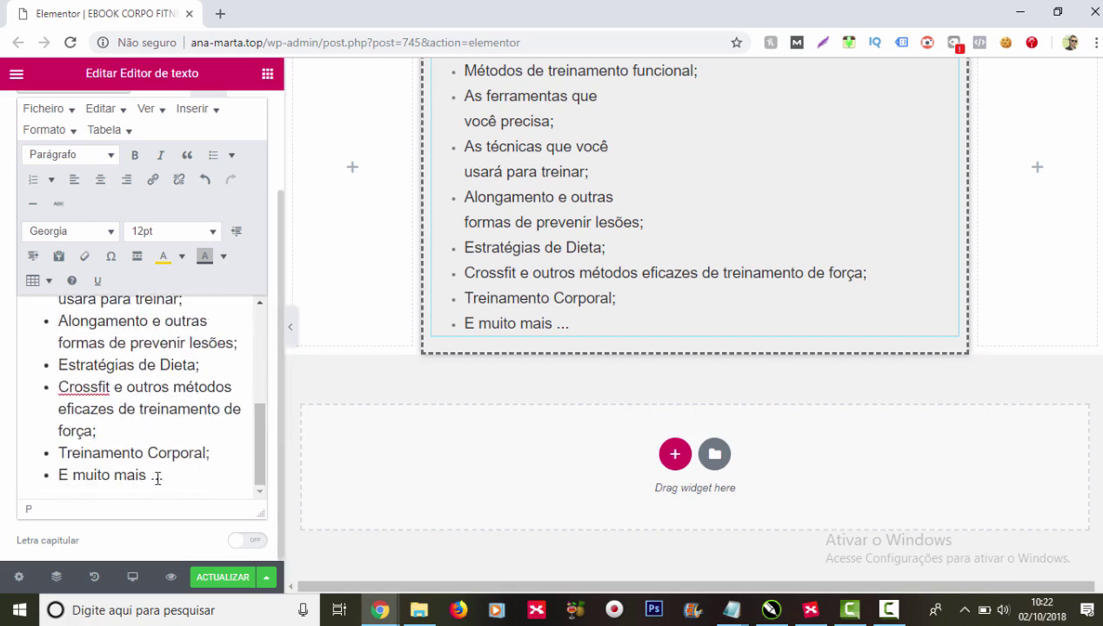
pyautogui.click(179, 480)
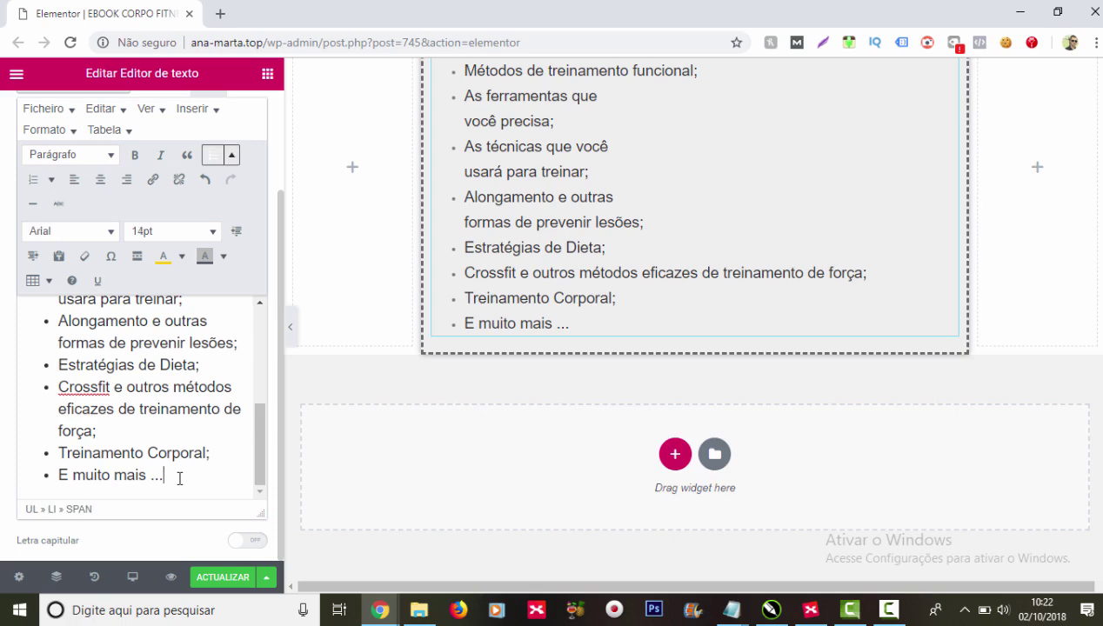
pyautogui.press('Return')
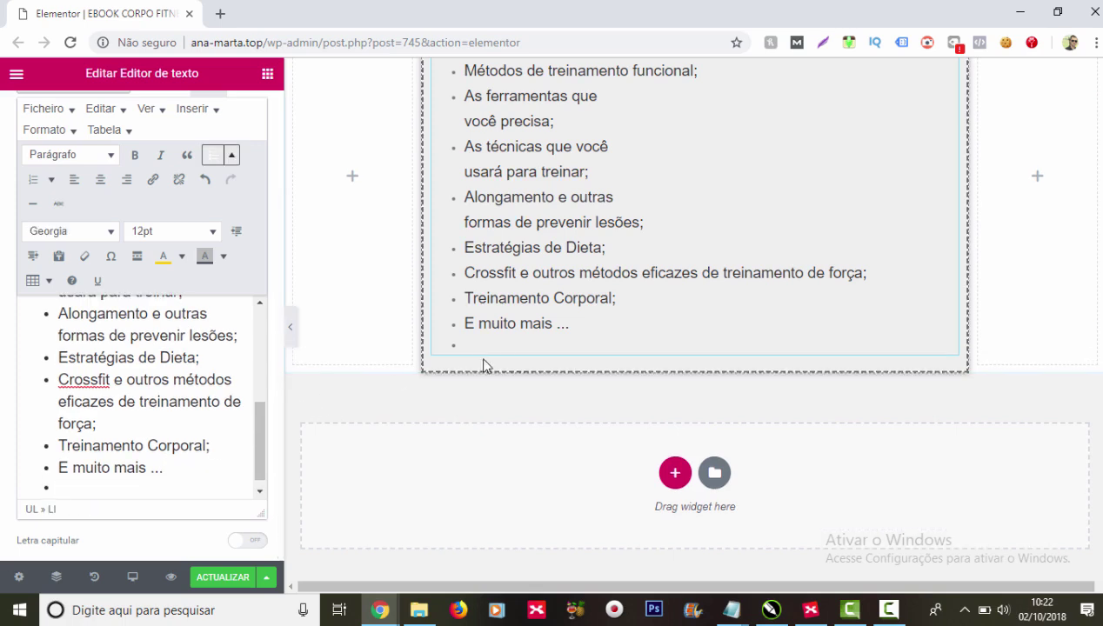
pyautogui.press('Return')
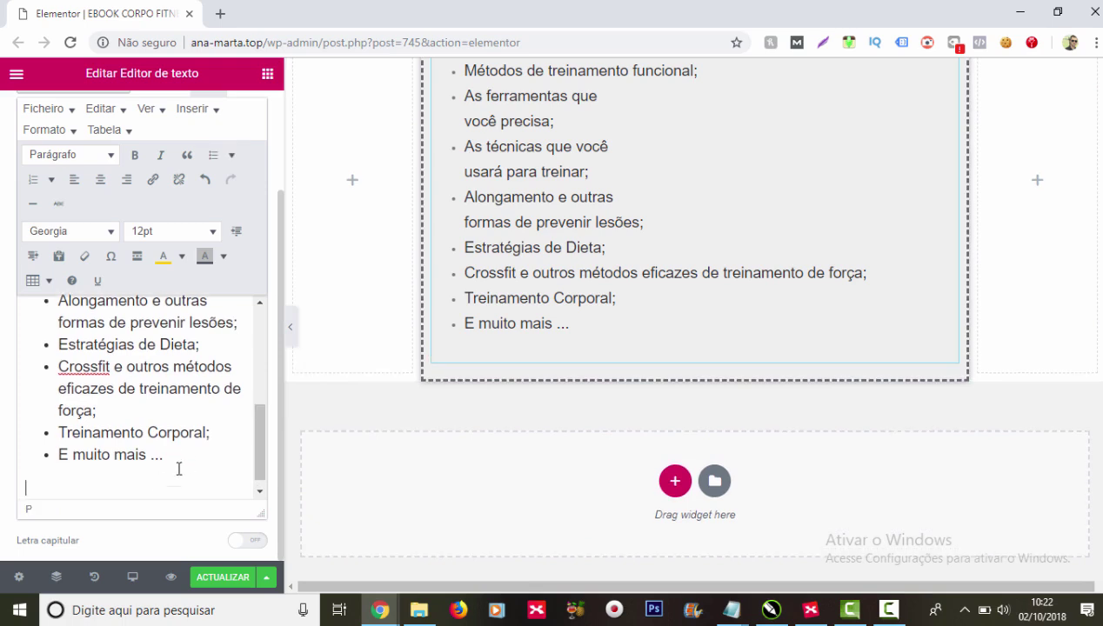
# Step: Add a single-column section below the dashed-border list box and give it a white background
pyautogui.scroll(1, 775, 421)
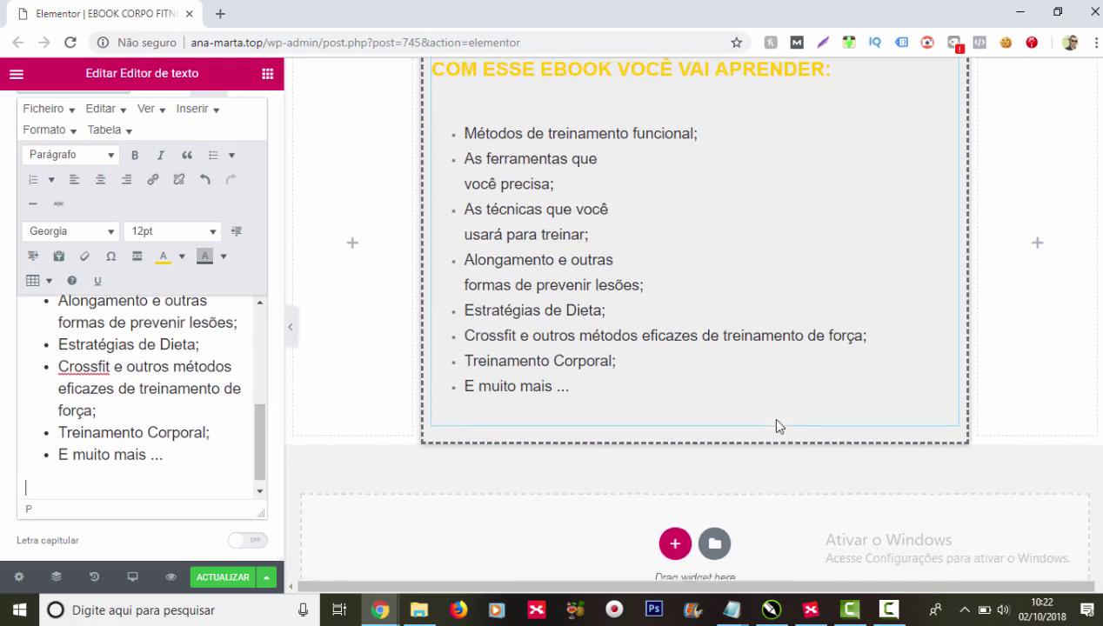
pyautogui.scroll(-1, 807, 425)
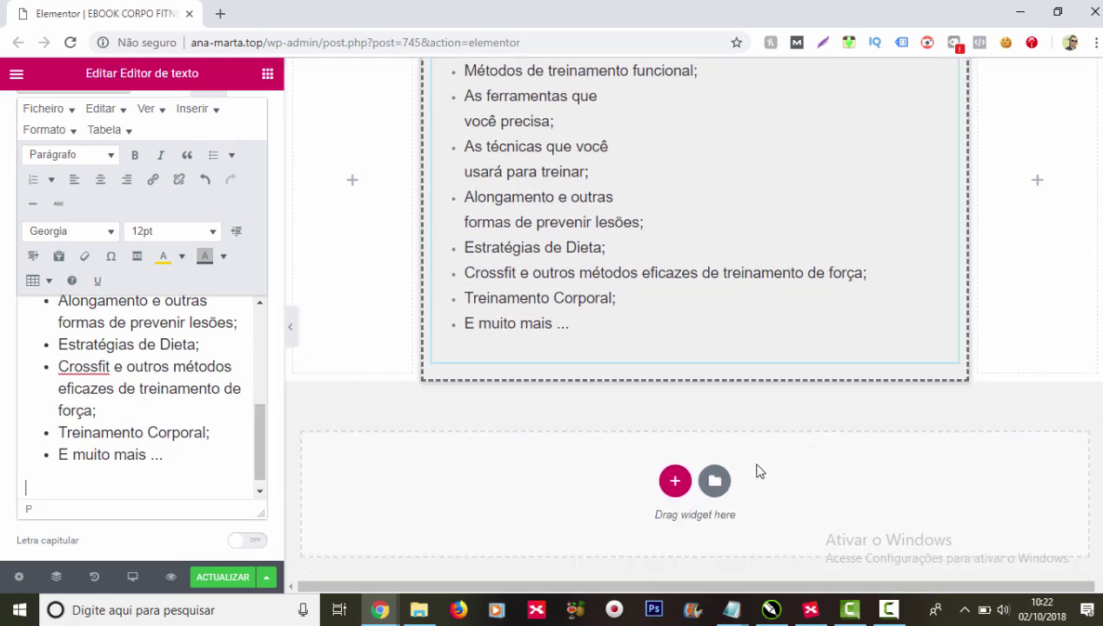
pyautogui.click(675, 481)
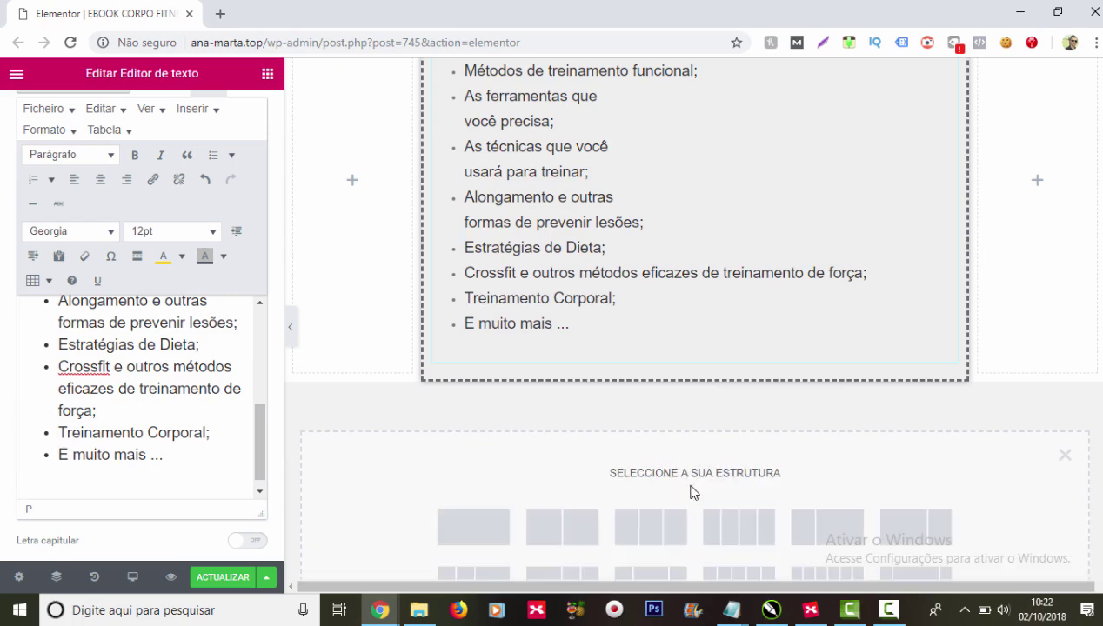
pyautogui.scroll(-1, 763, 470)
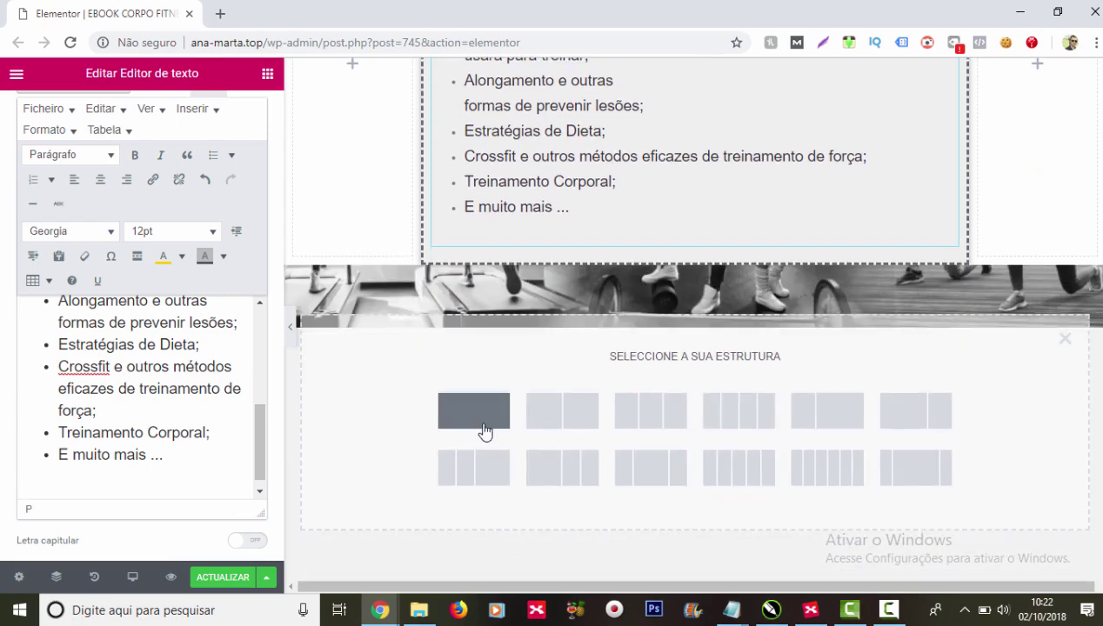
pyautogui.click(684, 319)
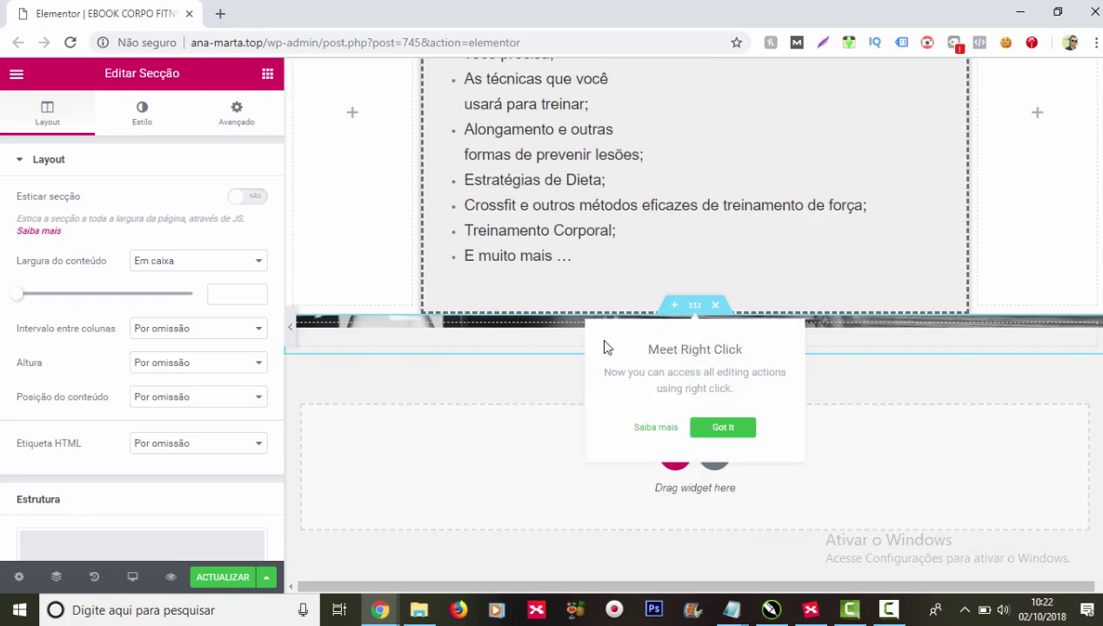
pyautogui.click(138, 122)
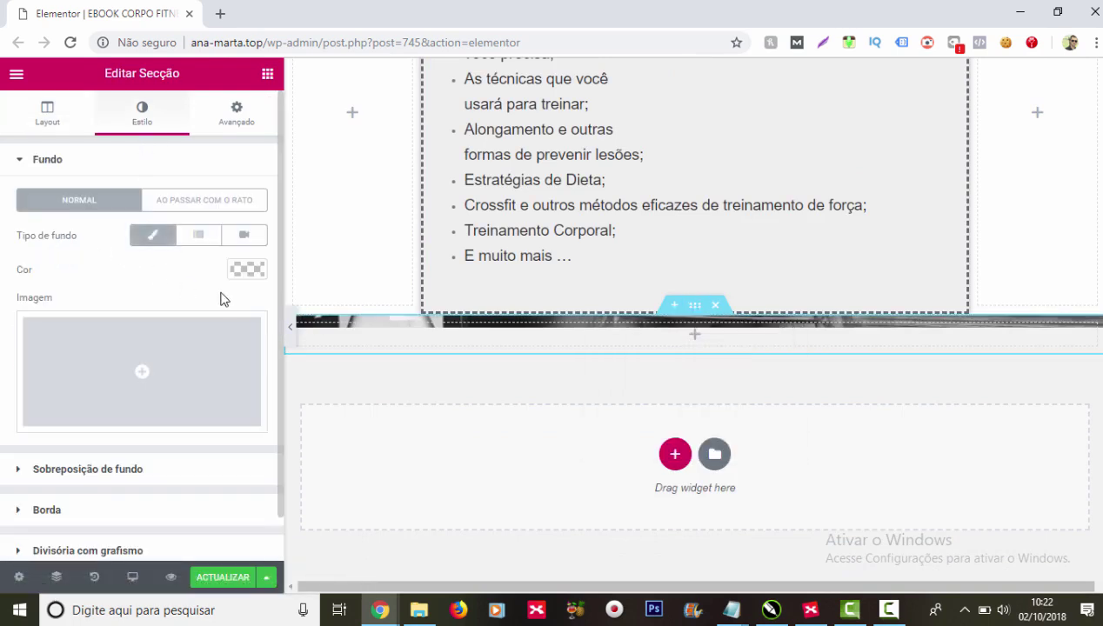
pyautogui.click(247, 270)
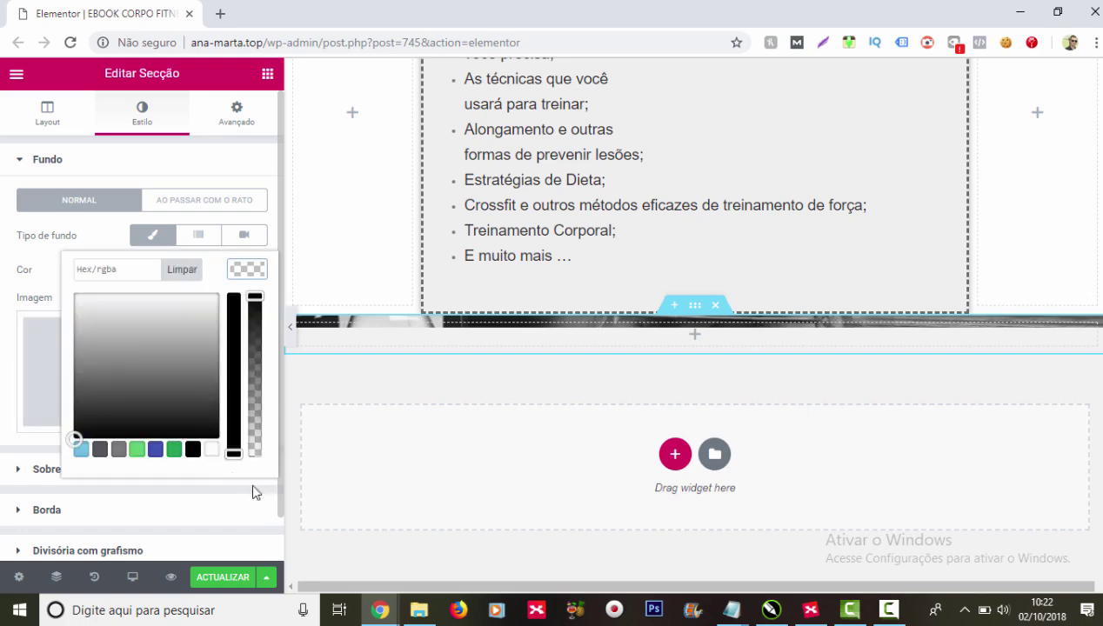
pyautogui.click(210, 449)
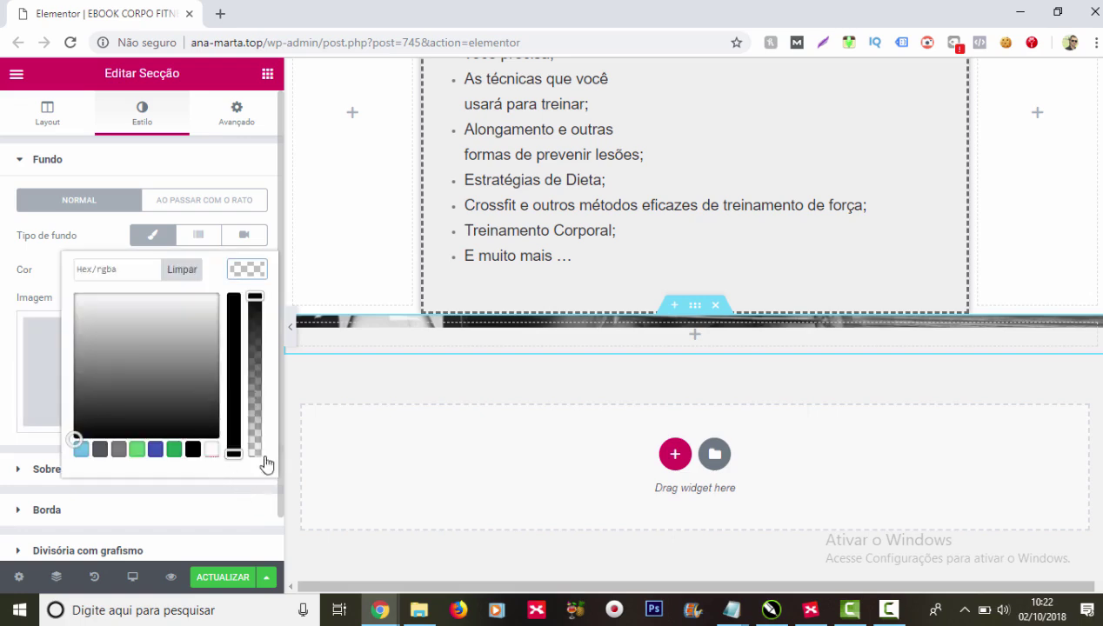
# Step: Place an Espaçador widget in the new white section and set its space to 91
pyautogui.click(697, 337)
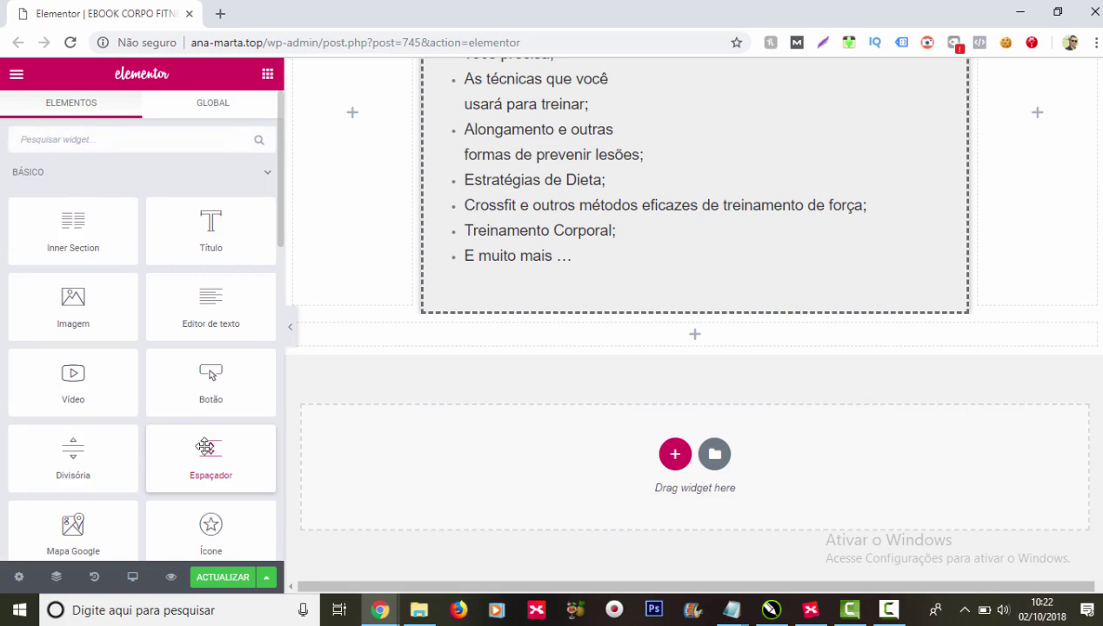
pyautogui.moveTo(209, 452); pyautogui.dragTo(703, 328)
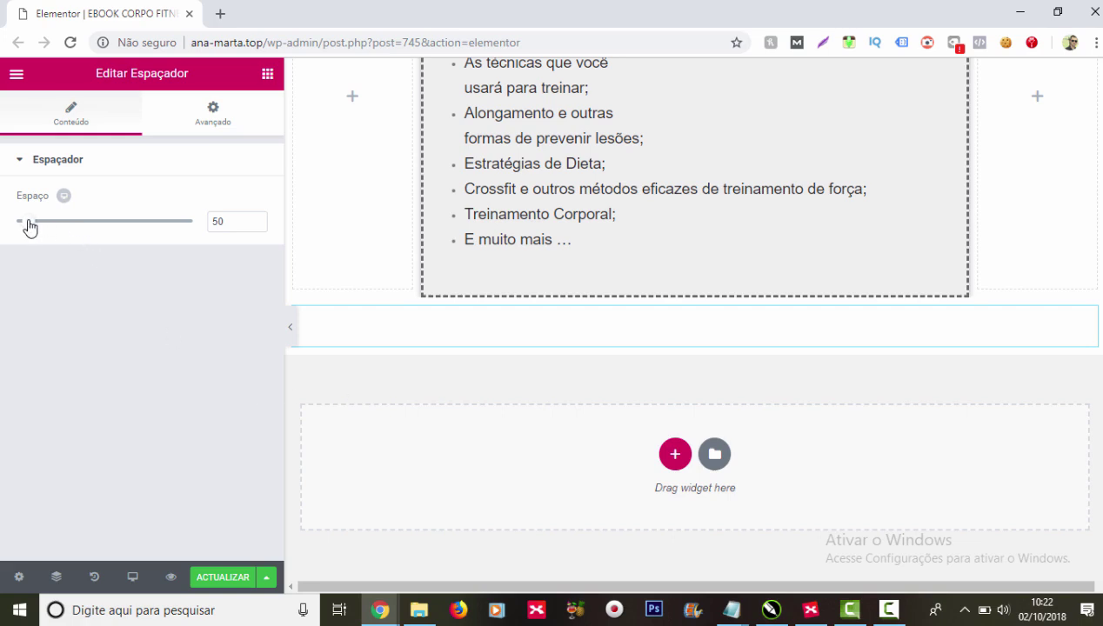
pyautogui.moveTo(29, 224); pyautogui.dragTo(43, 222)
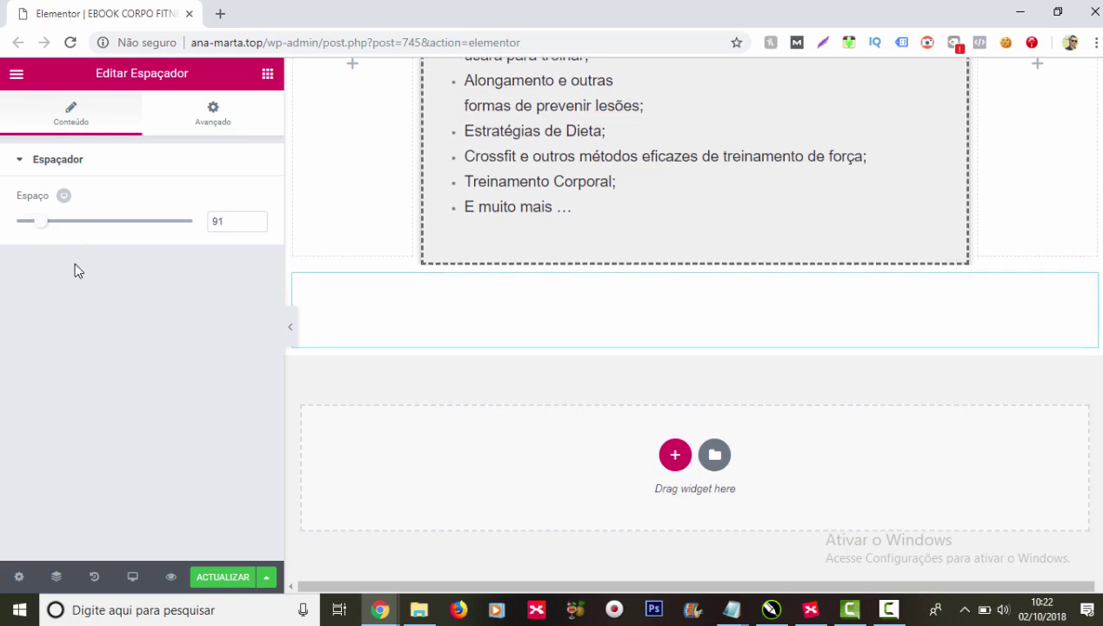
pyautogui.click(675, 455)
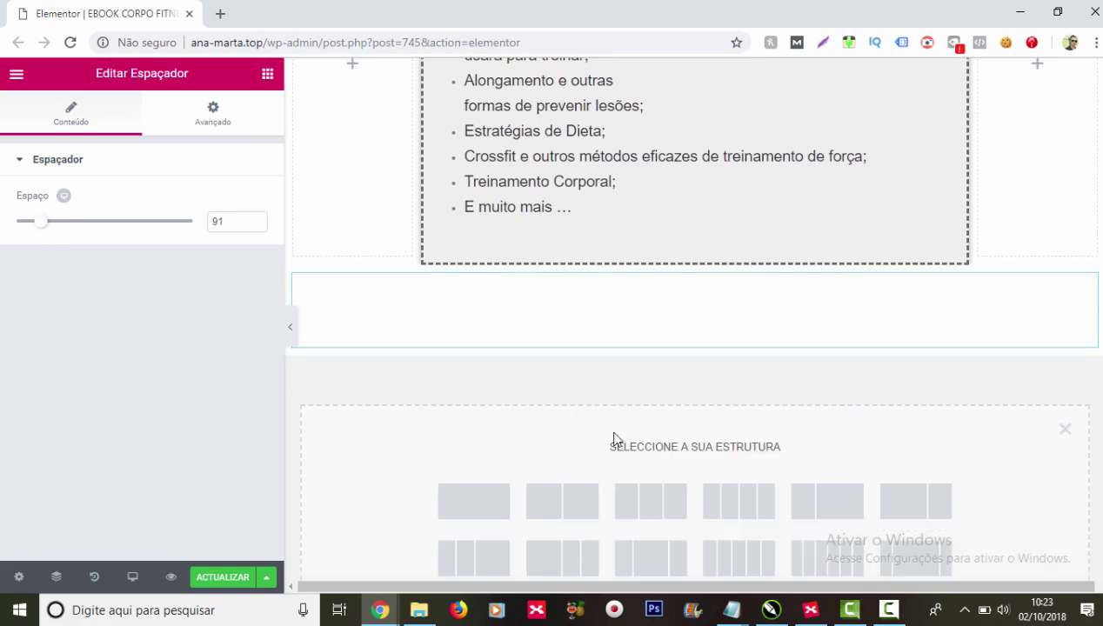
pyautogui.scroll(-1, 843, 410)
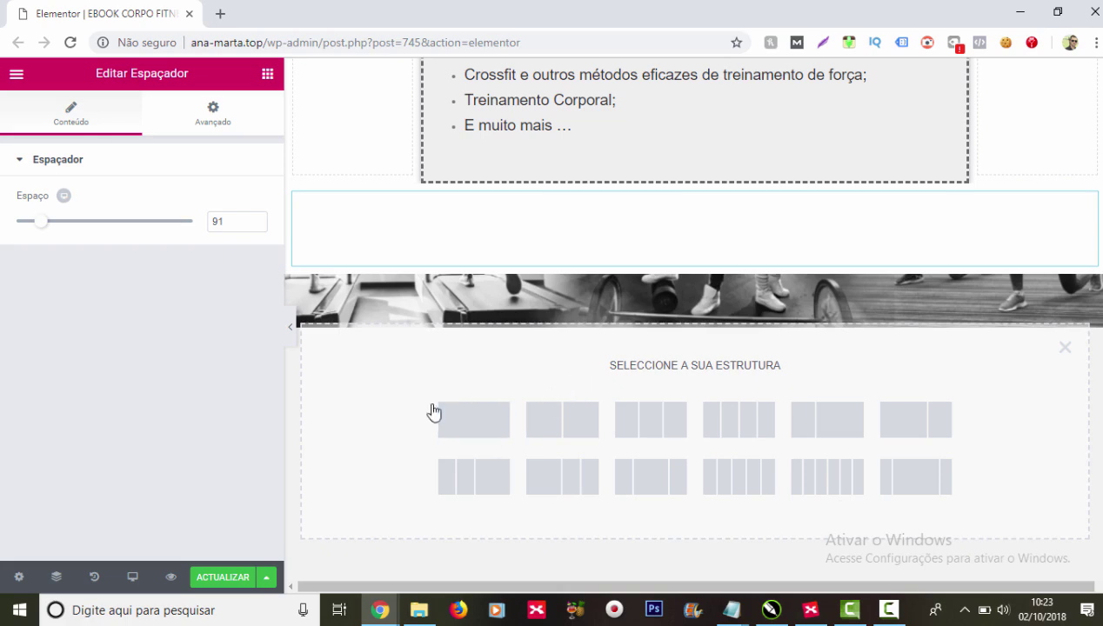
pyautogui.click(473, 419)
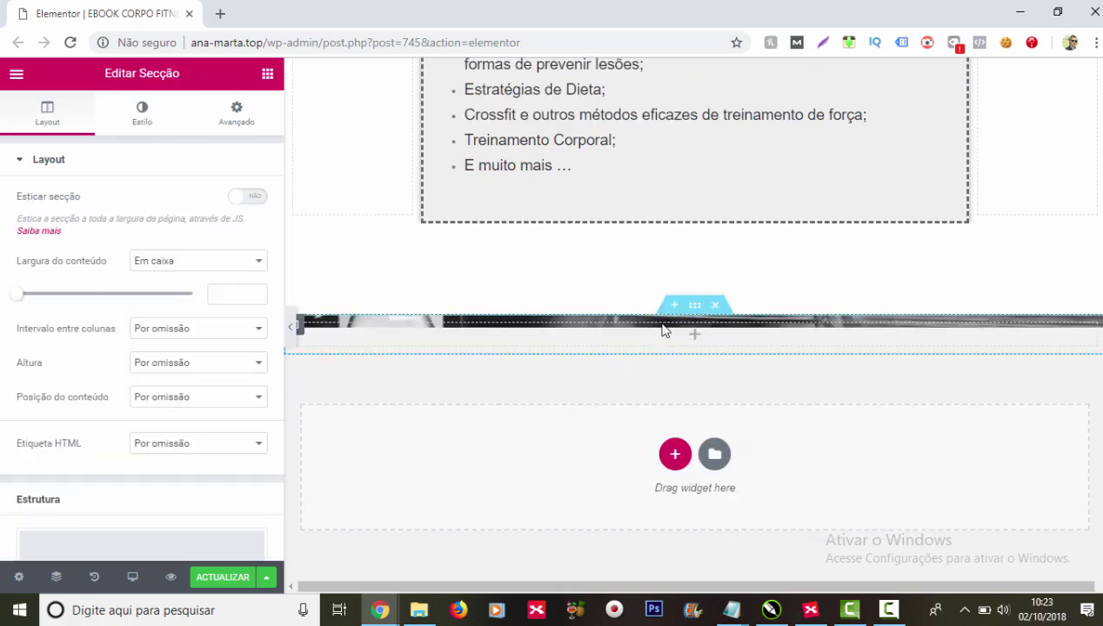
pyautogui.click(715, 306)
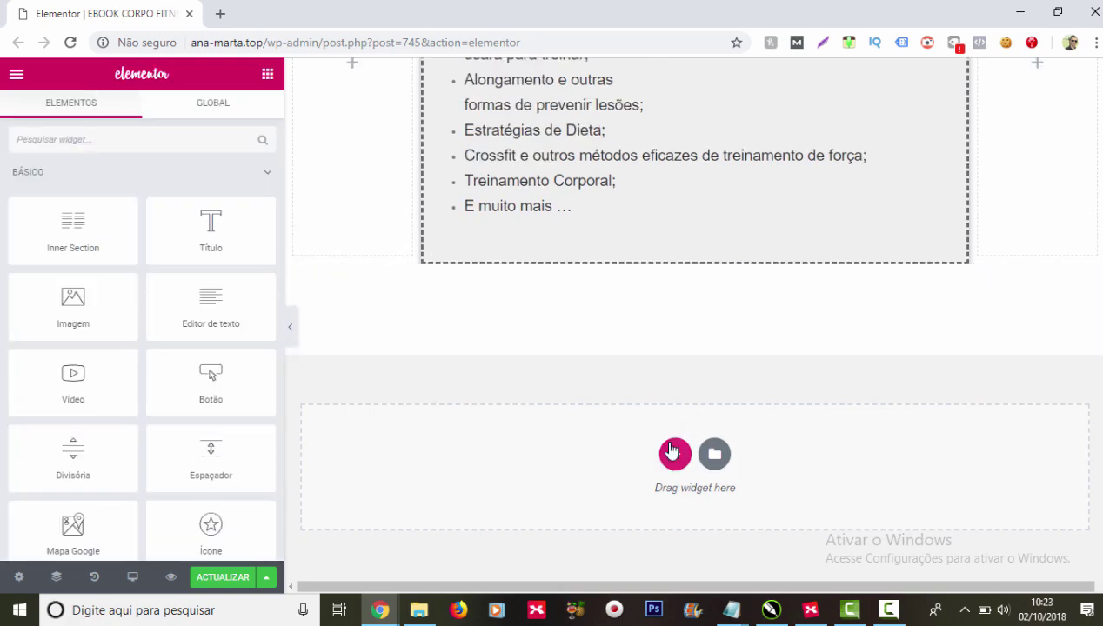
# Step: Add a three-column section with a wide middle column below the spacer and place an Editor de texto widget in that column
pyautogui.click(675, 453)
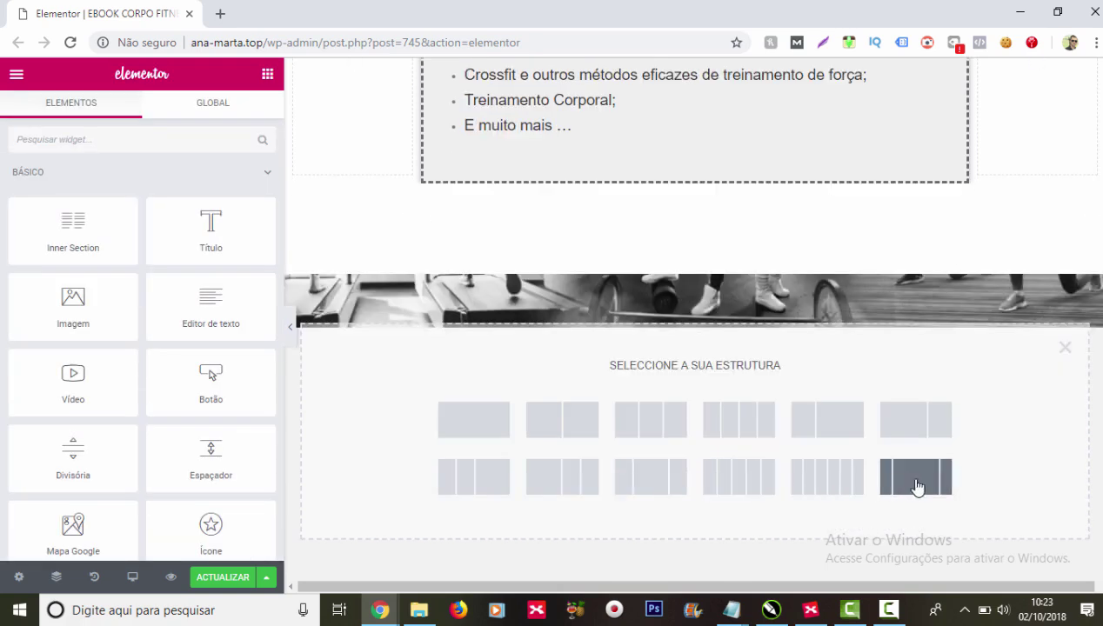
pyautogui.click(687, 315)
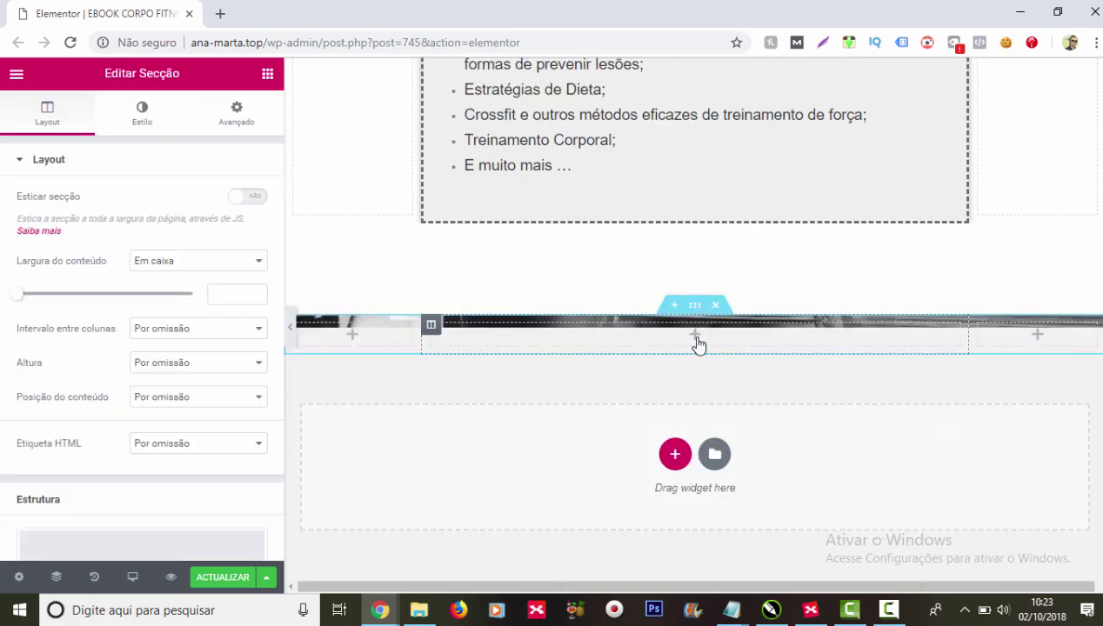
pyautogui.click(696, 339)
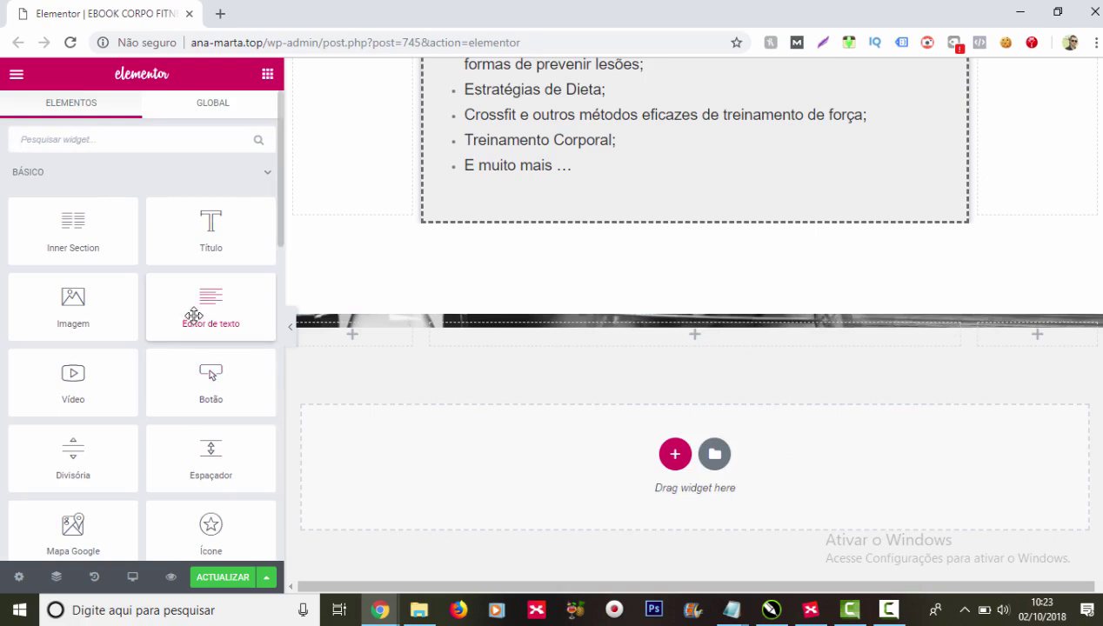
pyautogui.moveTo(193, 315); pyautogui.dragTo(702, 348)
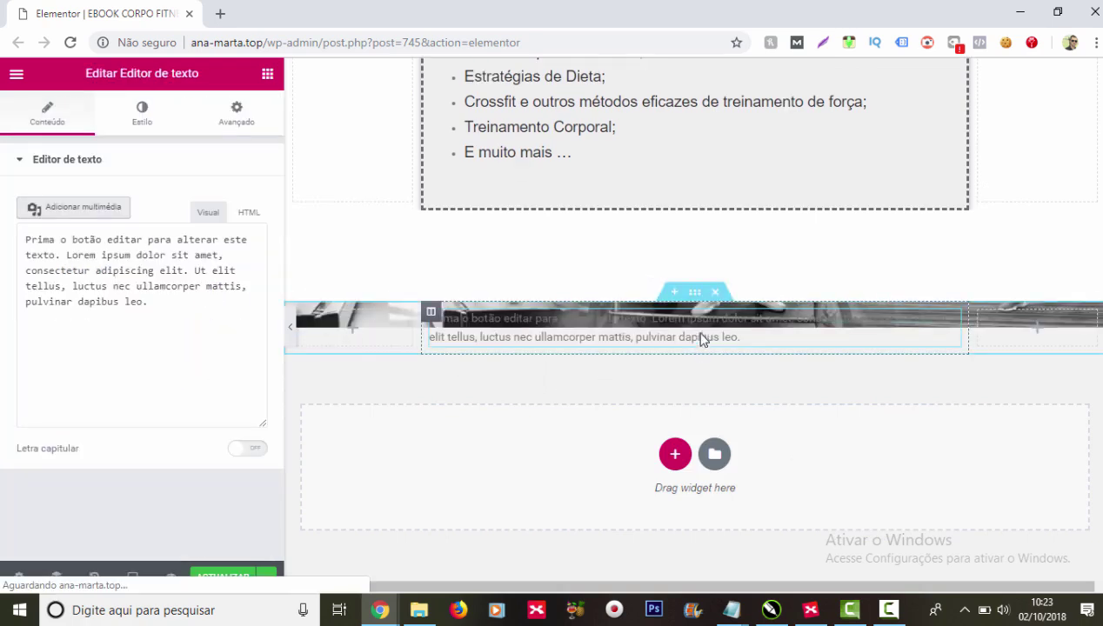
# Step: Give the new three-column section a classic background in dark gray, #54595f
pyautogui.click(695, 293)
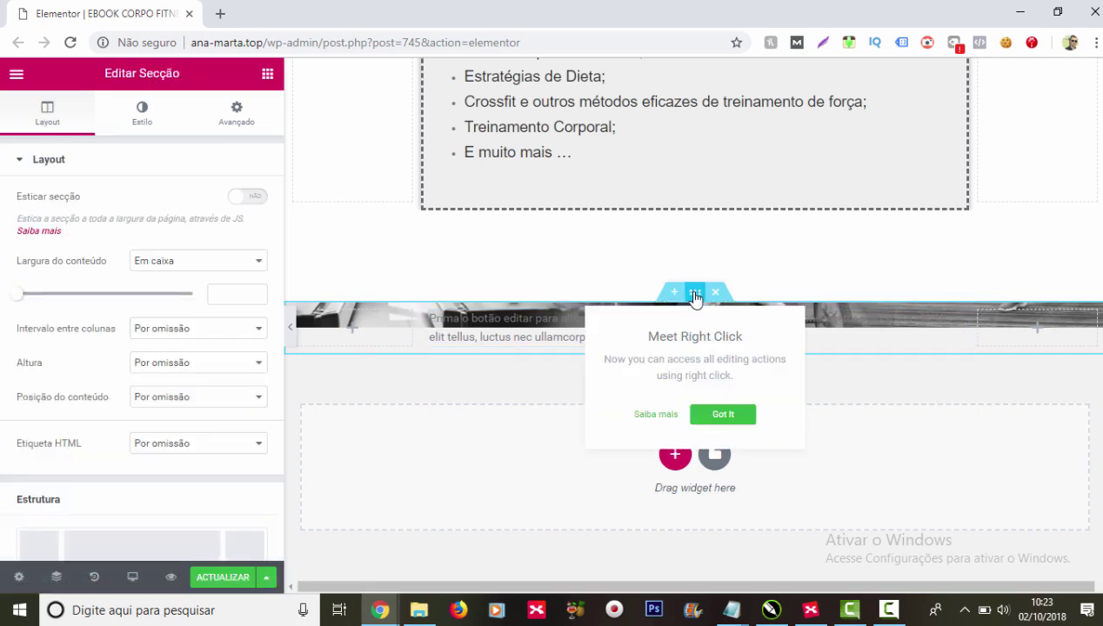
pyautogui.click(135, 121)
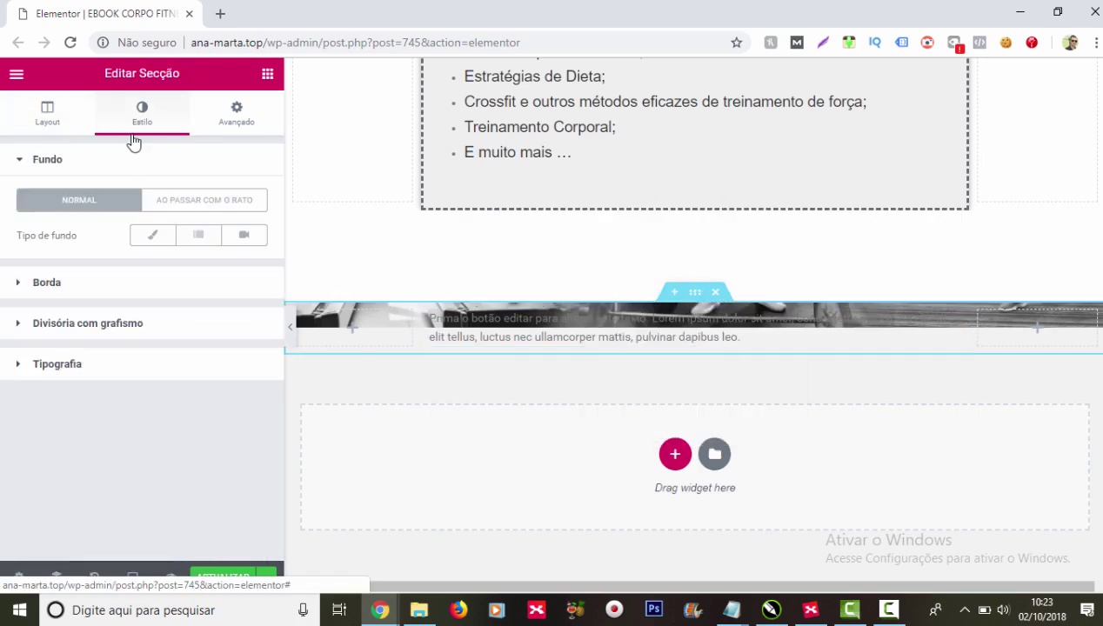
pyautogui.click(154, 235)
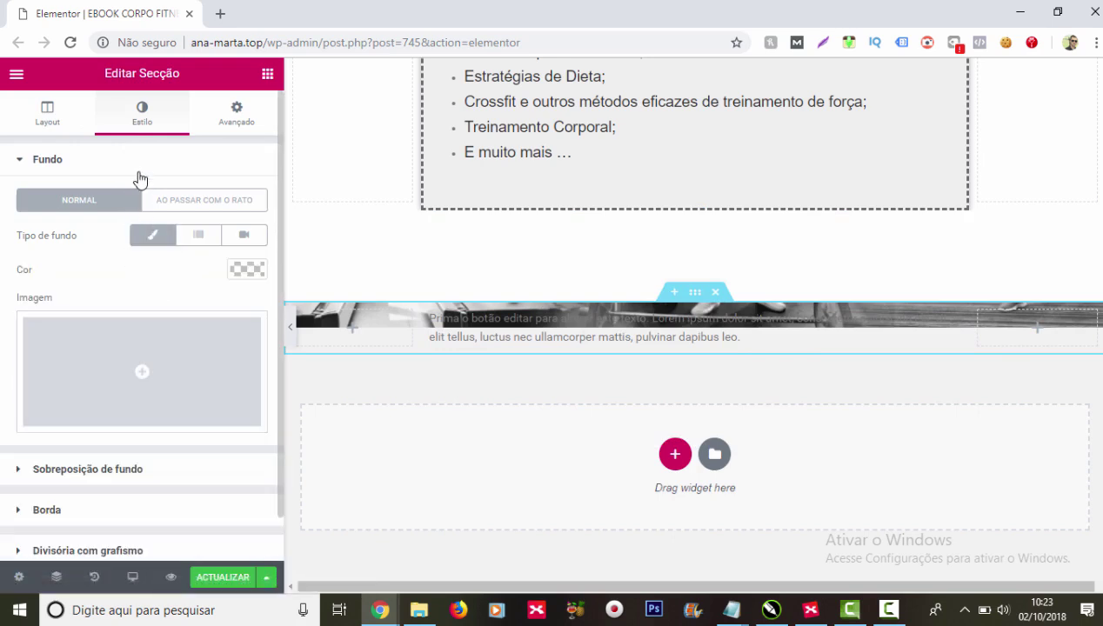
pyautogui.click(246, 272)
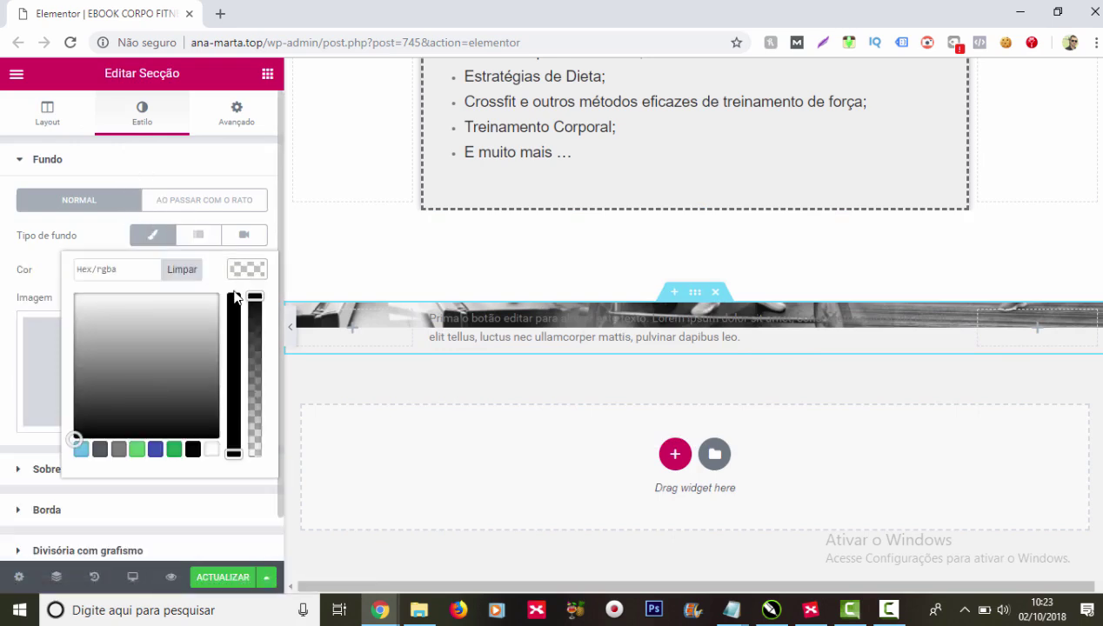
pyautogui.click(100, 454)
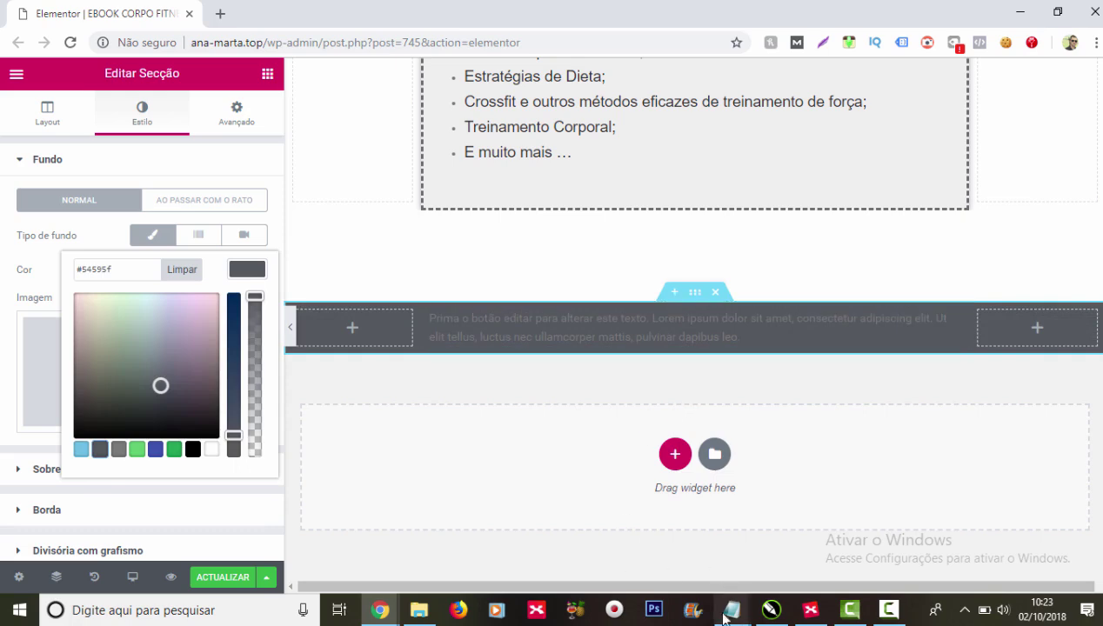
# Step: Switch to the "Hedline da página de vendas" note, copy the line "VOCÊ ESTÁ SEGURO COM MINHA GARANTIA DE 30 DIAS", and minimize the note
pyautogui.moveTo(738, 606)
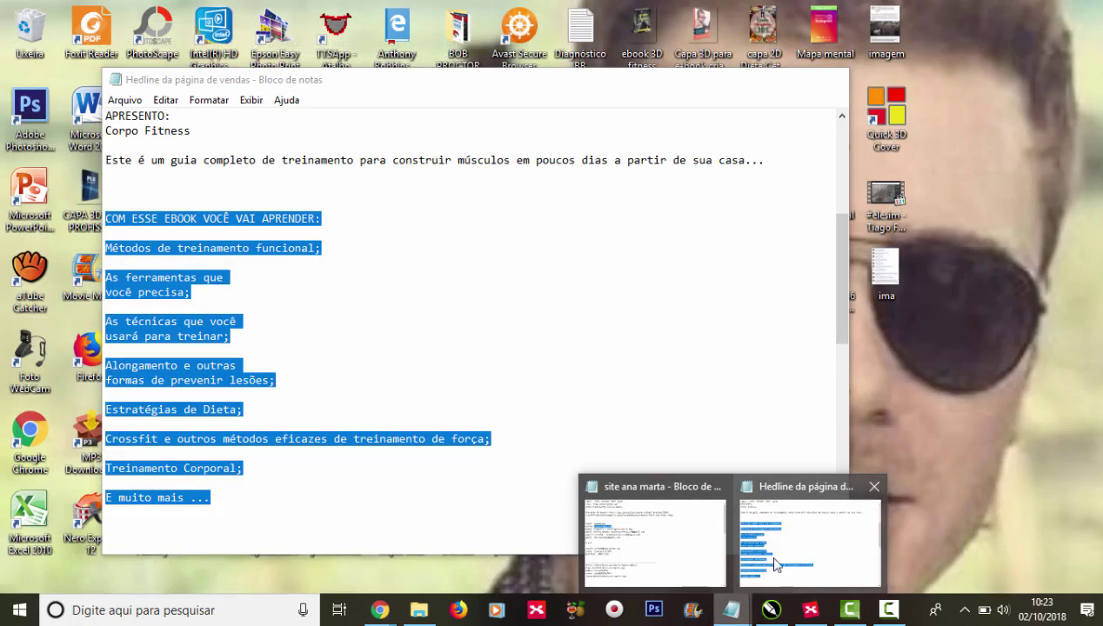
pyautogui.click(771, 562)
pyautogui.scroll(-3, 539, 261)
pyautogui.scroll(-1, 483, 289)
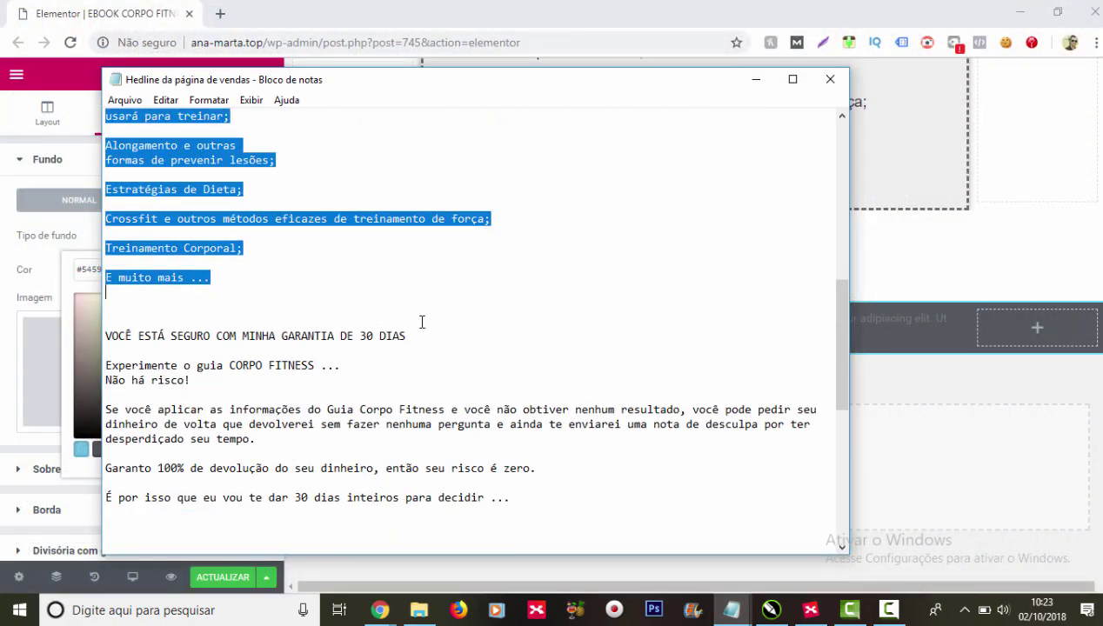
pyautogui.moveTo(426, 340); pyautogui.dragTo(98, 338)
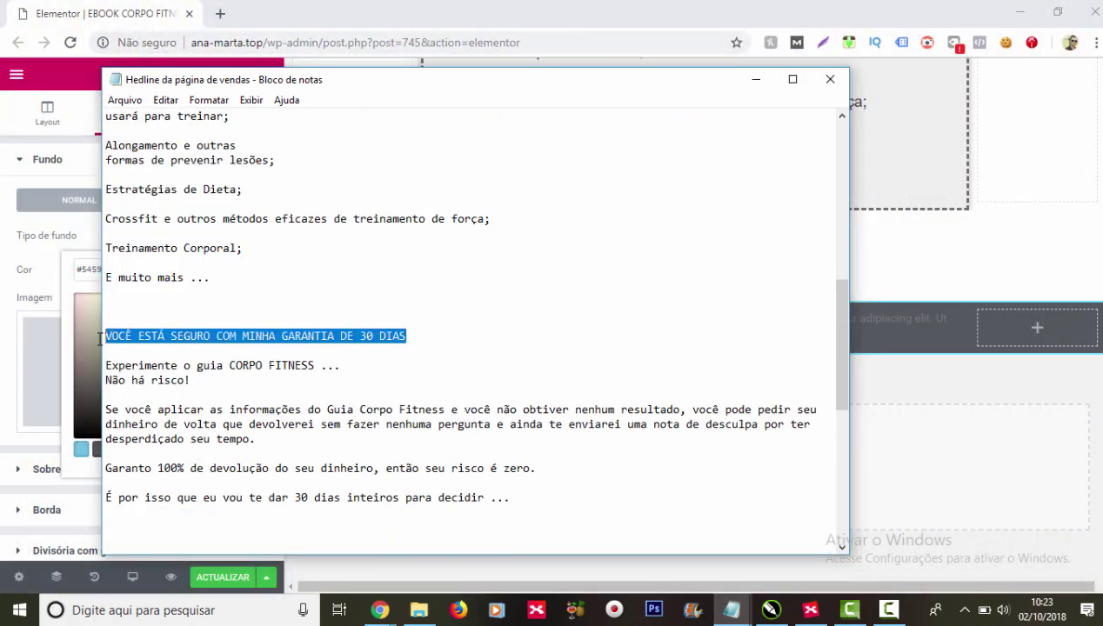
pyautogui.rightClick(186, 328)
pyautogui.click(246, 383)
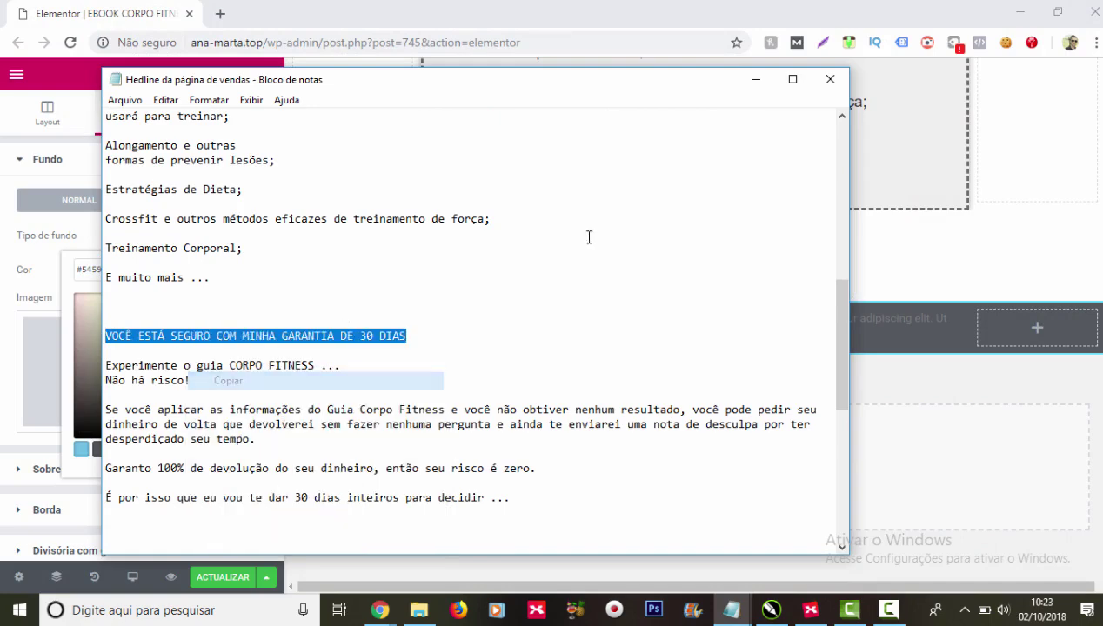
pyautogui.click(754, 80)
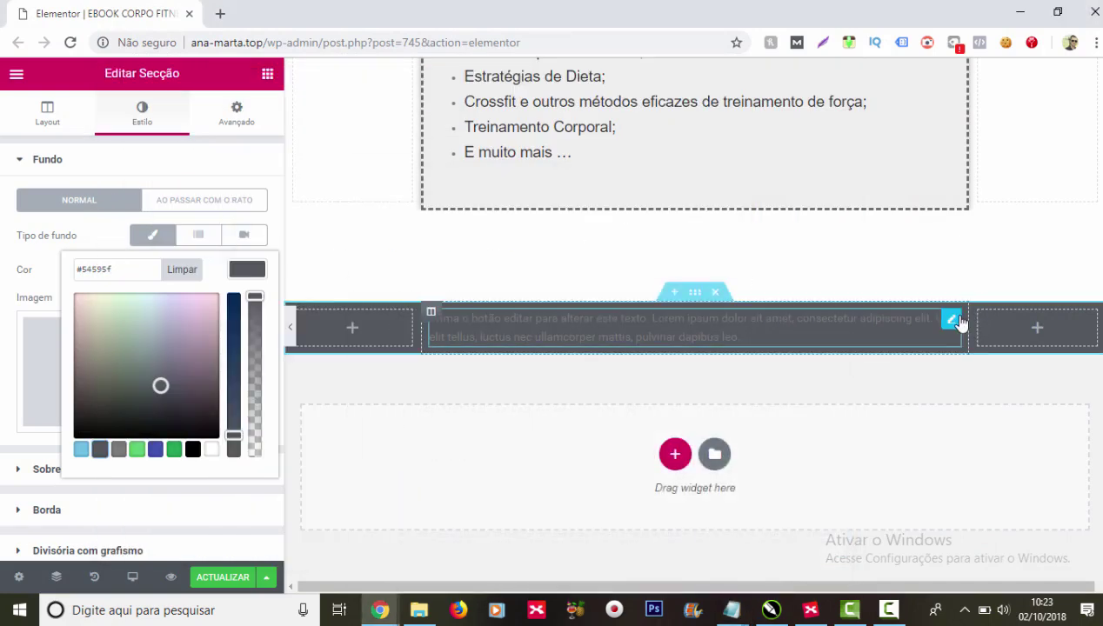
# Step: Replace the placeholder text in the dark section's text widget with the copied line "VOCÊ ESTÁ SEGURO COM MINHA GARANTIA DE 30 DIAS"
pyautogui.click(953, 319)
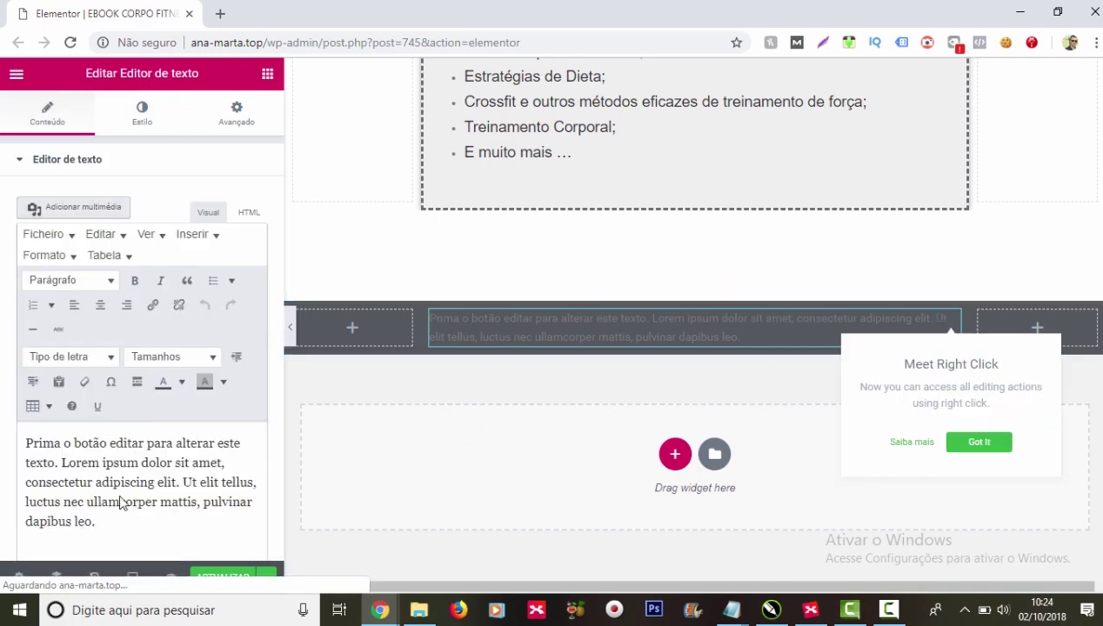
pyautogui.click(120, 499)
pyautogui.hotkey('ctrl', 'a')
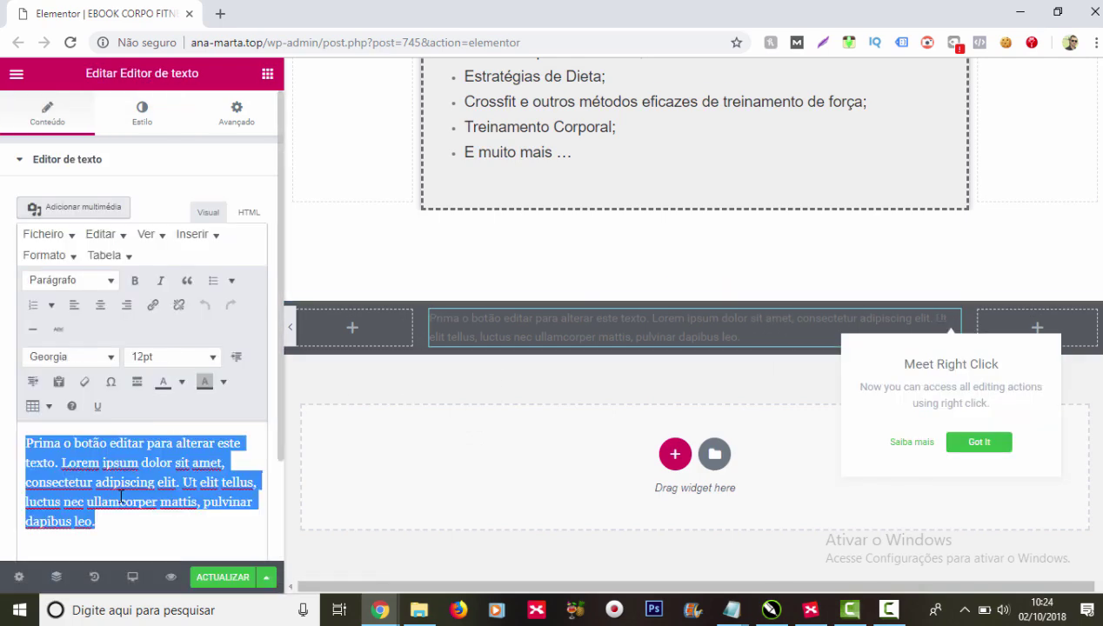
pyautogui.press('BackSpace')
pyautogui.hotkey('ctrl', 'v')
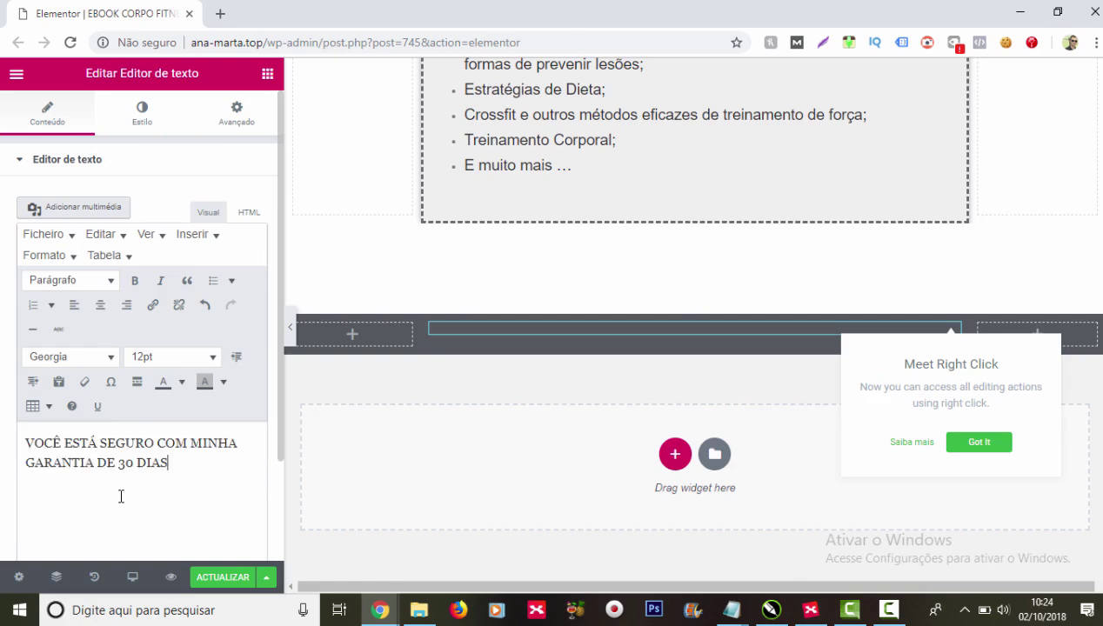
# Step: Set the guarantee heading to Arial at 24pt and center it
pyautogui.hotkey('ctrl', 'a')
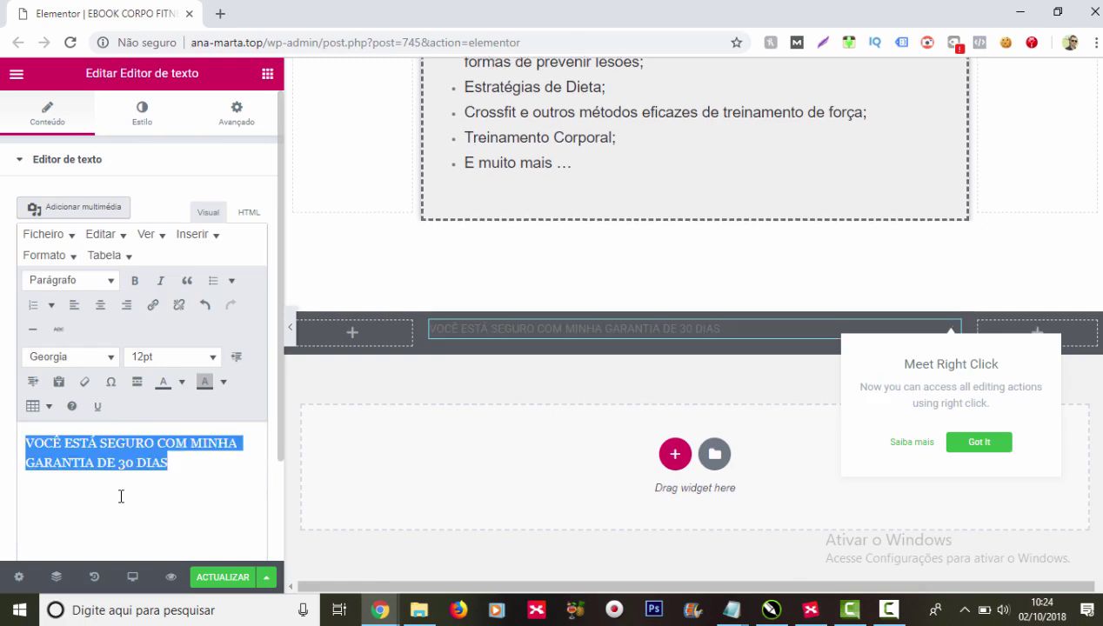
pyautogui.click(111, 359)
pyautogui.click(84, 224)
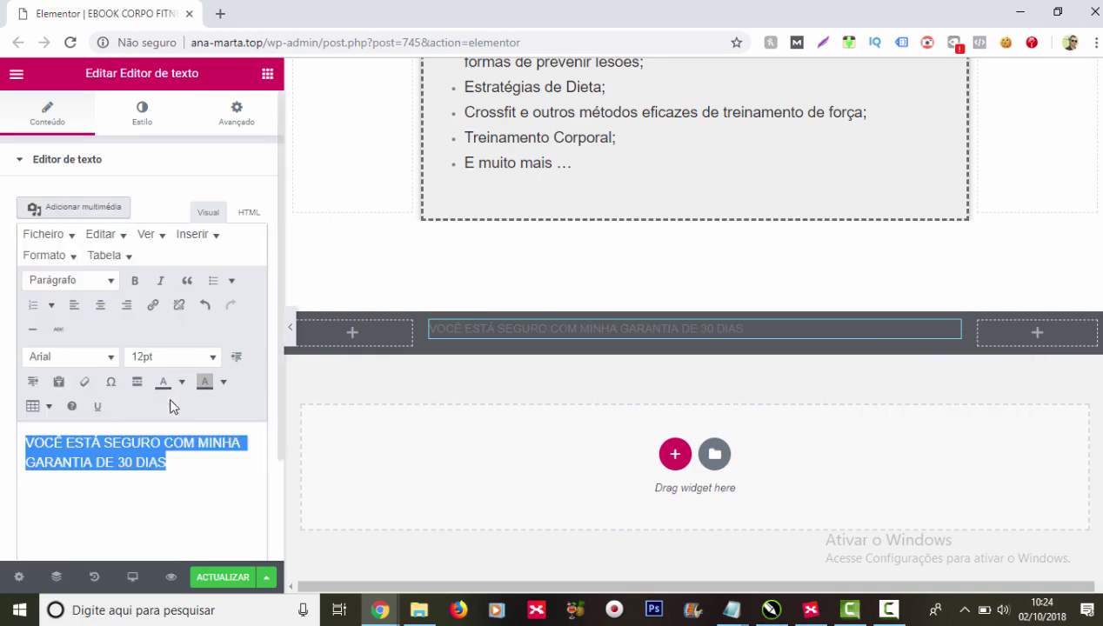
pyautogui.click(201, 359)
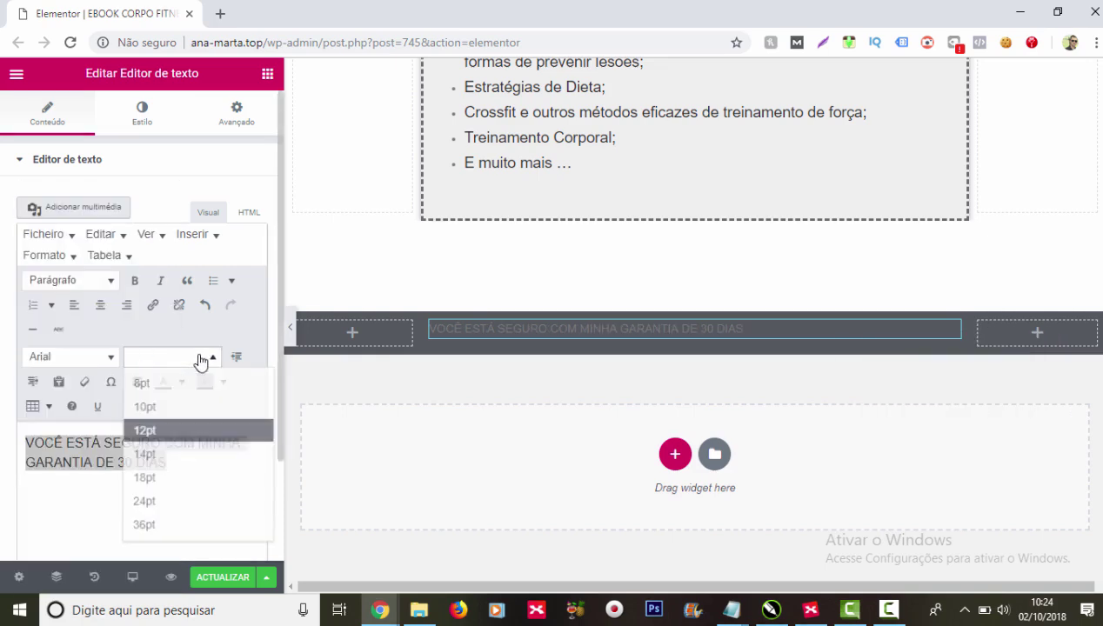
pyautogui.click(158, 503)
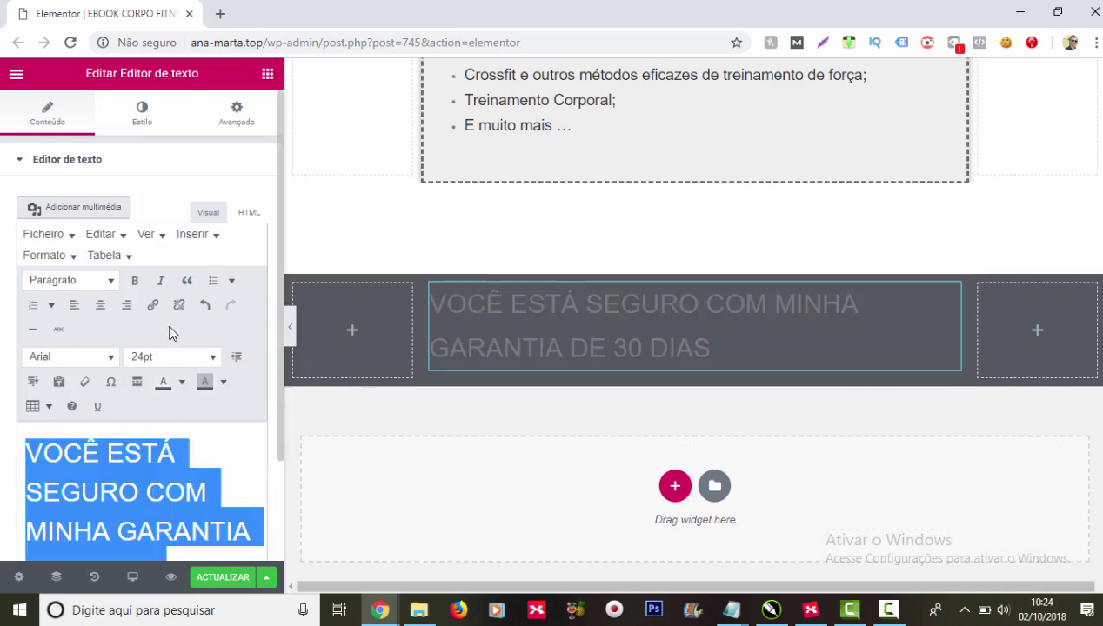
pyautogui.click(104, 308)
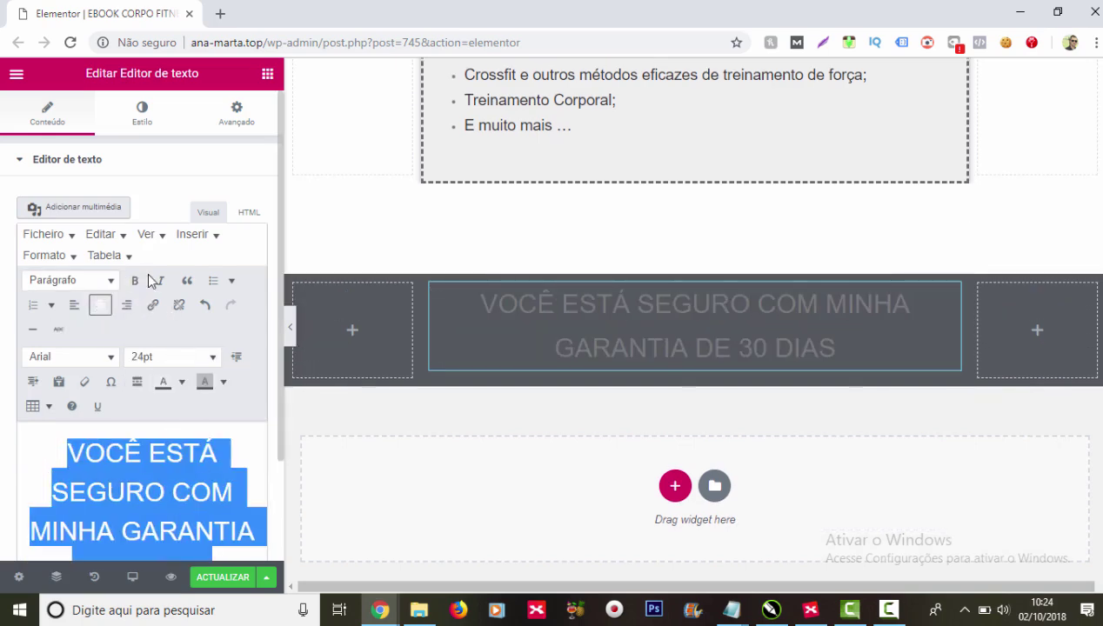
# Step: Make the guarantee heading bold and yellow, and insert a blank line above it
pyautogui.click(134, 280)
pyautogui.click(181, 382)
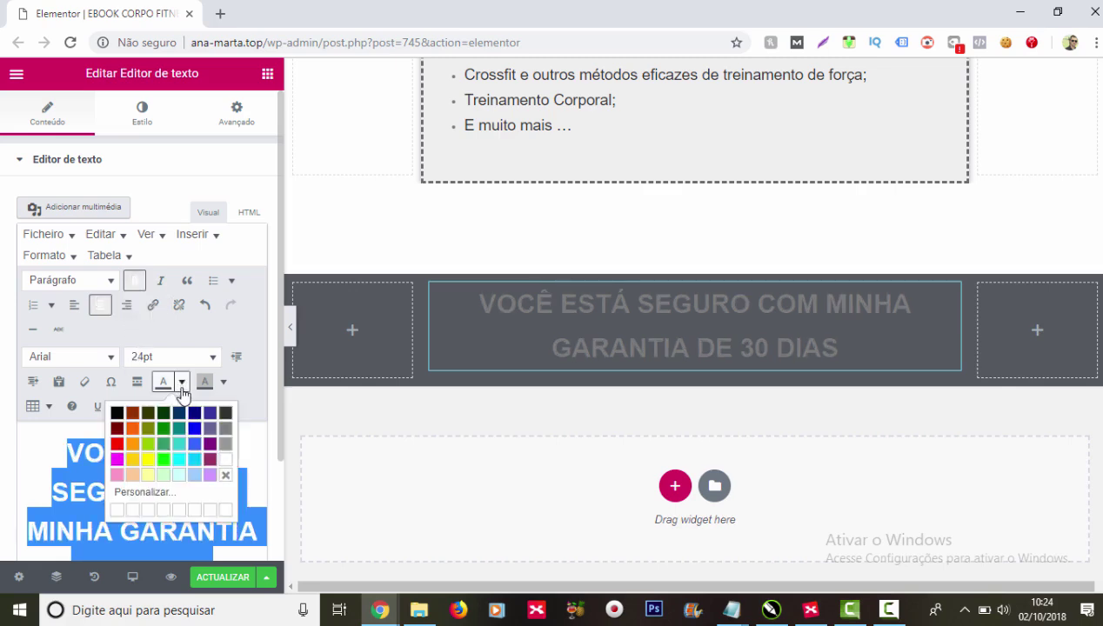
pyautogui.click(149, 459)
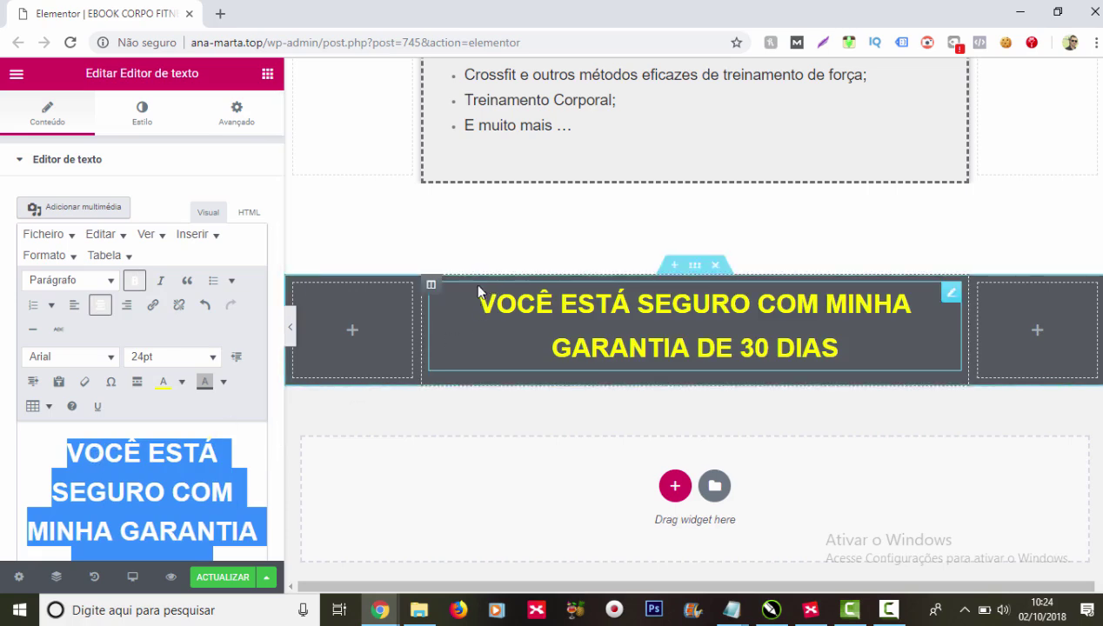
pyautogui.click(66, 449)
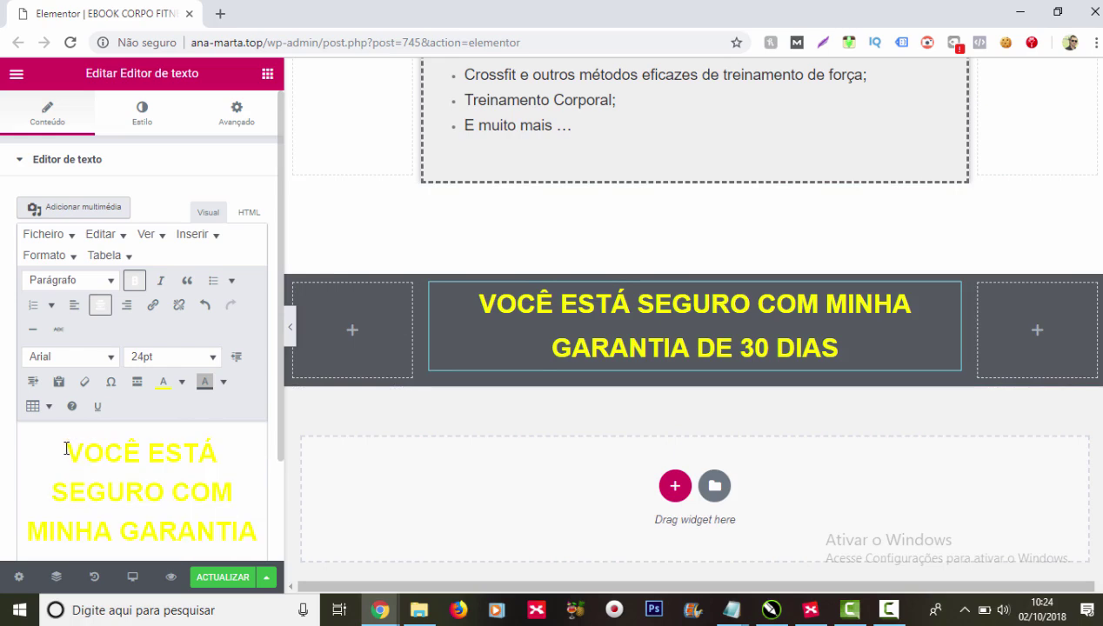
pyautogui.press('Return')
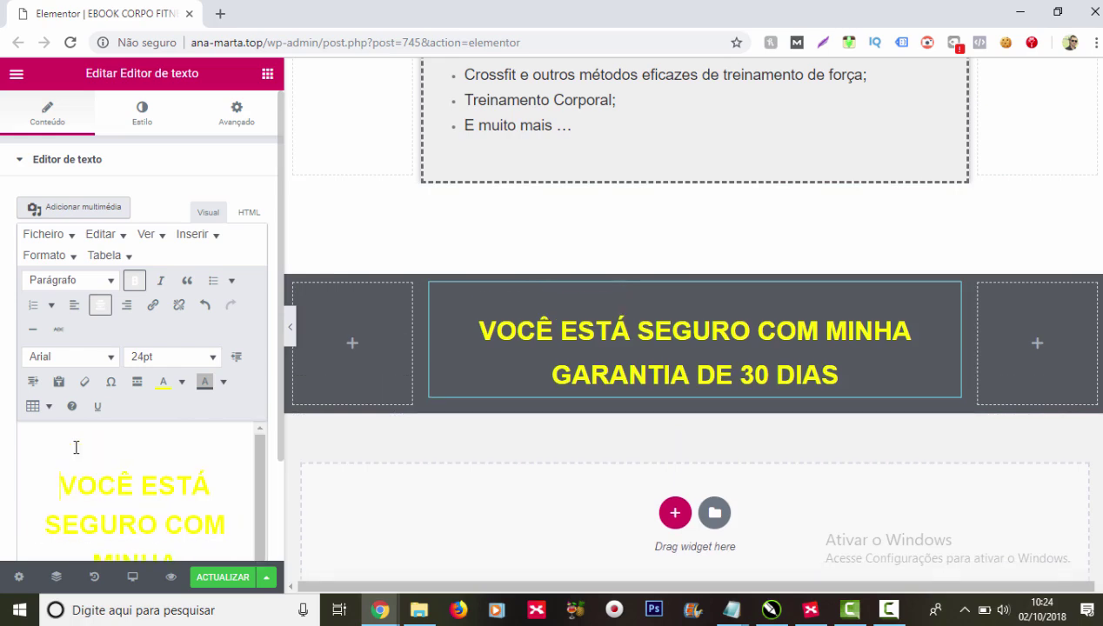
# Step: Add a single-column section below the guarantee heading and give it a white #ffffff background
pyautogui.scroll(-1, 655, 433)
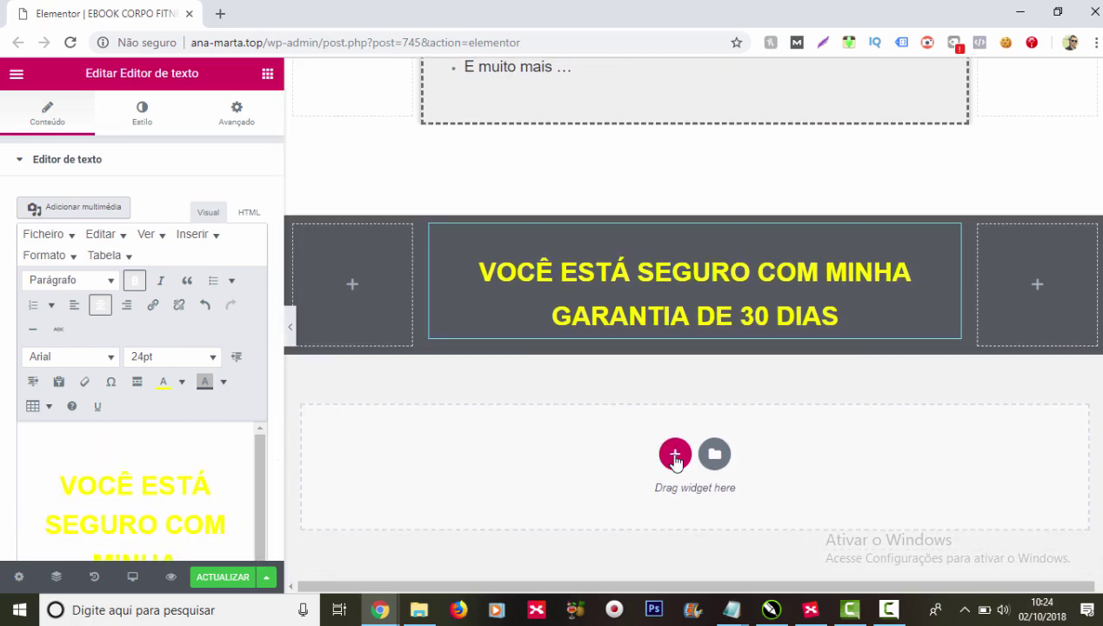
pyautogui.click(676, 457)
pyautogui.scroll(-1, 676, 461)
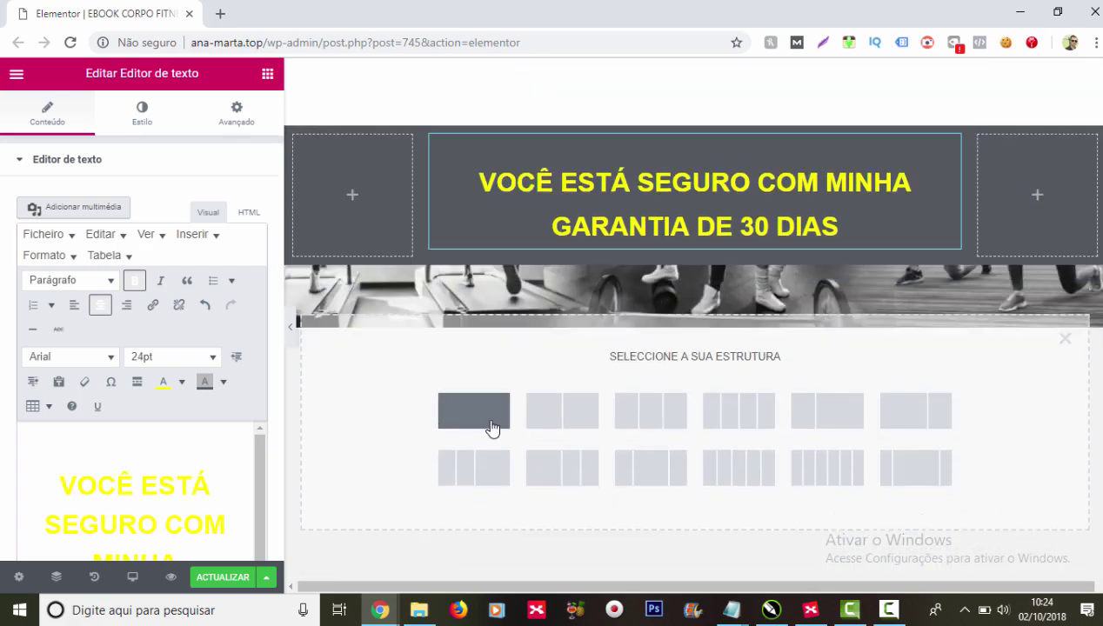
pyautogui.click(493, 428)
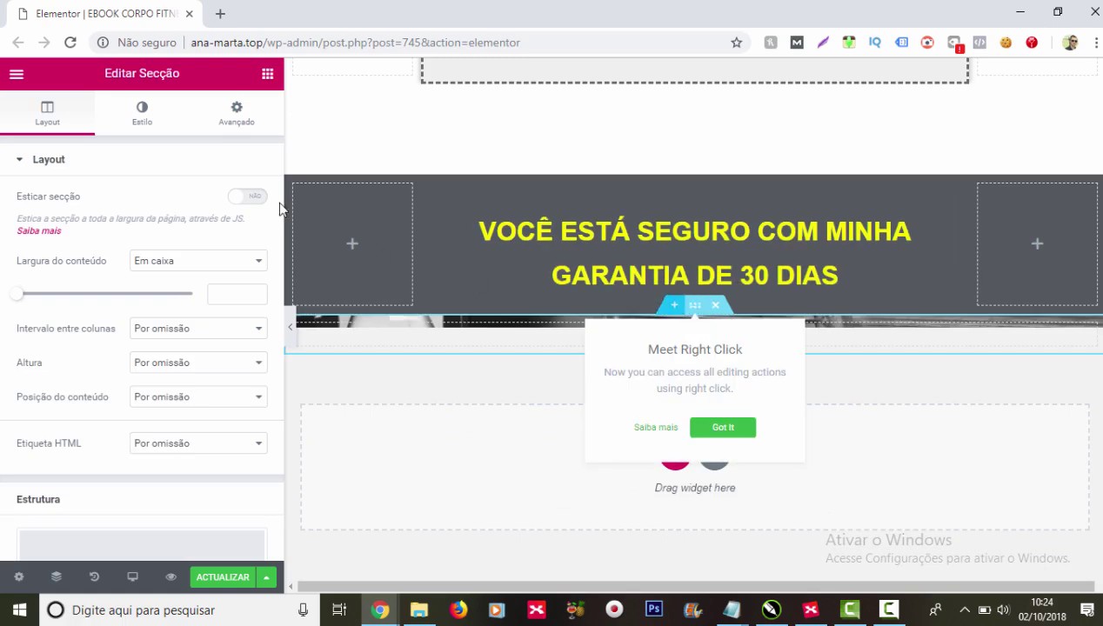
pyautogui.click(146, 120)
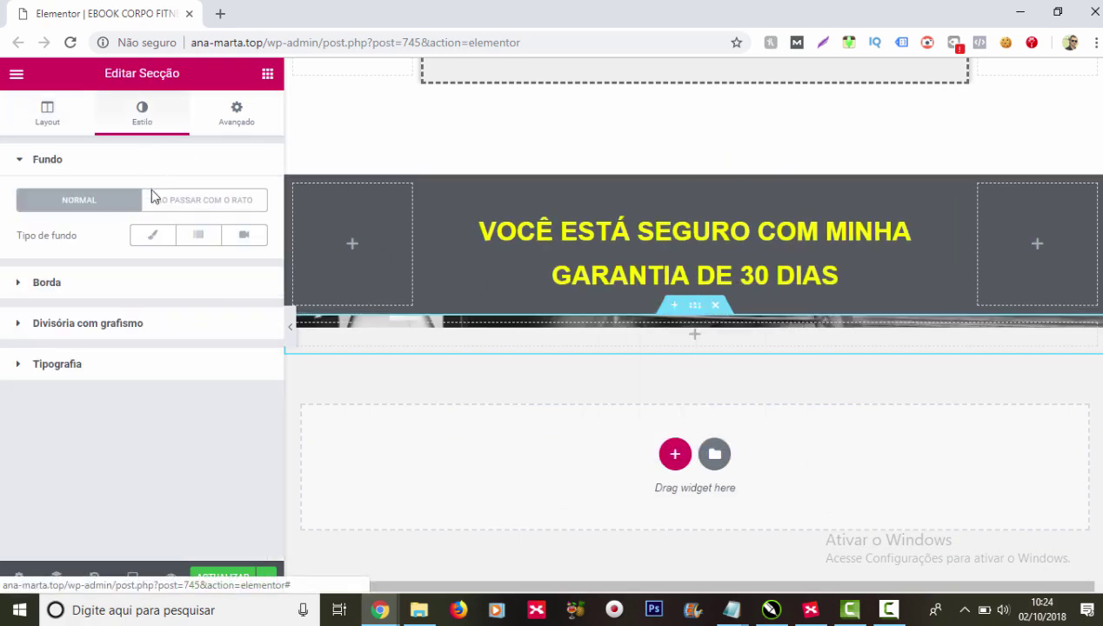
pyautogui.click(152, 235)
pyautogui.click(240, 273)
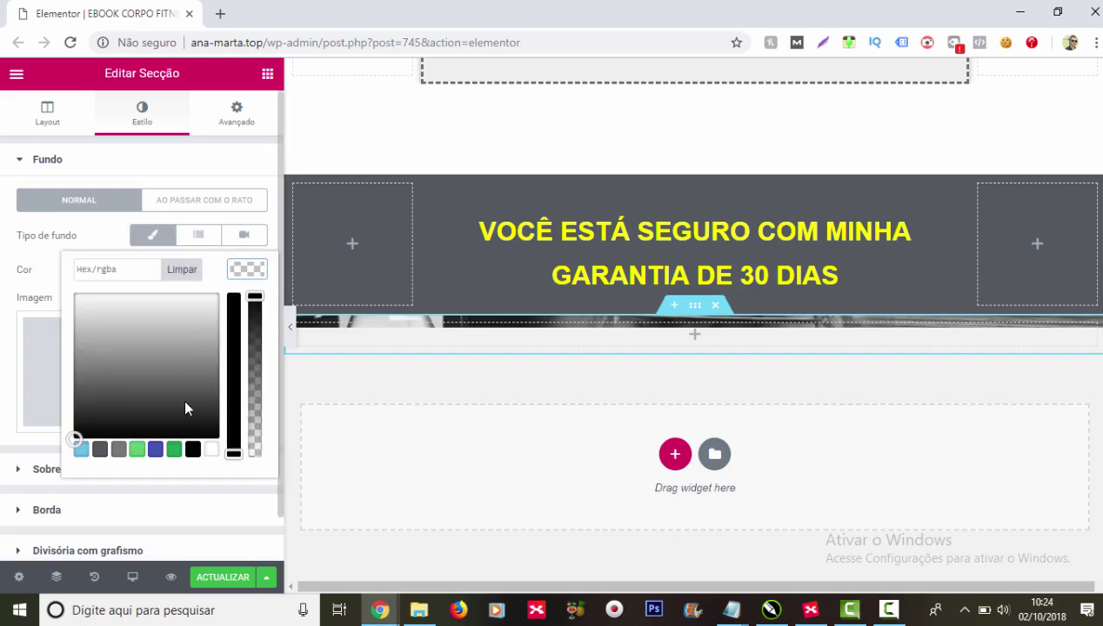
pyautogui.click(210, 450)
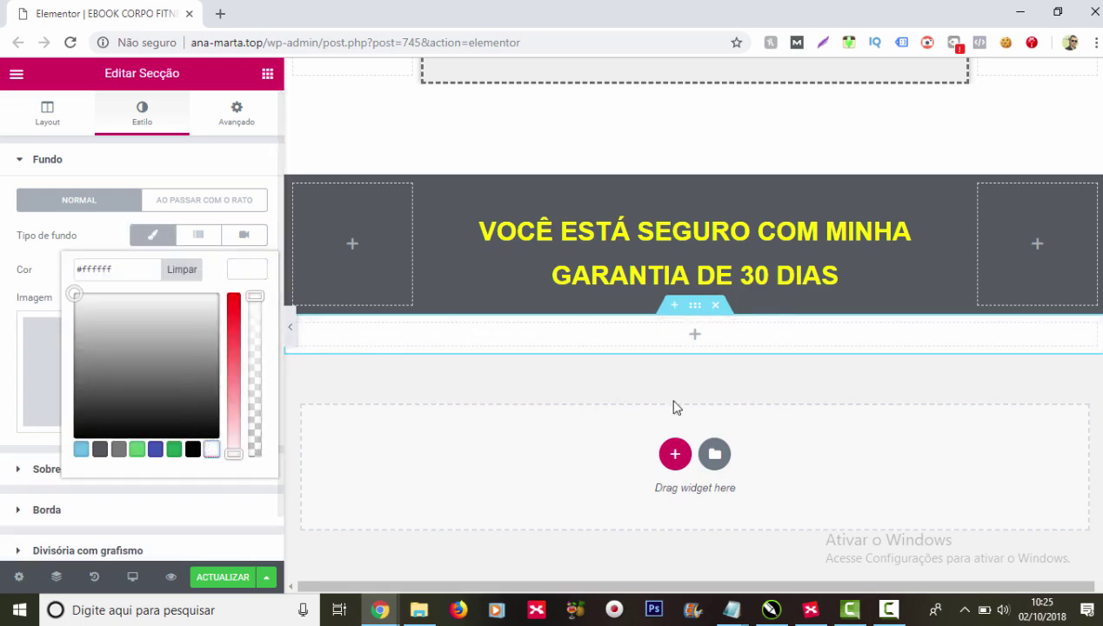
# Step: Place an Espaçador widget in the white section below the guarantee heading
pyautogui.click(695, 338)
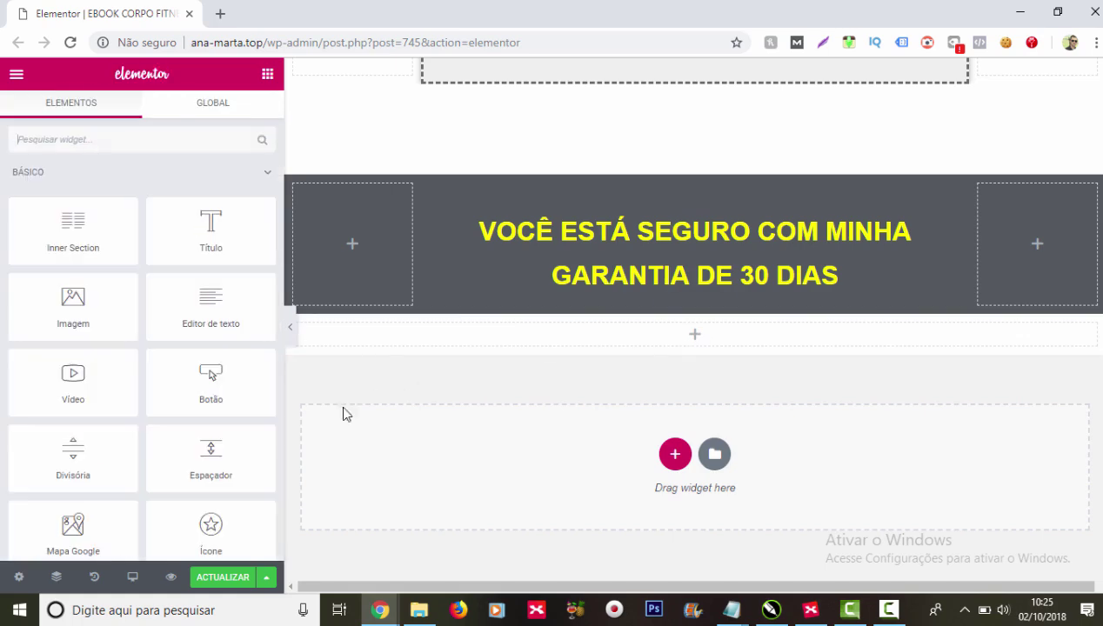
pyautogui.moveTo(257, 437); pyautogui.dragTo(706, 338)
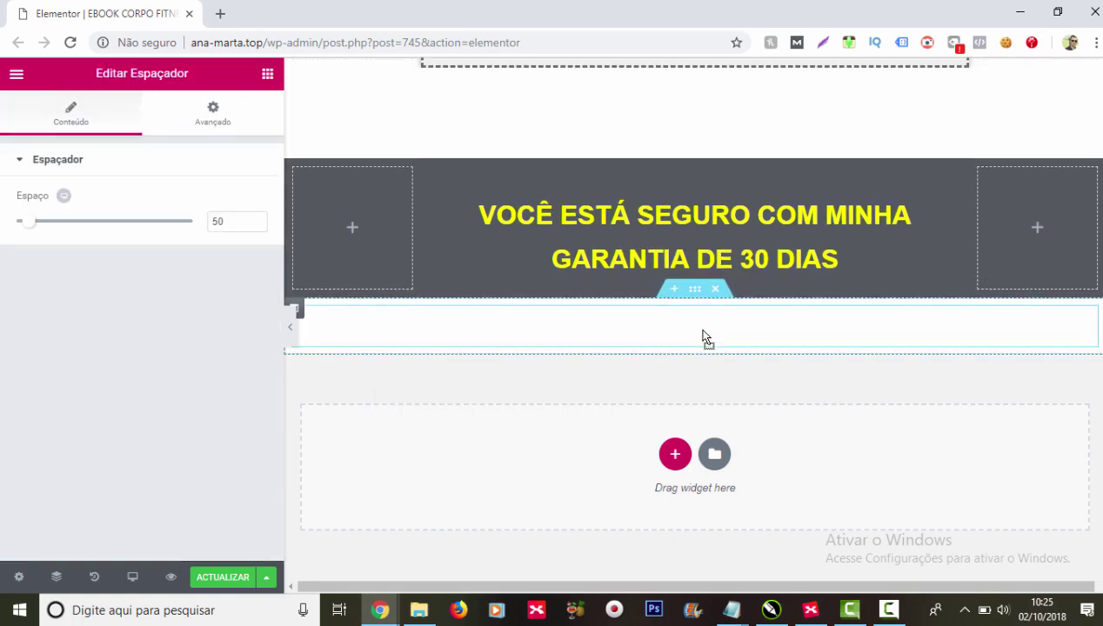
pyautogui.moveTo(659, 327)
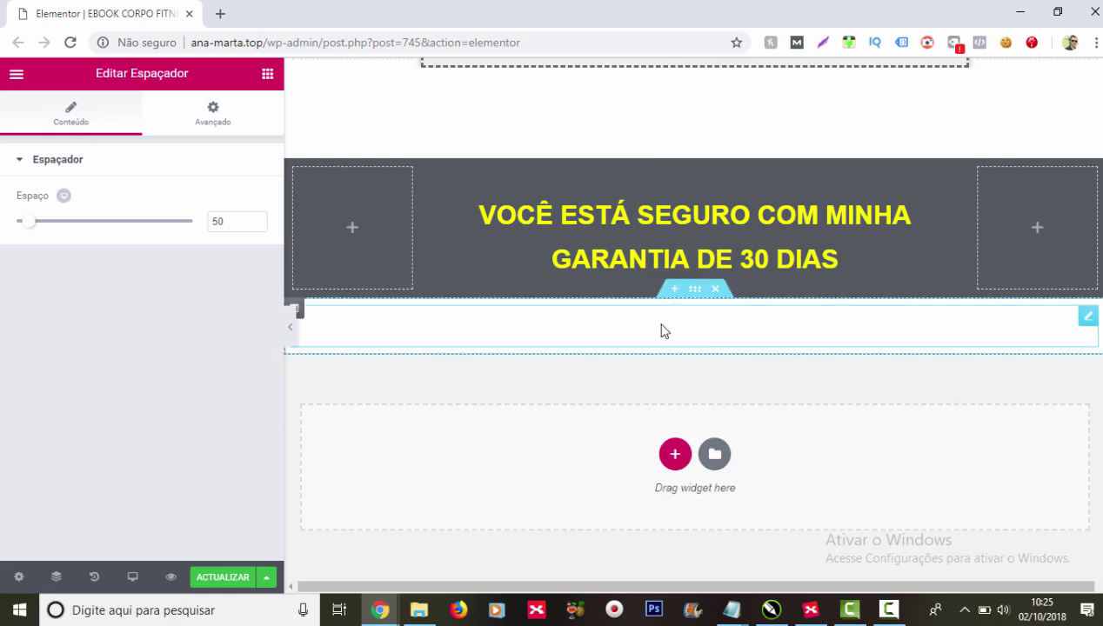
# Step: Add a Separação shape divider in dark grey #54595f to the upper edge of the white section below the guarantee heading
pyautogui.click(695, 291)
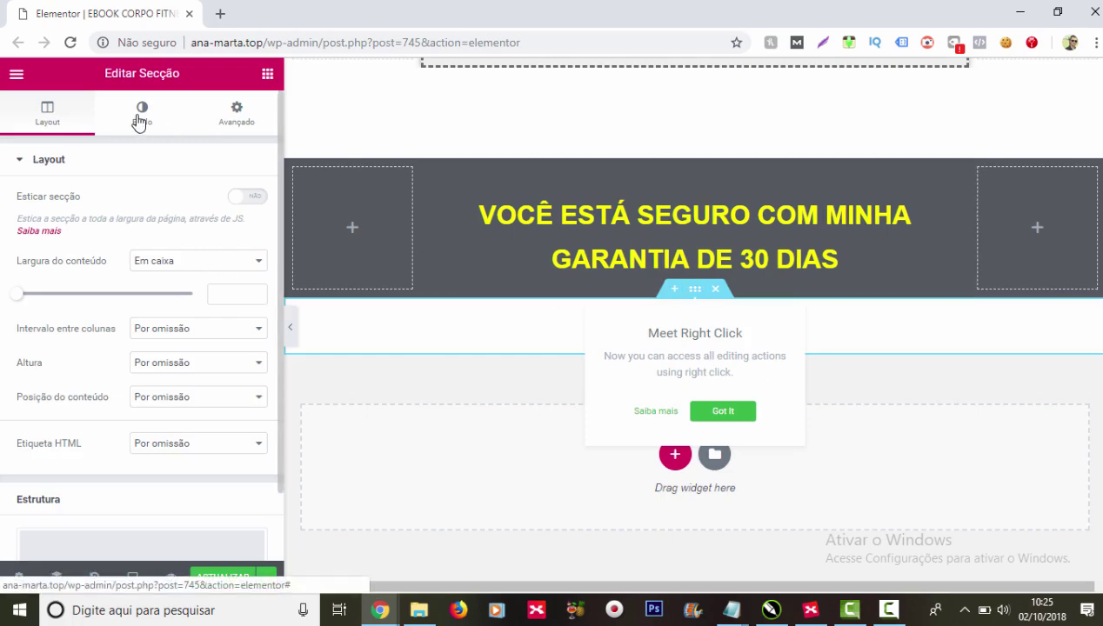
pyautogui.click(138, 122)
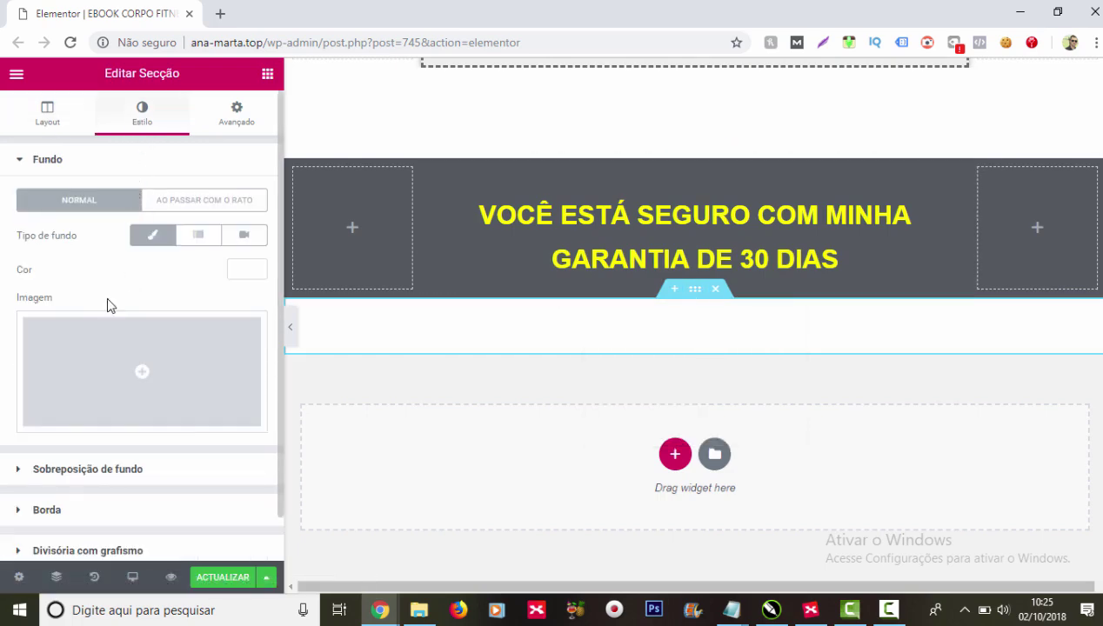
pyautogui.scroll(-1, 101, 348)
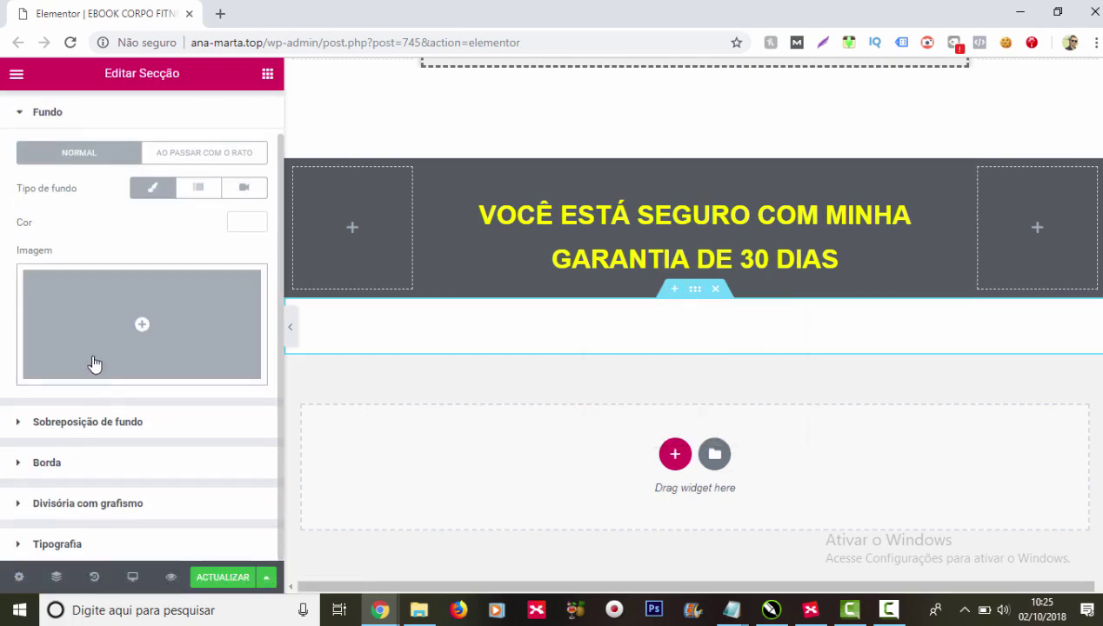
pyautogui.click(131, 504)
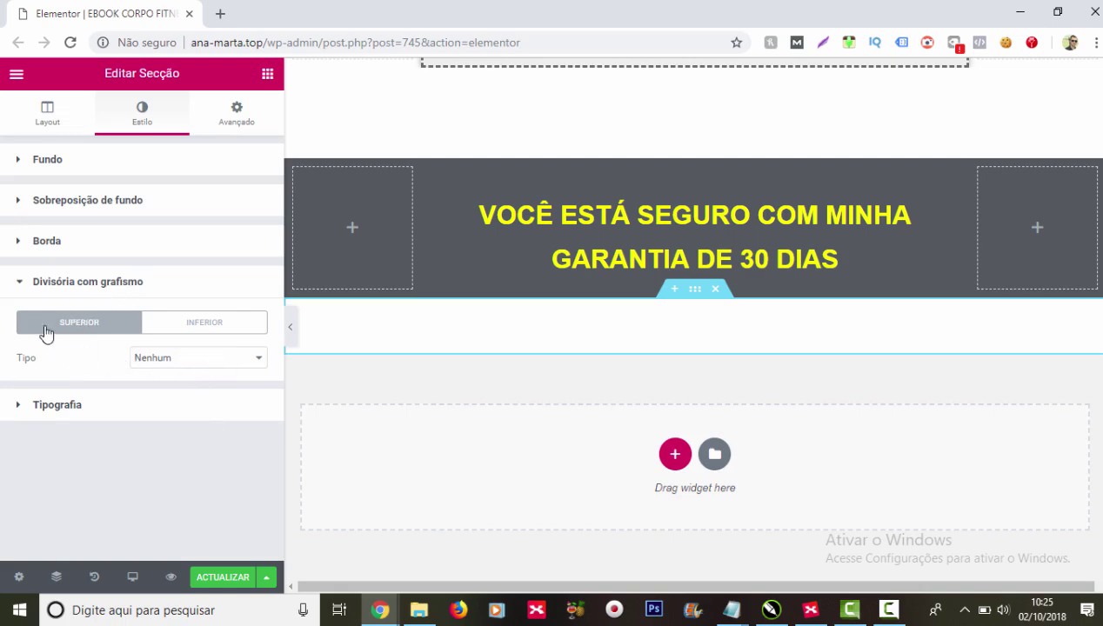
pyautogui.click(226, 374)
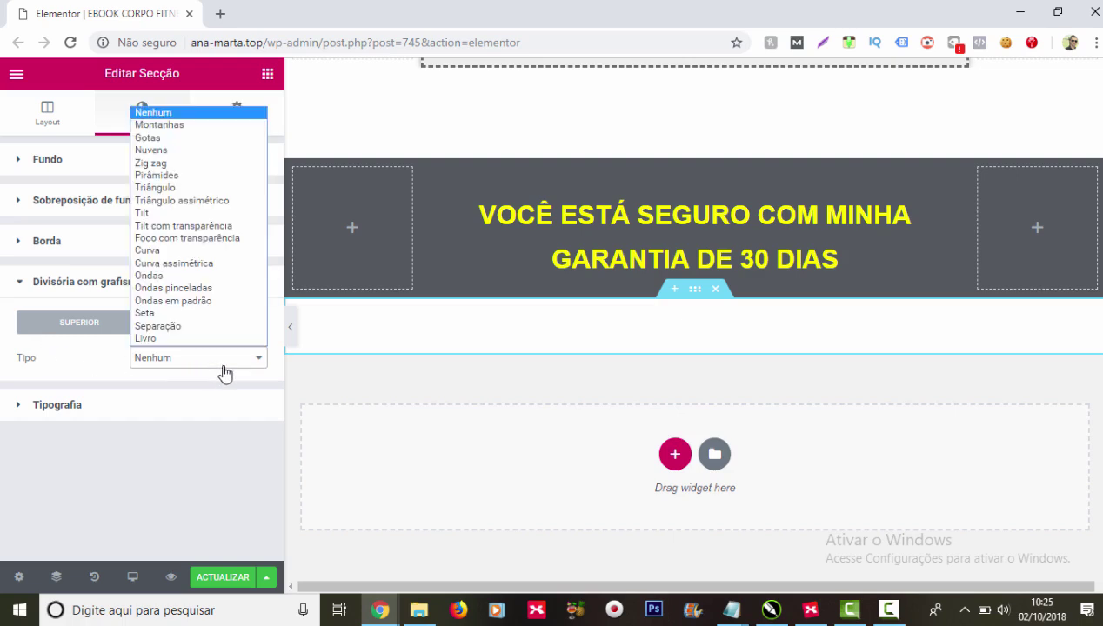
pyautogui.click(214, 326)
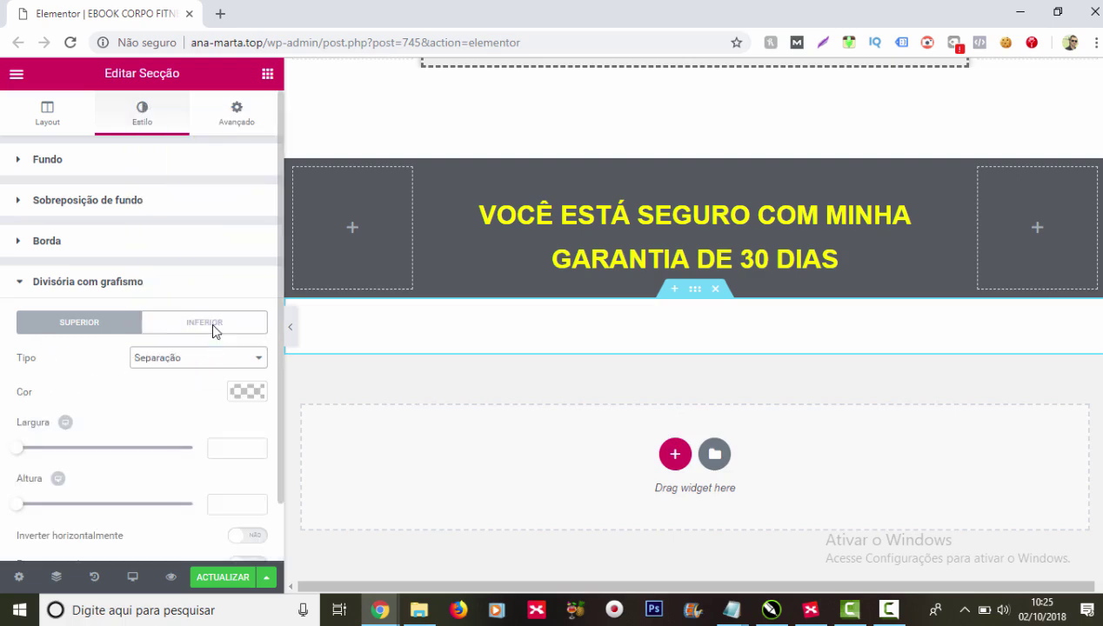
pyautogui.click(242, 394)
pyautogui.scroll(-1, 220, 467)
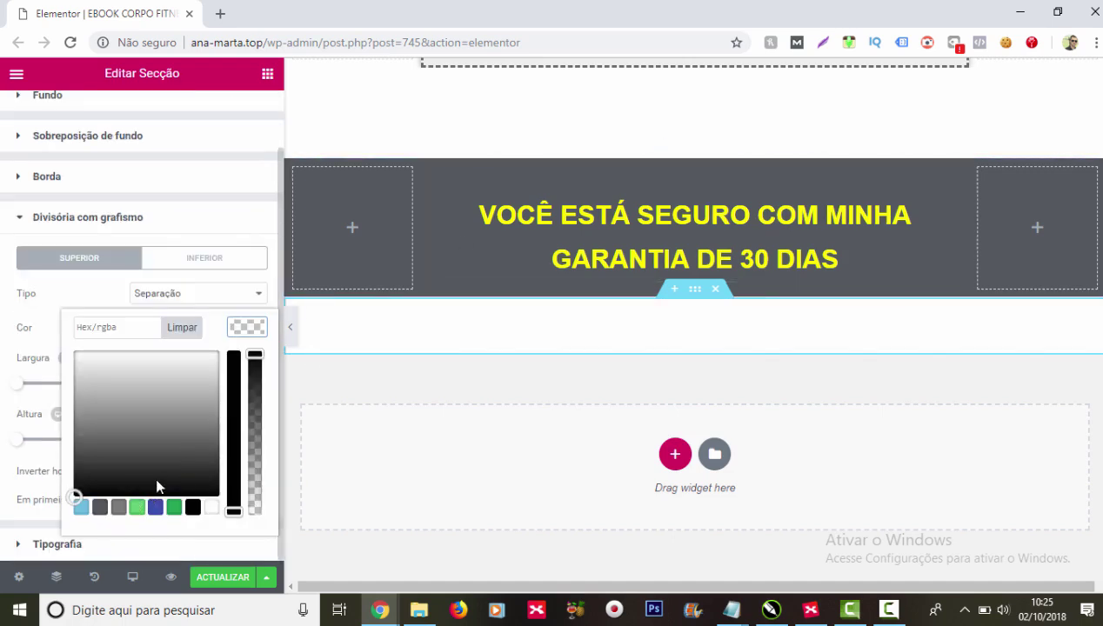
pyautogui.click(101, 507)
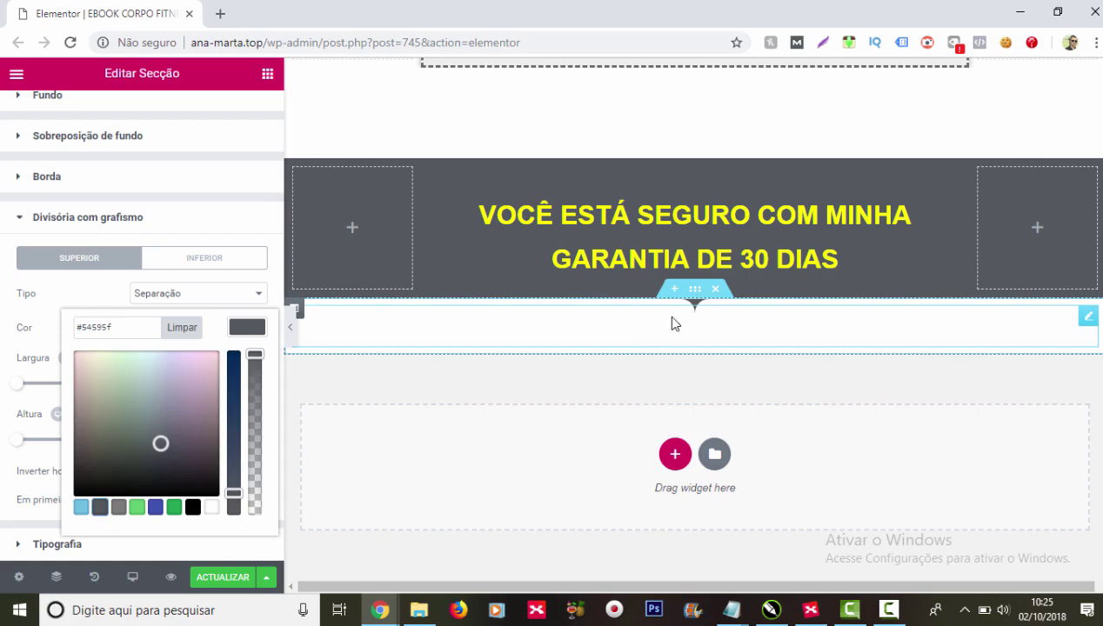
# Step: Set the upper shape divider's width to about 181 and update the page
pyautogui.click(51, 303)
pyautogui.moveTo(20, 385); pyautogui.dragTo(91, 389)
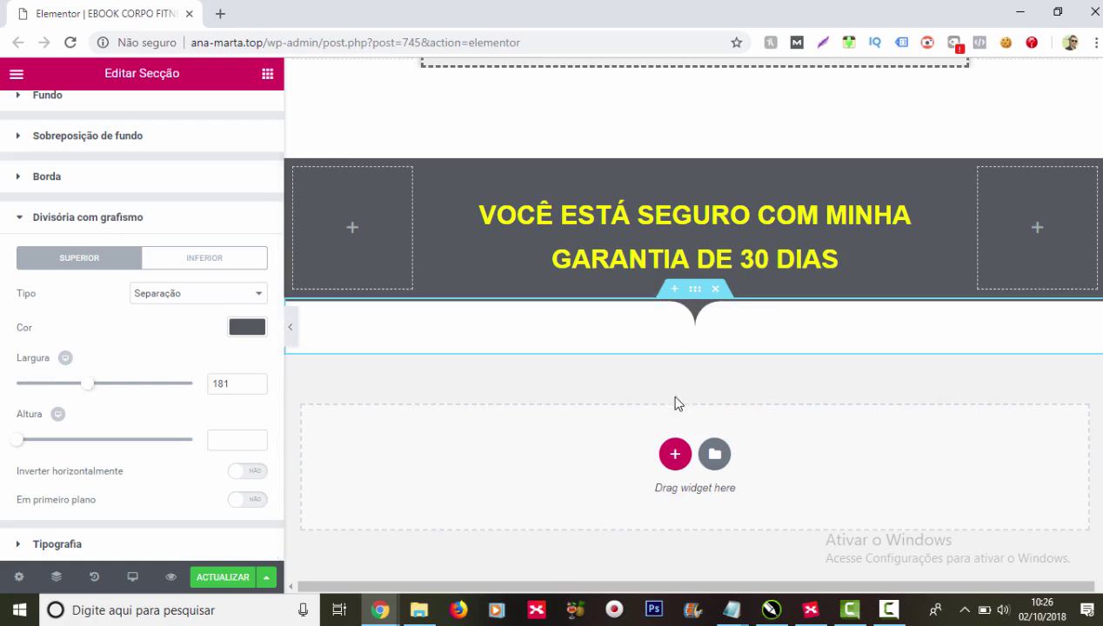
pyautogui.click(224, 579)
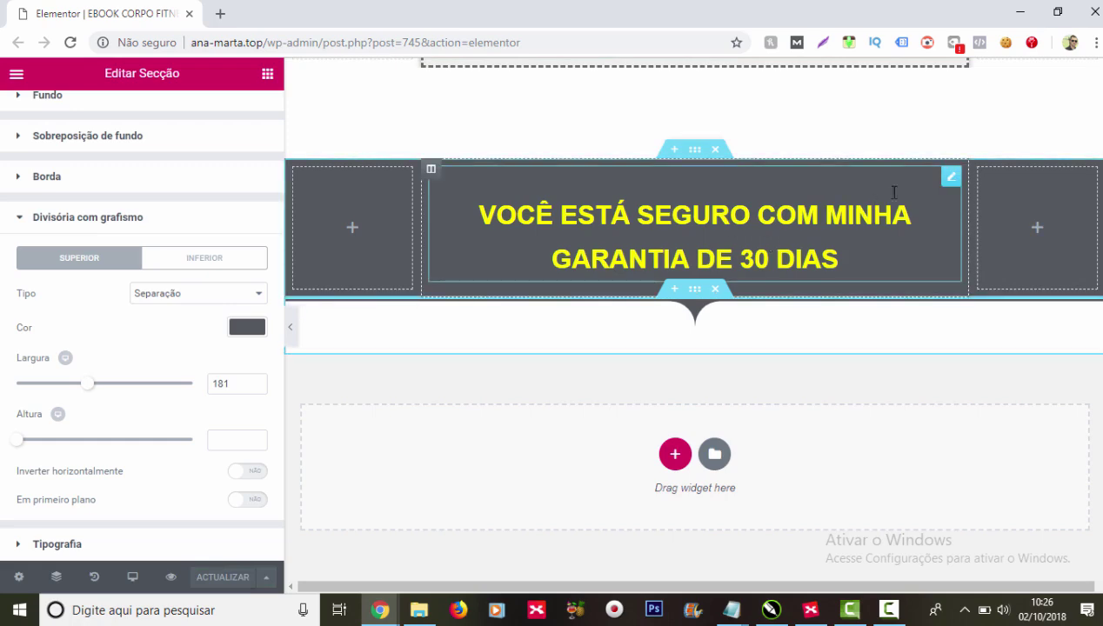
# Step: Underline "30 DIAS" in the guarantee heading and insert a blank line above the heading text
pyautogui.click(951, 179)
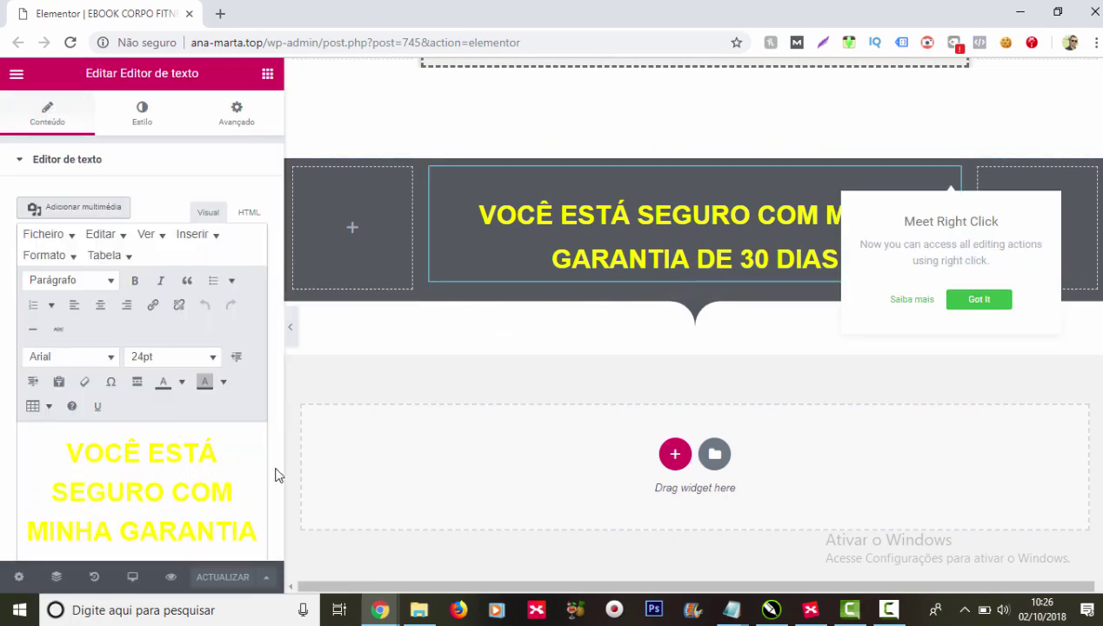
pyautogui.scroll(-1, 269, 498)
pyautogui.scroll(-1, 269, 497)
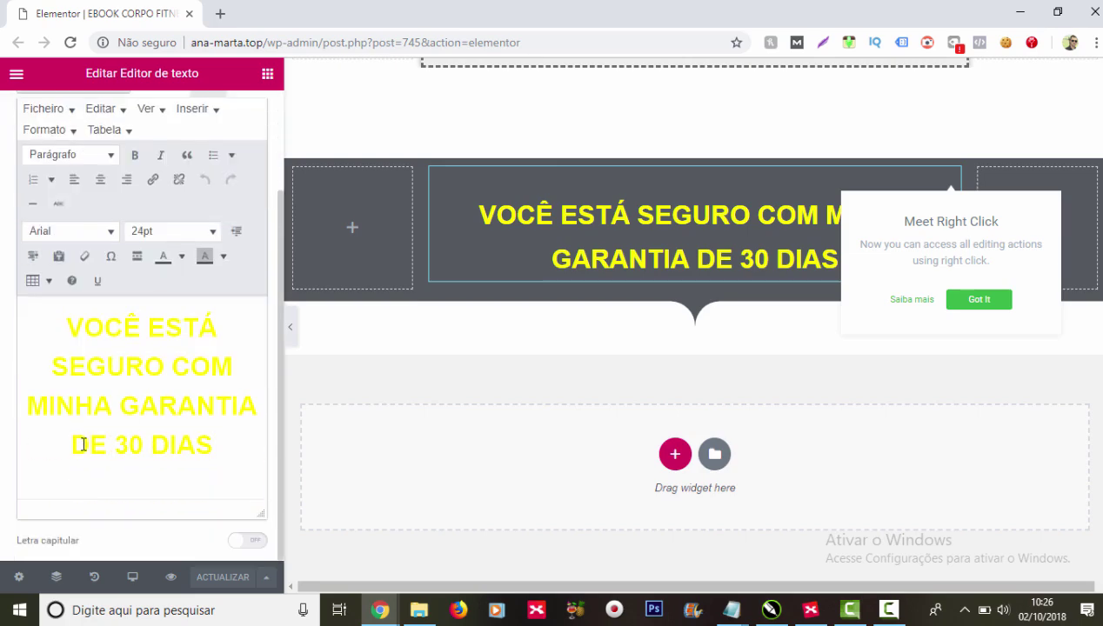
pyautogui.moveTo(125, 444); pyautogui.dragTo(215, 443)
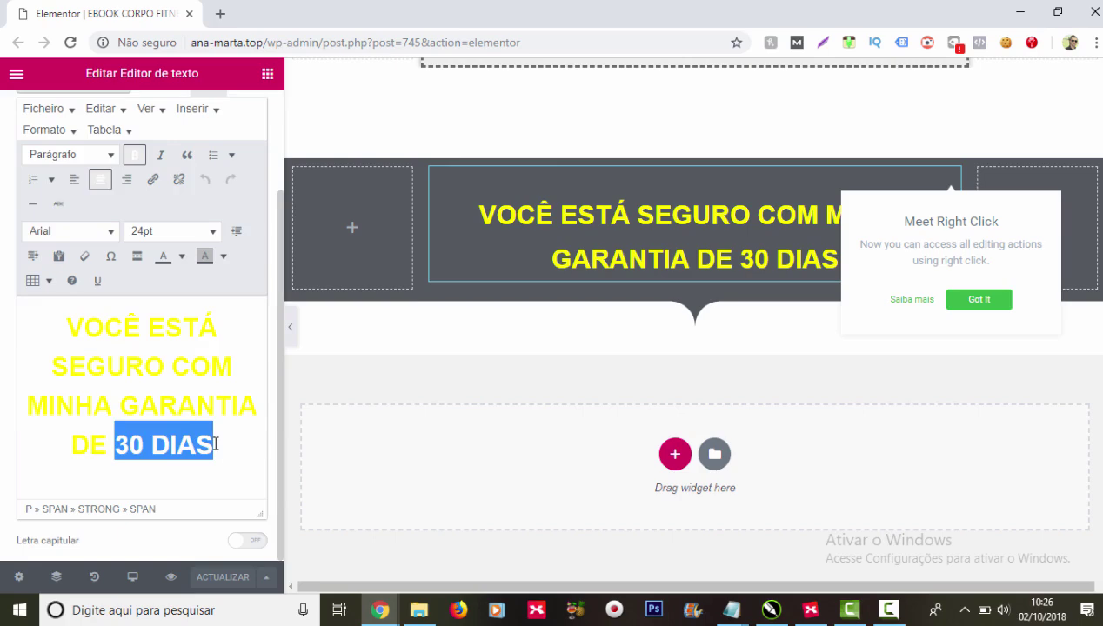
pyautogui.click(99, 284)
pyautogui.click(149, 443)
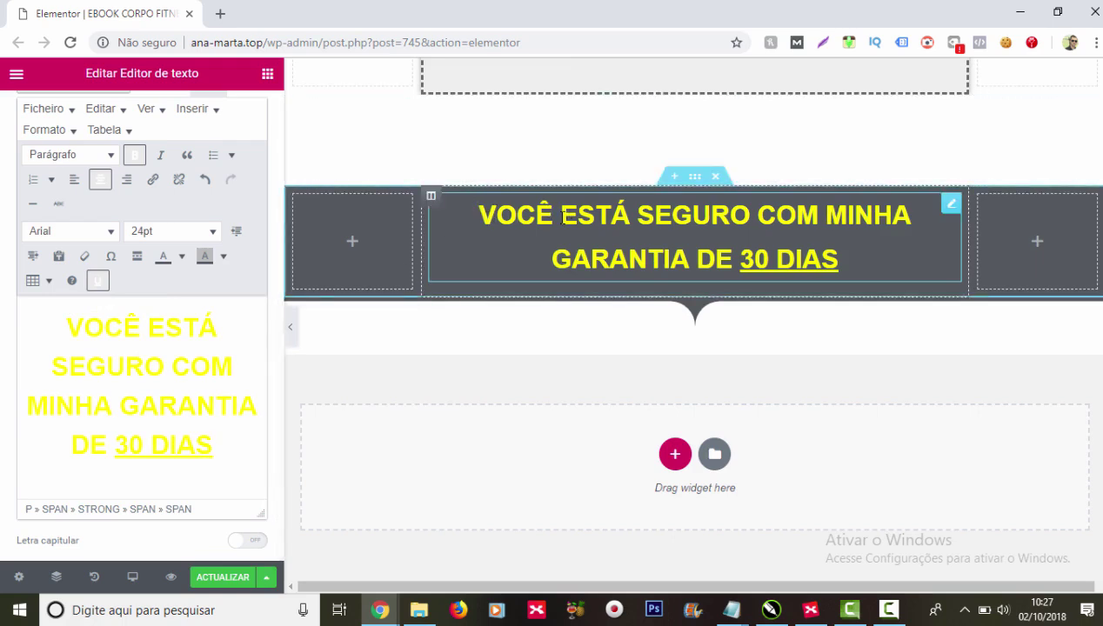
pyautogui.click(67, 327)
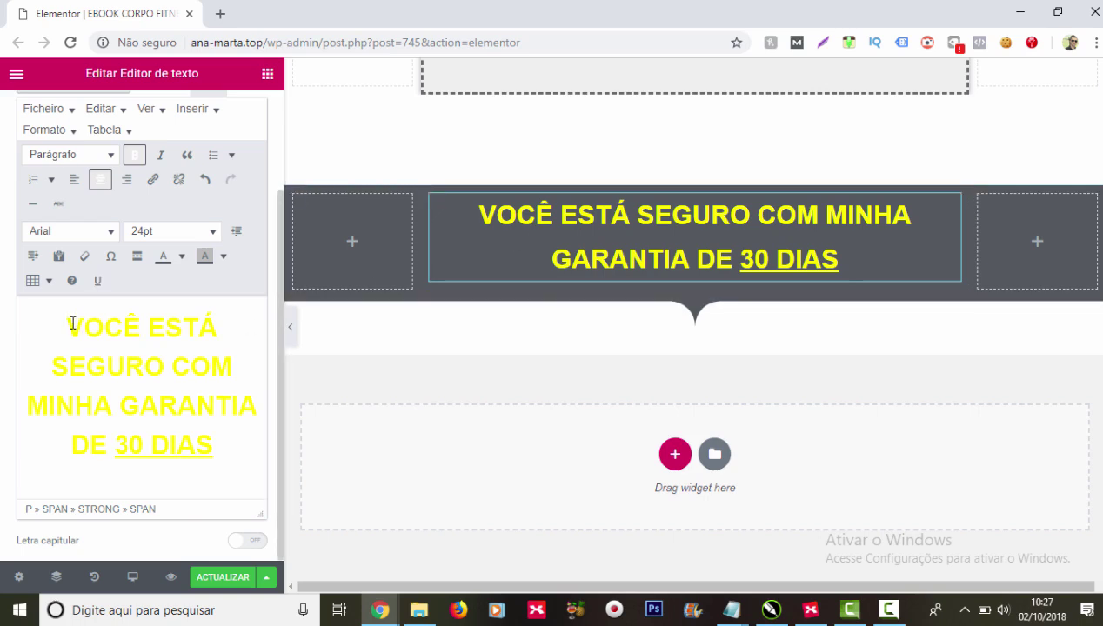
pyautogui.press('Return')
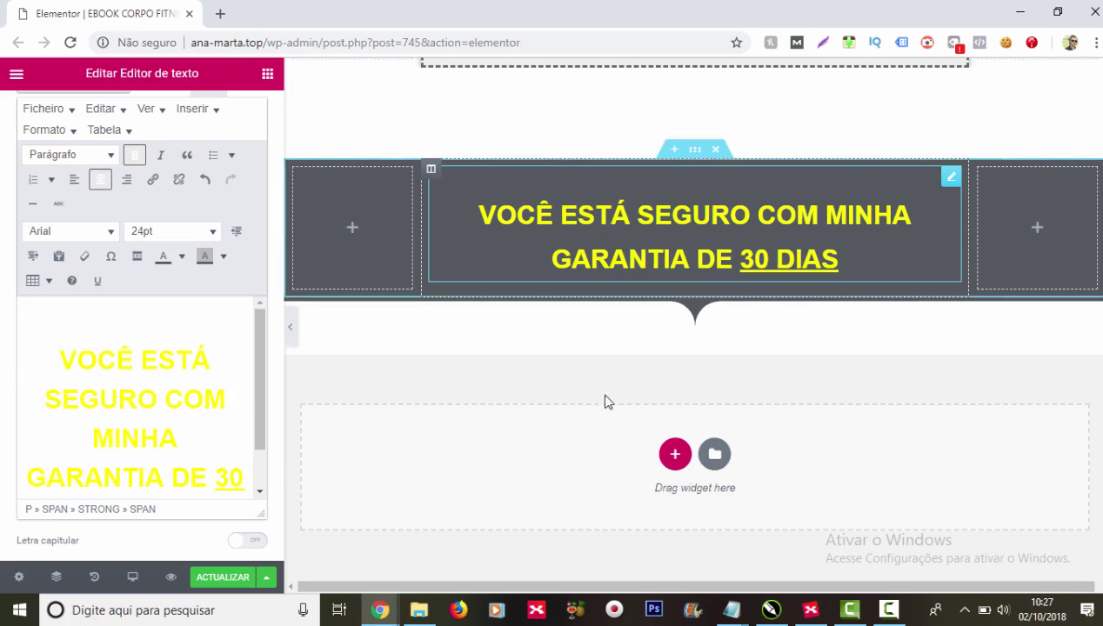
# Step: Add another single-column section below the shape divider section and give it a white #ffffff background
pyautogui.click(675, 454)
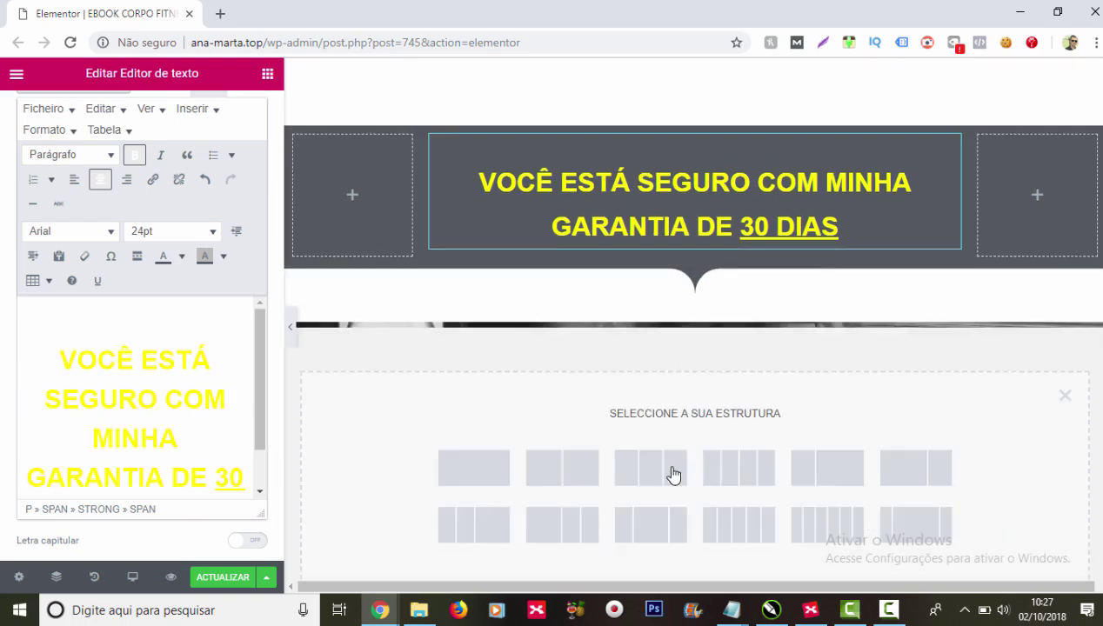
pyautogui.click(494, 469)
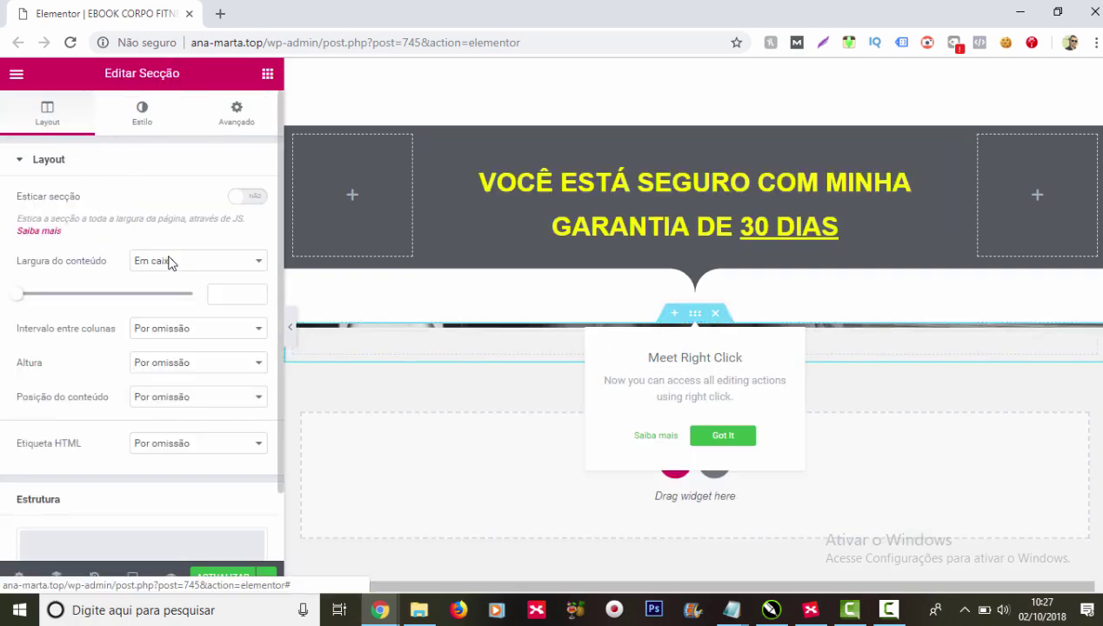
pyautogui.click(142, 113)
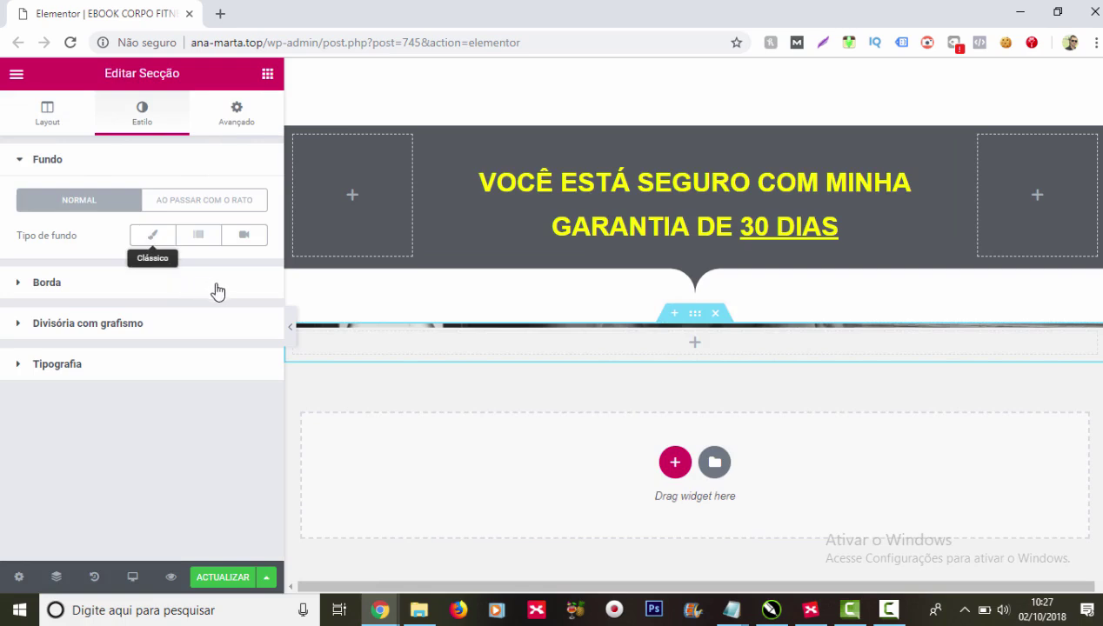
pyautogui.click(244, 272)
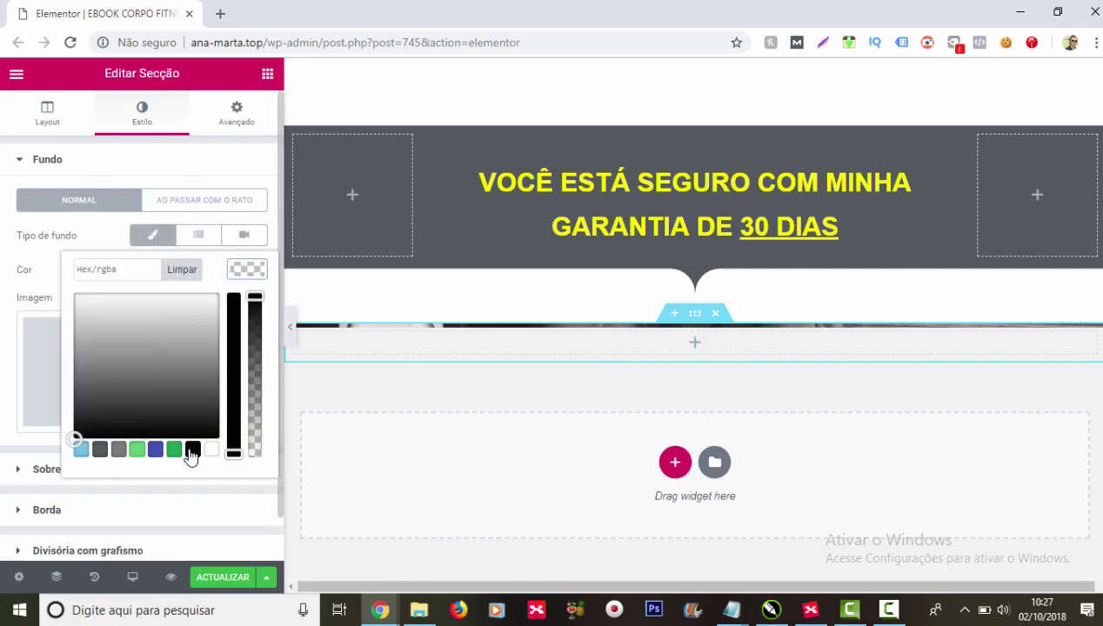
pyautogui.click(217, 450)
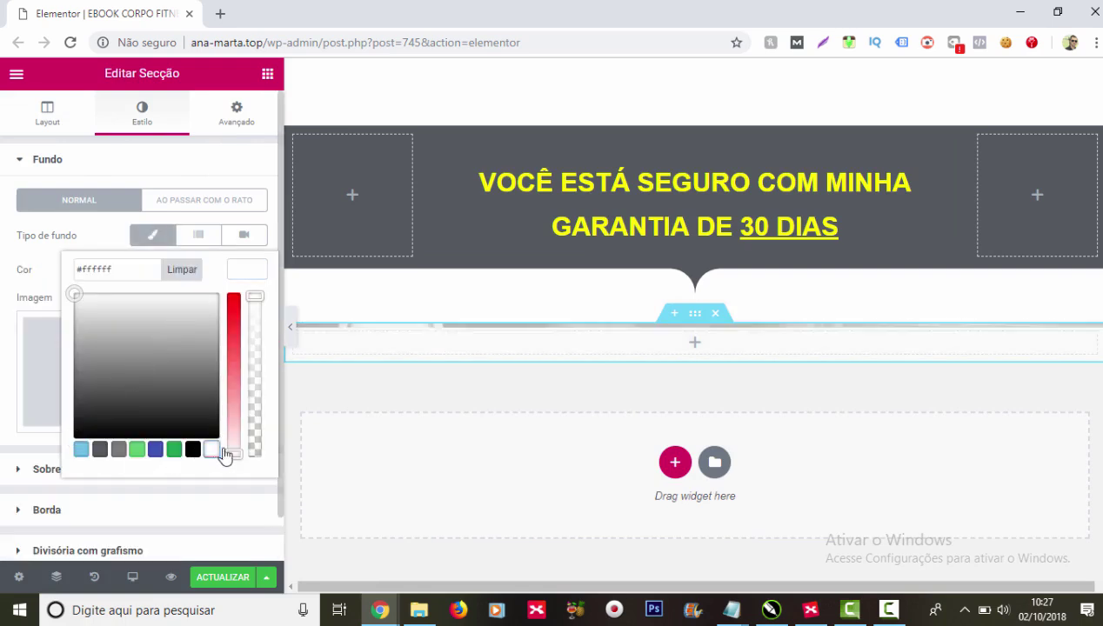
# Step: Place an Espaçador widget in the new white section and reduce its space to 10
pyautogui.click(695, 348)
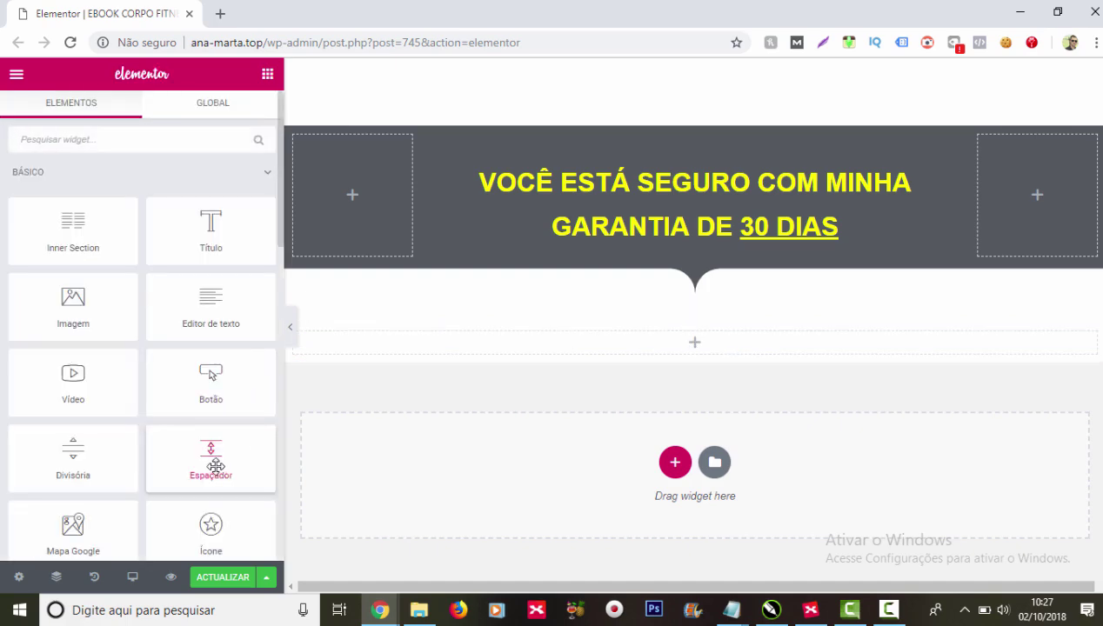
pyautogui.moveTo(214, 456); pyautogui.dragTo(729, 350)
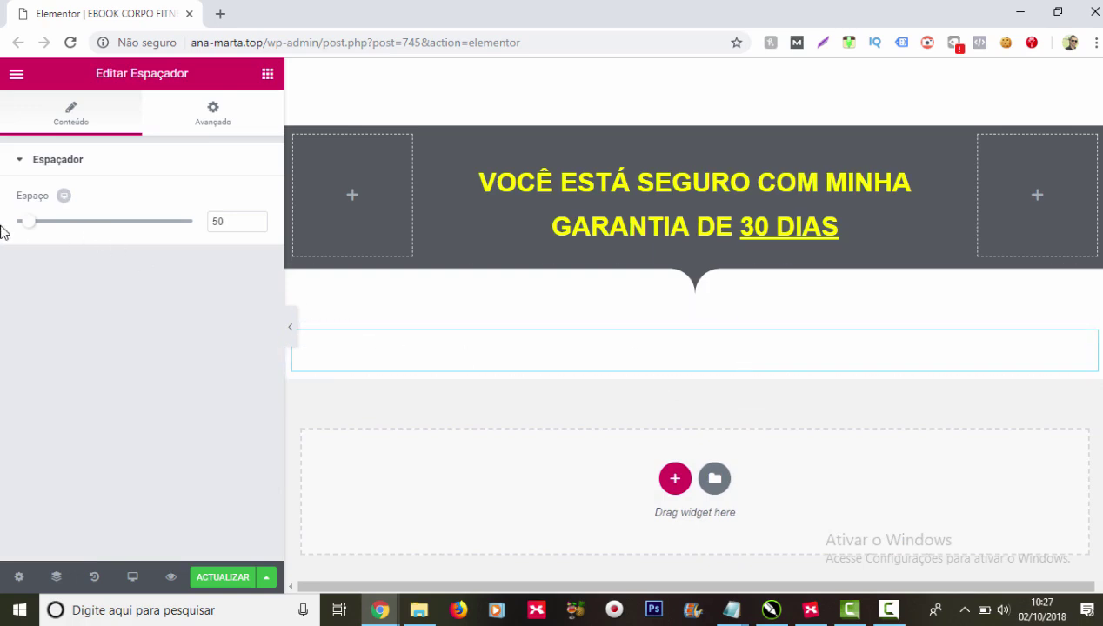
pyautogui.moveTo(22, 223); pyautogui.dragTo(2, 223)
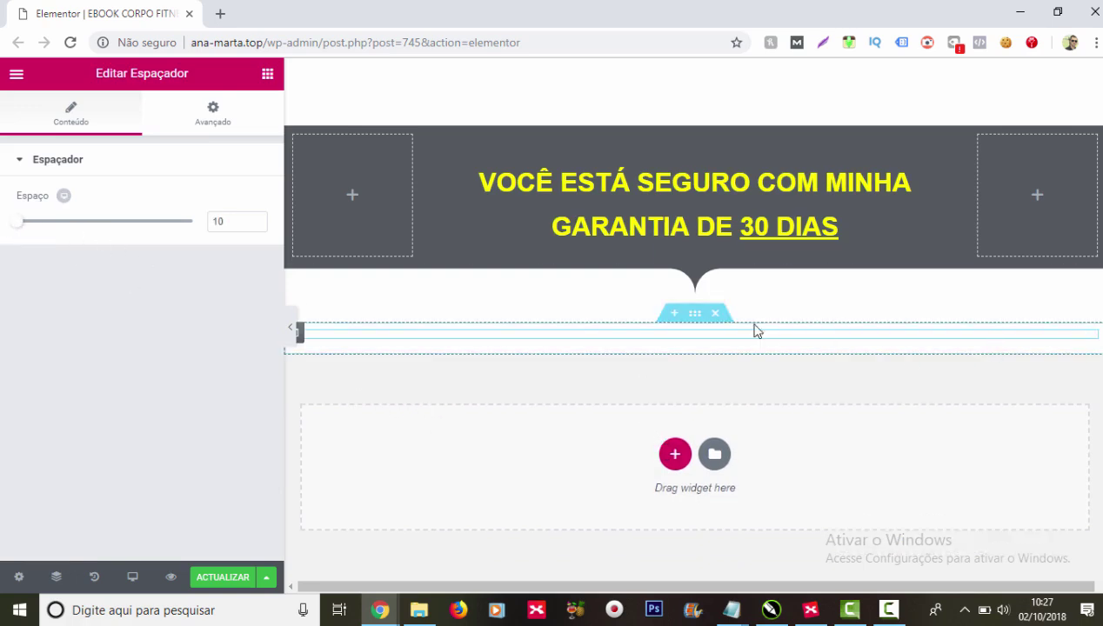
# Step: Add a three-column section with a wide middle column below the spacer and give it a white #ffffff background
pyautogui.click(675, 453)
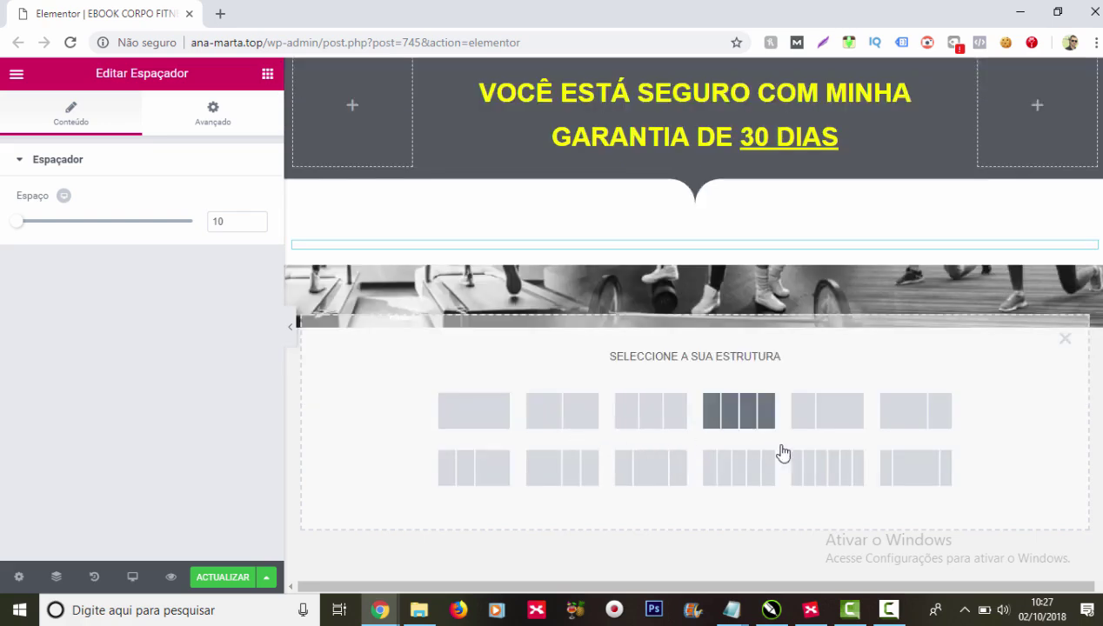
pyautogui.click(910, 478)
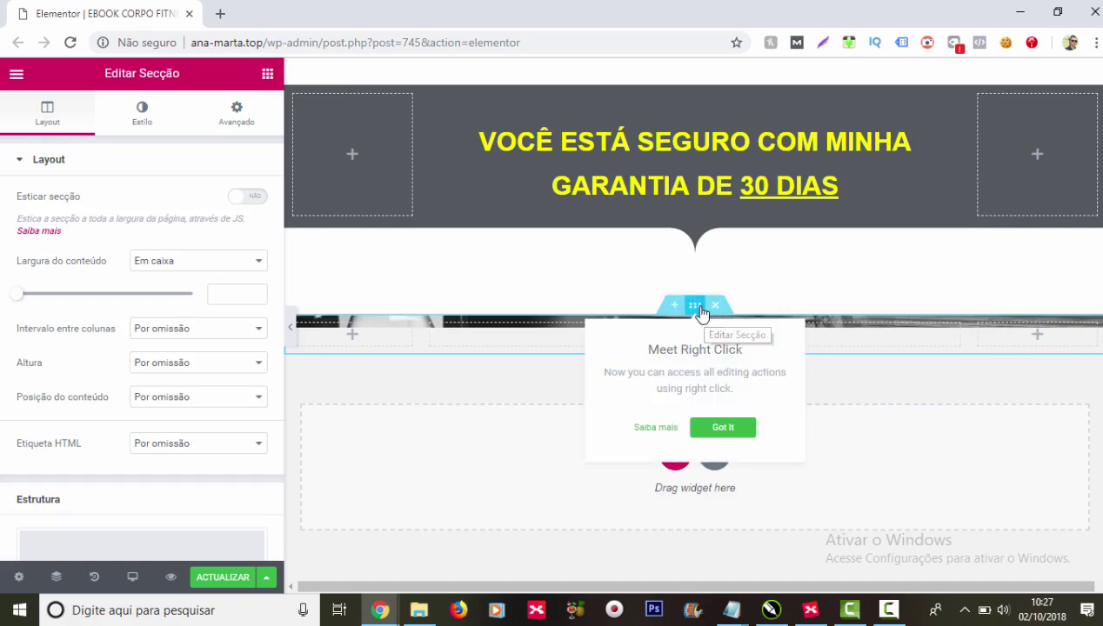
pyautogui.click(141, 113)
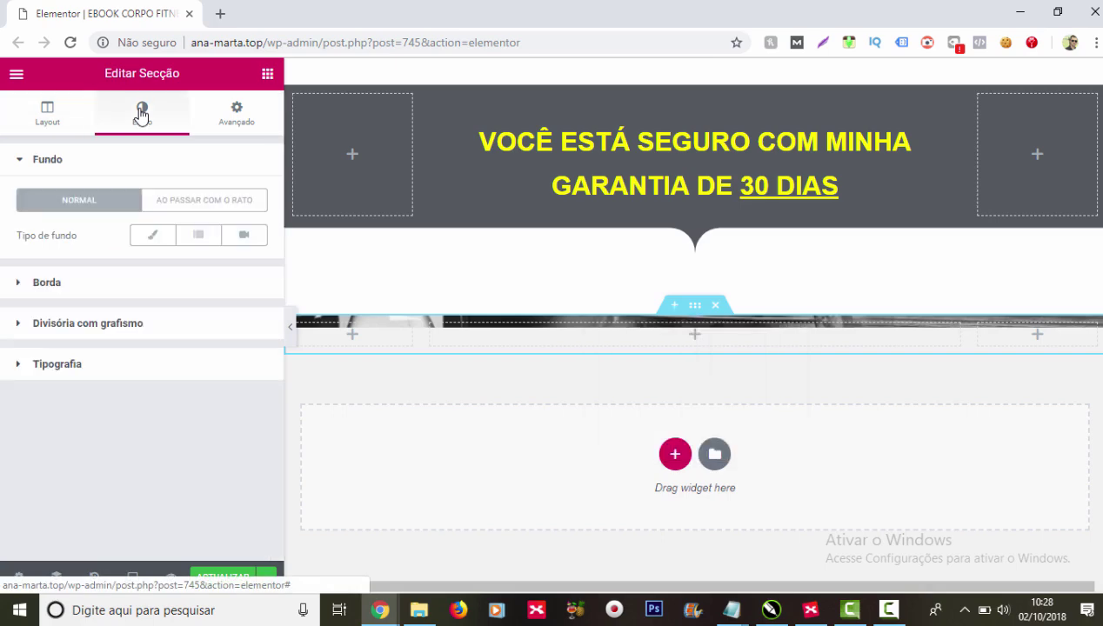
pyautogui.click(152, 235)
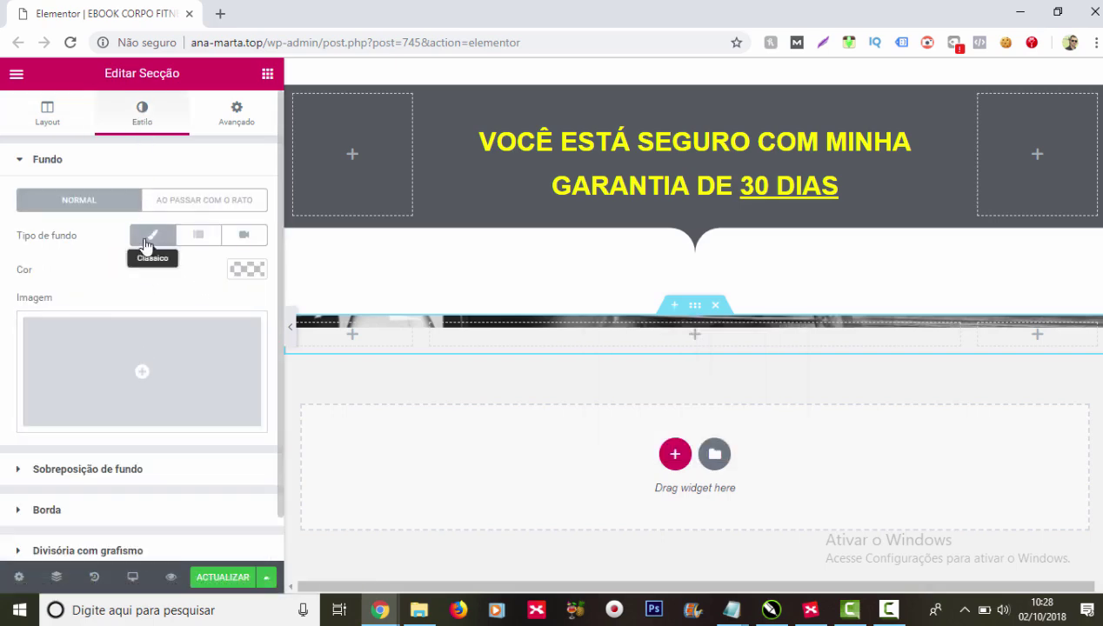
pyautogui.click(255, 269)
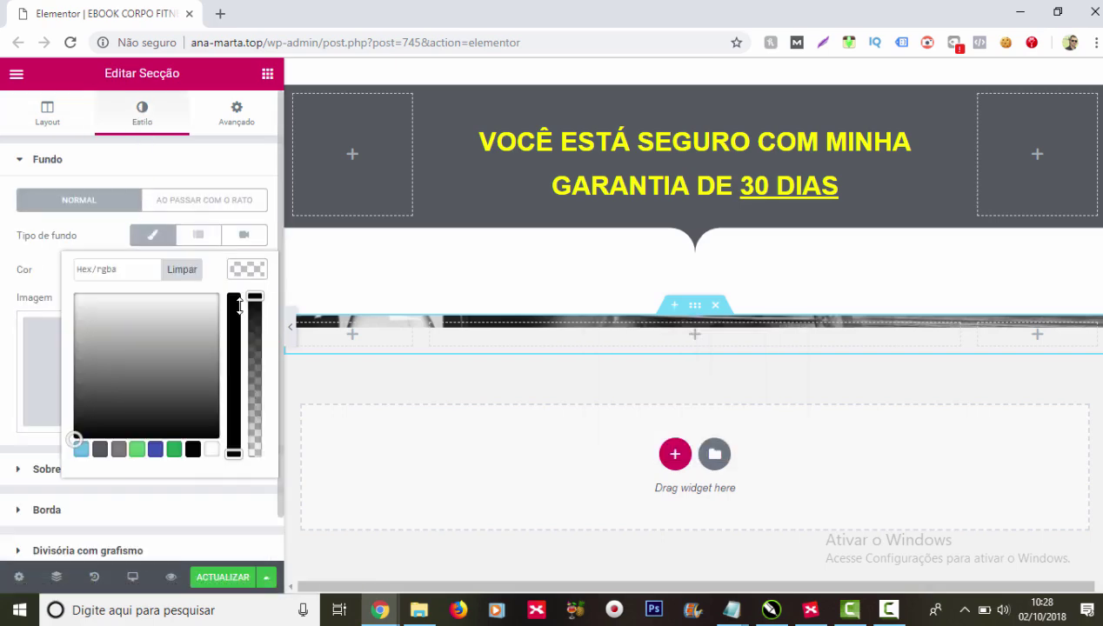
pyautogui.click(211, 451)
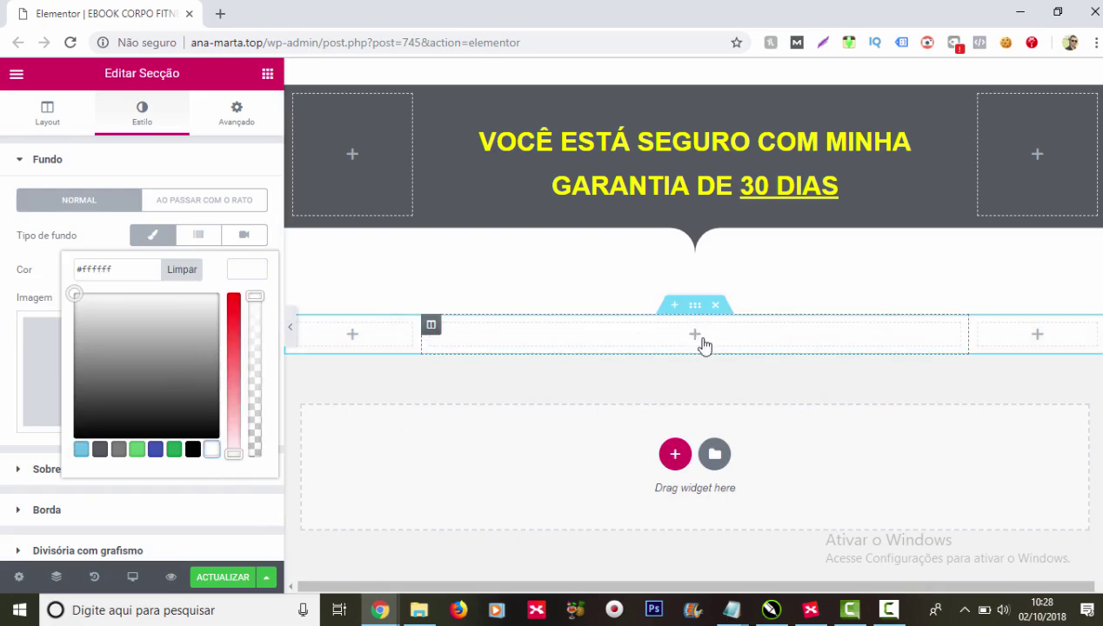
# Step: Place an Editor de texto widget in the middle column of the three-column white section
pyautogui.click(703, 342)
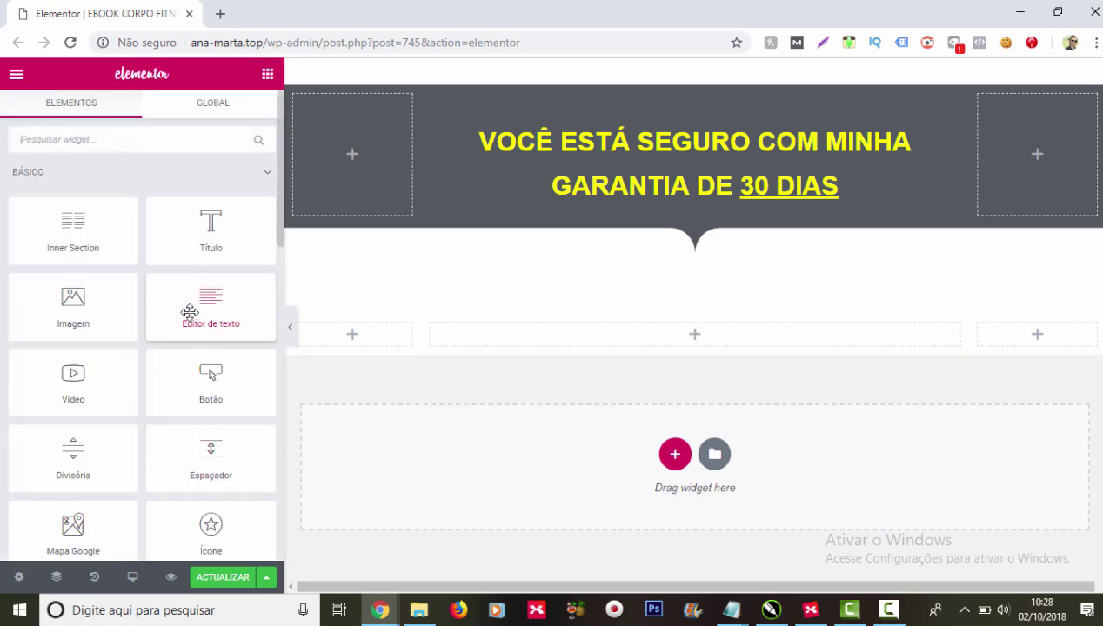
pyautogui.moveTo(654, 342); pyautogui.dragTo(698, 340)
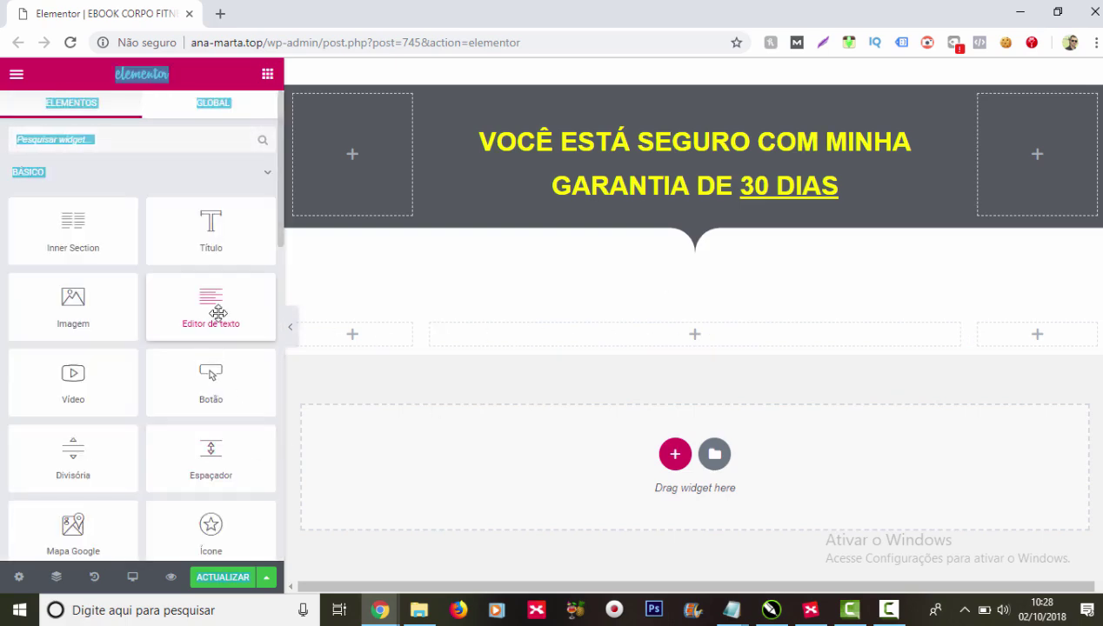
pyautogui.moveTo(222, 312); pyautogui.dragTo(704, 332)
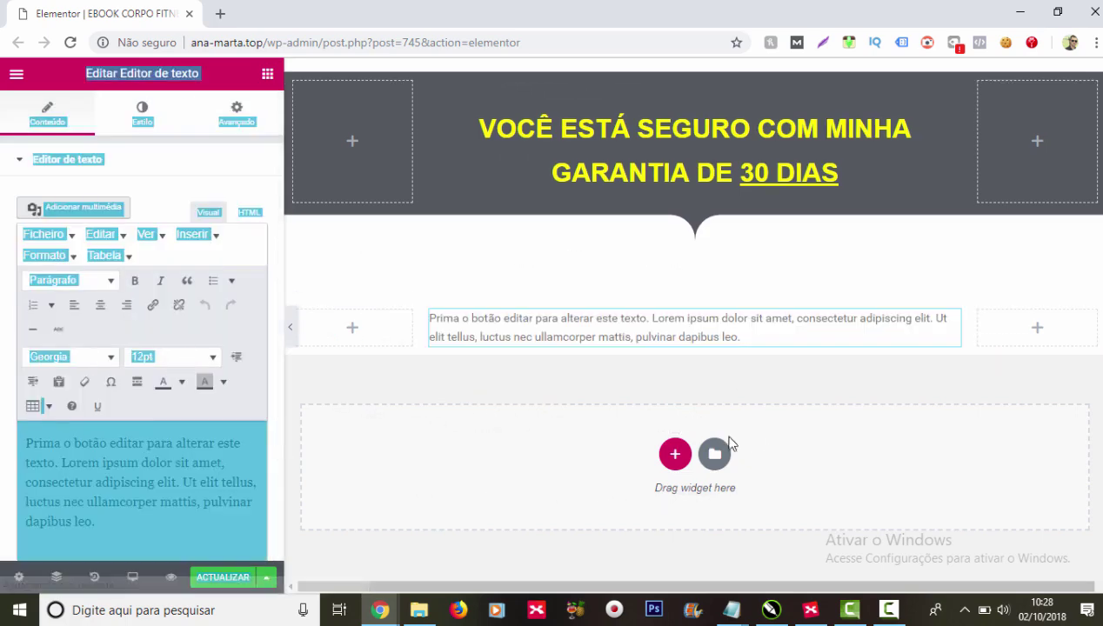
# Step: Switch to Notepad and copy the lines "Experimente o guia CORPO FITNESS ..." and "Não há risco!", returning to the page editor
pyautogui.click(661, 319)
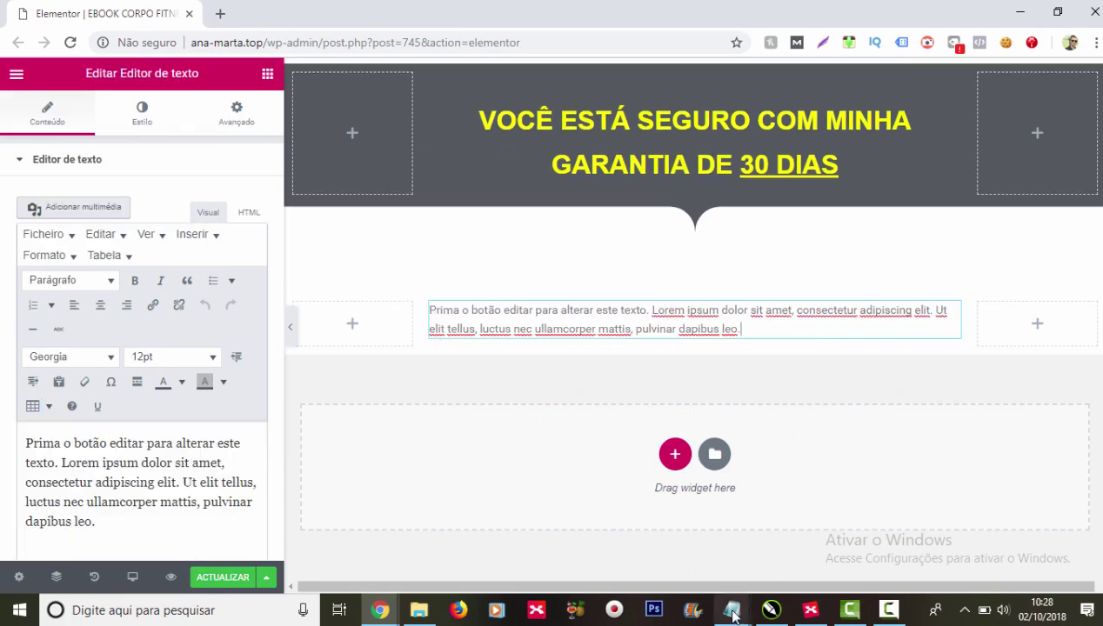
pyautogui.moveTo(732, 610)
pyautogui.click(794, 564)
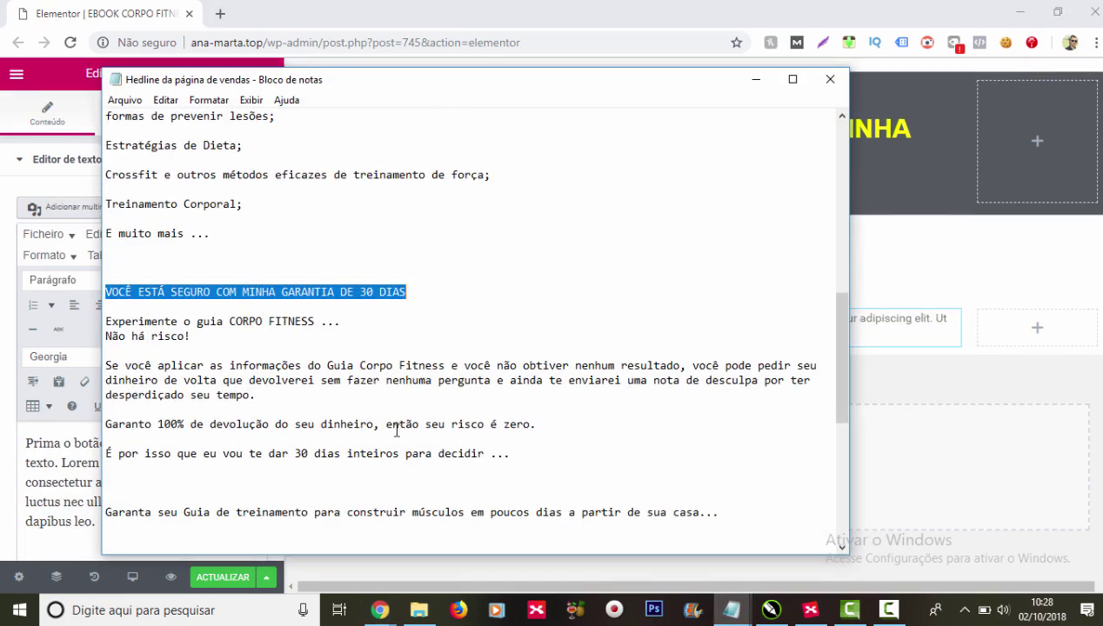
pyautogui.moveTo(107, 321); pyautogui.dragTo(246, 335)
pyautogui.rightClick(220, 325)
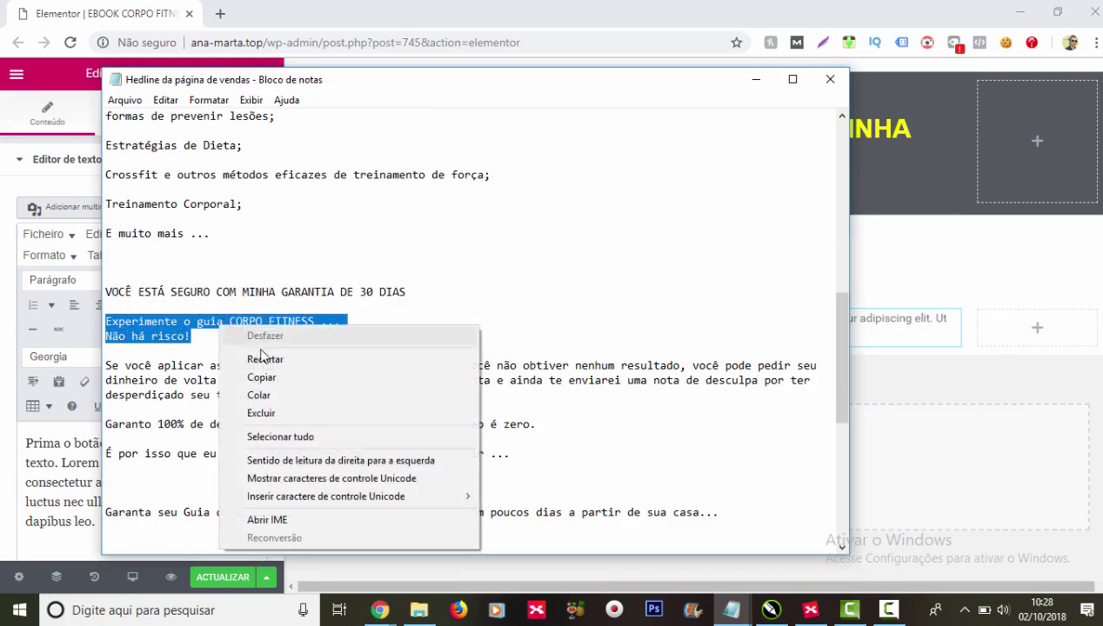
pyautogui.click(287, 380)
pyautogui.click(754, 85)
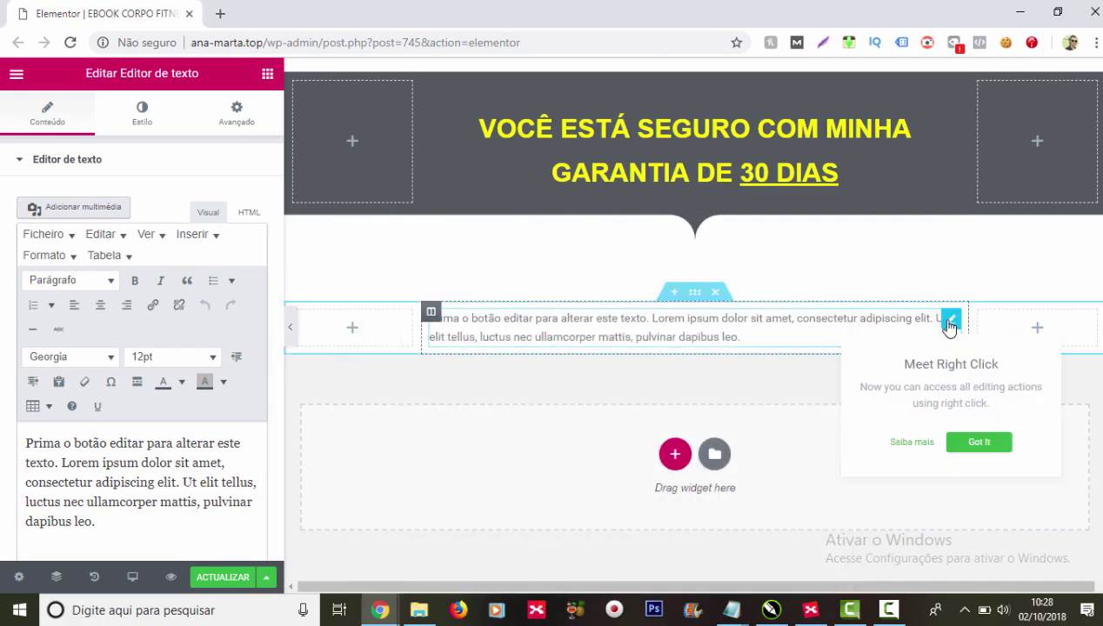
# Step: Replace the placeholder content of the middle column's text editor with the two copied lines
pyautogui.click(139, 485)
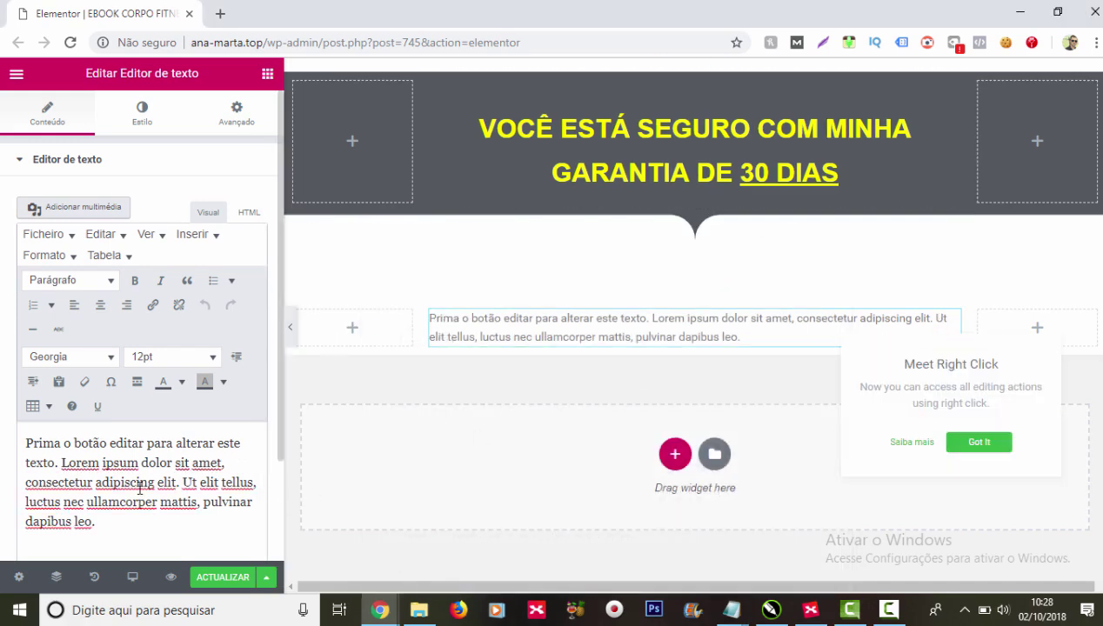
pyautogui.hotkey('ctrl', 'a')
pyautogui.press('BackSpace')
pyautogui.hotkey('ctrl', 'v')
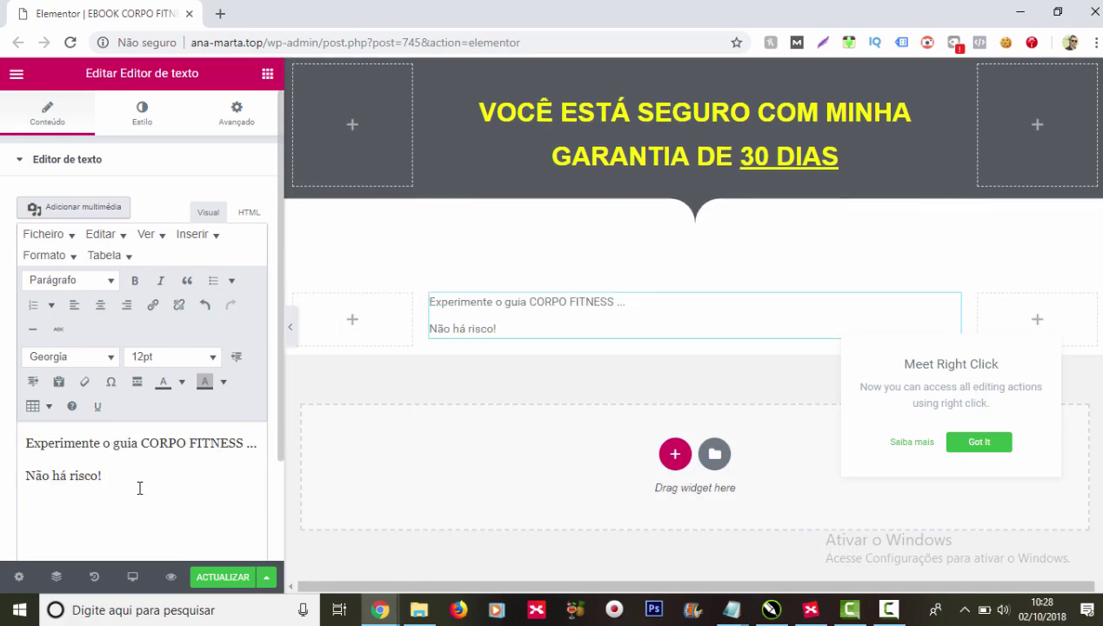
# Step: Format both lines of the text as Arial, 14pt, in dark grey
pyautogui.hotkey('ctrl', 'a')
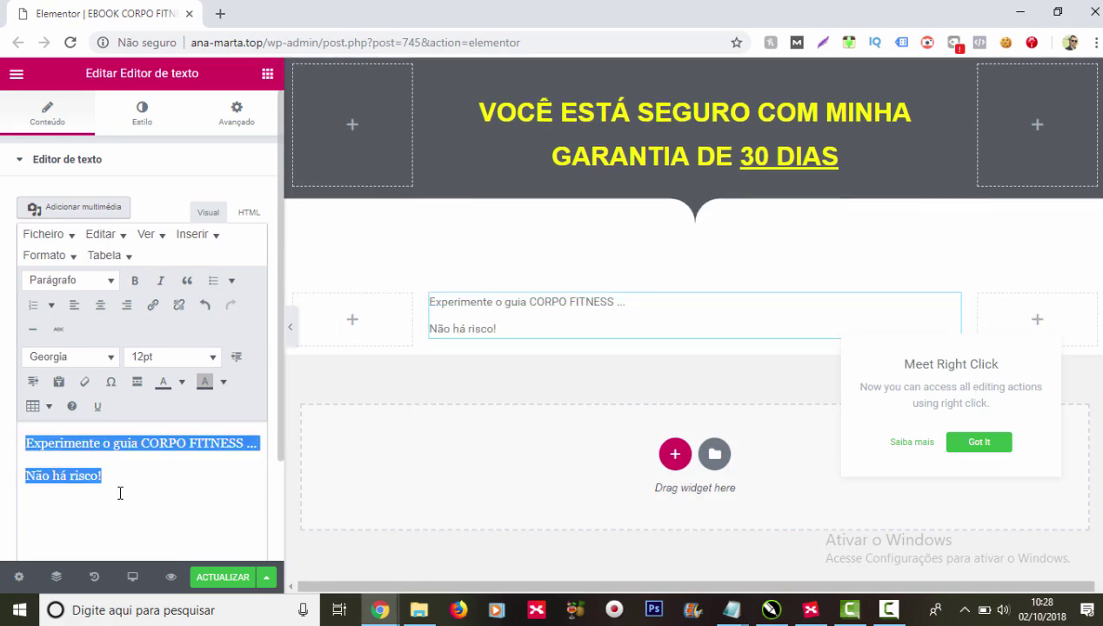
pyautogui.click(108, 358)
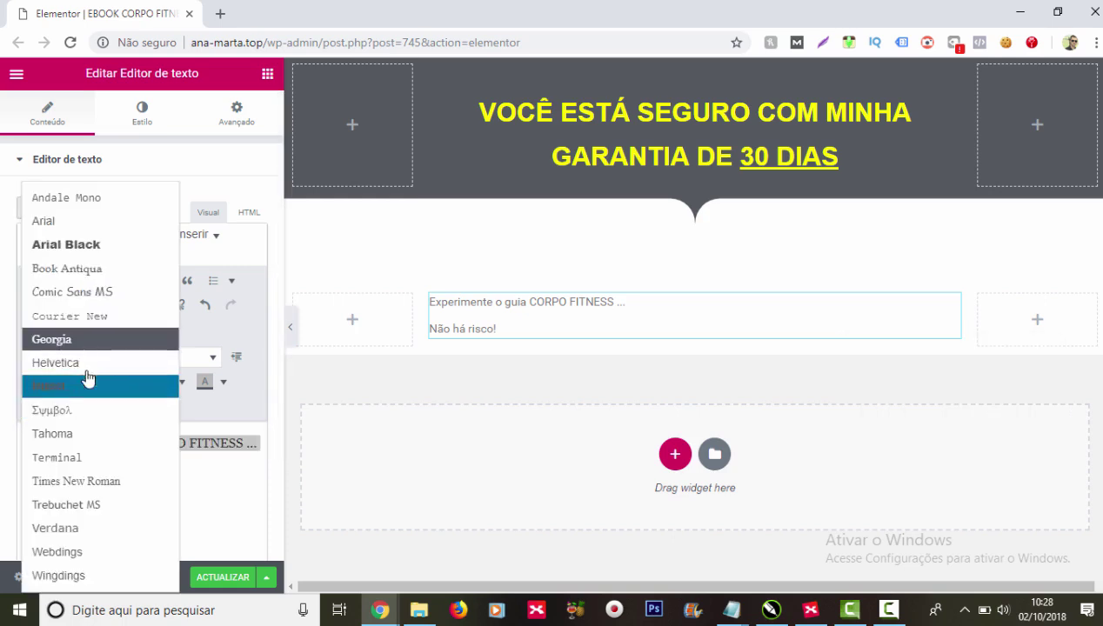
pyautogui.click(76, 224)
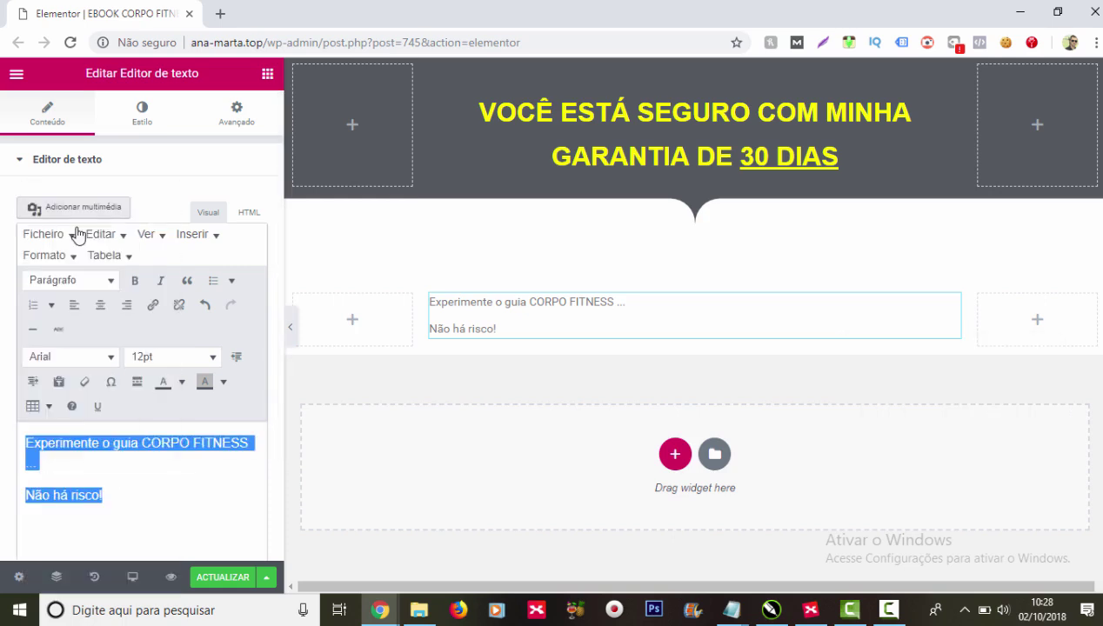
pyautogui.click(204, 356)
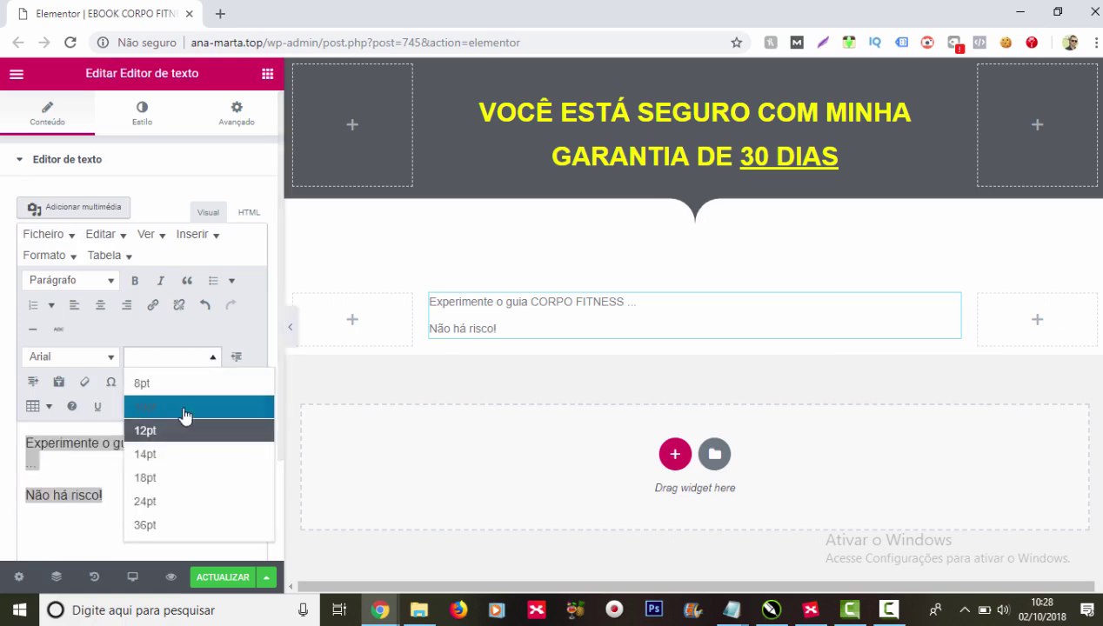
pyautogui.click(183, 453)
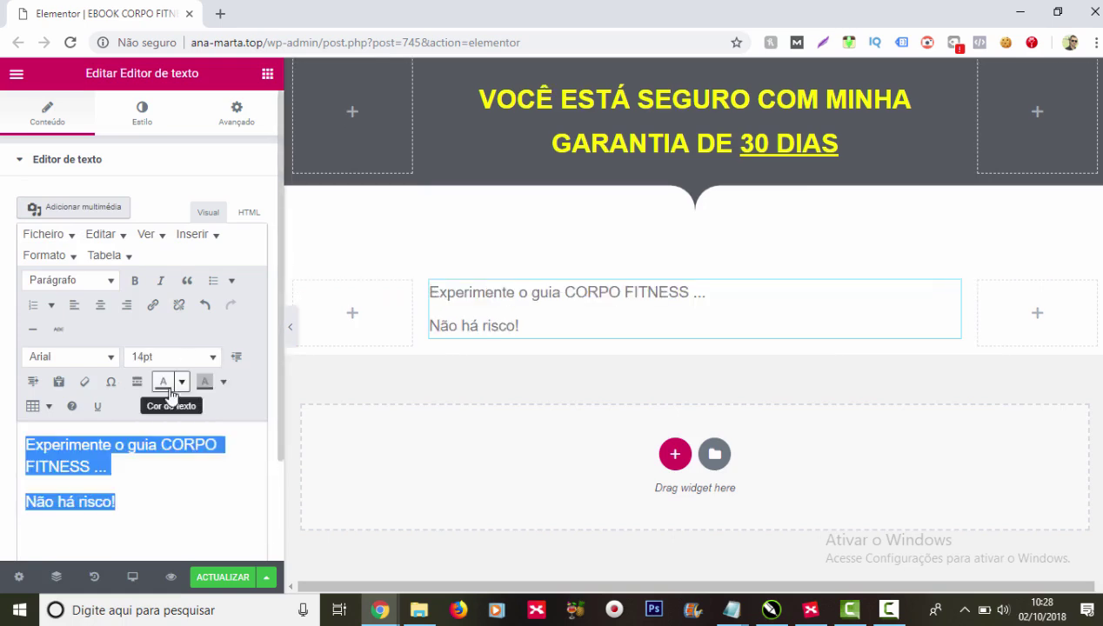
pyautogui.click(181, 383)
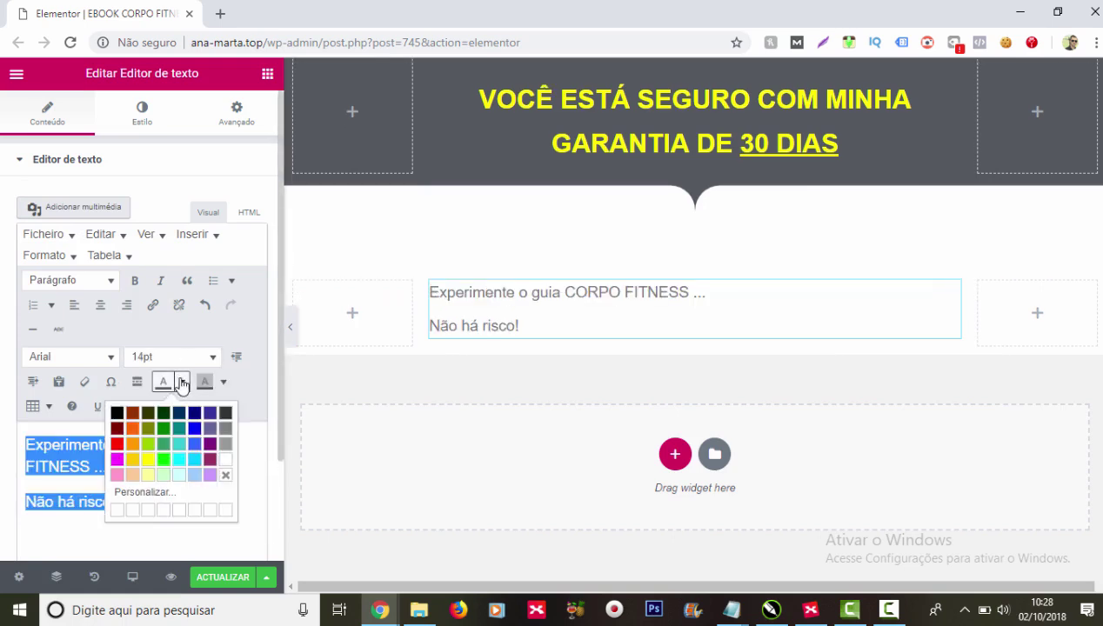
pyautogui.click(225, 415)
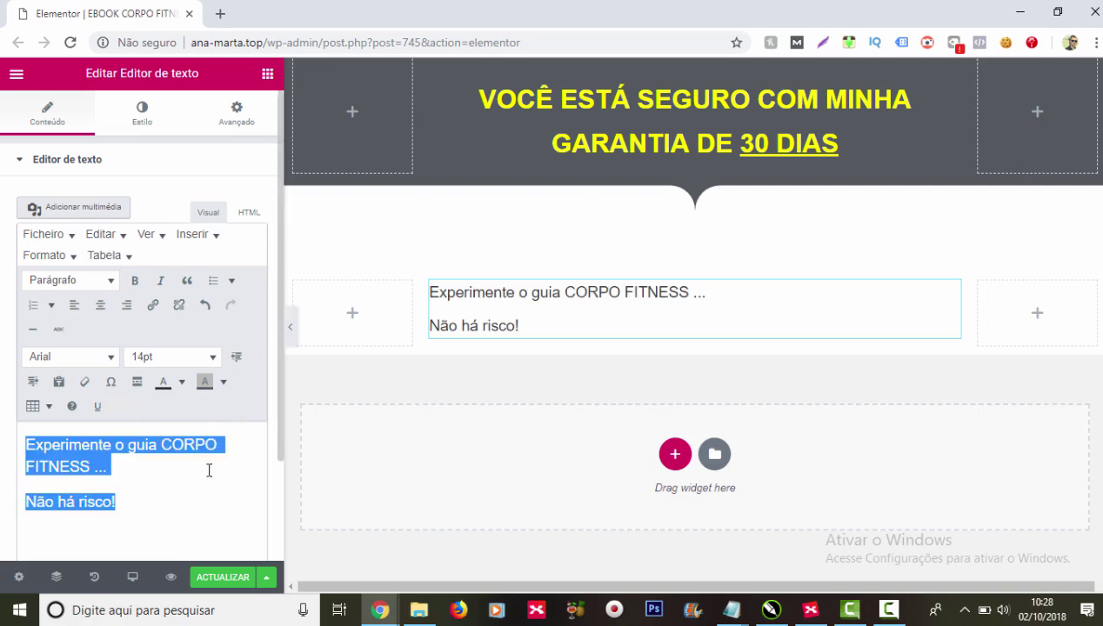
# Step: Make the line "Não há risco!" bold
pyautogui.click(124, 512)
pyautogui.moveTo(124, 502); pyautogui.dragTo(49, 497)
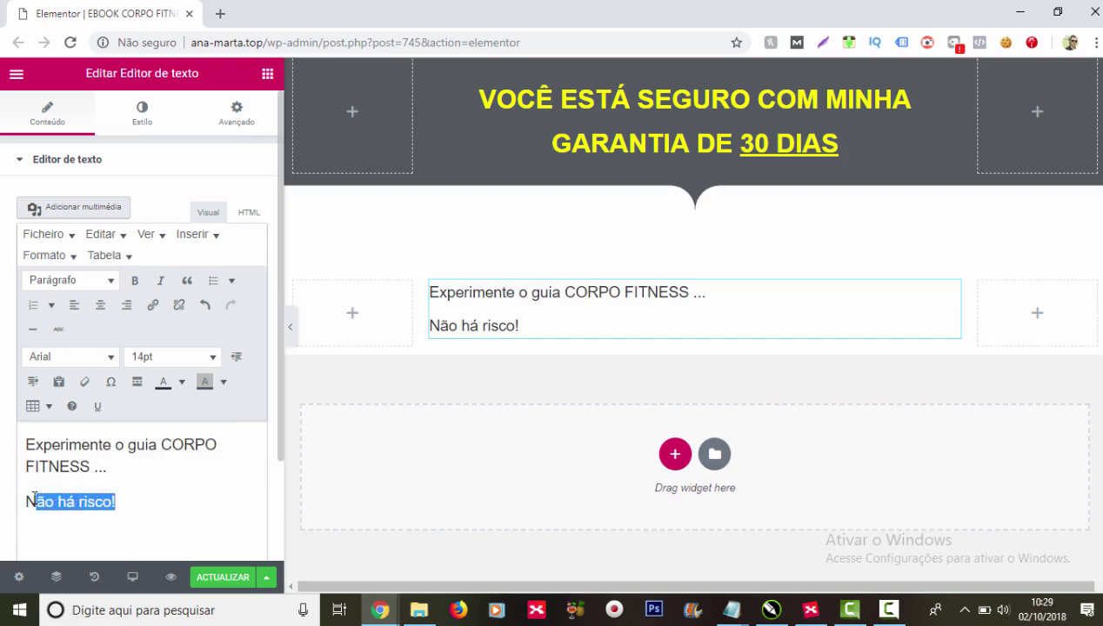
pyautogui.click(135, 280)
pyautogui.click(161, 497)
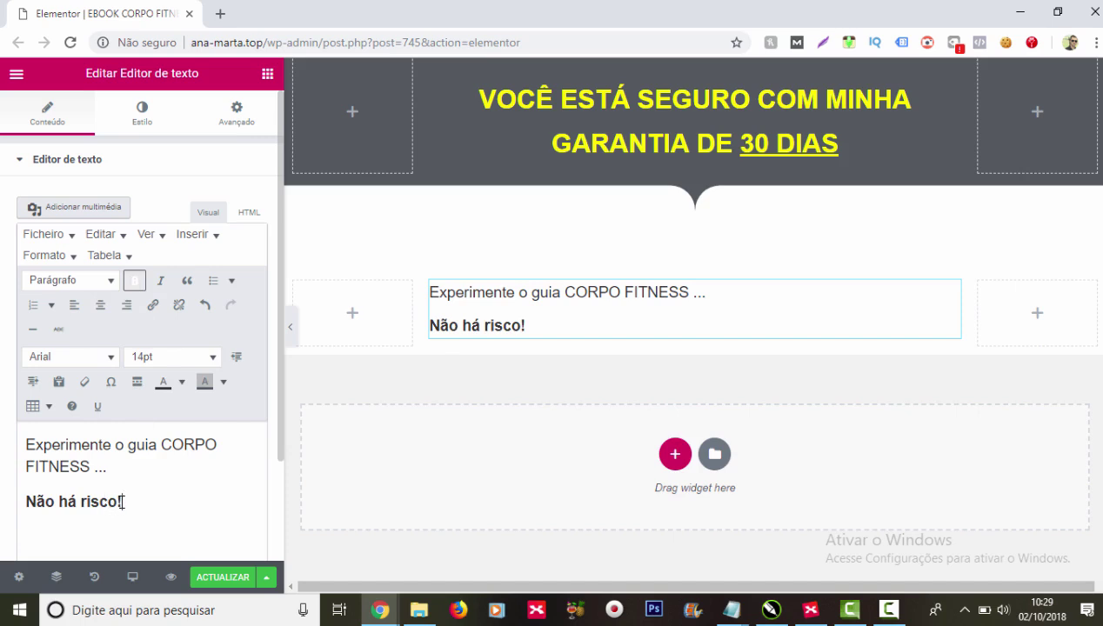
# Step: Insert the SELO-DE-GARANTIA.png image from the media library on a new line under "Não há risco!" and add two blank lines after it
pyautogui.press('Return')
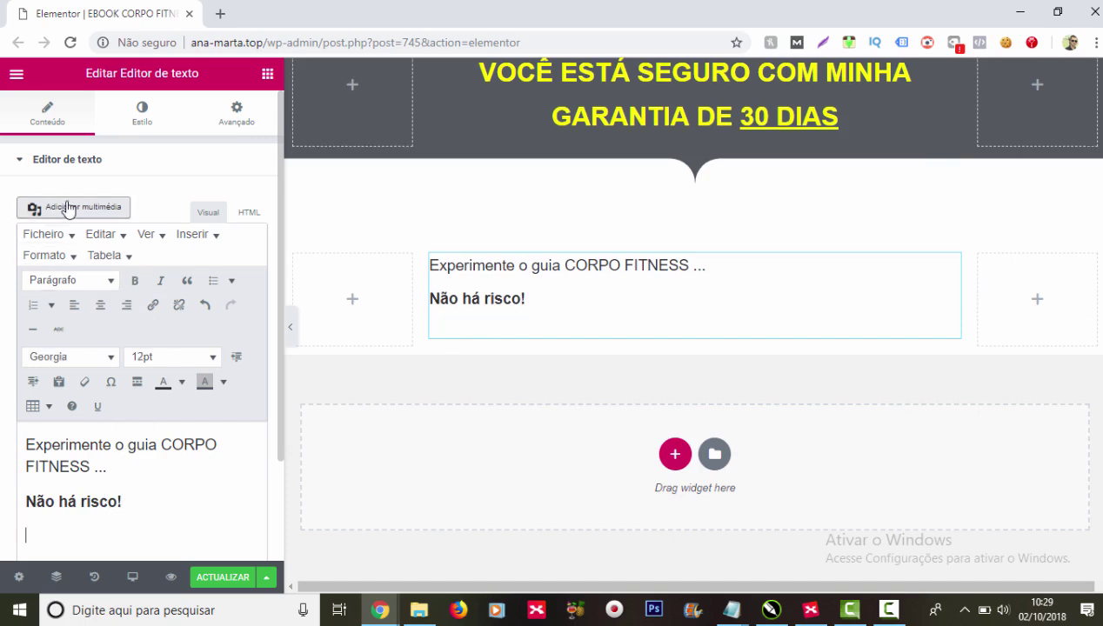
pyautogui.click(76, 212)
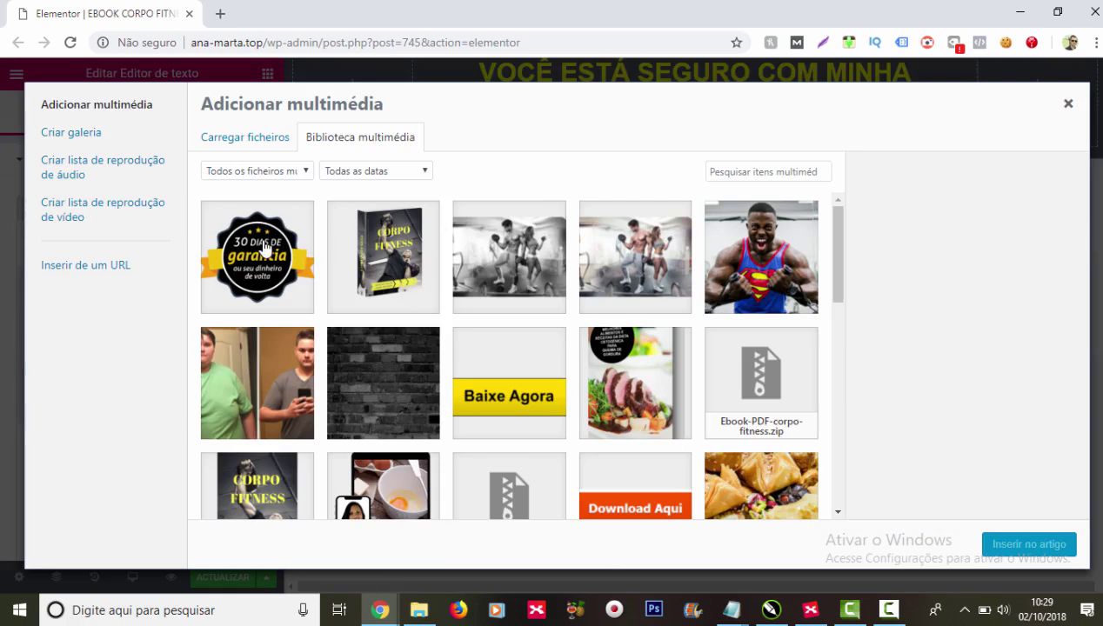
pyautogui.click(265, 248)
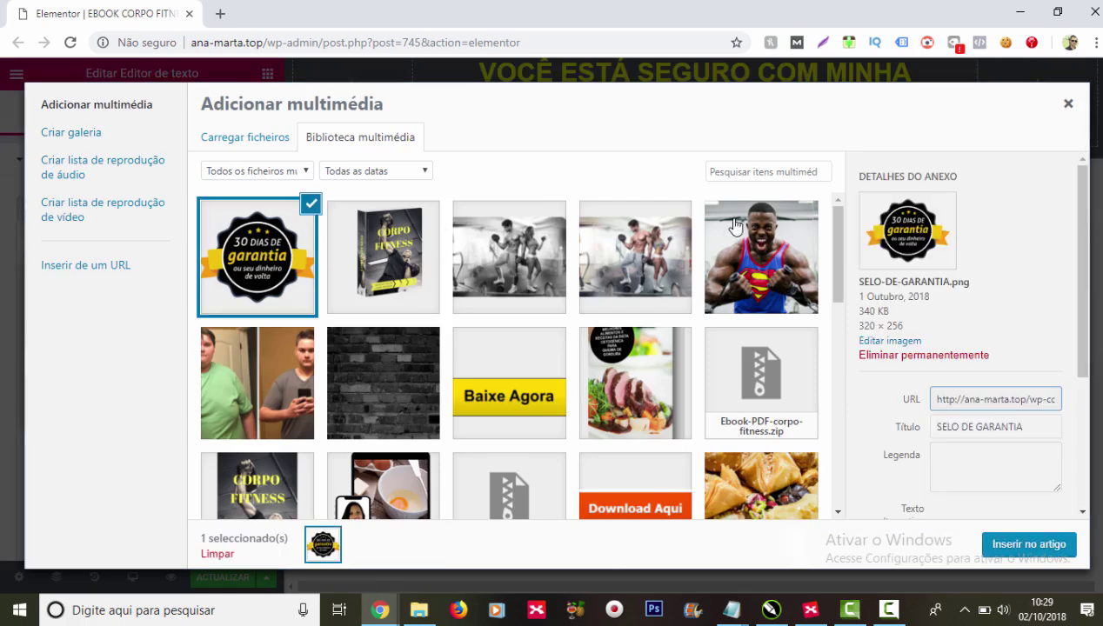
pyautogui.click(1027, 545)
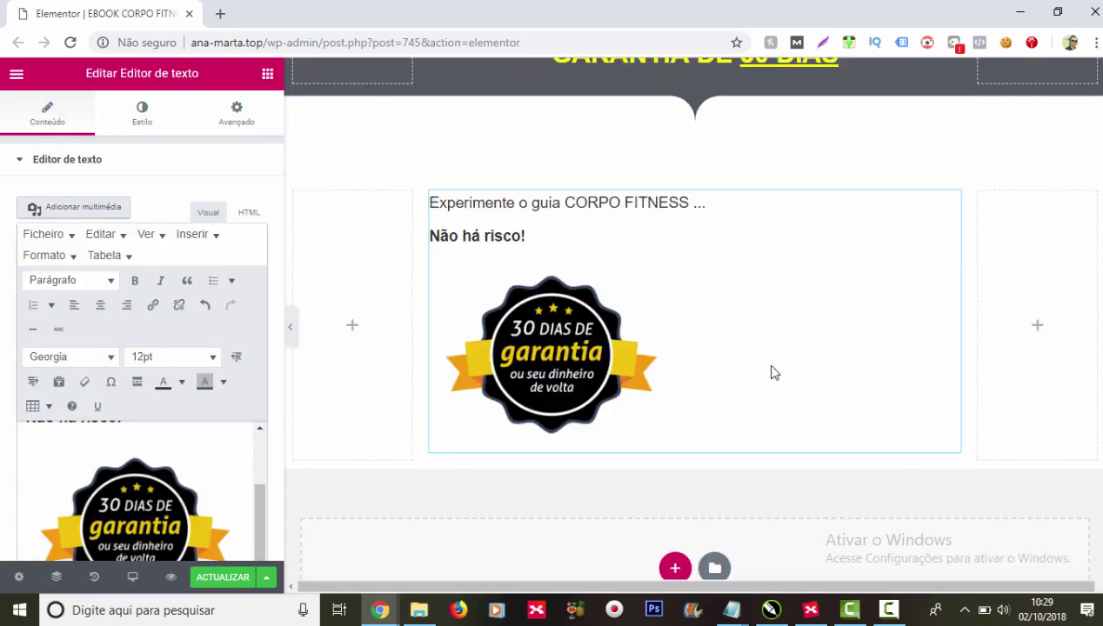
pyautogui.scroll(-1, 698, 372)
pyautogui.scroll(-1, 696, 372)
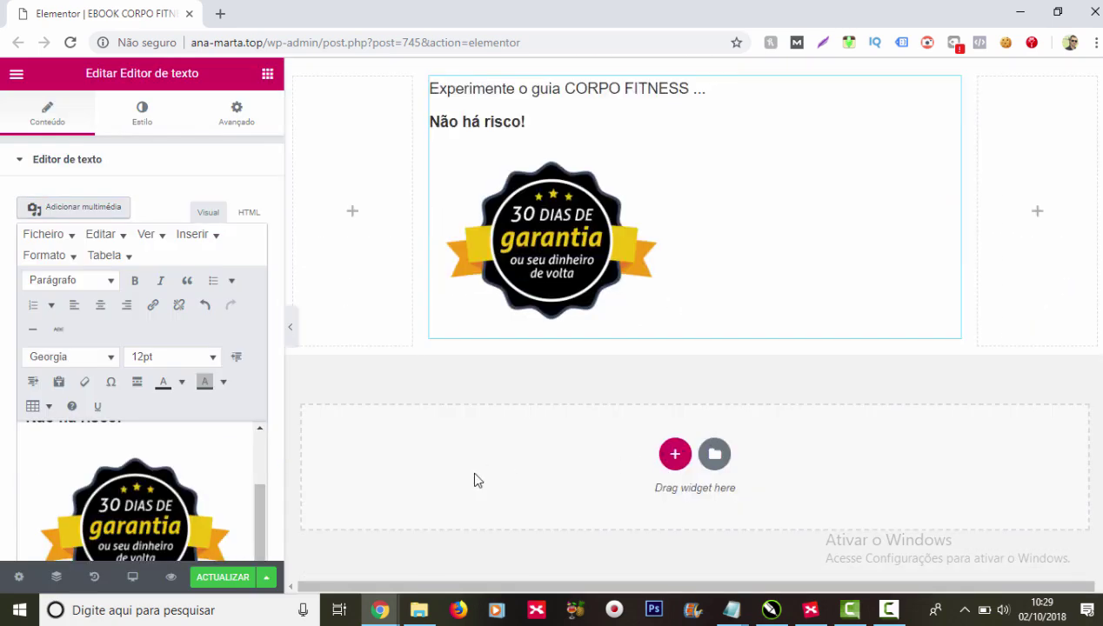
pyautogui.scroll(-5, 223, 469)
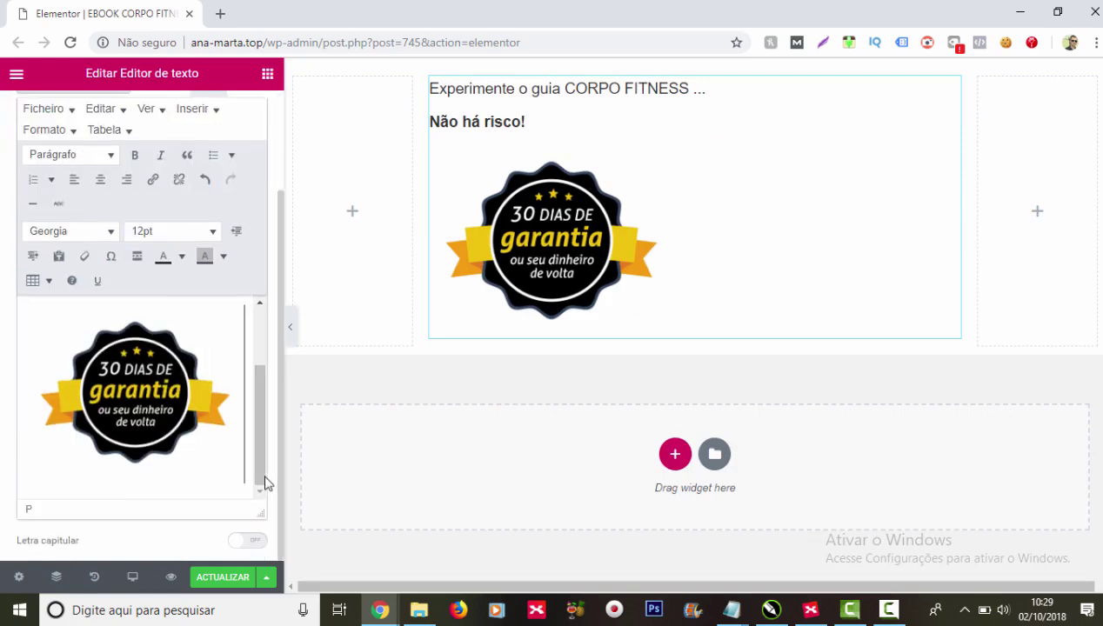
pyautogui.press('Return')
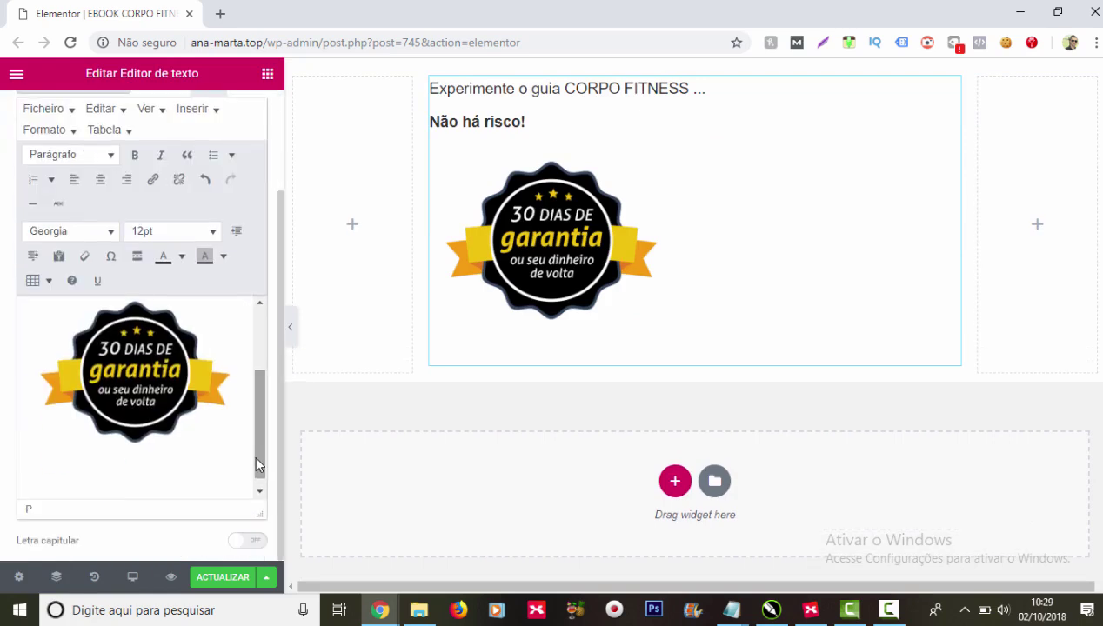
pyautogui.press('Return')
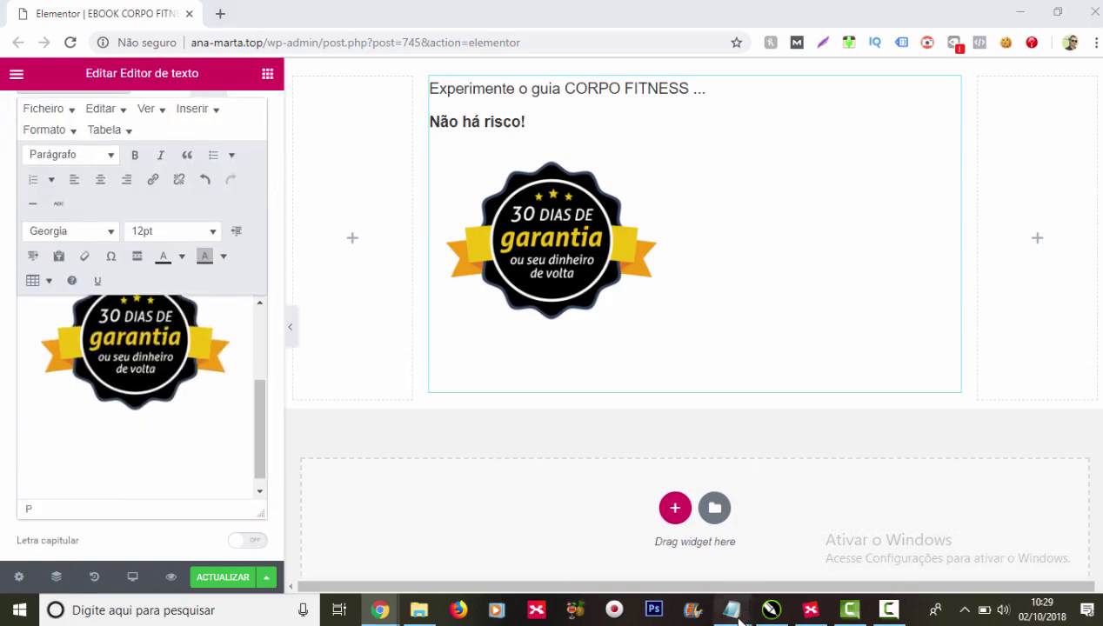
# Step: Copy the Notepad paragraphs from "Se você aplicar as informações" to "para decidir ..." and paste them below the guarantee seal
pyautogui.moveTo(732, 609)
pyautogui.click(789, 546)
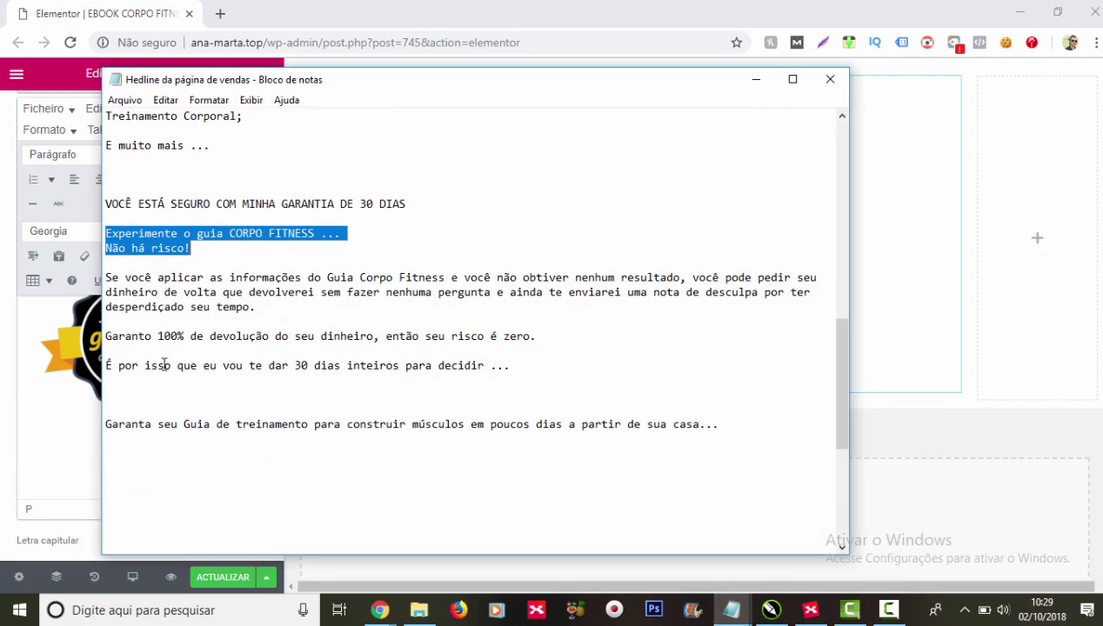
pyautogui.moveTo(108, 282); pyautogui.dragTo(514, 368)
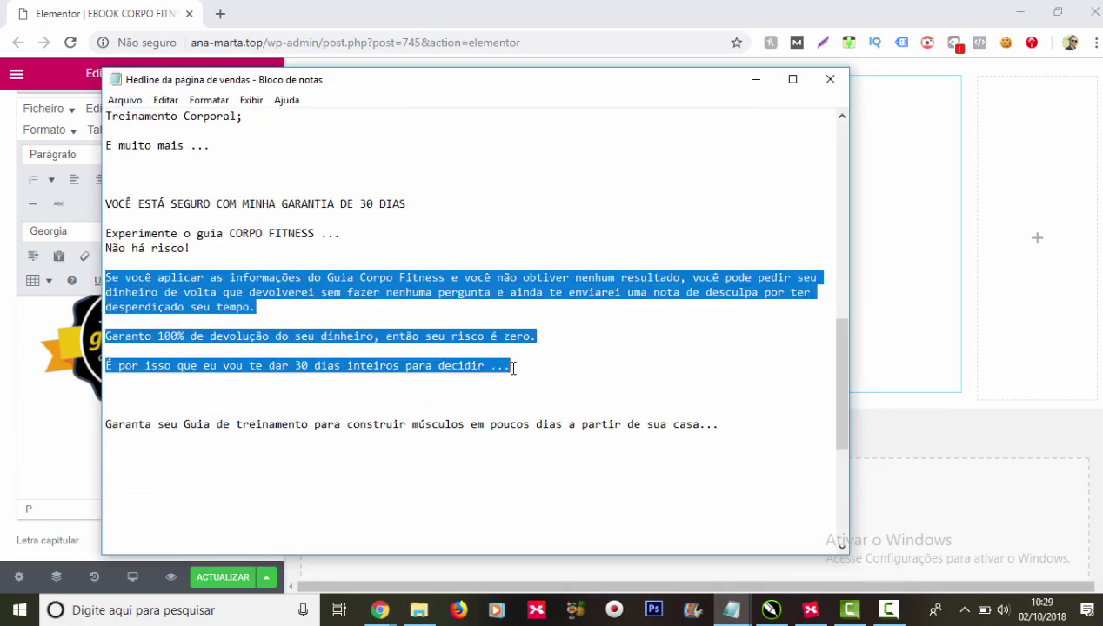
pyautogui.rightClick(470, 282)
pyautogui.click(537, 339)
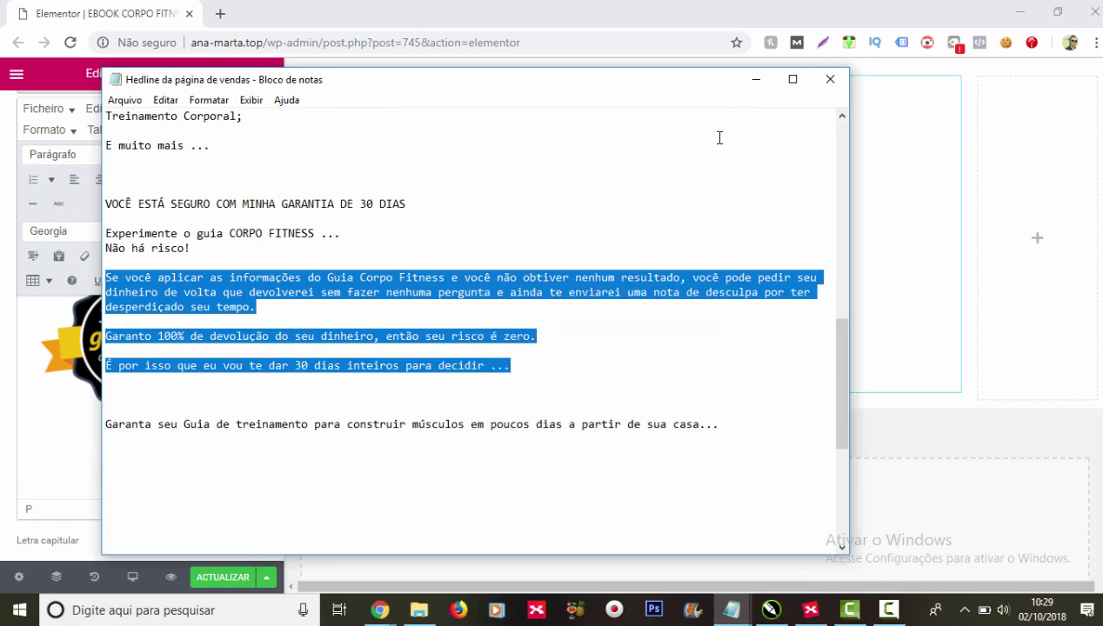
pyautogui.click(756, 85)
pyautogui.click(80, 479)
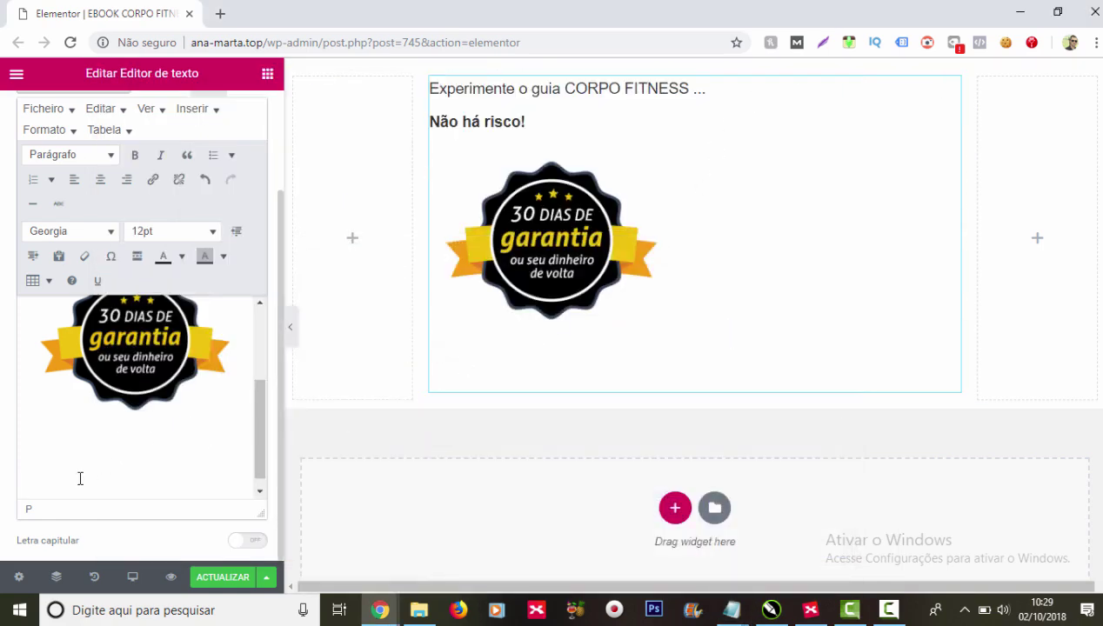
pyautogui.hotkey('ctrl', 'v')
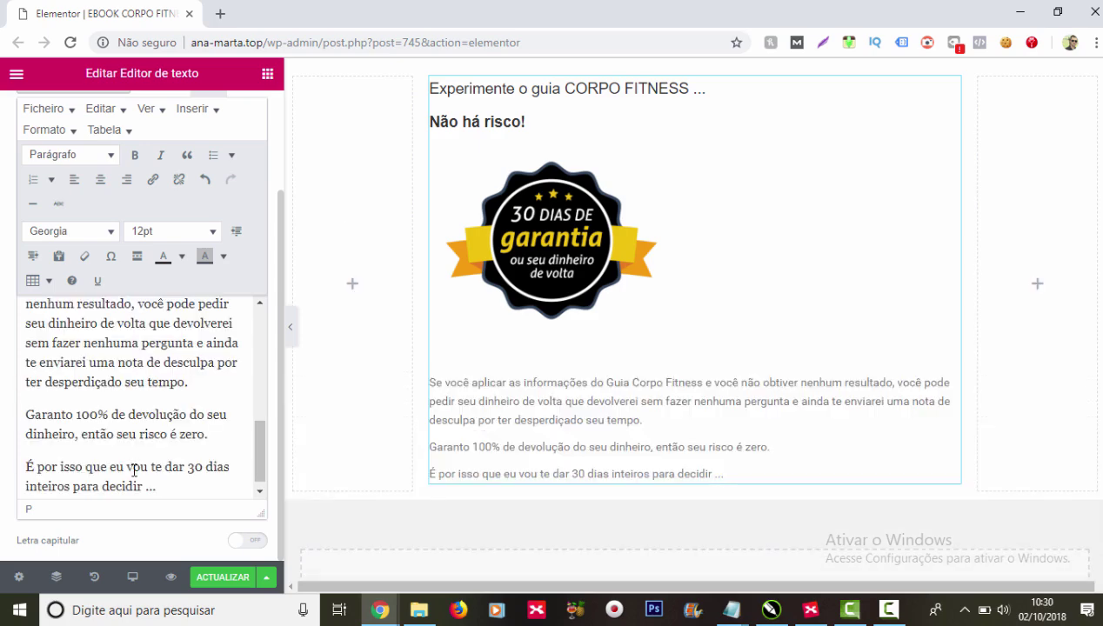
# Step: Format the pasted guarantee paragraphs below the seal as Arial, 14pt, in dark grey
pyautogui.moveTo(145, 476); pyautogui.dragTo(6, 406)
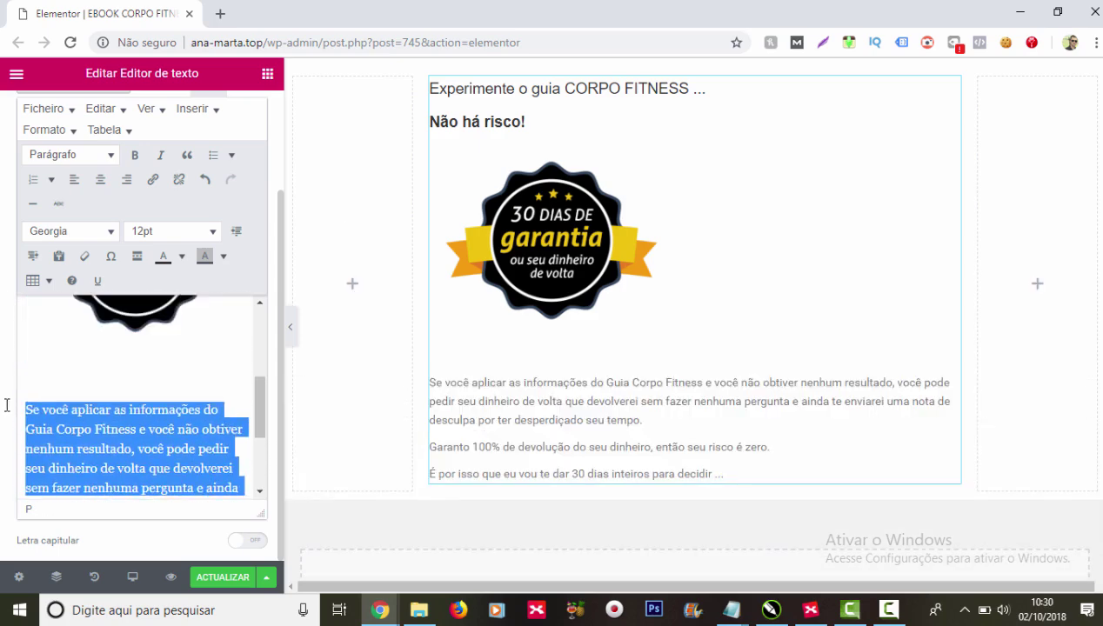
pyautogui.click(101, 232)
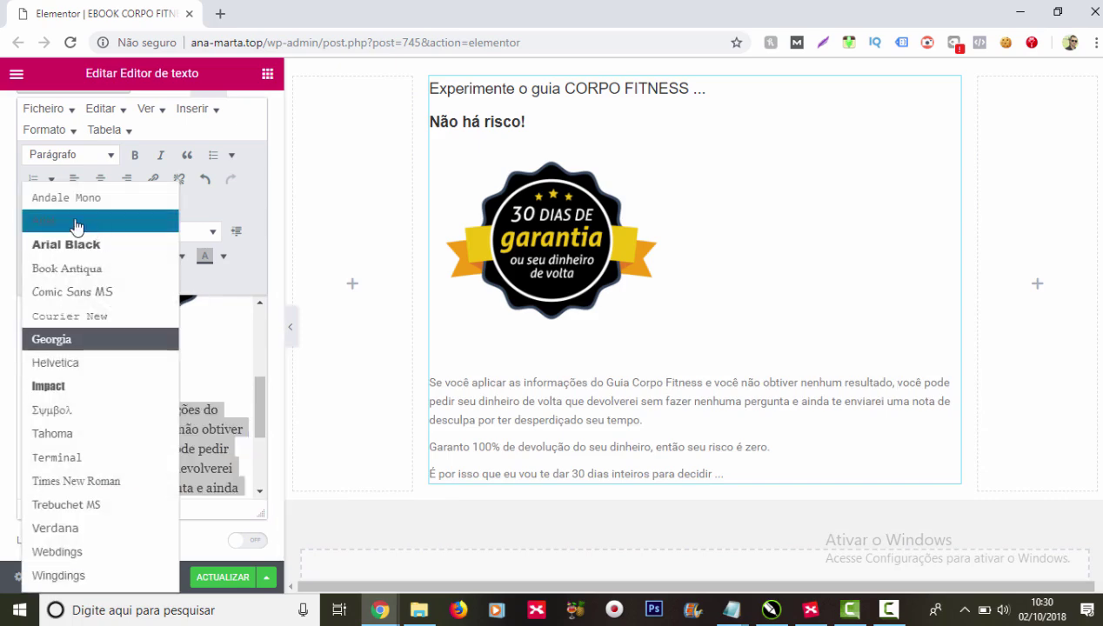
pyautogui.click(165, 225)
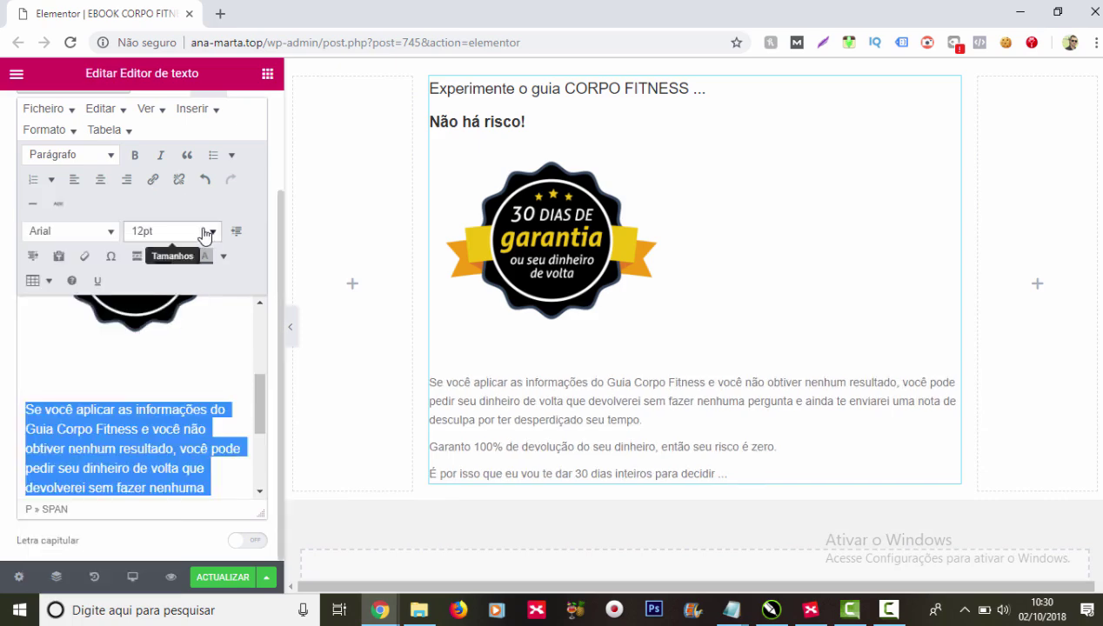
pyautogui.click(198, 233)
pyautogui.click(182, 328)
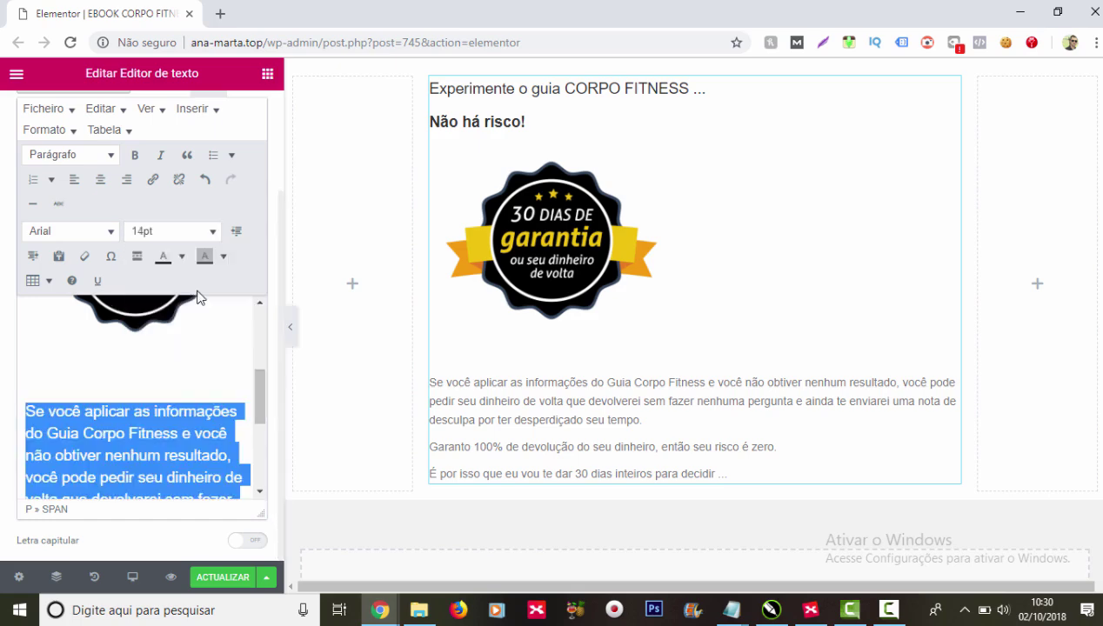
pyautogui.click(182, 256)
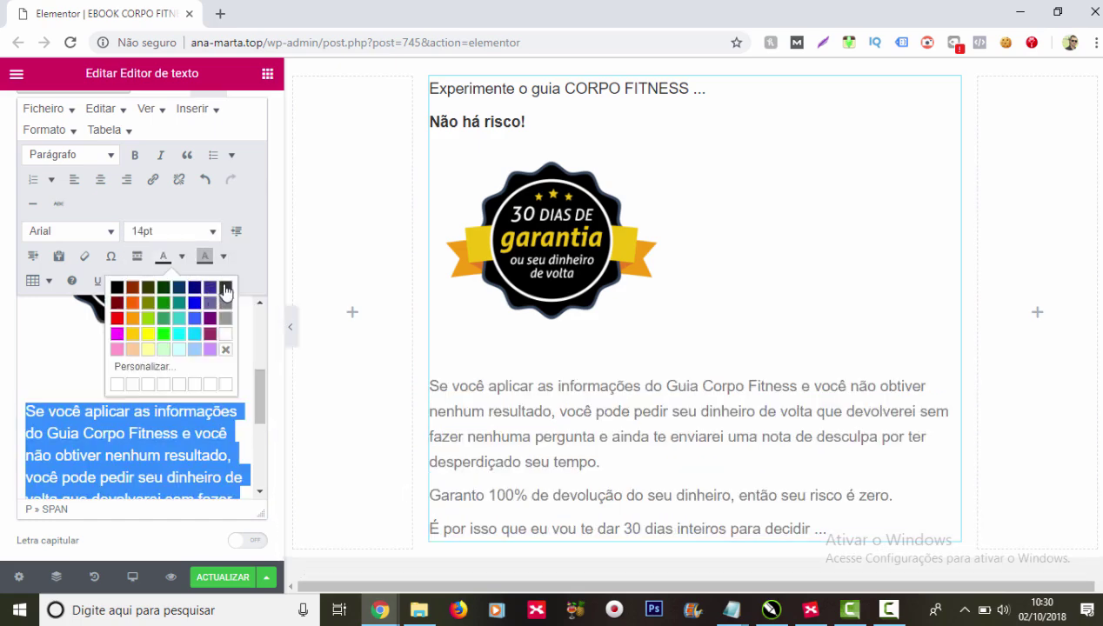
pyautogui.click(223, 289)
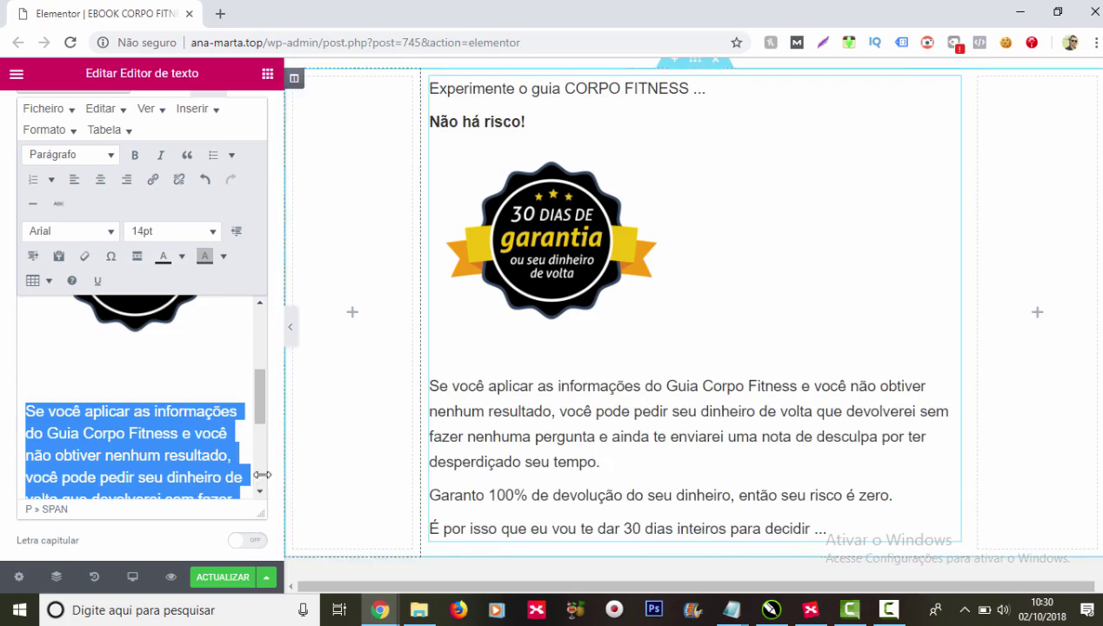
pyautogui.scroll(-2, 156, 437)
pyautogui.click(157, 438)
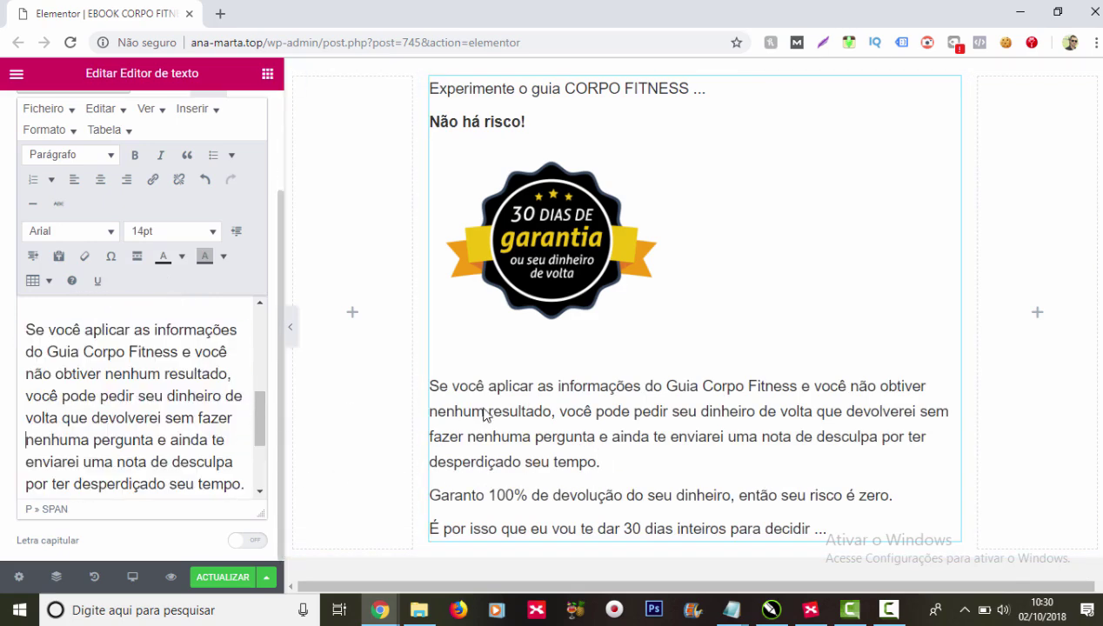
# Step: Add a single-column section below the guarantee text and give it a classic white (#ffffff) background
pyautogui.scroll(-2, 661, 487)
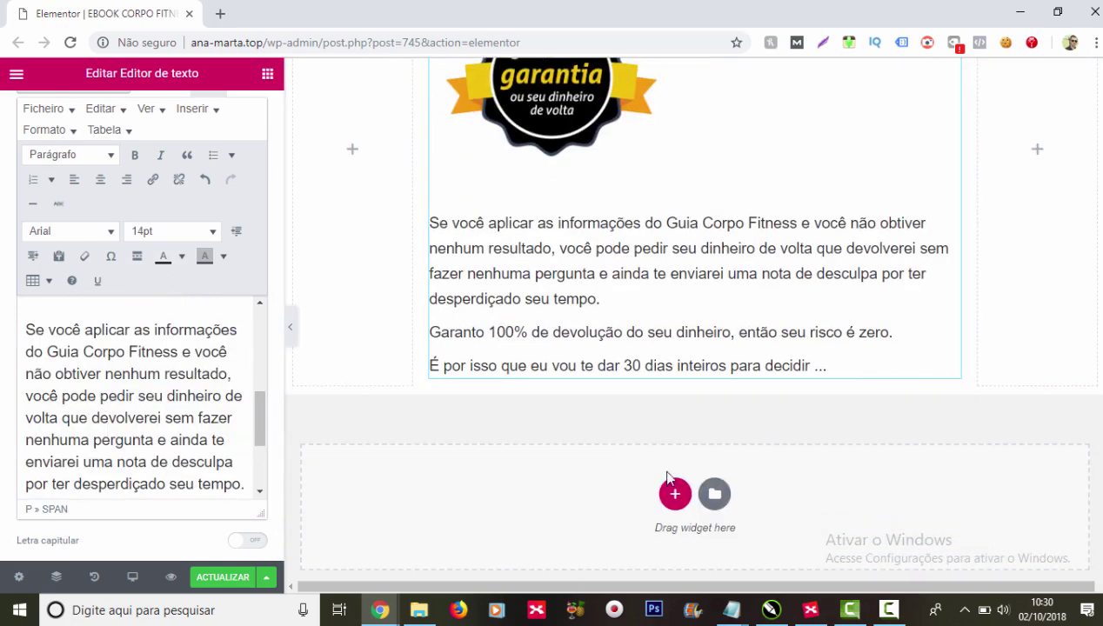
pyautogui.click(672, 497)
pyautogui.scroll(-2, 701, 474)
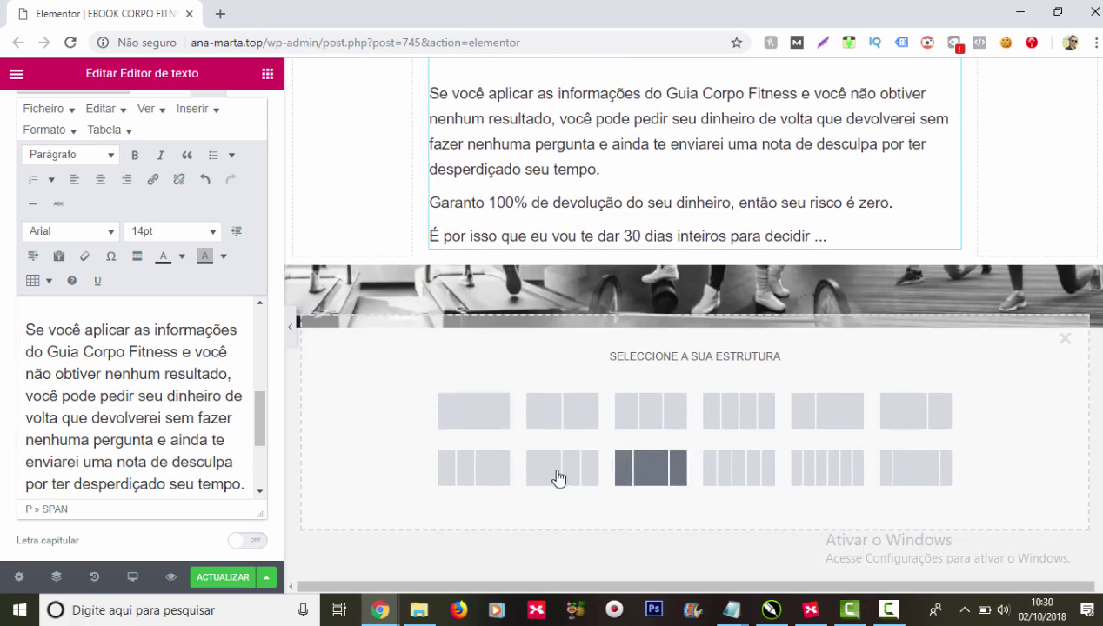
pyautogui.click(489, 416)
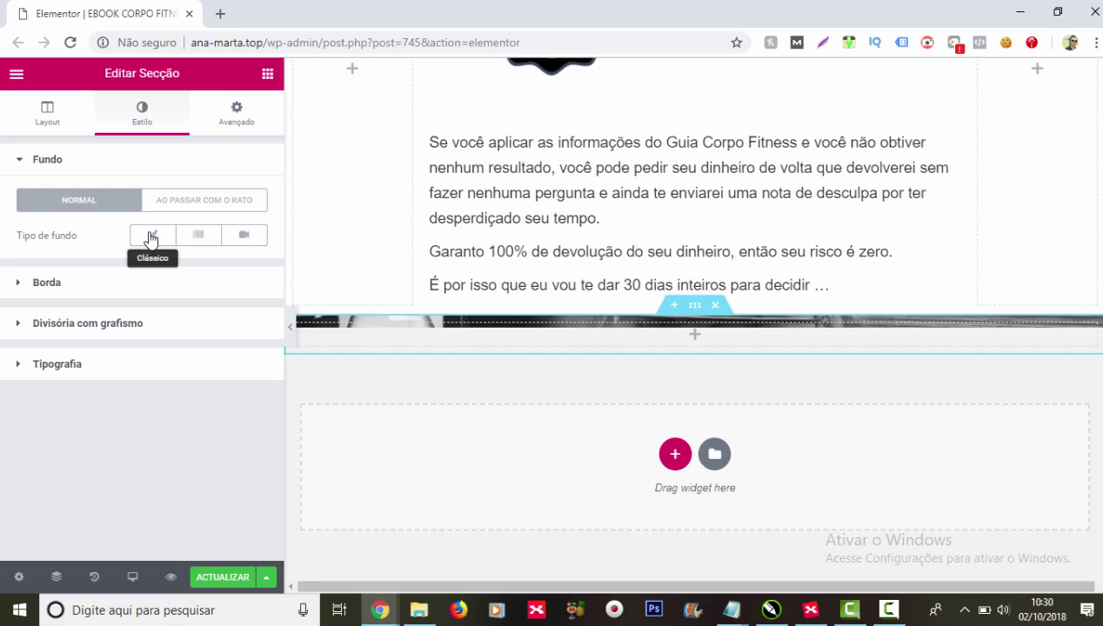
pyautogui.click(153, 237)
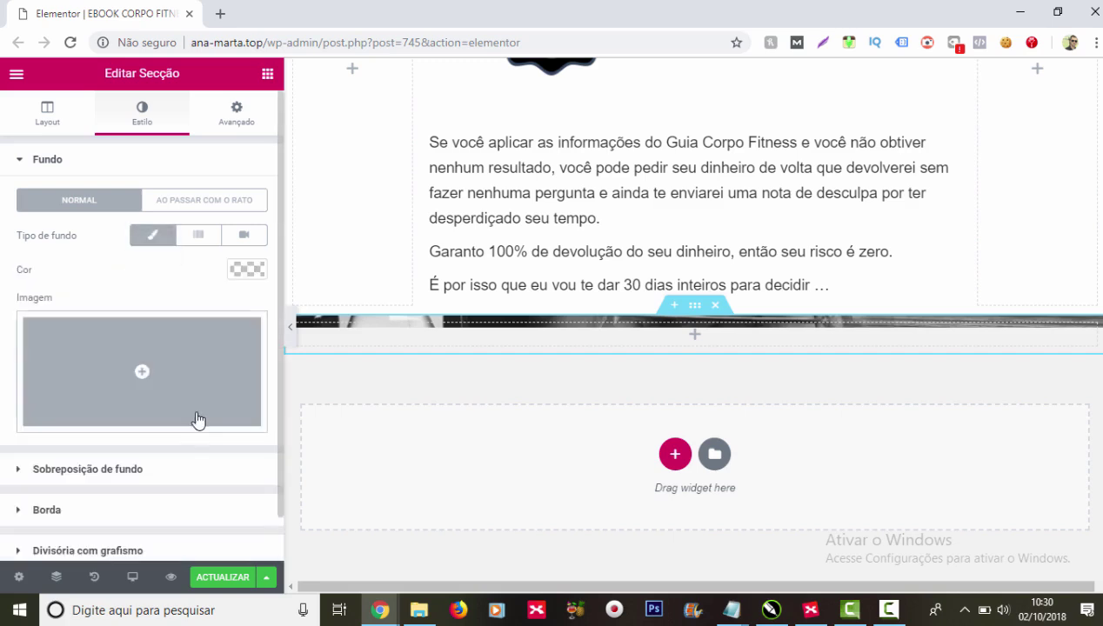
pyautogui.click(248, 270)
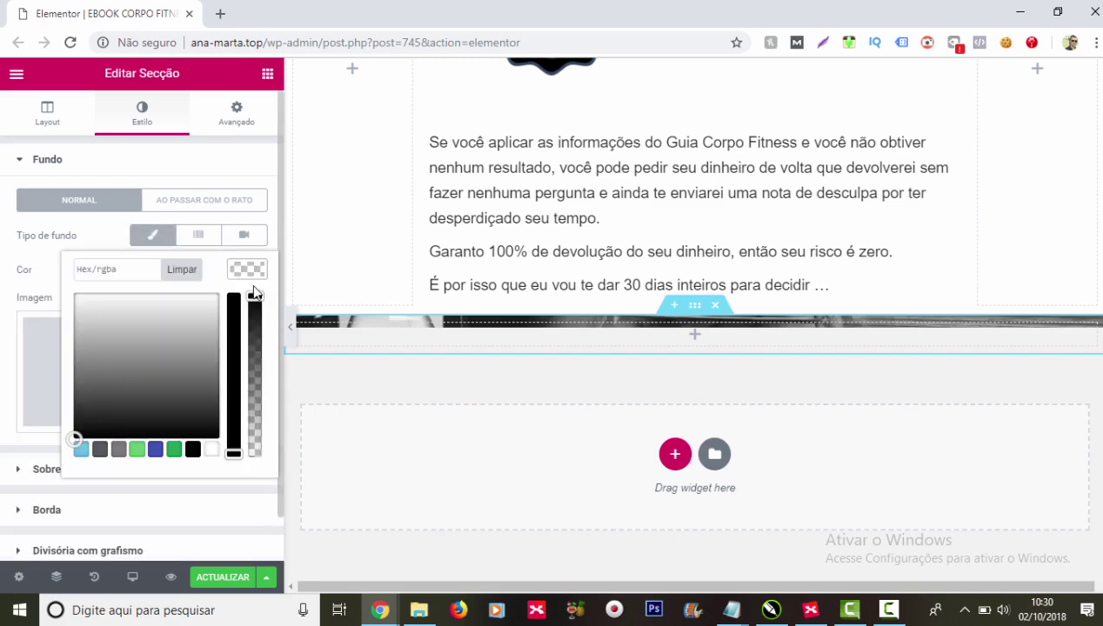
pyautogui.click(211, 451)
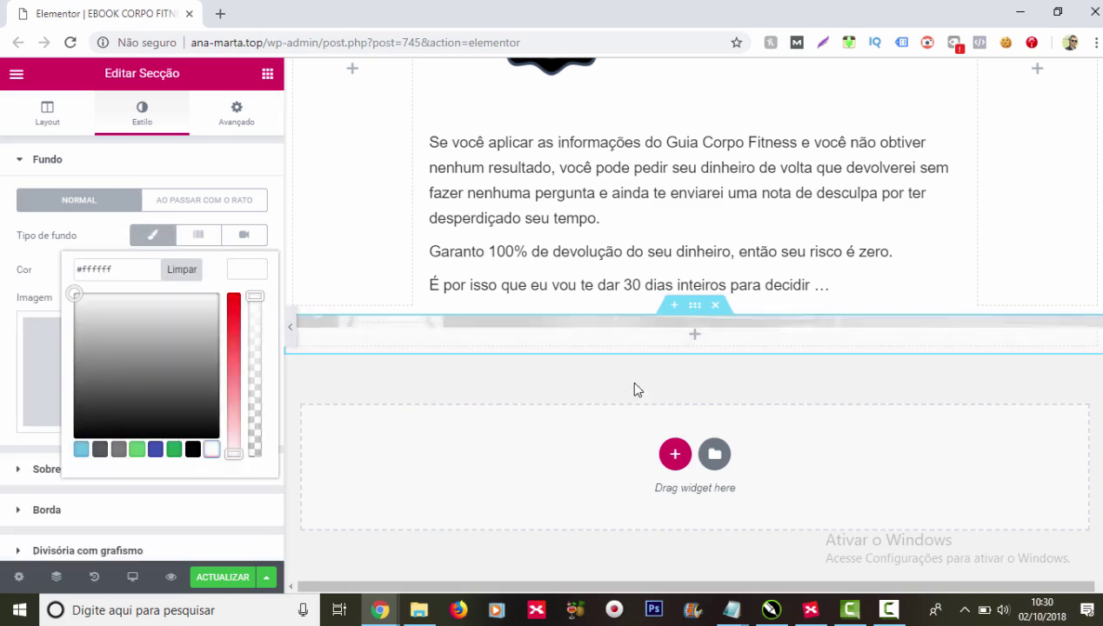
# Step: Add a spacer widget to the new single-column section and set its space to 77
pyautogui.click(696, 339)
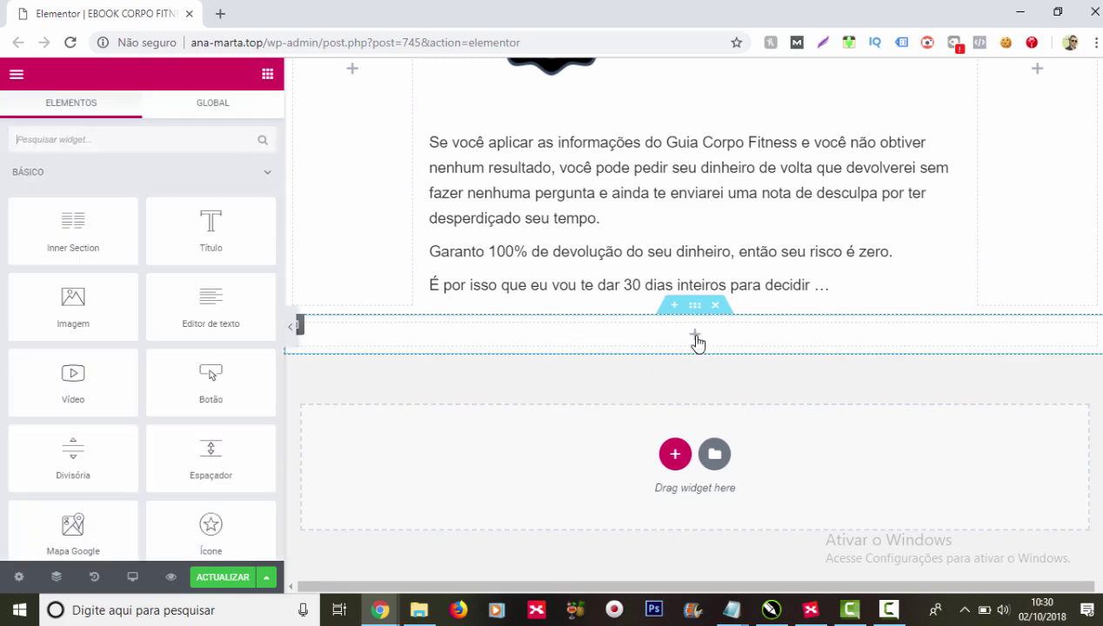
pyautogui.moveTo(204, 465); pyautogui.dragTo(697, 335)
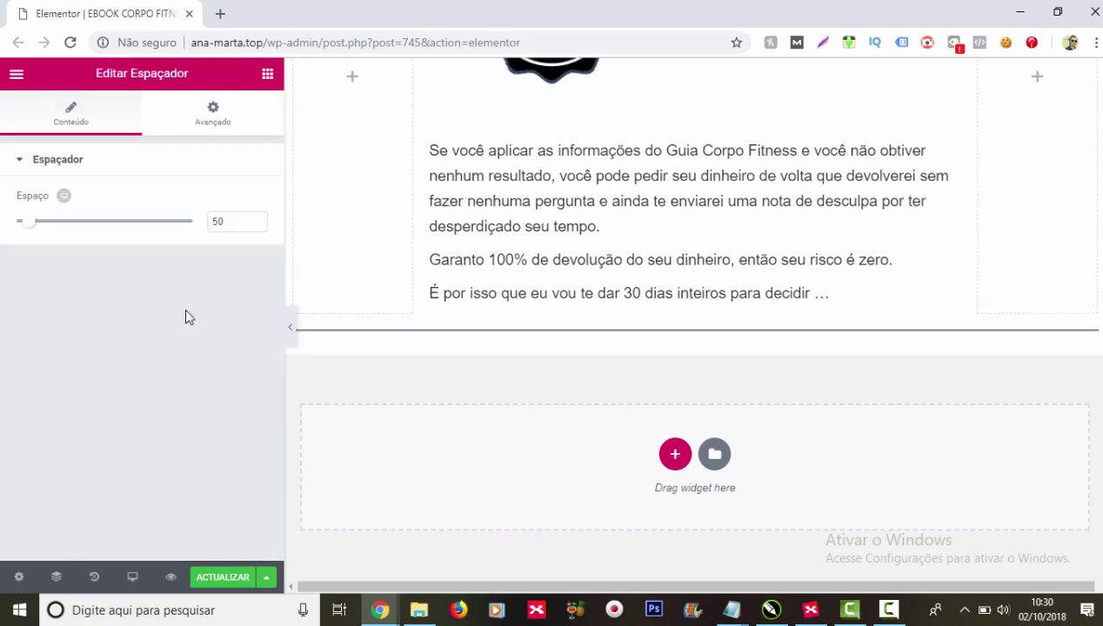
pyautogui.moveTo(30, 227); pyautogui.dragTo(36, 229)
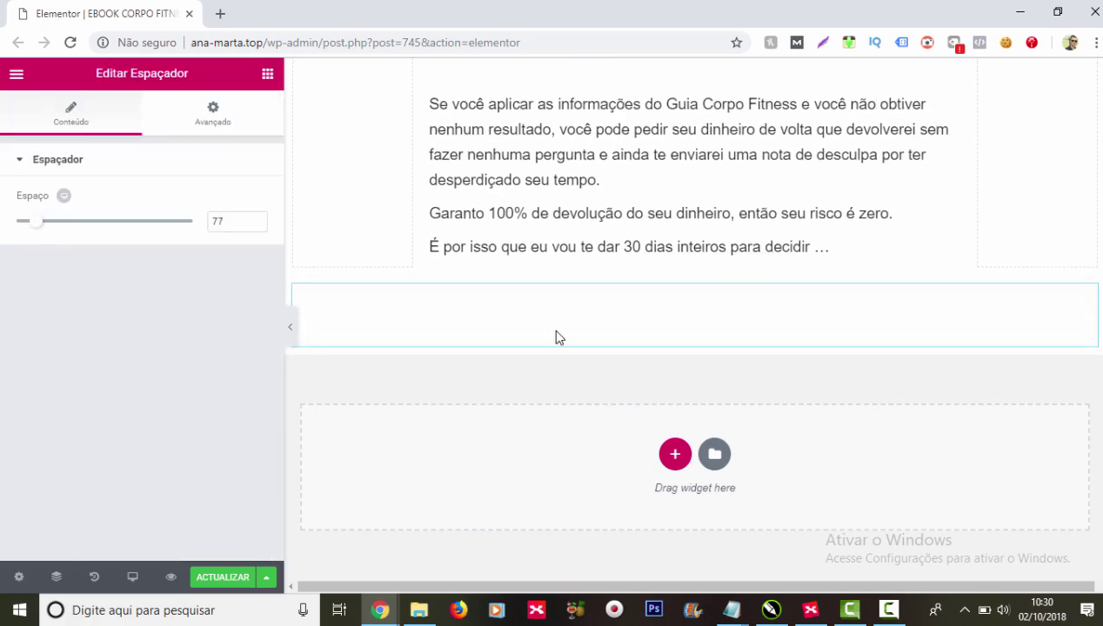
# Step: Add a three-column section with a wide middle column below the spacer and set its classic background to white (#ffffff)
pyautogui.click(676, 456)
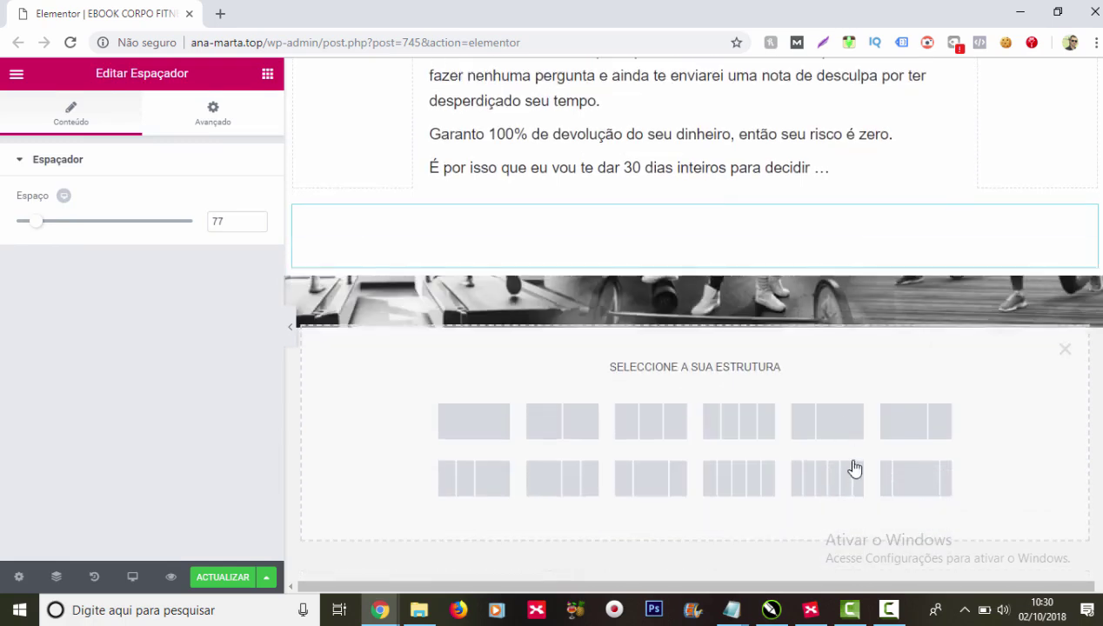
pyautogui.click(924, 473)
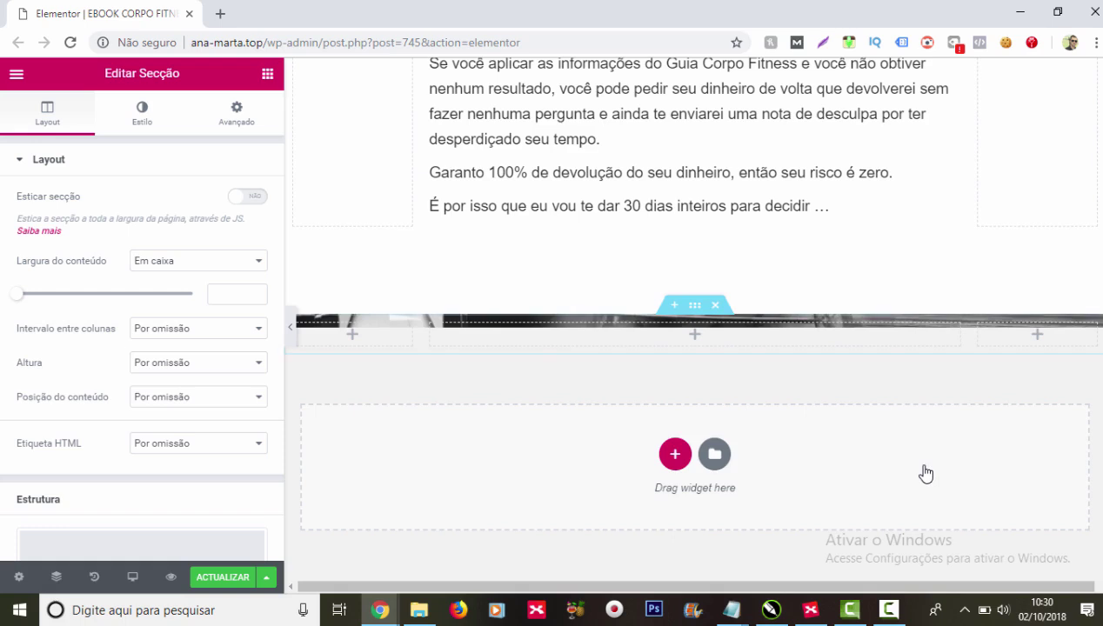
pyautogui.click(696, 309)
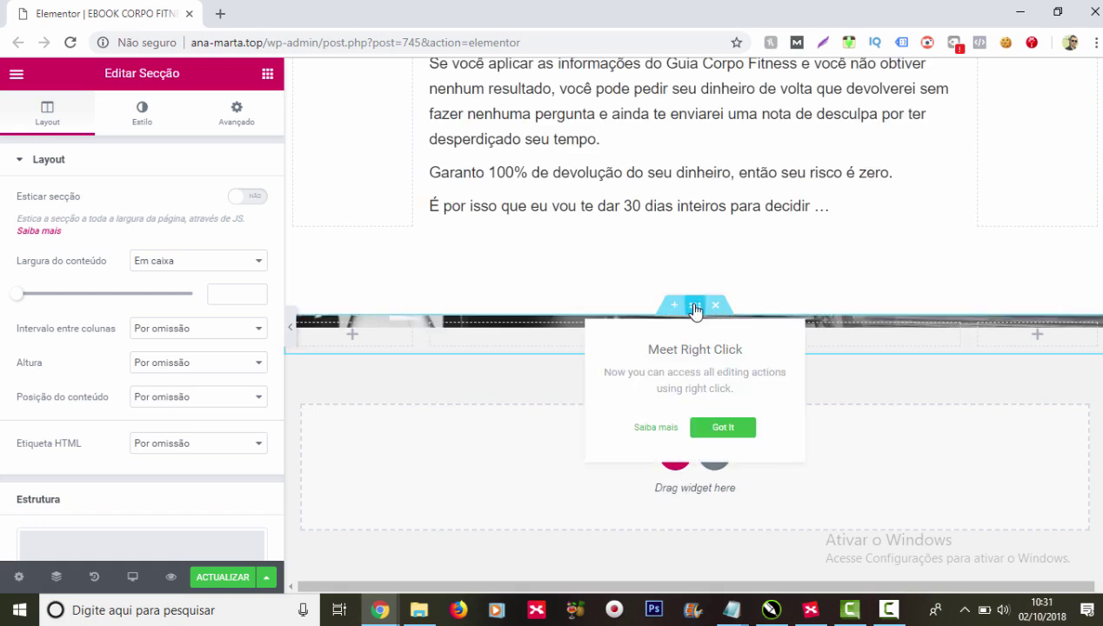
pyautogui.click(139, 115)
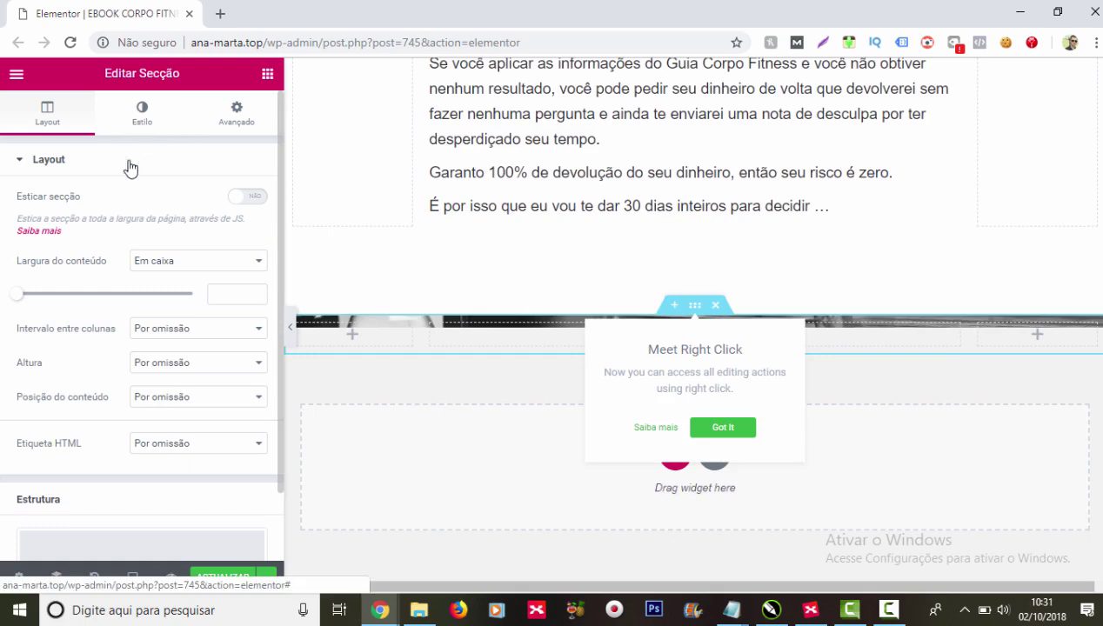
pyautogui.click(154, 235)
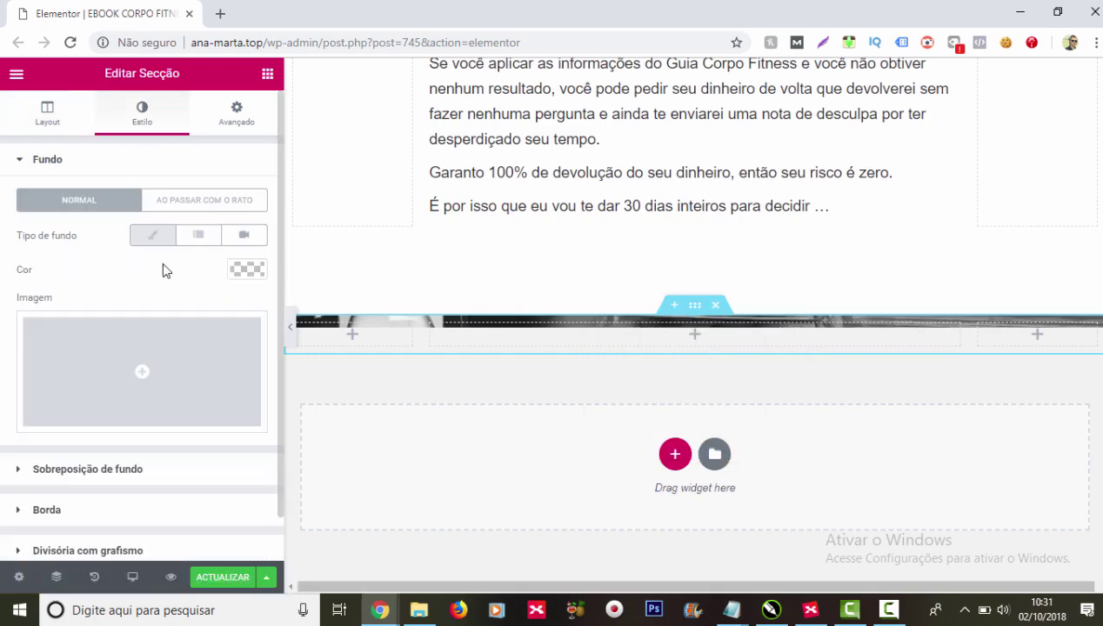
pyautogui.click(246, 270)
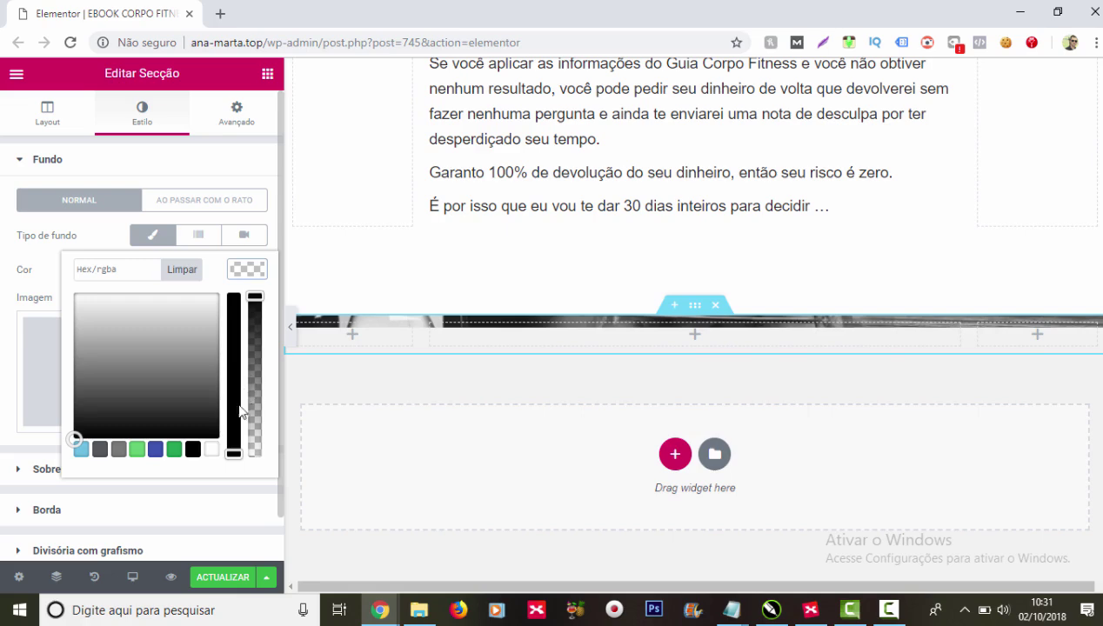
pyautogui.click(212, 451)
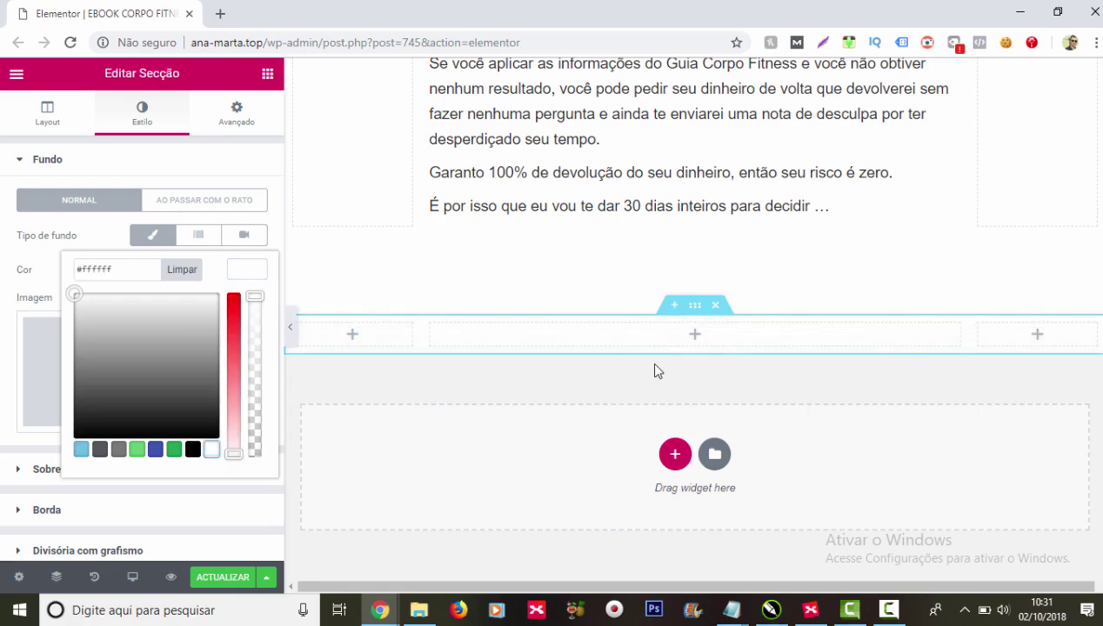
# Step: Add an image widget to the wide middle column and insert the CORPO FITNESS book cover from the media library
pyautogui.click(697, 336)
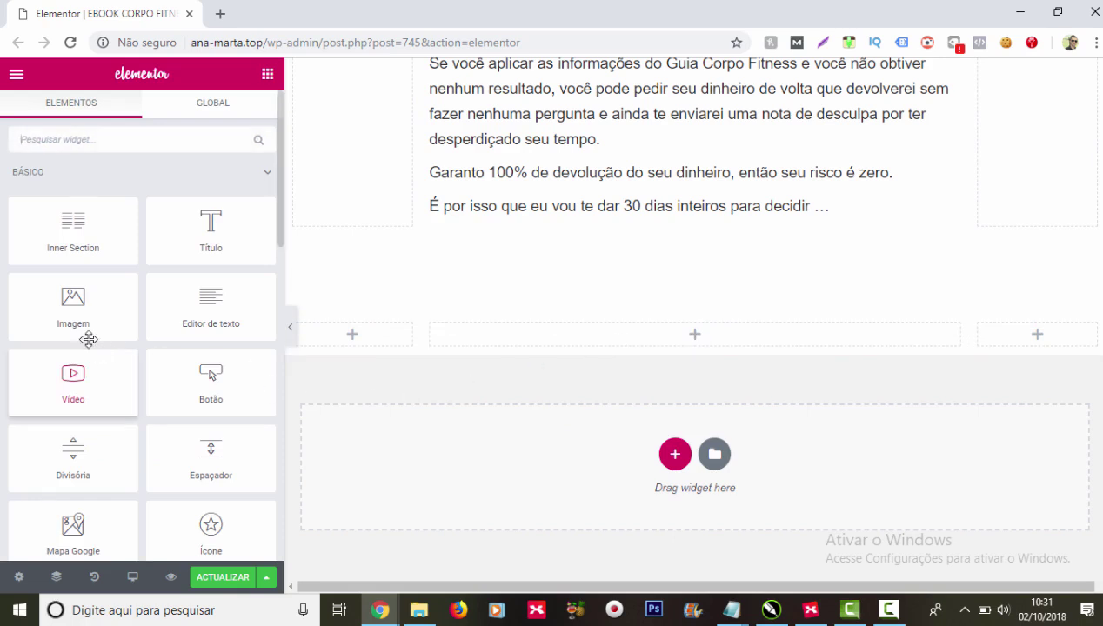
pyautogui.moveTo(80, 305); pyautogui.dragTo(707, 348)
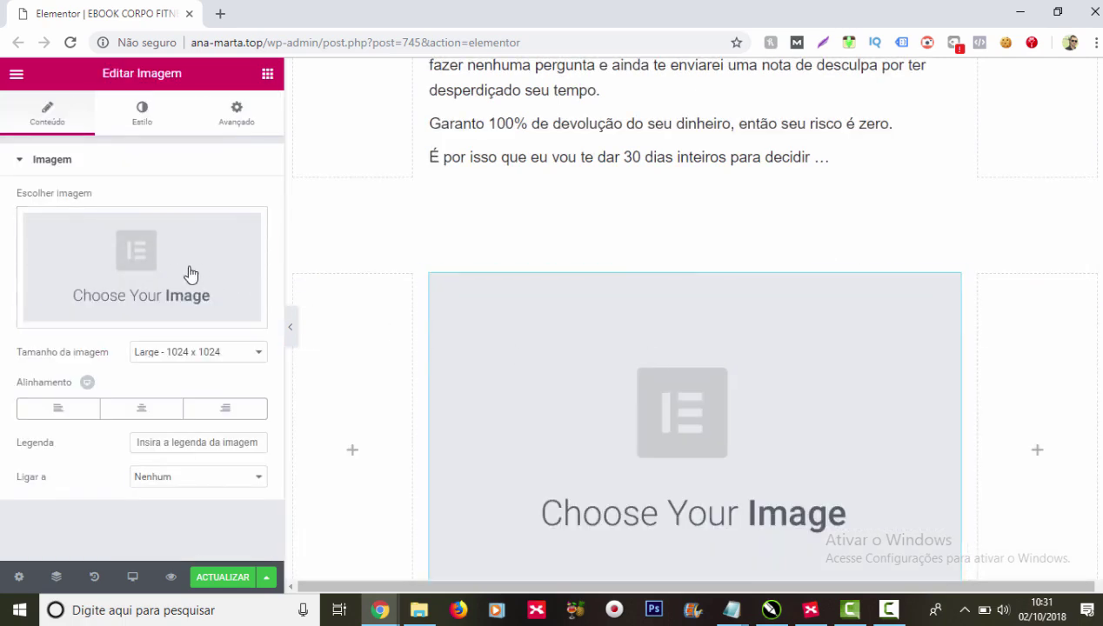
pyautogui.click(141, 263)
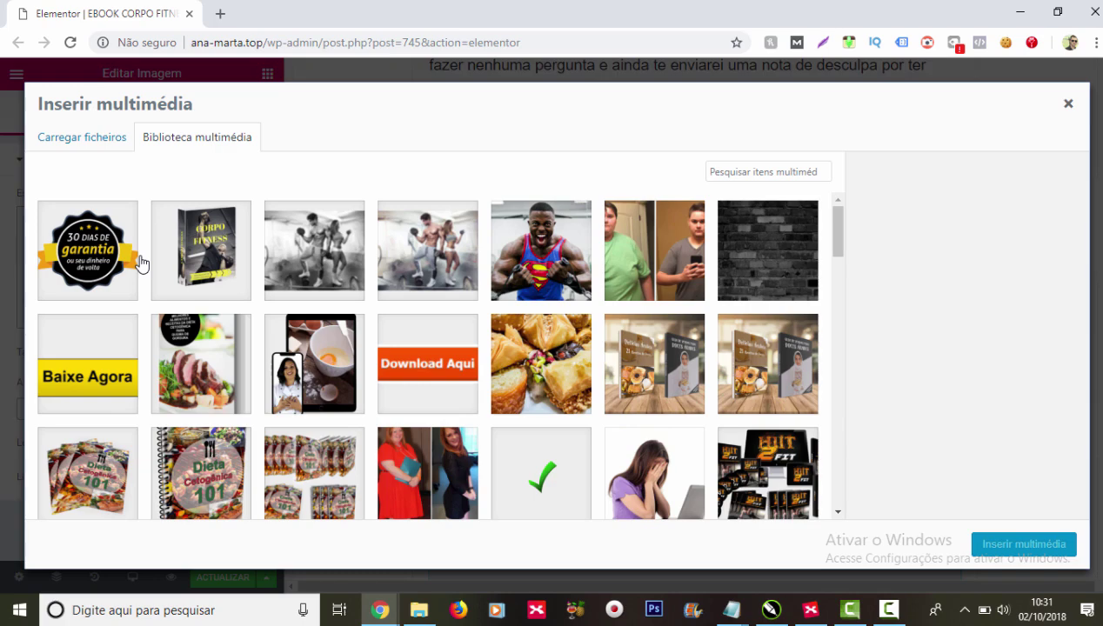
pyautogui.click(213, 251)
pyautogui.click(1010, 546)
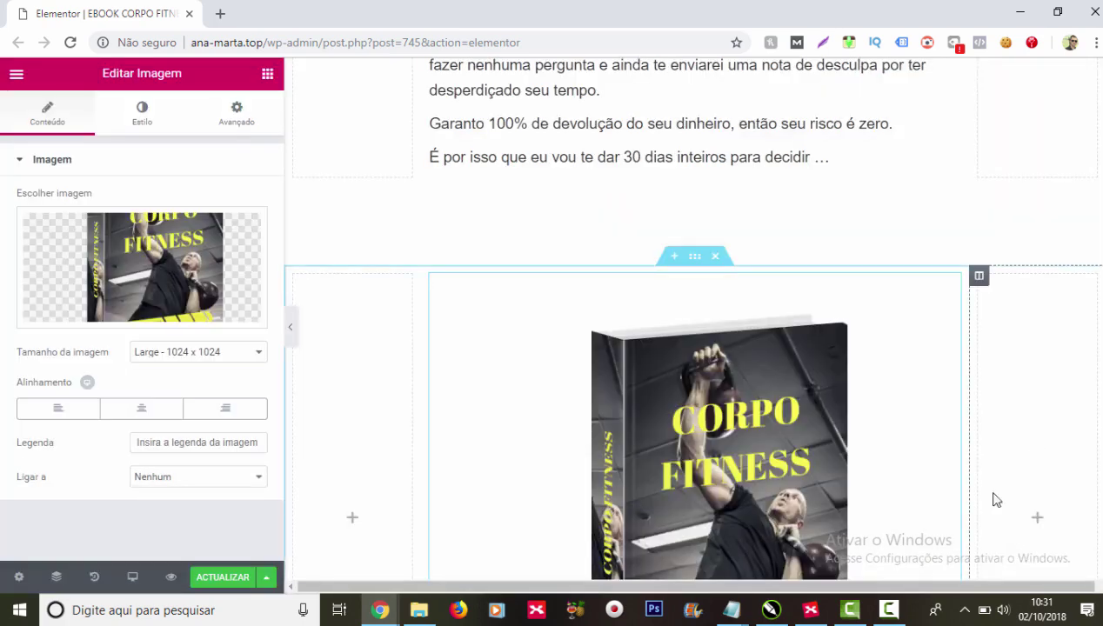
# Step: Add another three-column section with a wide middle column below the book cover and give it a classic white (#ffffff) background
pyautogui.scroll(-5, 905, 400)
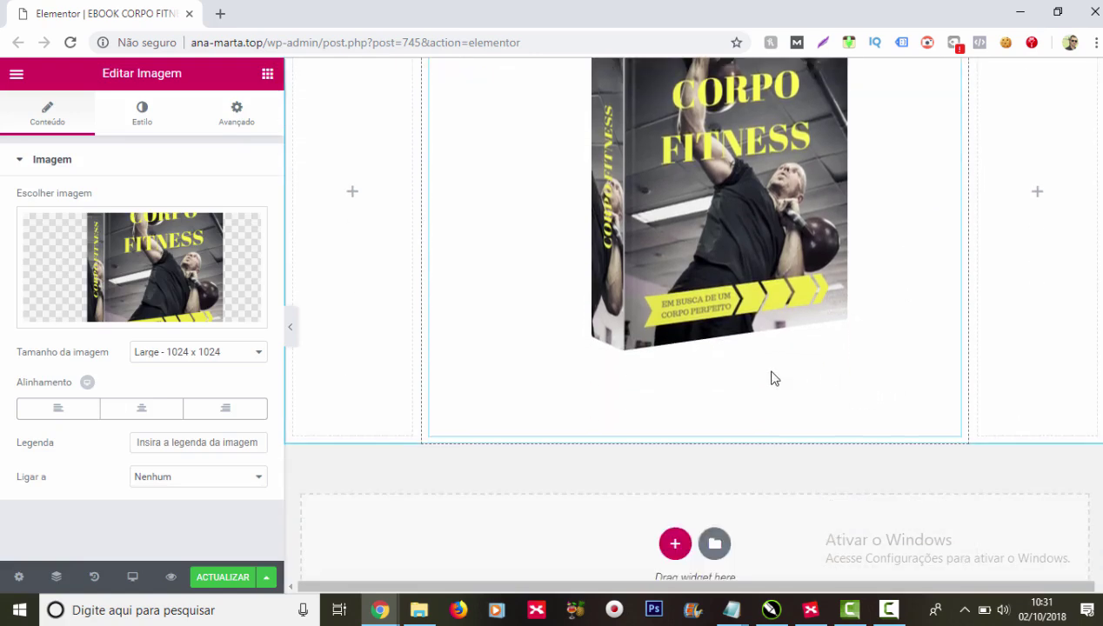
pyautogui.scroll(-1, 728, 416)
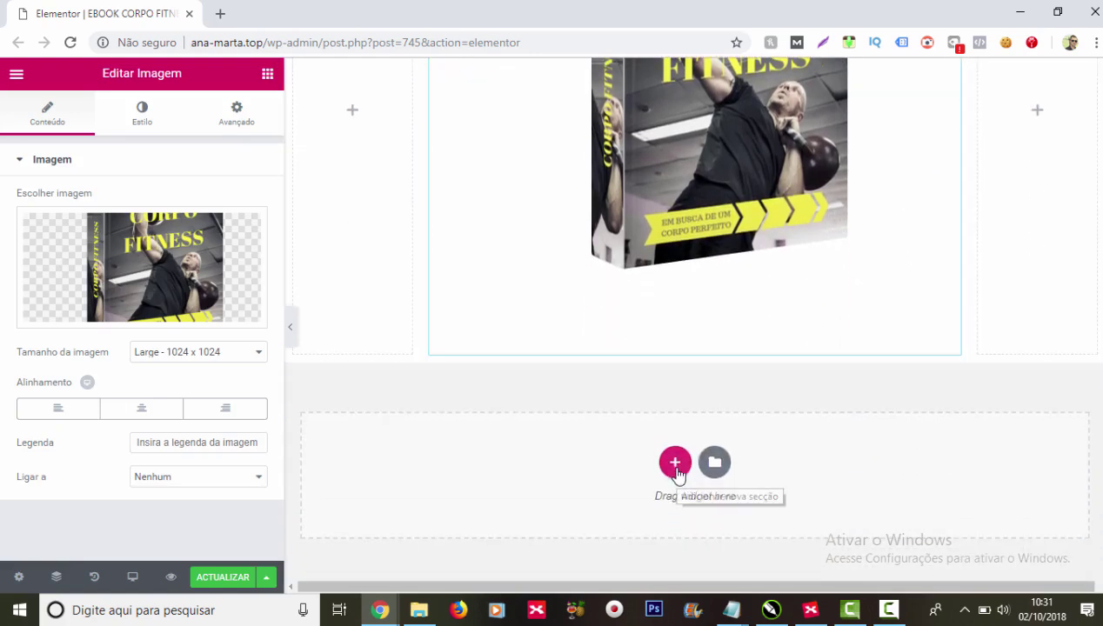
pyautogui.click(676, 464)
pyautogui.scroll(-1, 771, 472)
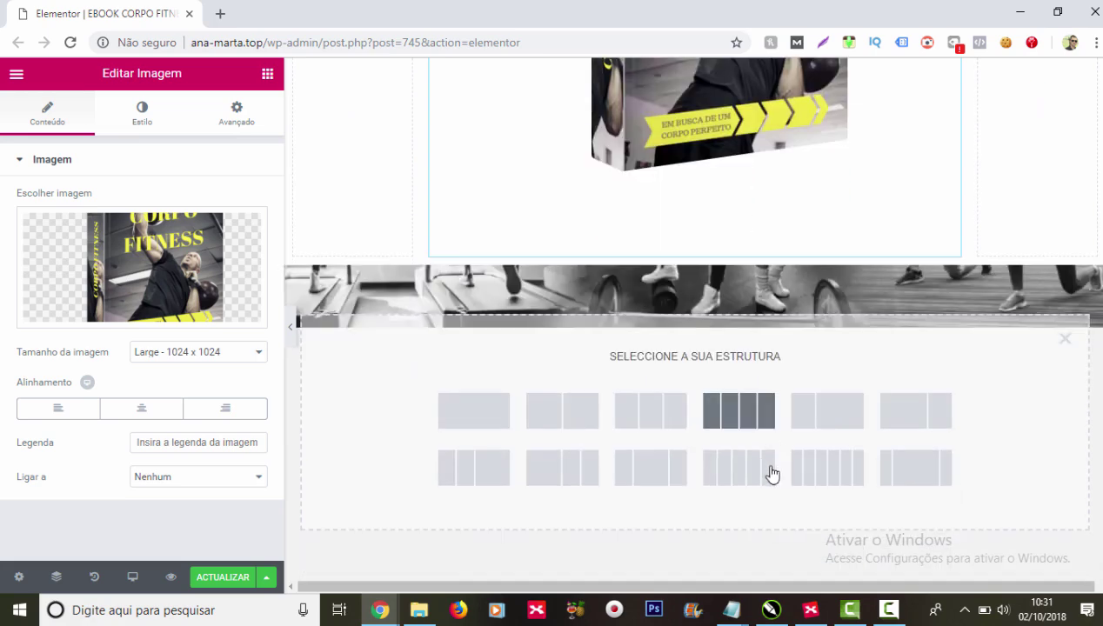
pyautogui.click(938, 480)
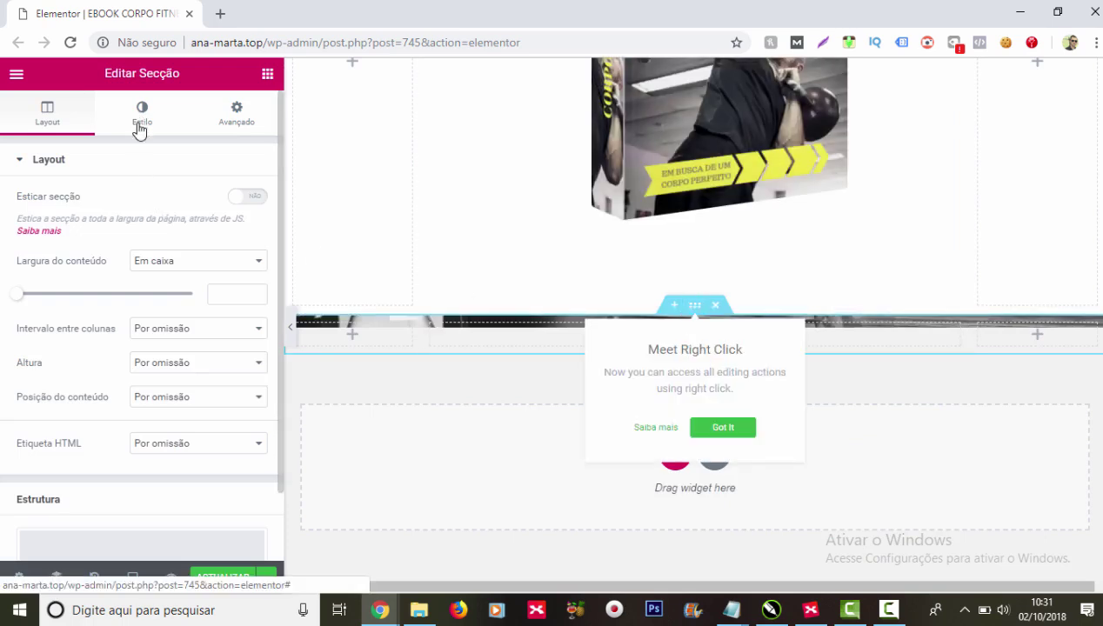
pyautogui.click(142, 114)
pyautogui.click(153, 235)
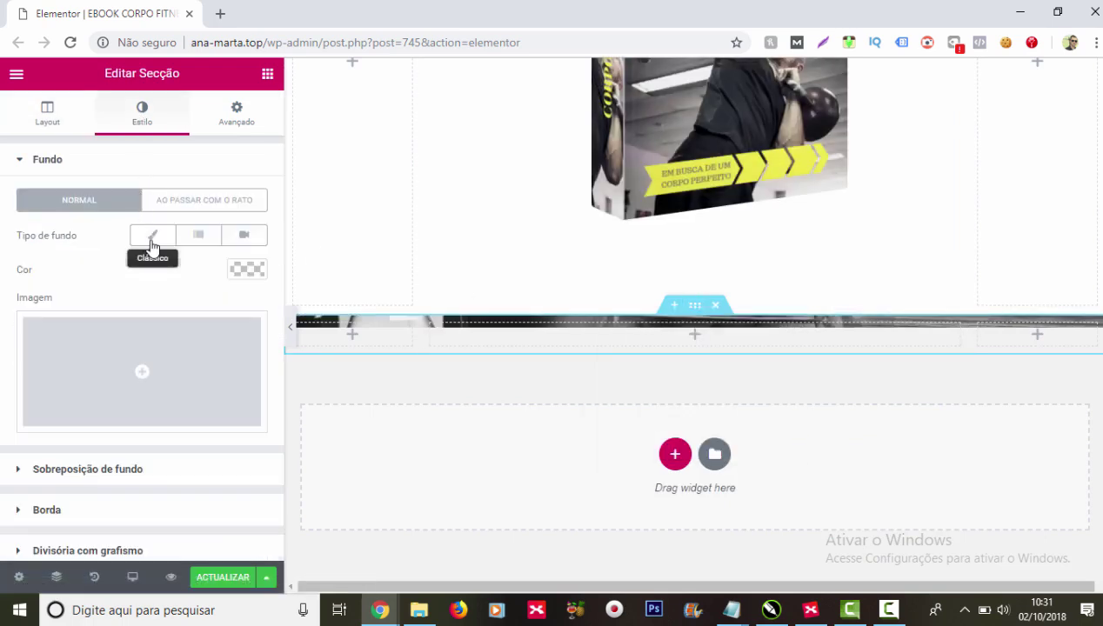
pyautogui.click(240, 272)
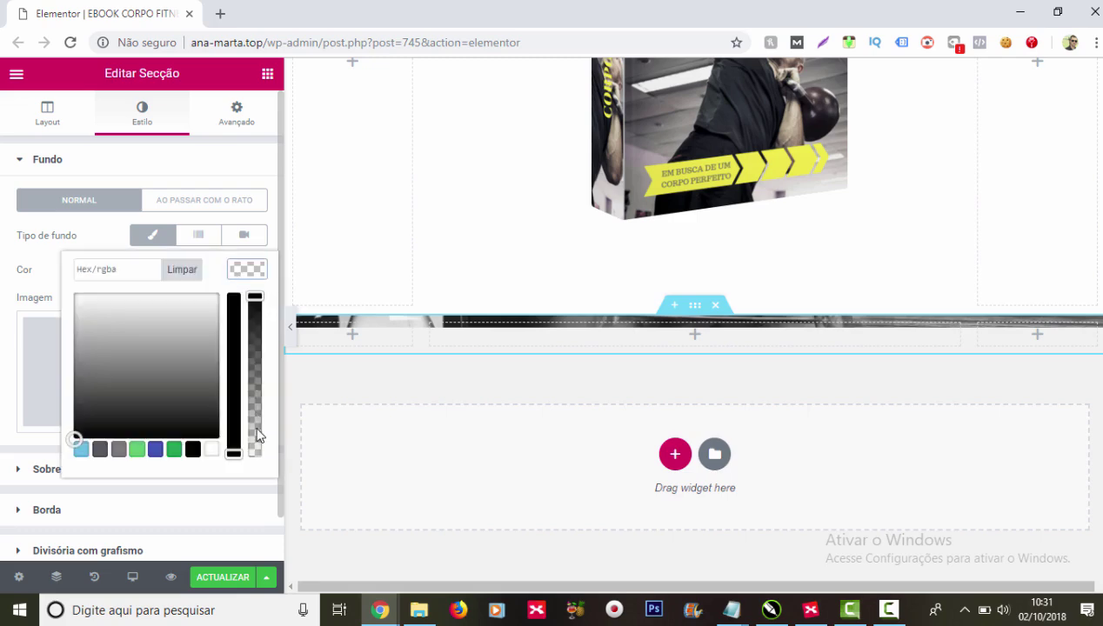
pyautogui.click(213, 452)
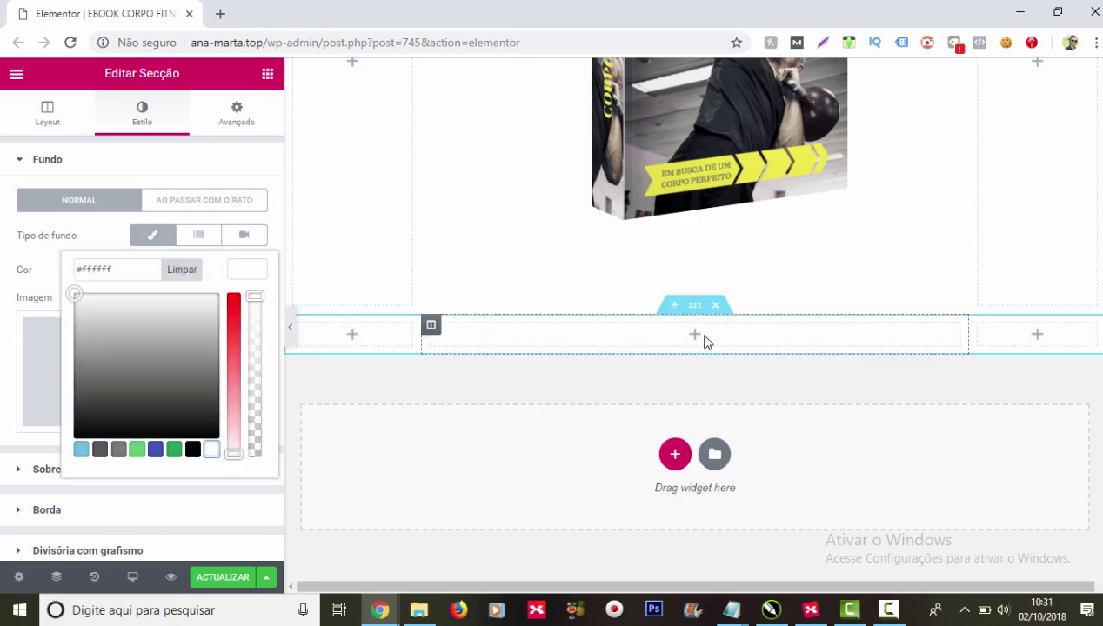
# Step: Add a text editor widget to the middle column of the section below the book cover
pyautogui.click(703, 341)
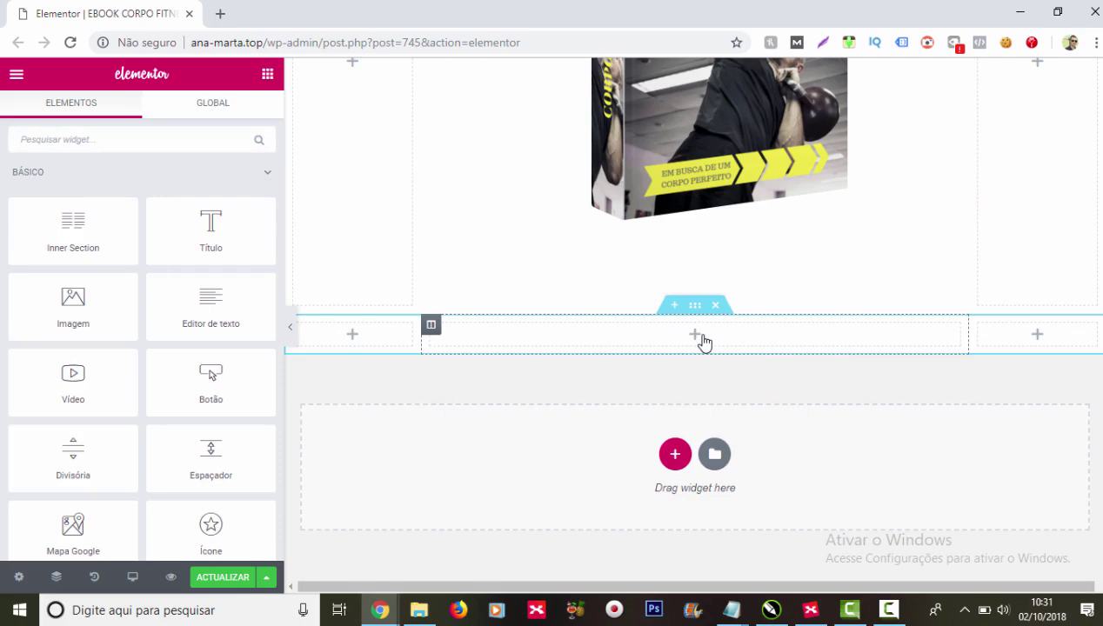
pyautogui.moveTo(203, 302); pyautogui.dragTo(696, 339)
pyautogui.moveTo(703, 334); pyautogui.dragTo(706, 339)
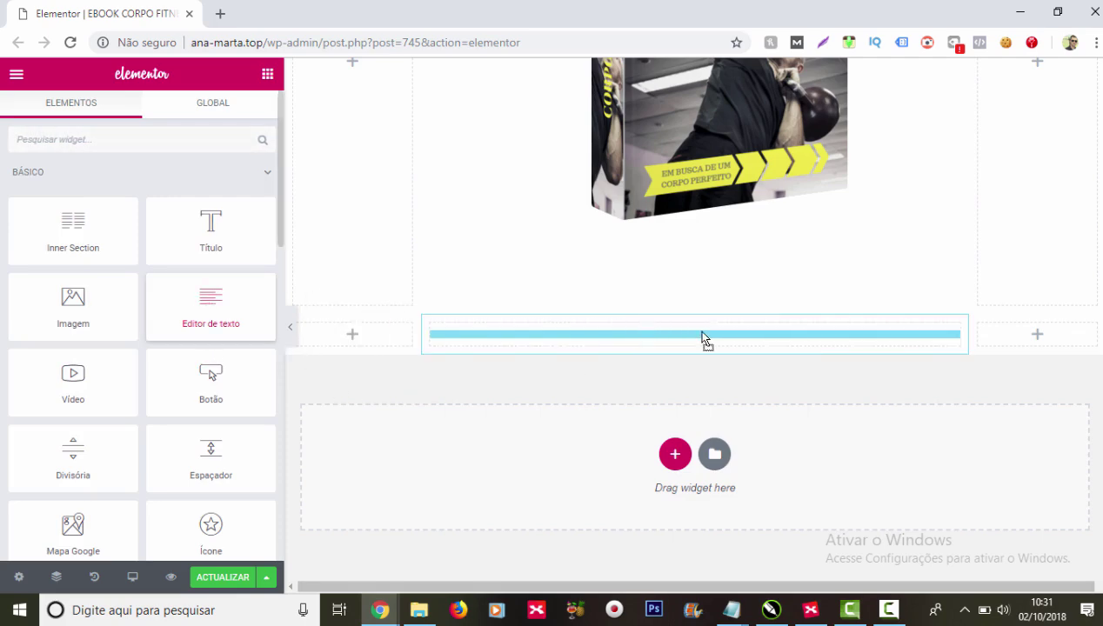
# Step: Copy the line "Garanta seu Guia de treinamento para construir músculos em poucos dias a partir de sua casa..." from the sales page Notepad file and minimize Notepad
pyautogui.moveTo(734, 618)
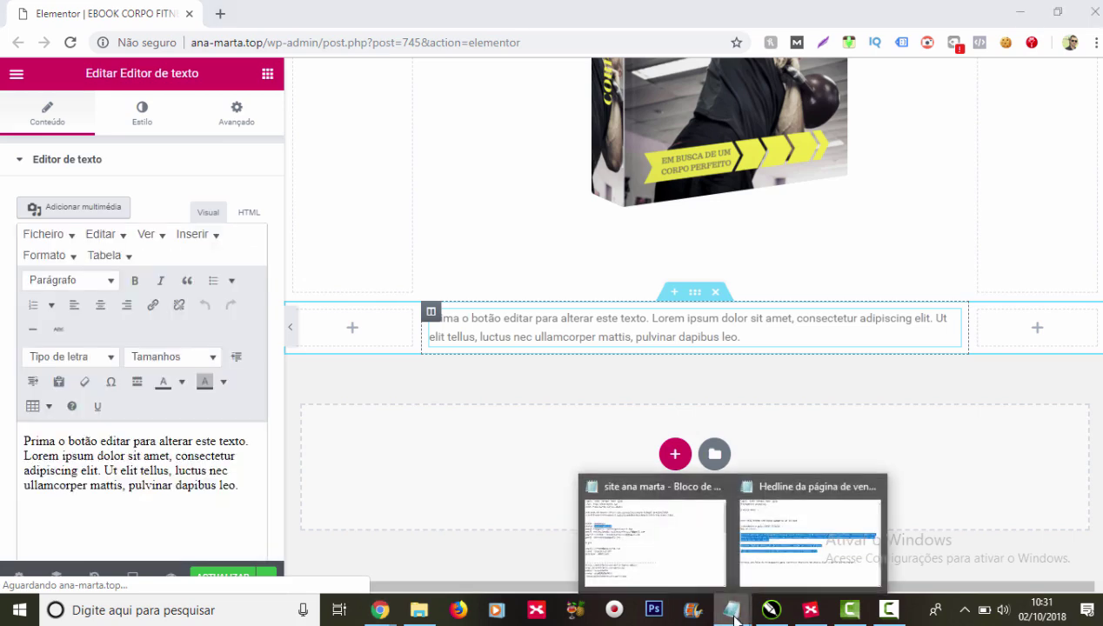
pyautogui.click(800, 561)
pyautogui.moveTo(108, 336); pyautogui.dragTo(730, 332)
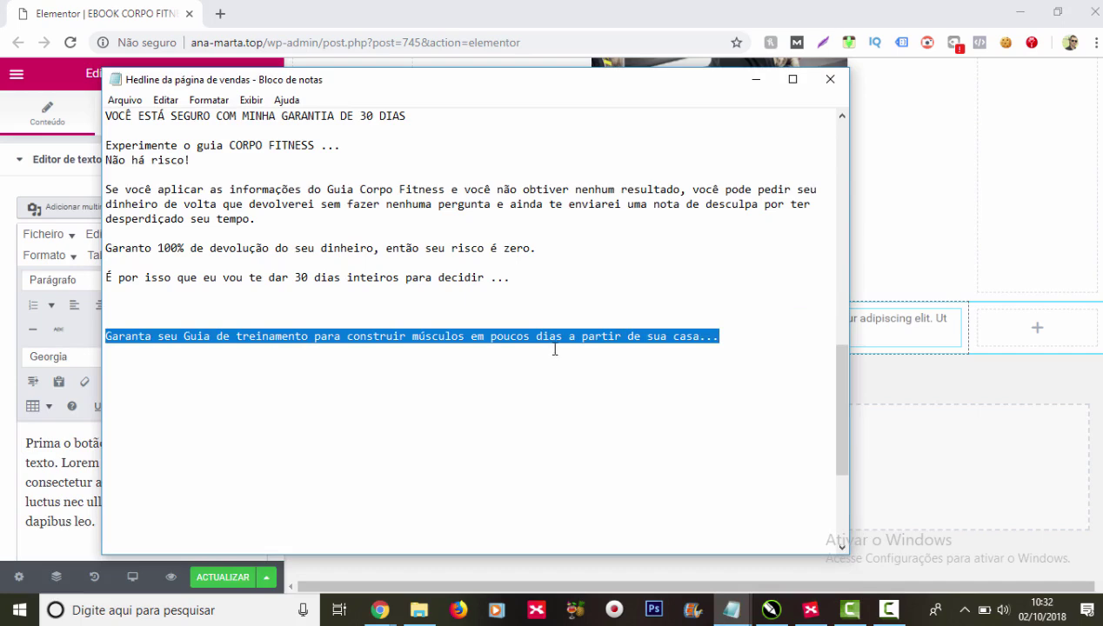
pyautogui.rightClick(552, 341)
pyautogui.click(597, 391)
pyautogui.click(756, 79)
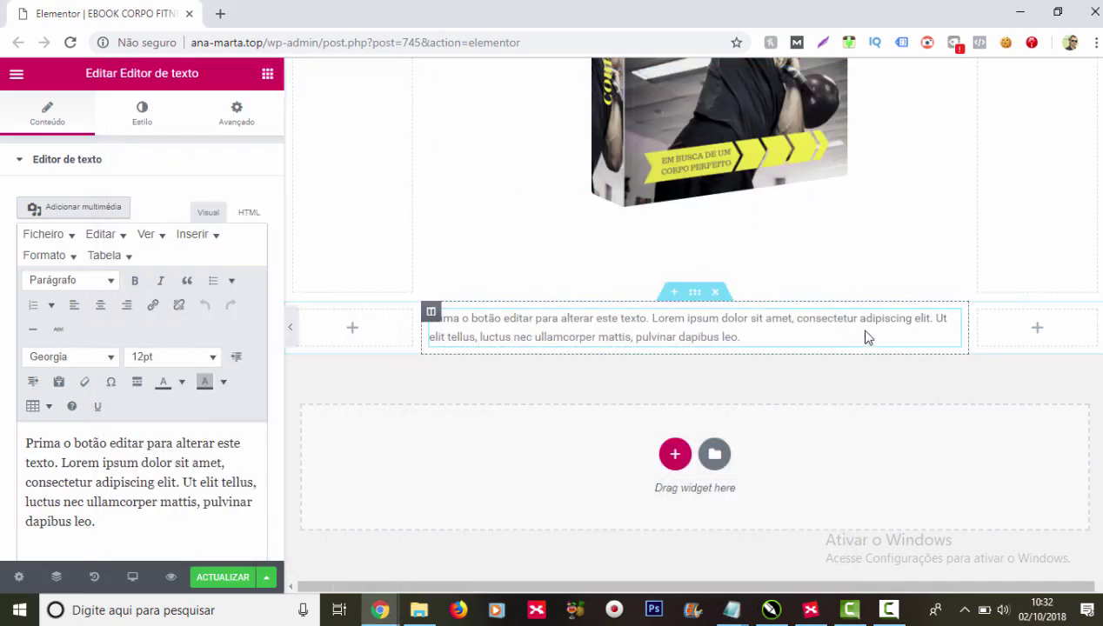
# Step: Delete all the placeholder text in the text editor widget below the book cover
pyautogui.click(951, 321)
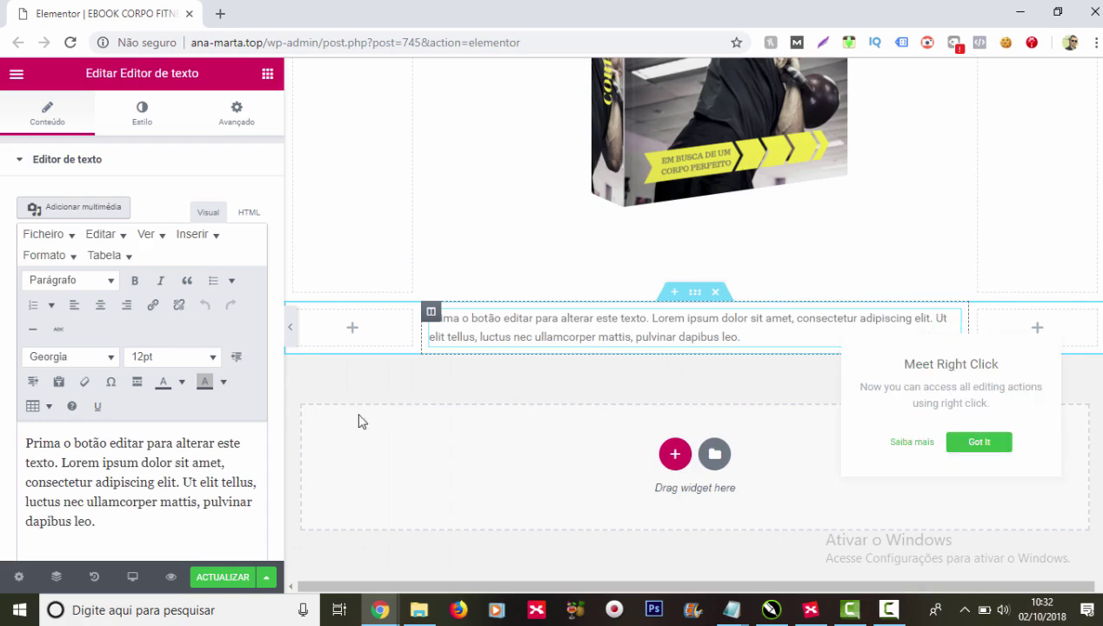
pyautogui.click(174, 463)
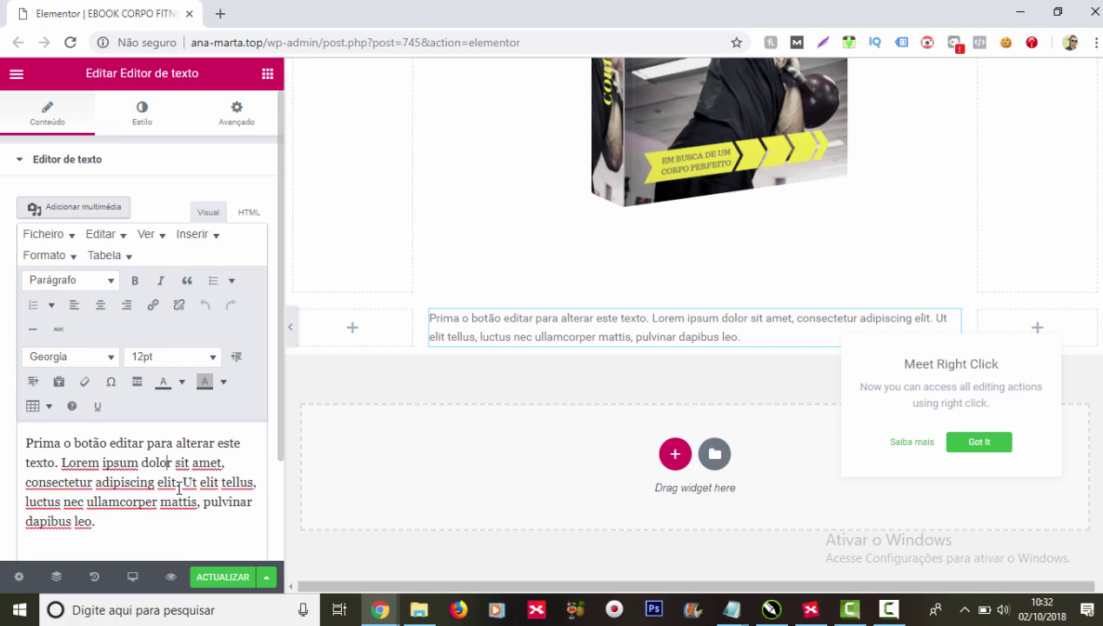
pyautogui.hotkey('ctrl', 'a')
pyautogui.press('BackSpace')
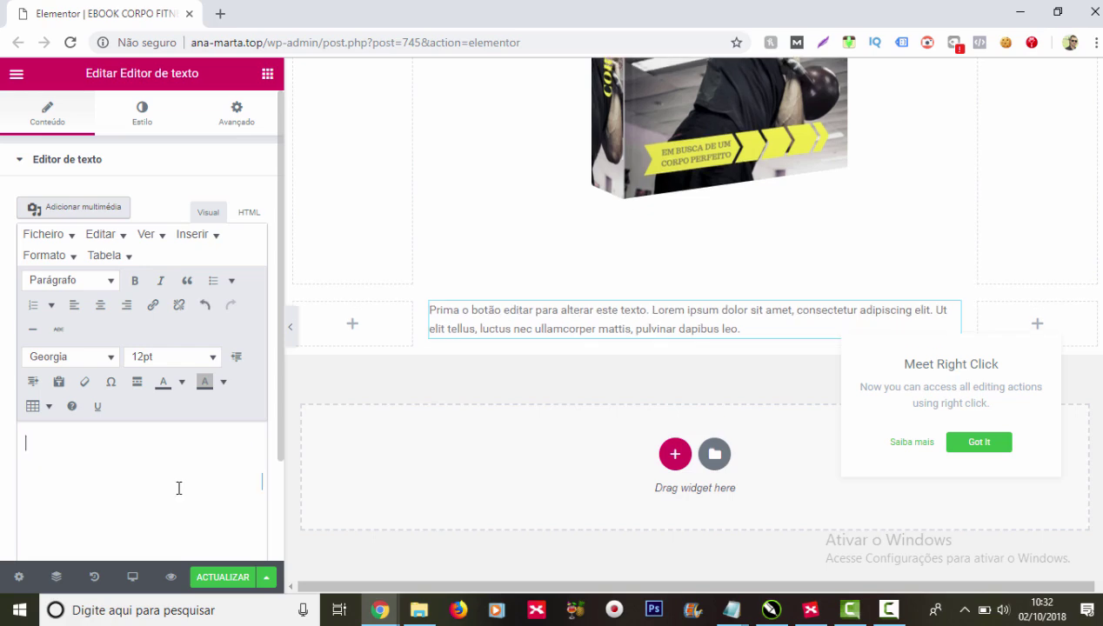
# Step: Paste the copied "Garanta seu Guia de treinamento..." line into the text editor and format it in Arial at 14pt
pyautogui.hotkey('ctrl', 'v')
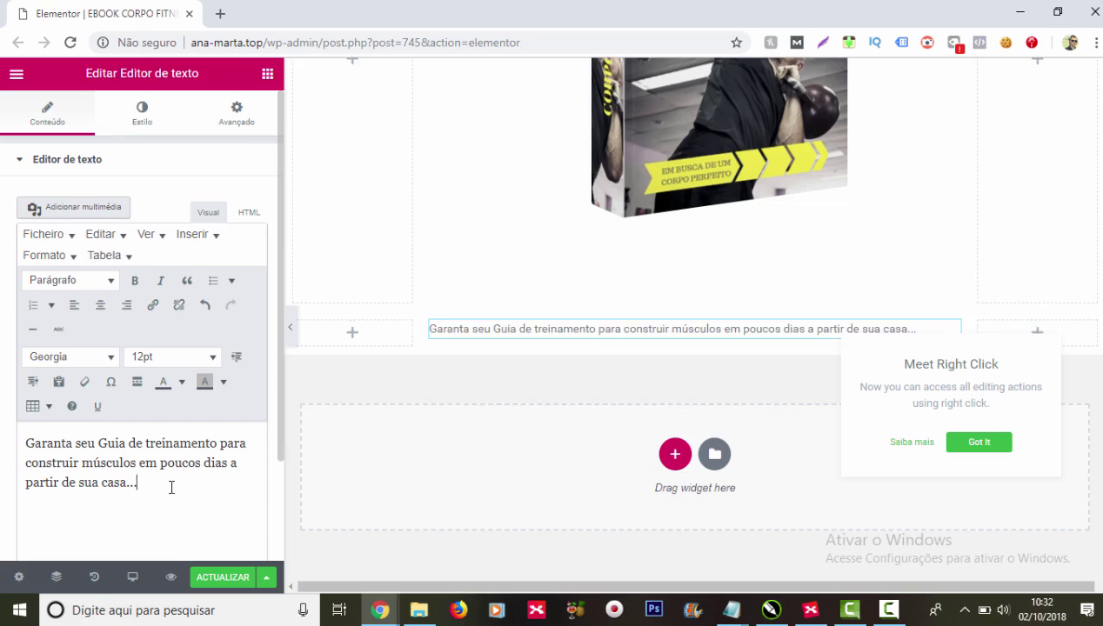
pyautogui.hotkey('ctrl', 'a')
pyautogui.click(11, 439)
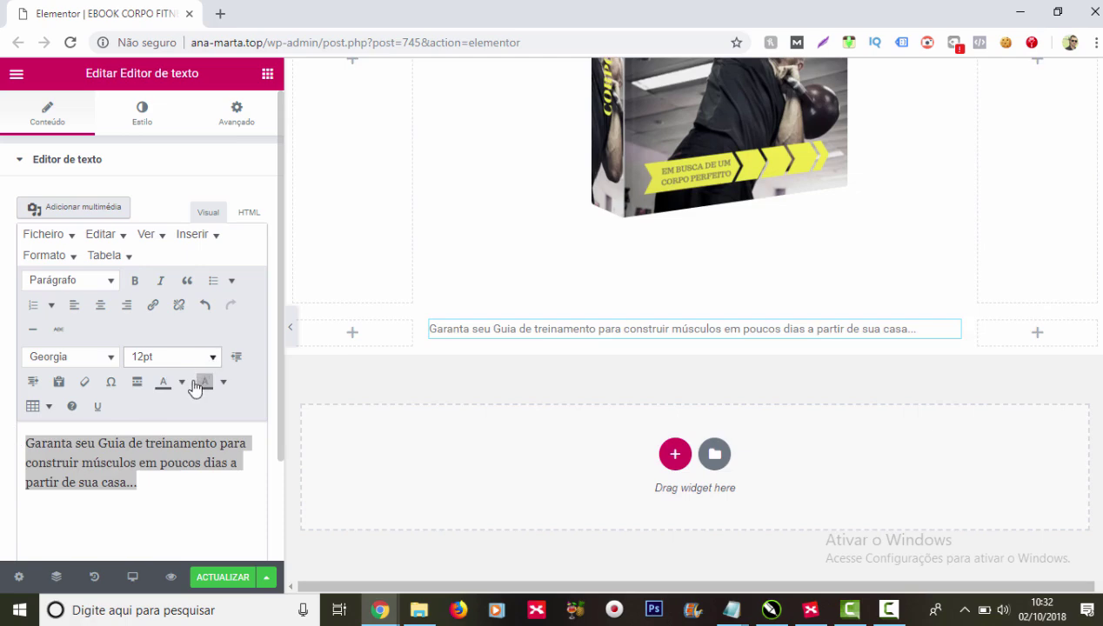
pyautogui.click(174, 356)
pyautogui.click(172, 452)
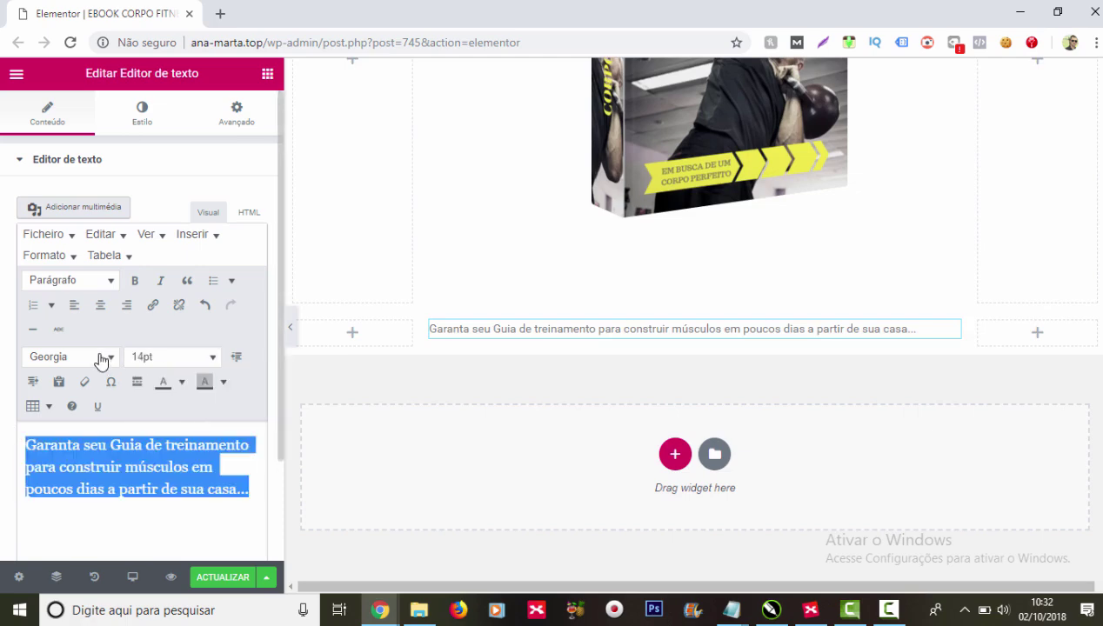
pyautogui.click(102, 359)
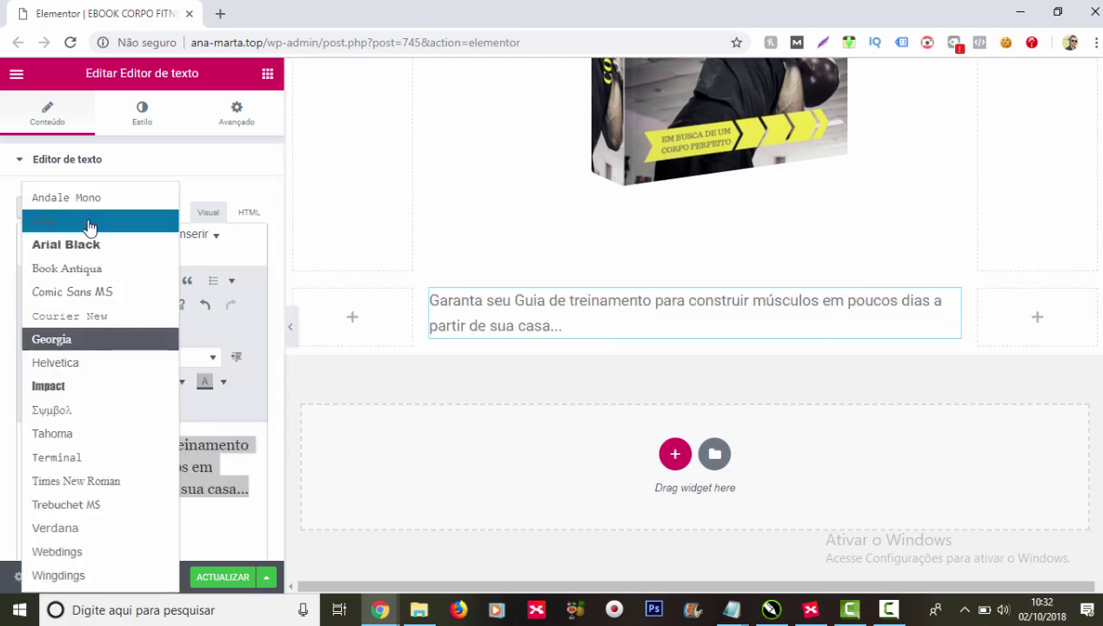
pyautogui.press('Return')
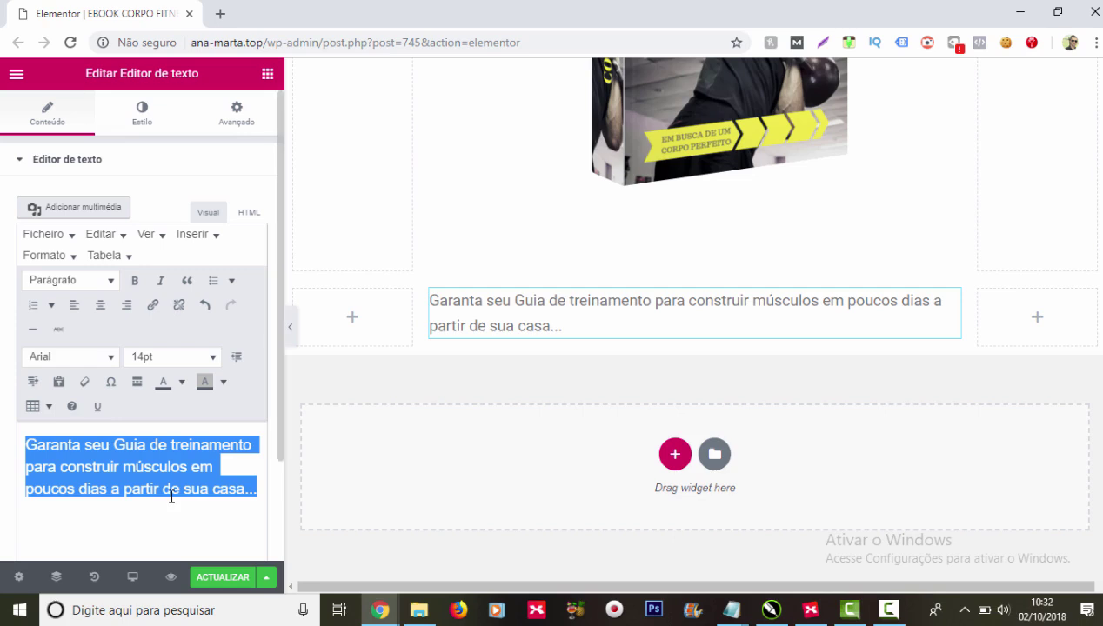
# Step: Set the closing line's size to 18pt, give it a dark text colour and centre it
pyautogui.click(207, 363)
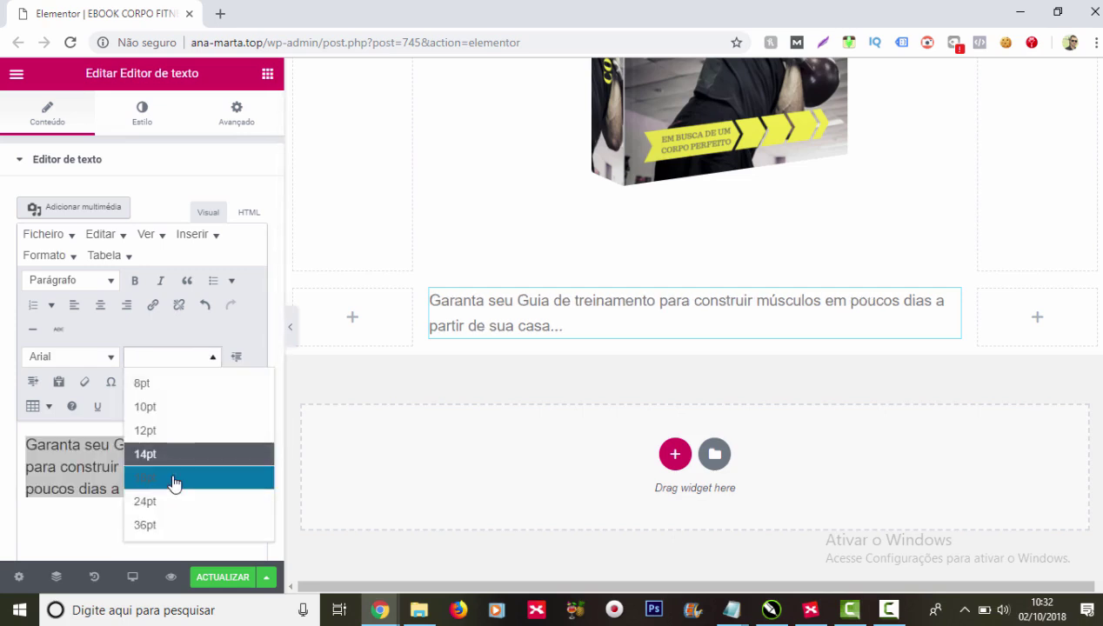
pyautogui.click(174, 482)
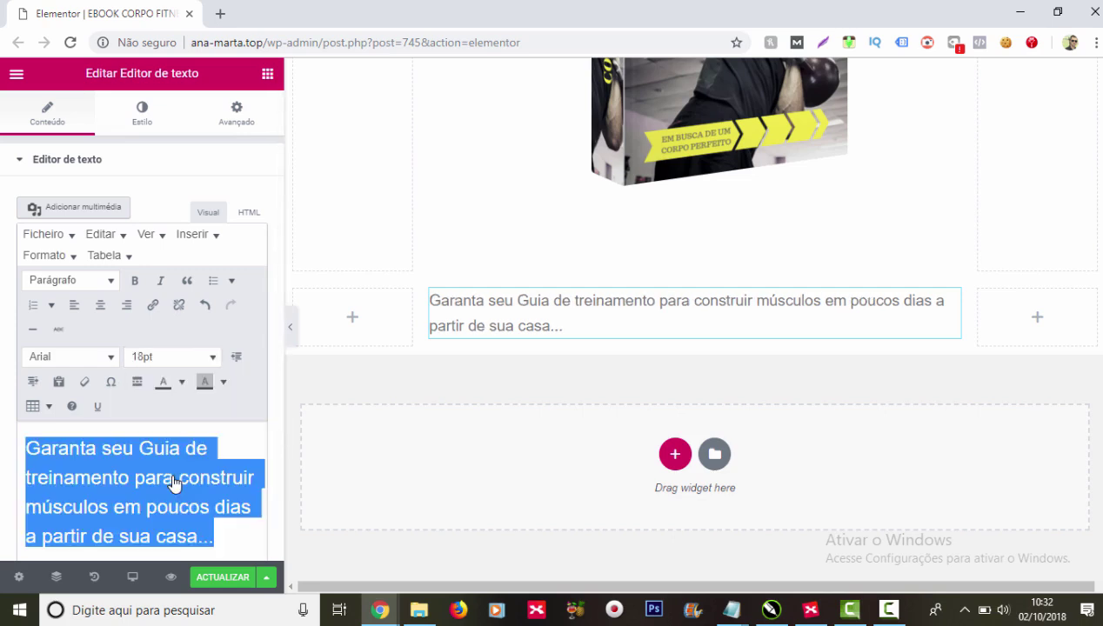
pyautogui.click(181, 385)
pyautogui.click(223, 419)
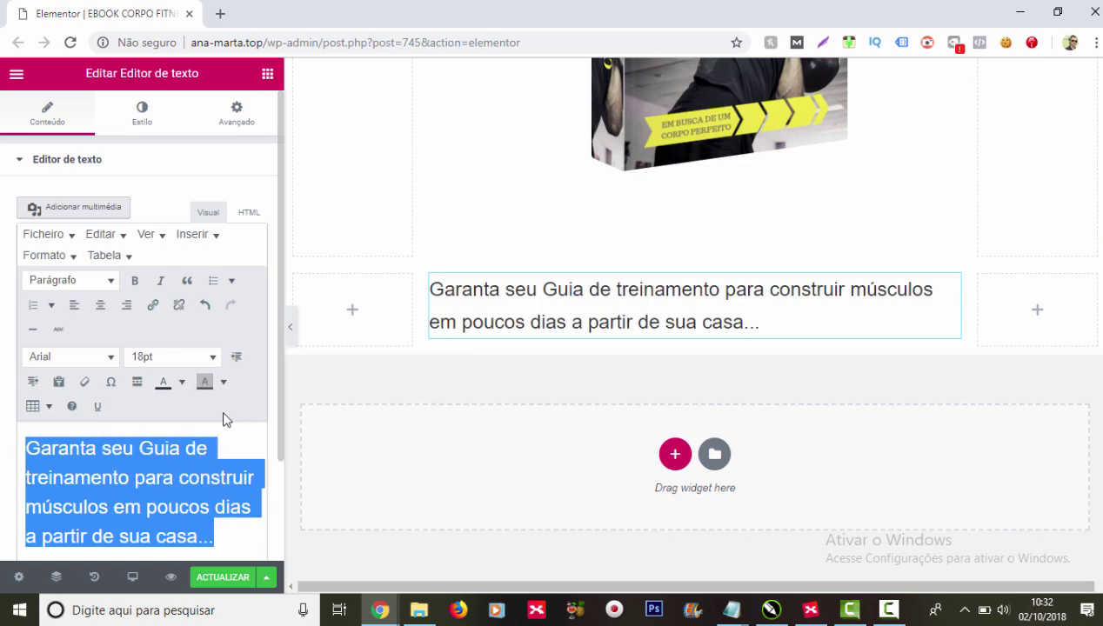
pyautogui.click(100, 305)
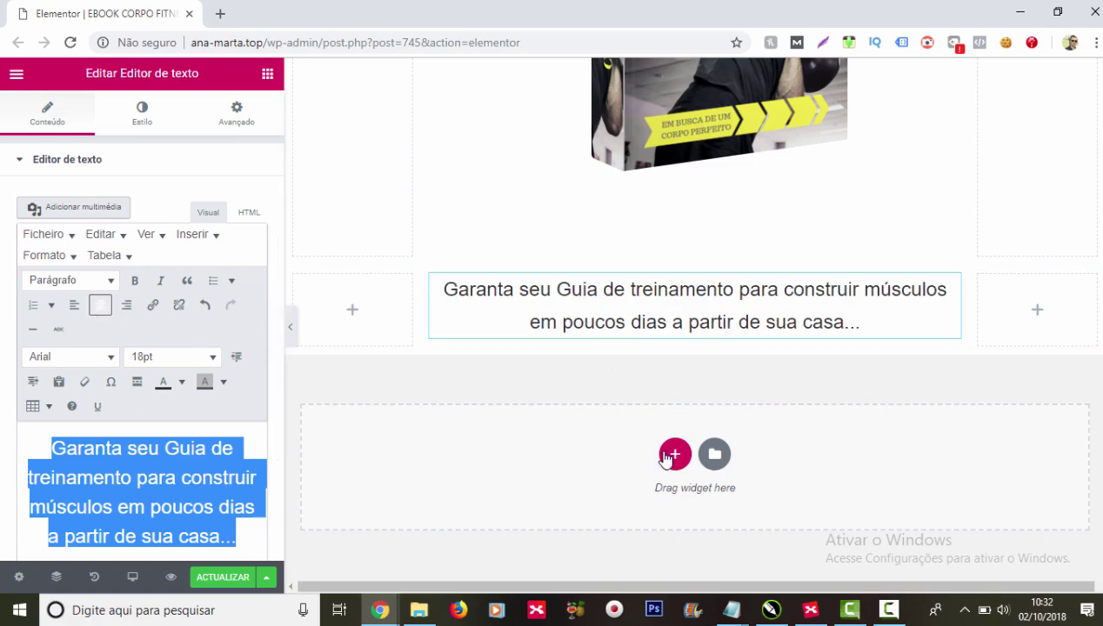
# Step: Add a three-column section with a half-width middle column below the closing line and give it a classic white (#ffffff) background
pyautogui.click(684, 457)
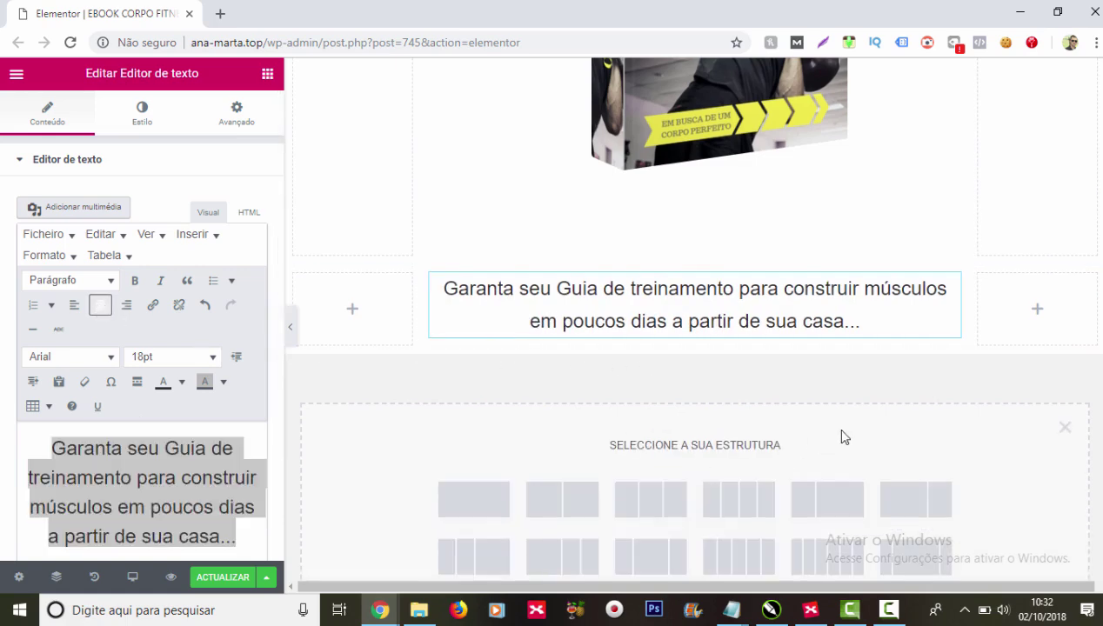
pyautogui.scroll(-1, 913, 487)
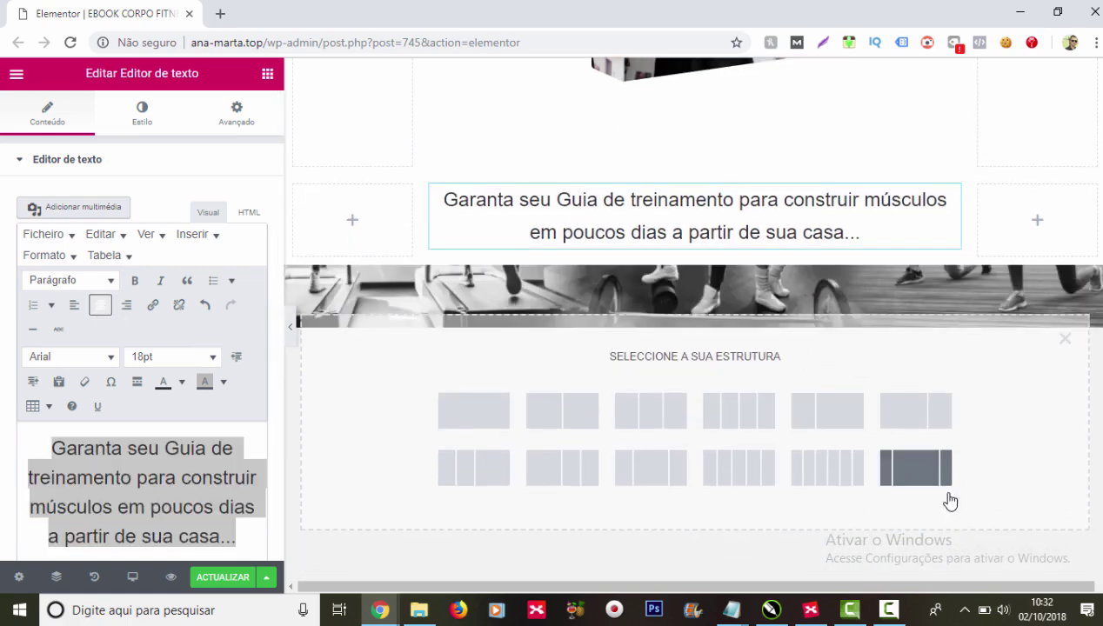
pyautogui.click(650, 473)
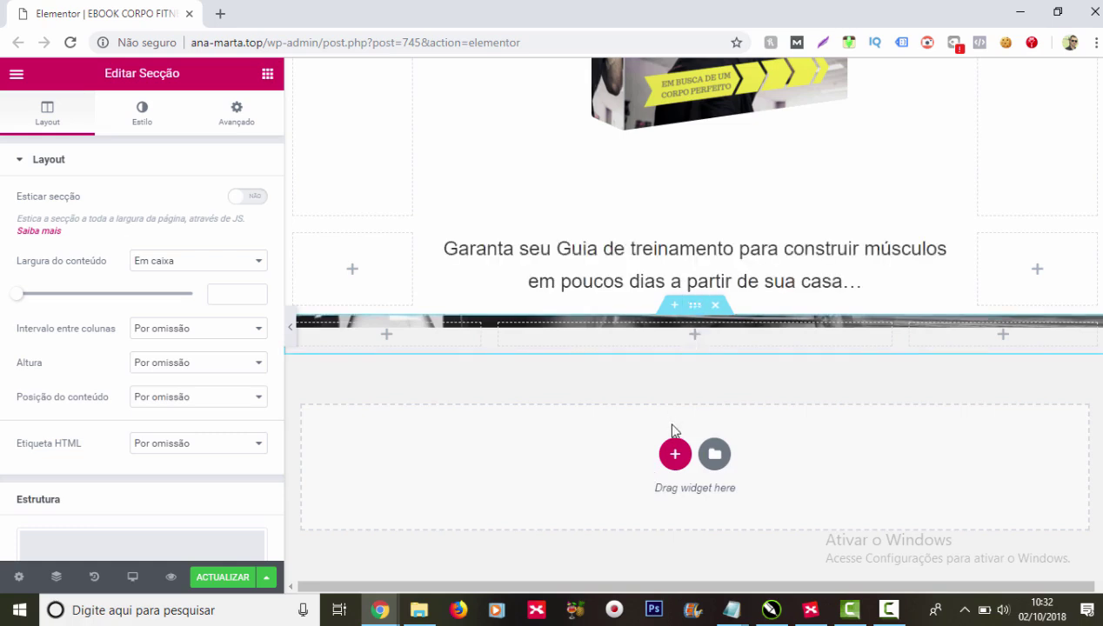
pyautogui.click(141, 129)
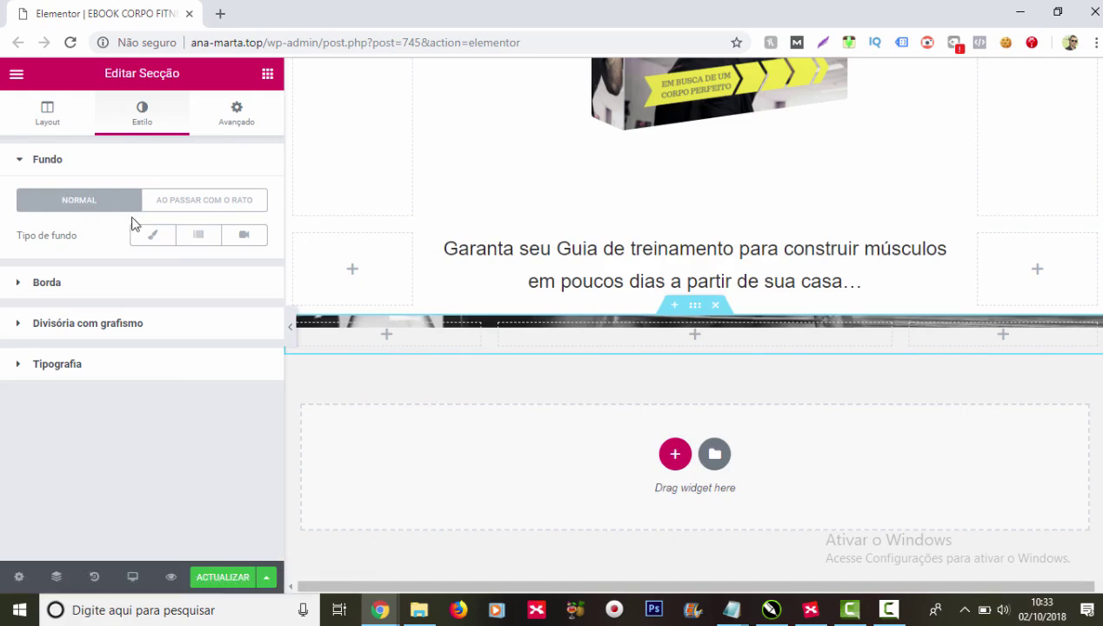
pyautogui.click(151, 242)
pyautogui.click(247, 275)
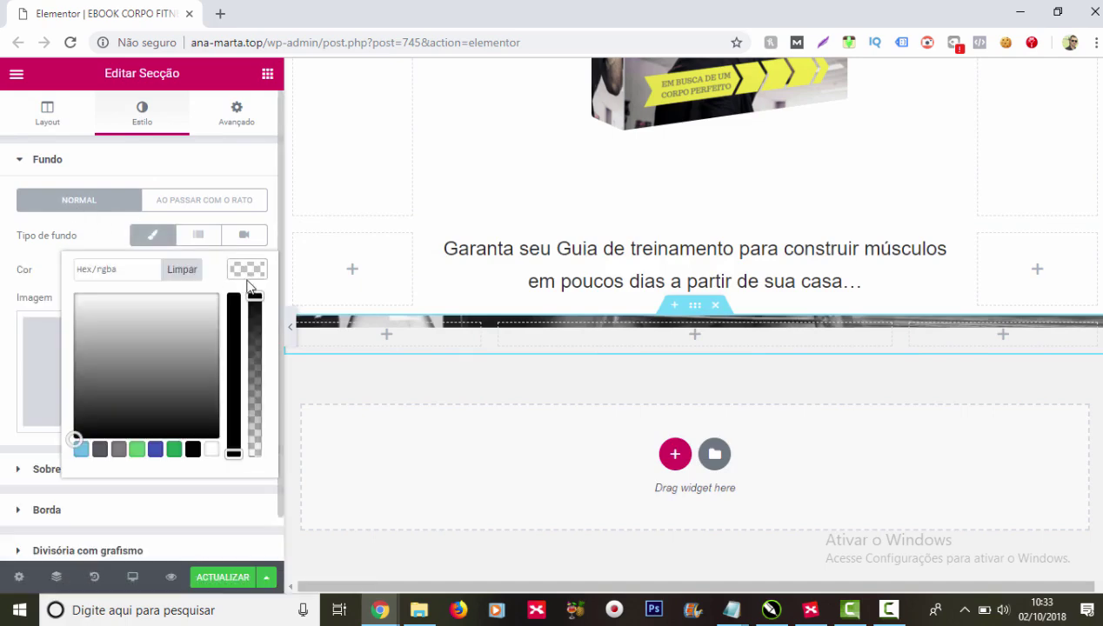
pyautogui.click(213, 449)
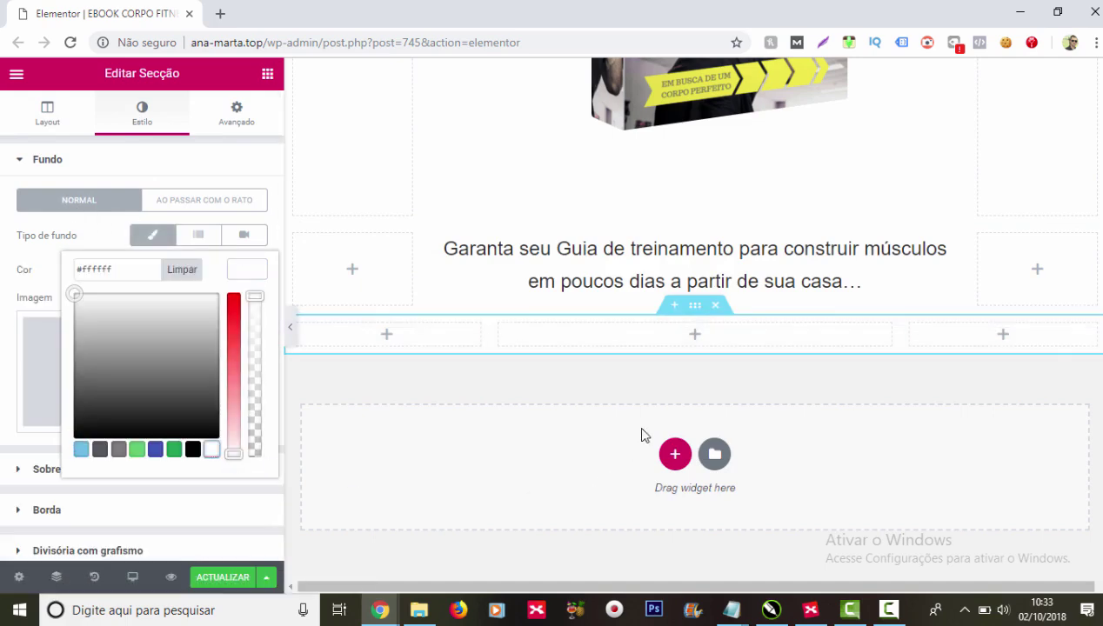
# Step: Add an image widget to the new section's middle column and insert the yellow "COMPRAR AGORA" button image from the media library
pyautogui.click(686, 341)
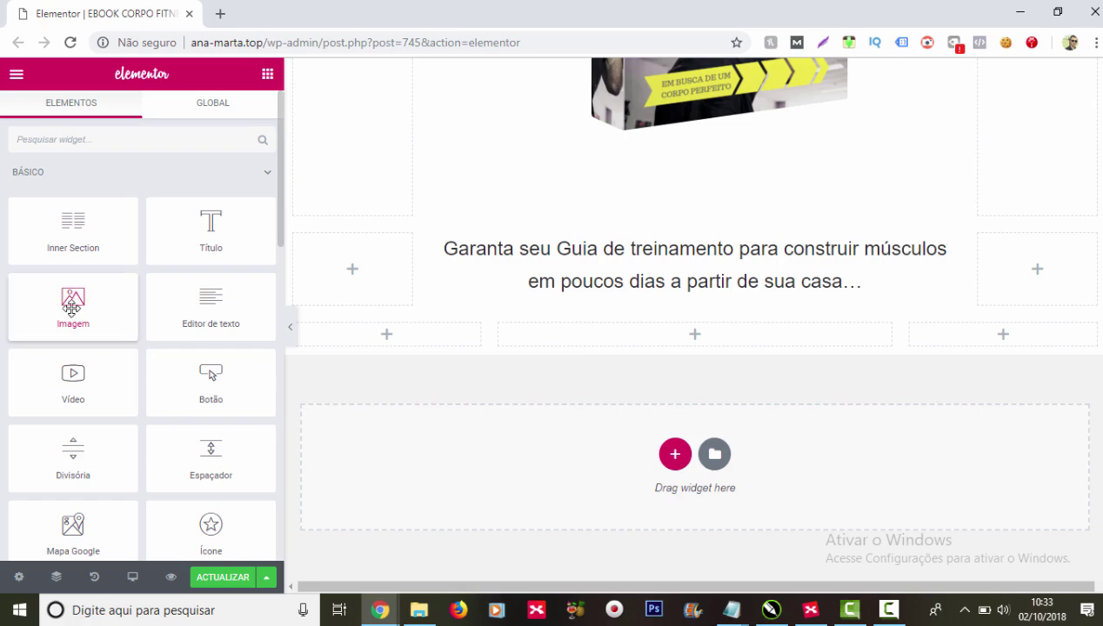
pyautogui.moveTo(71, 307); pyautogui.dragTo(697, 340)
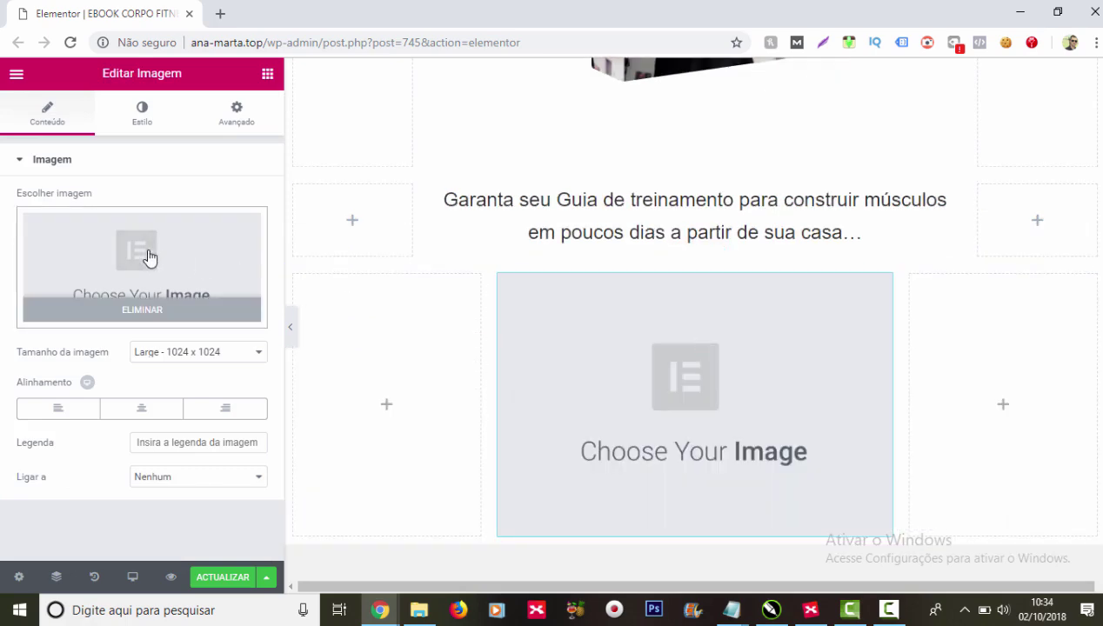
pyautogui.click(148, 254)
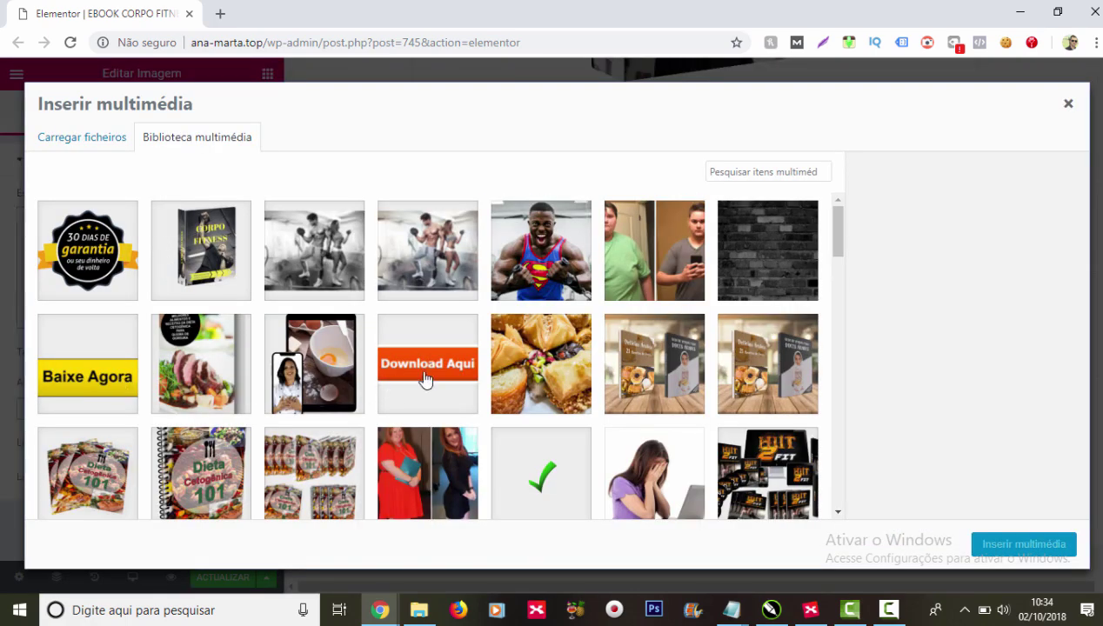
pyautogui.scroll(-3, 571, 353)
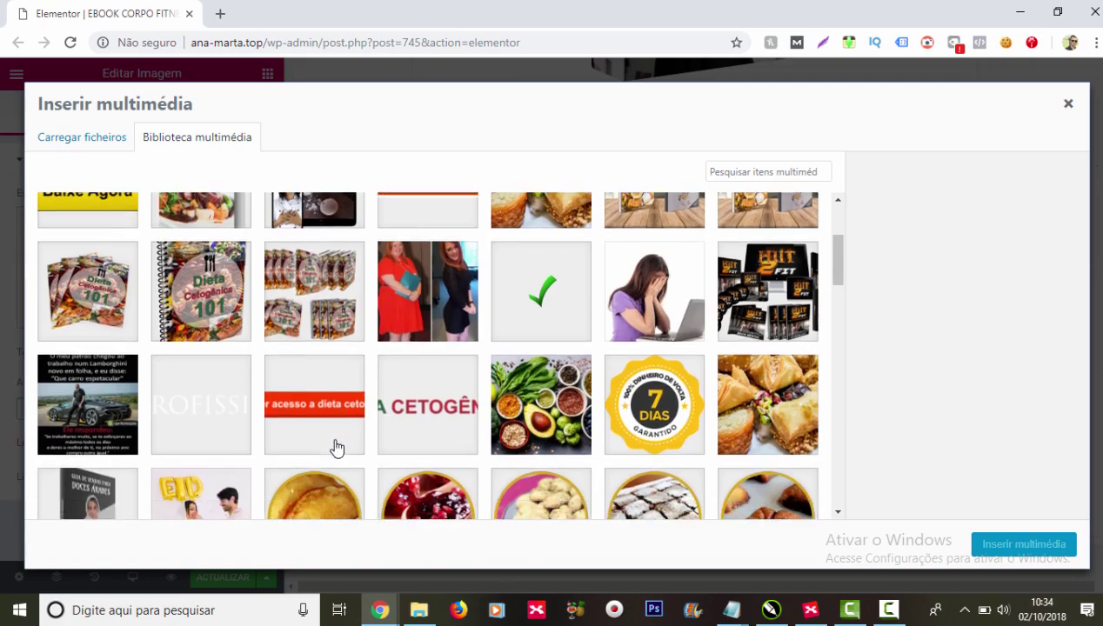
pyautogui.scroll(-4, 411, 419)
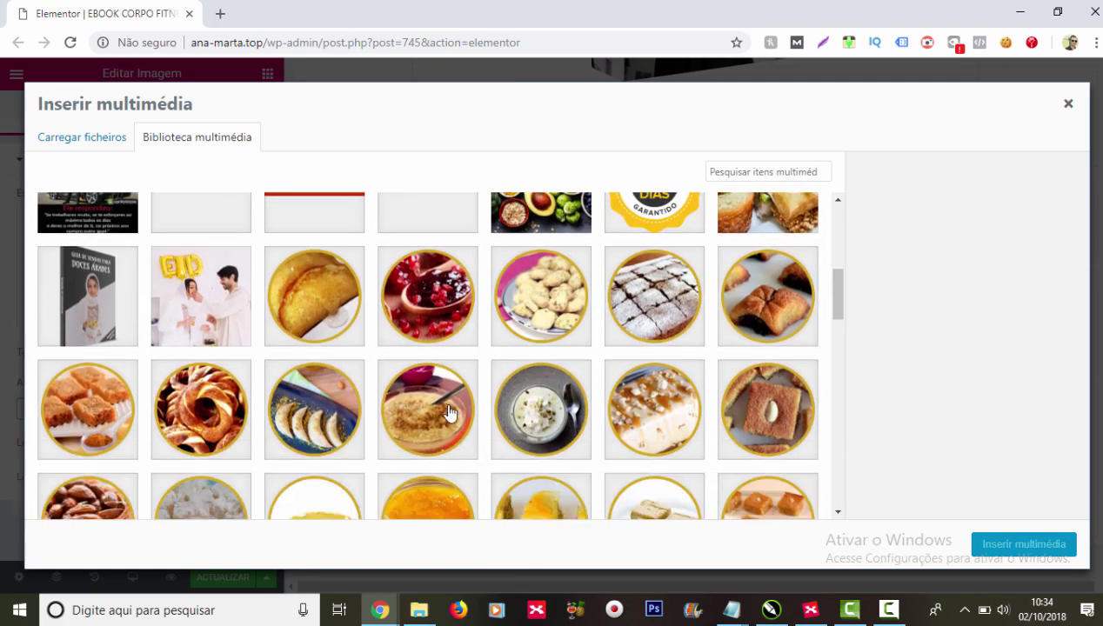
pyautogui.scroll(-4, 444, 412)
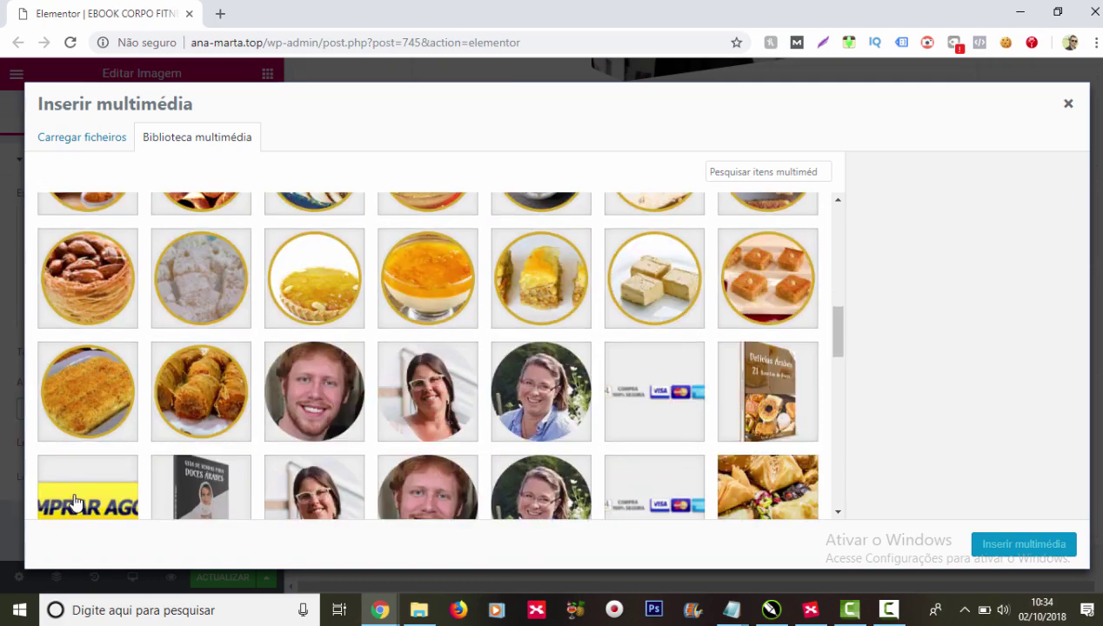
pyautogui.click(74, 502)
pyautogui.click(1023, 545)
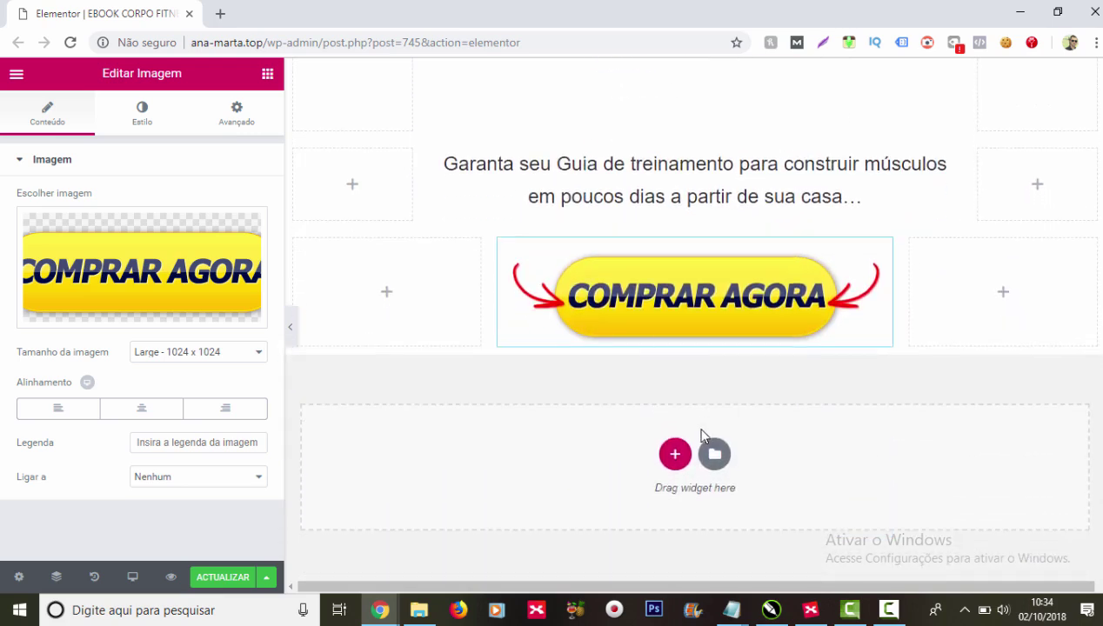
# Step: Add a single-column section below the "COMPRAR AGORA" image and give it a classic white background
pyautogui.click(682, 455)
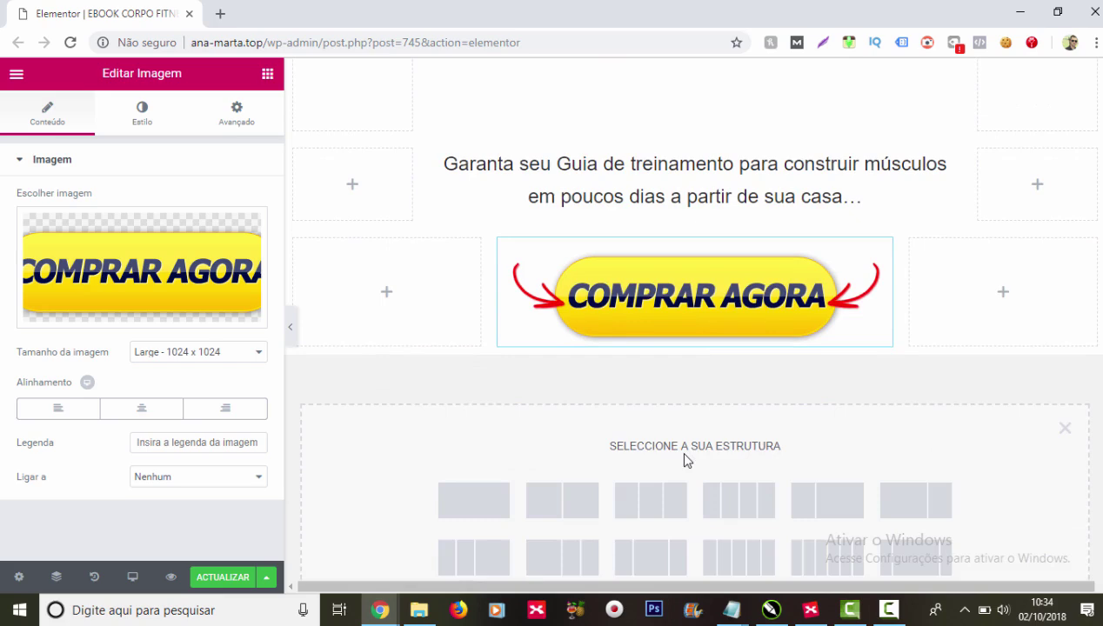
pyautogui.click(495, 501)
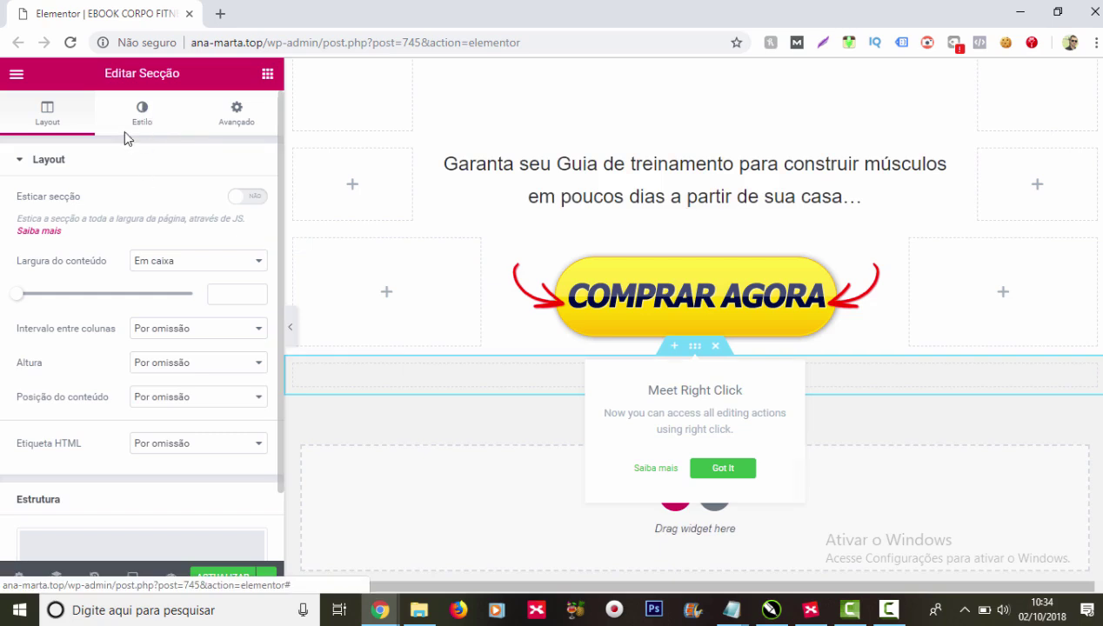
pyautogui.click(128, 131)
pyautogui.click(144, 233)
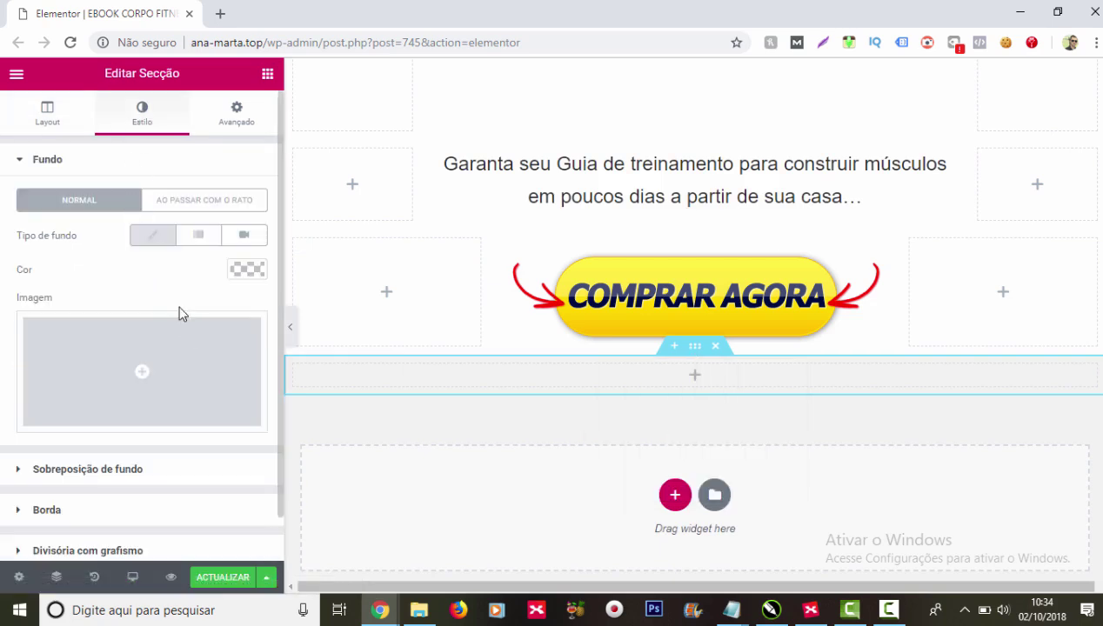
pyautogui.click(248, 270)
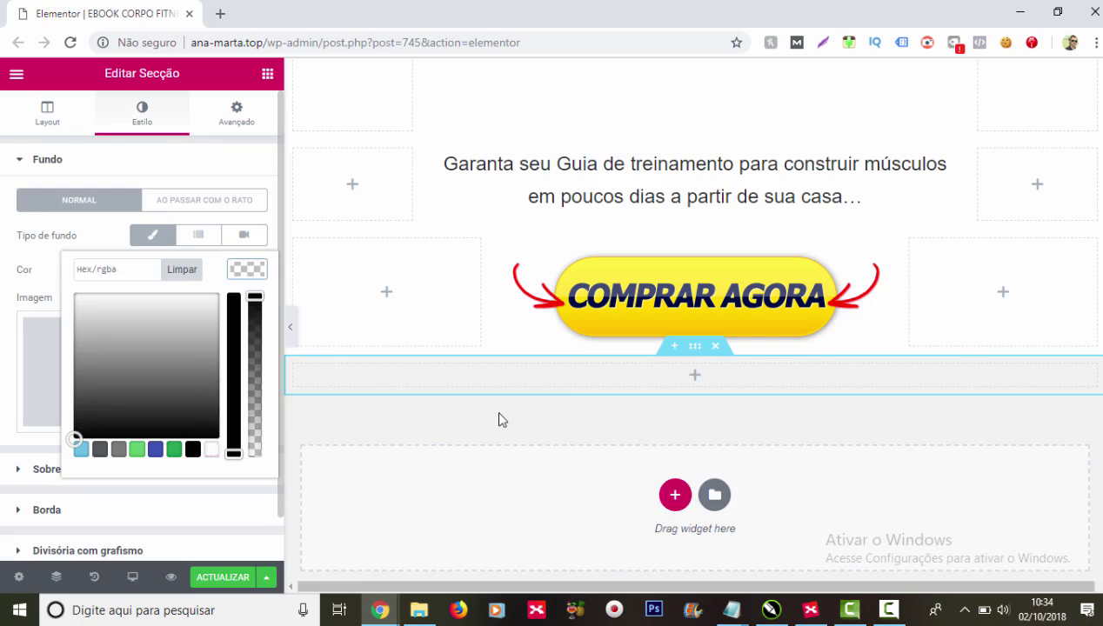
pyautogui.click(211, 450)
# Step: Add a spacer widget to the section below the "COMPRAR AGORA" image and set its space to 91
pyautogui.click(706, 382)
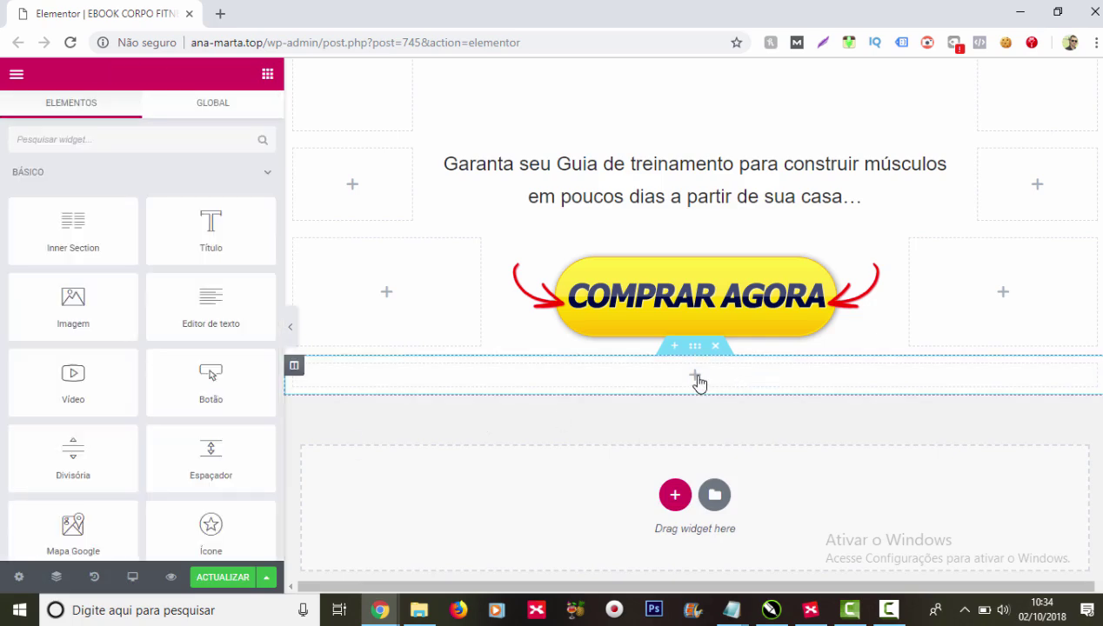
pyautogui.moveTo(215, 445); pyautogui.dragTo(709, 374)
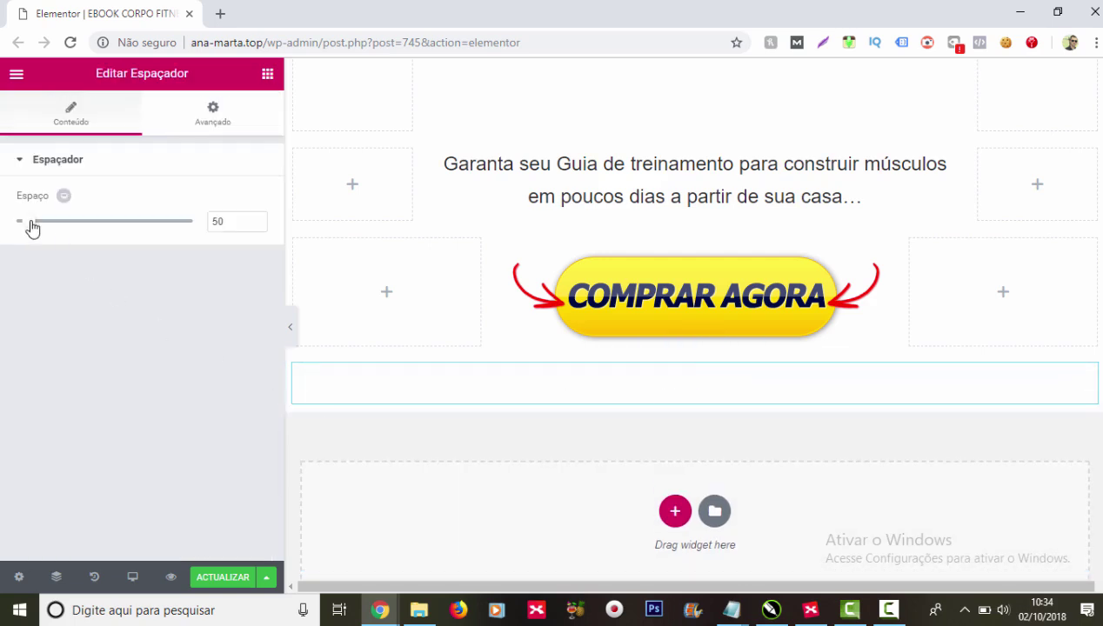
pyautogui.moveTo(33, 228); pyautogui.dragTo(40, 225)
# Step: Add a section with two equal columns below the spacer and give it a classic dark grey (#54595f) background
pyautogui.scroll(-1, 677, 475)
pyautogui.click(676, 459)
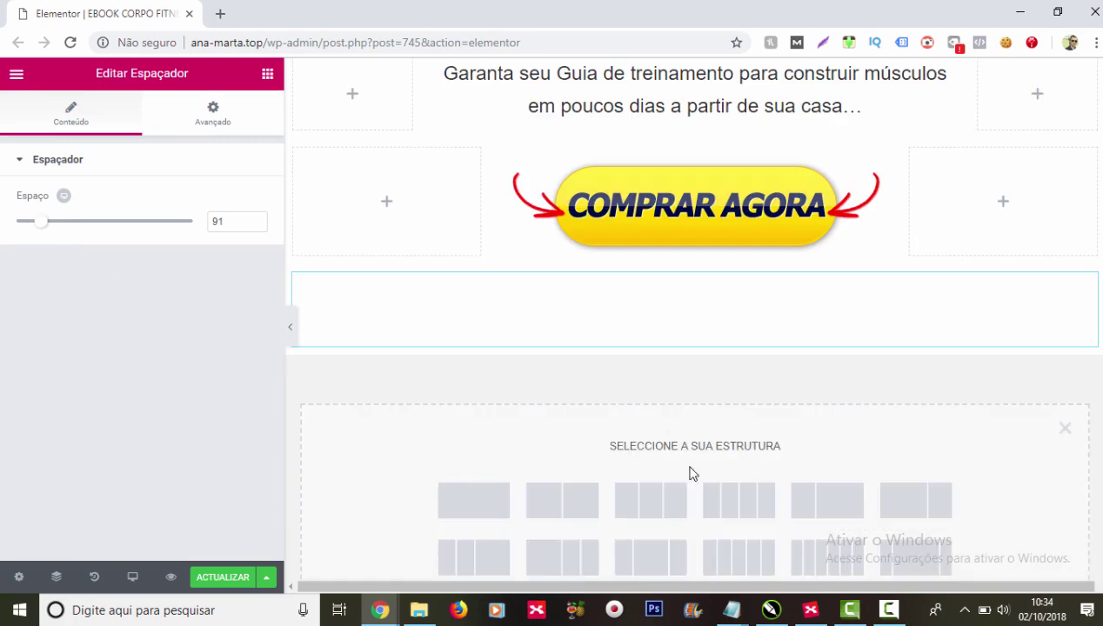
pyautogui.scroll(-1, 775, 464)
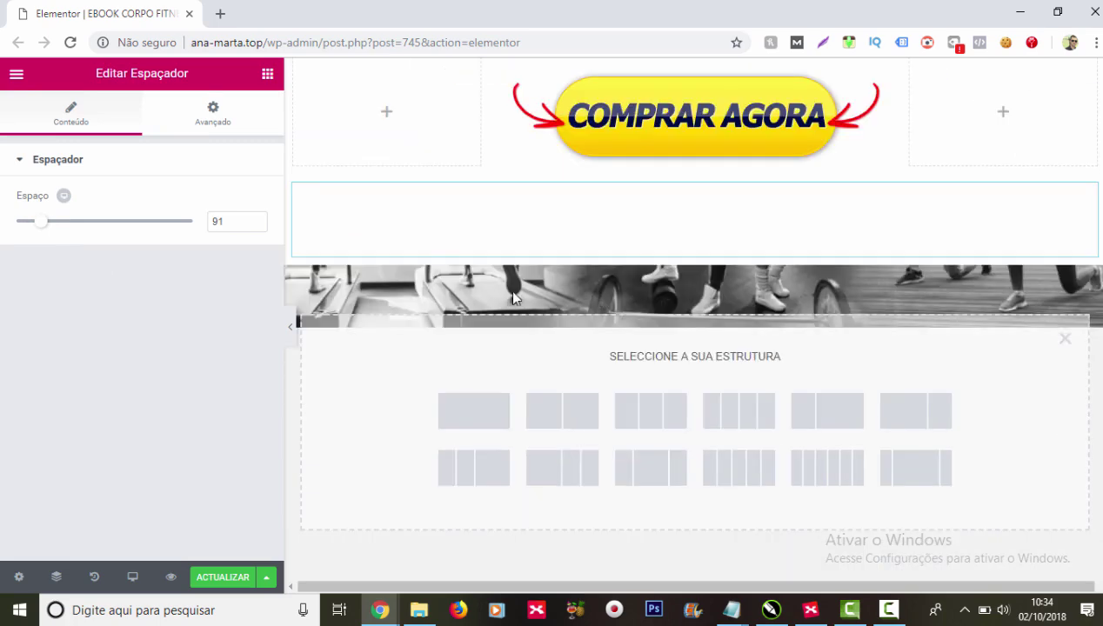
pyautogui.click(560, 424)
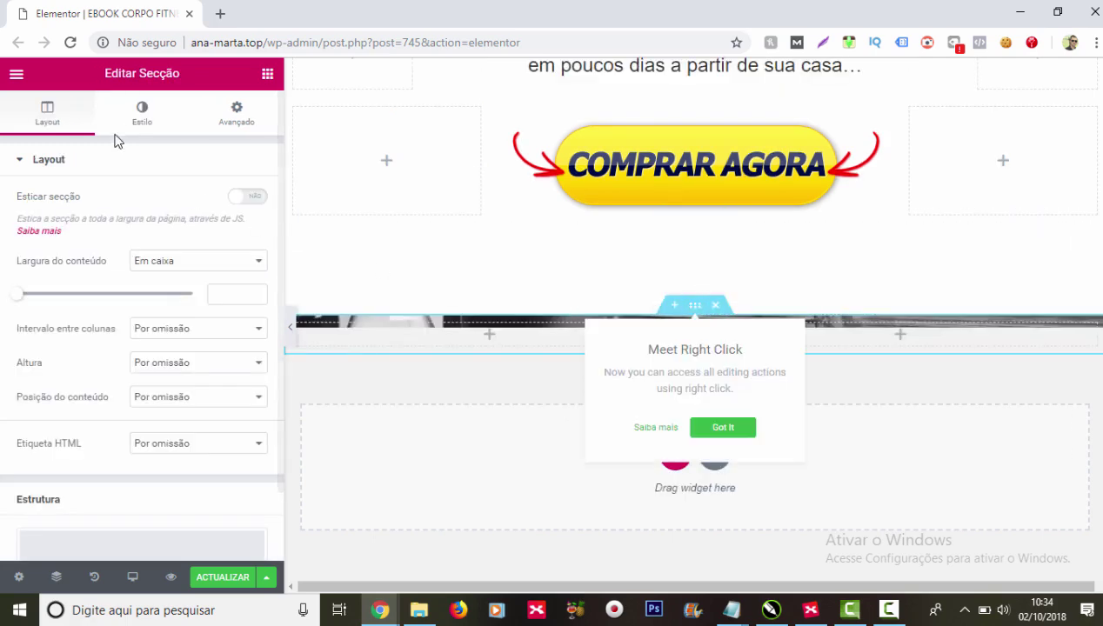
pyautogui.click(142, 115)
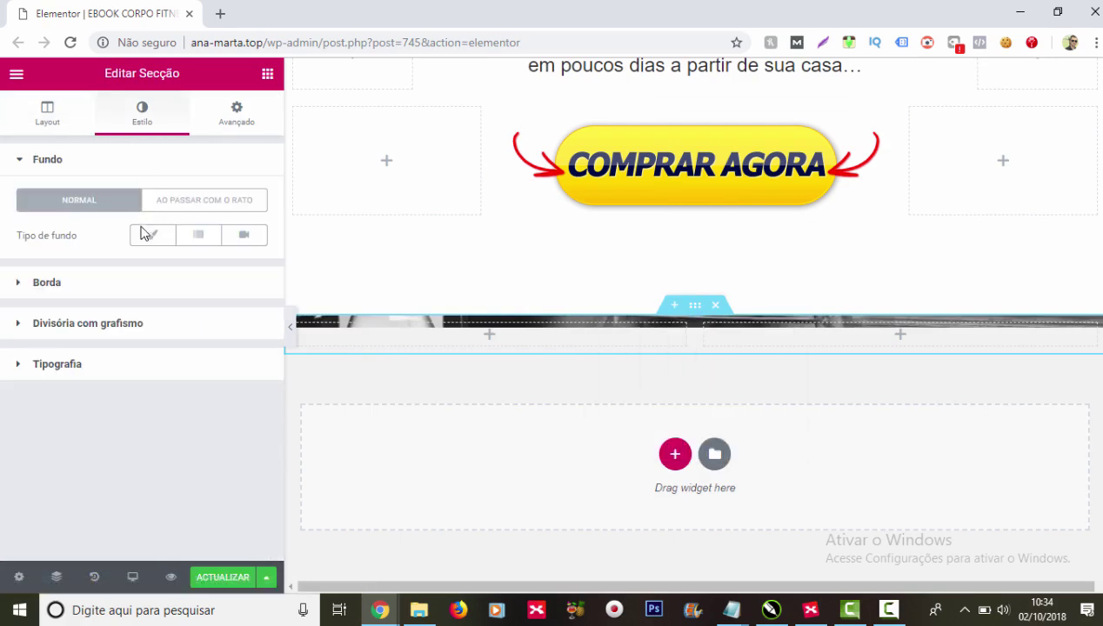
pyautogui.click(150, 235)
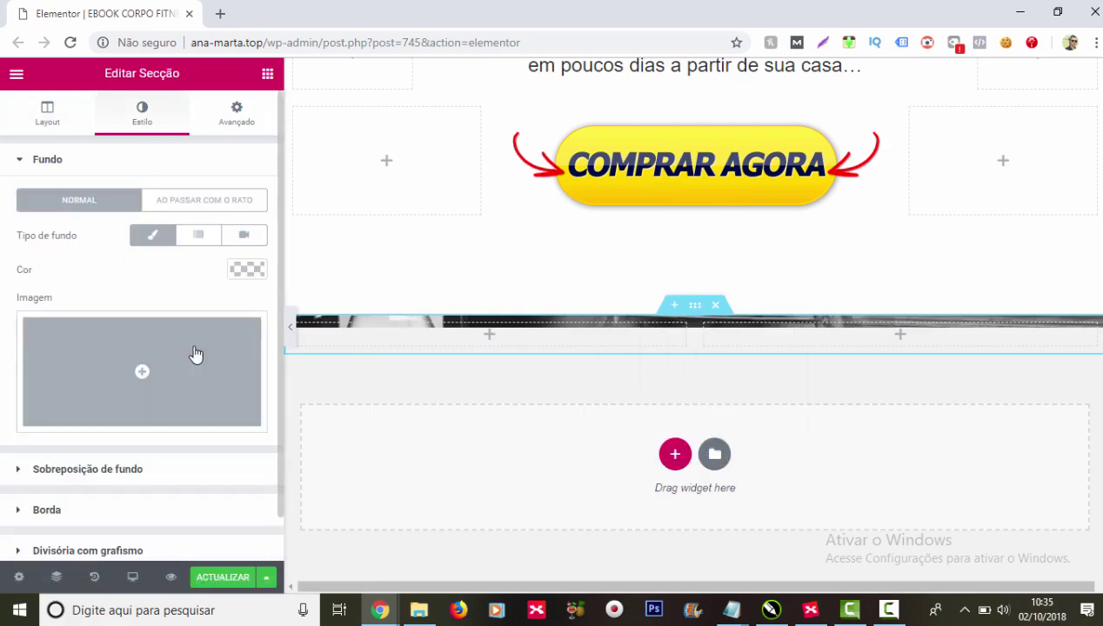
pyautogui.click(246, 269)
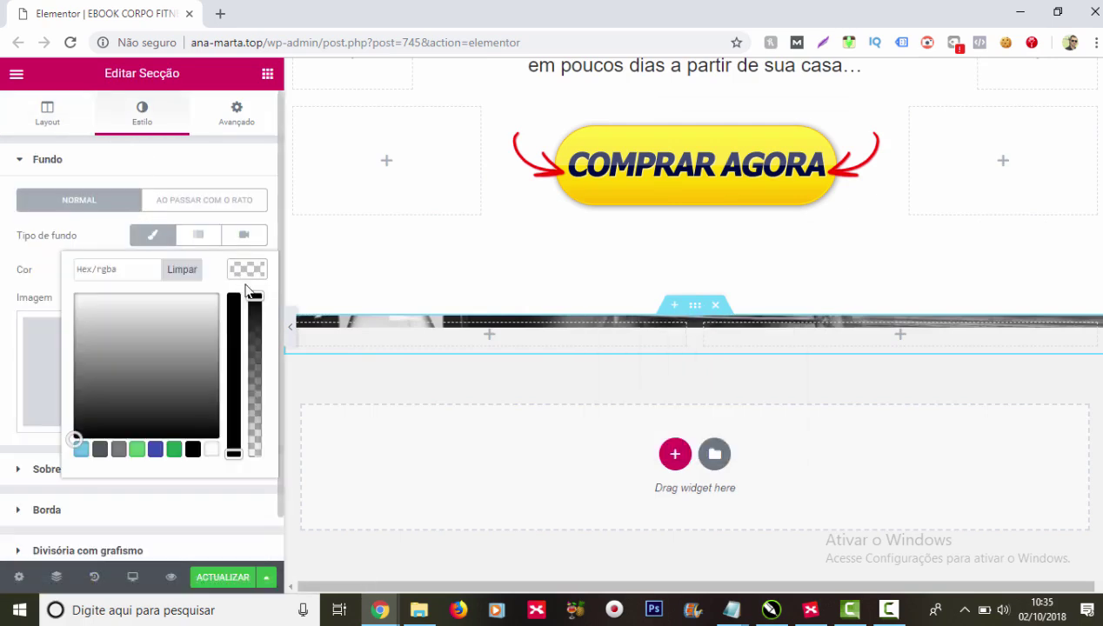
pyautogui.click(100, 450)
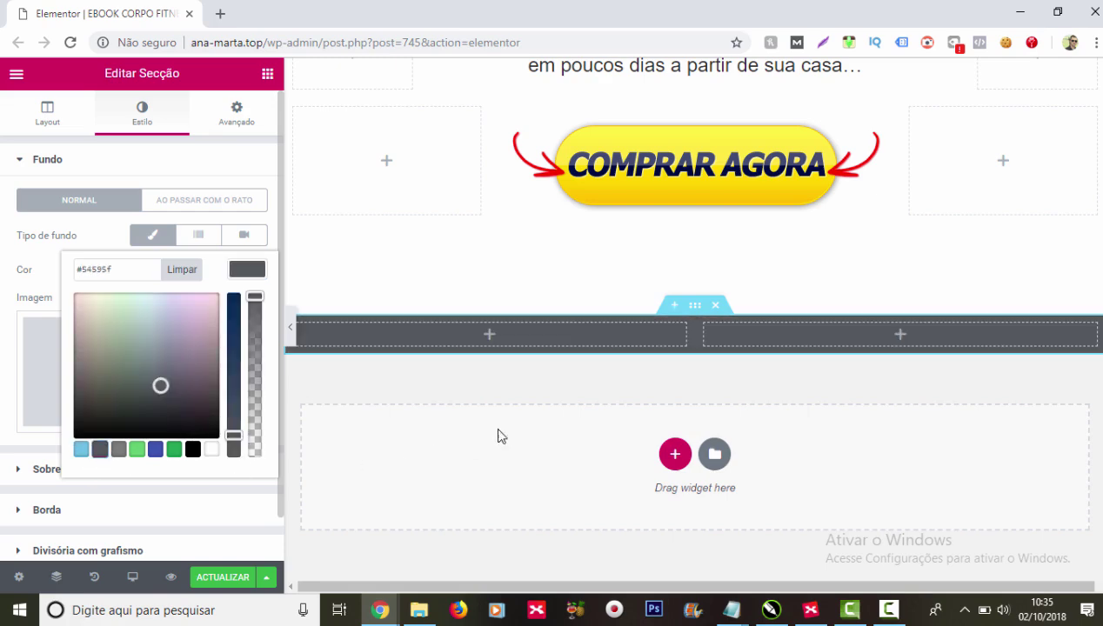
# Step: Add a text editor widget to each of the two columns in the dark grey footer section
pyautogui.click(492, 337)
pyautogui.moveTo(211, 306); pyautogui.dragTo(490, 339)
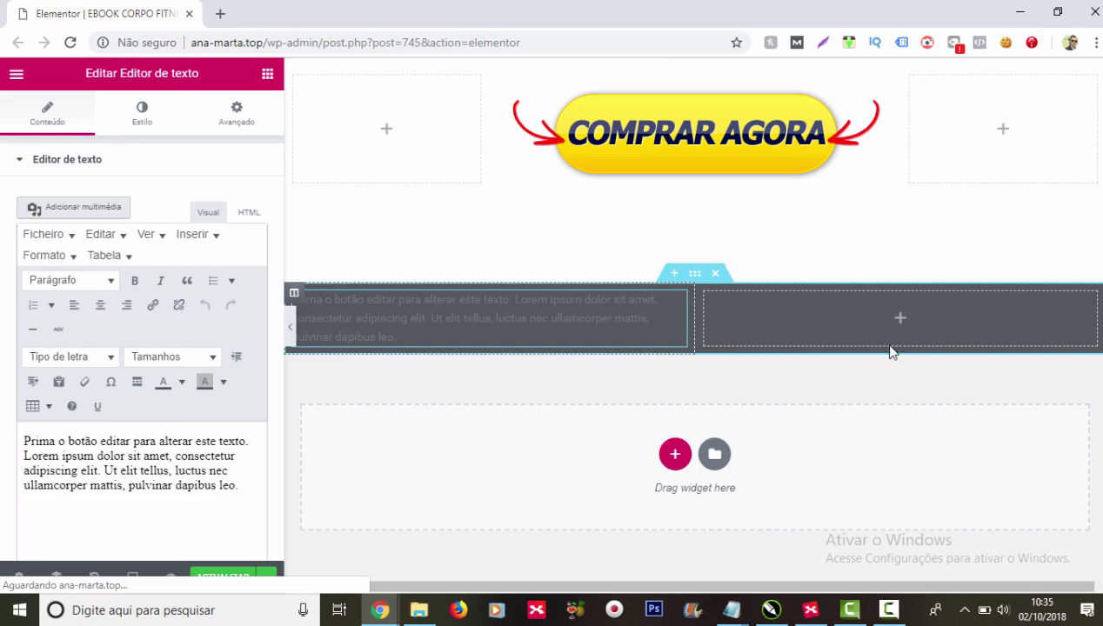
pyautogui.click(901, 321)
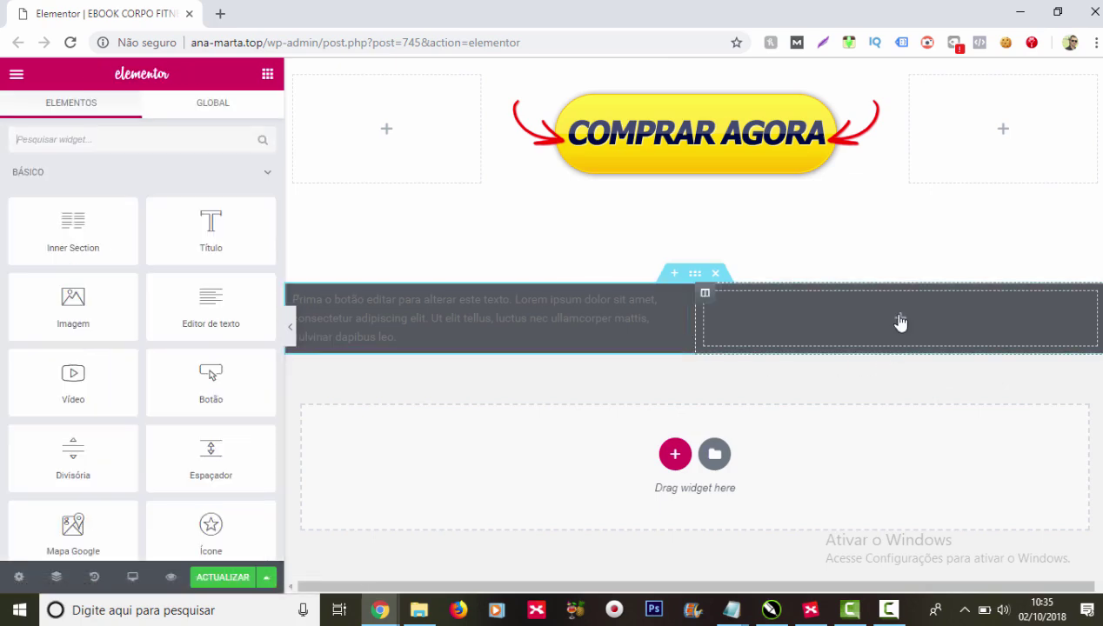
pyautogui.moveTo(231, 325); pyautogui.dragTo(905, 318)
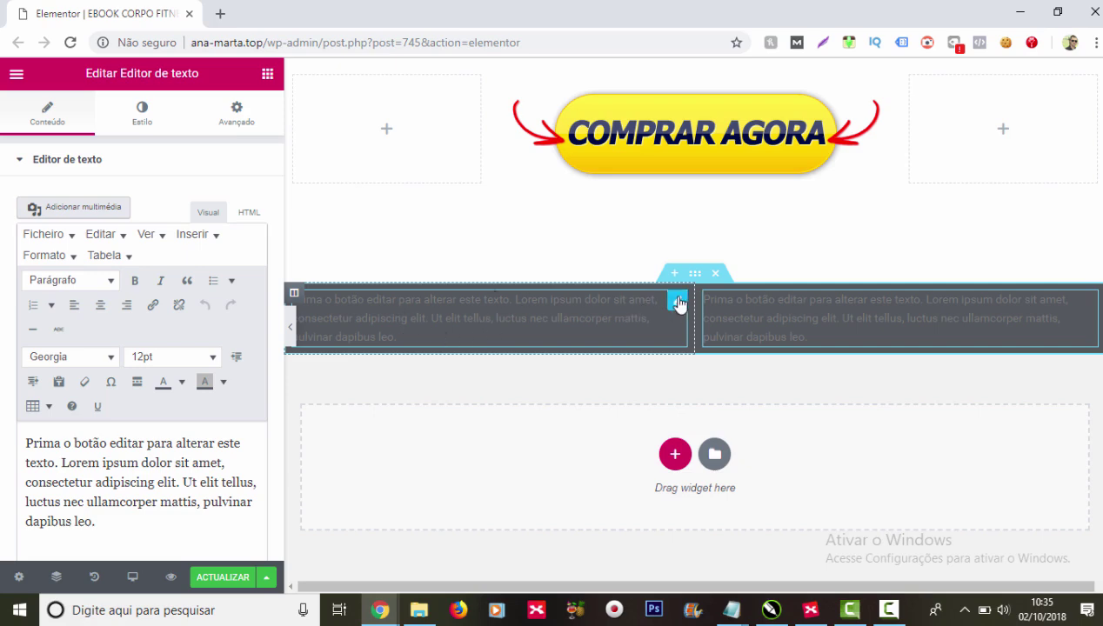
# Step: Replace the placeholder text in the first footer column with "CORPO FITNESS | TODOS OS DIREITOS RESERVADOS"
pyautogui.click(679, 304)
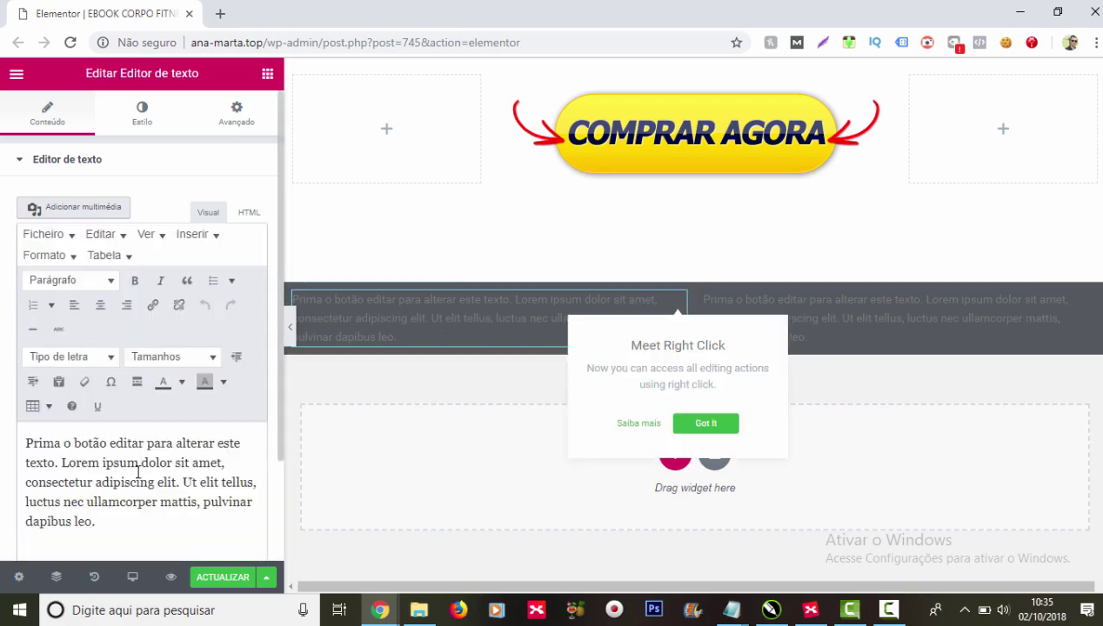
pyautogui.click(137, 472)
pyautogui.hotkey('ctrl', 'a')
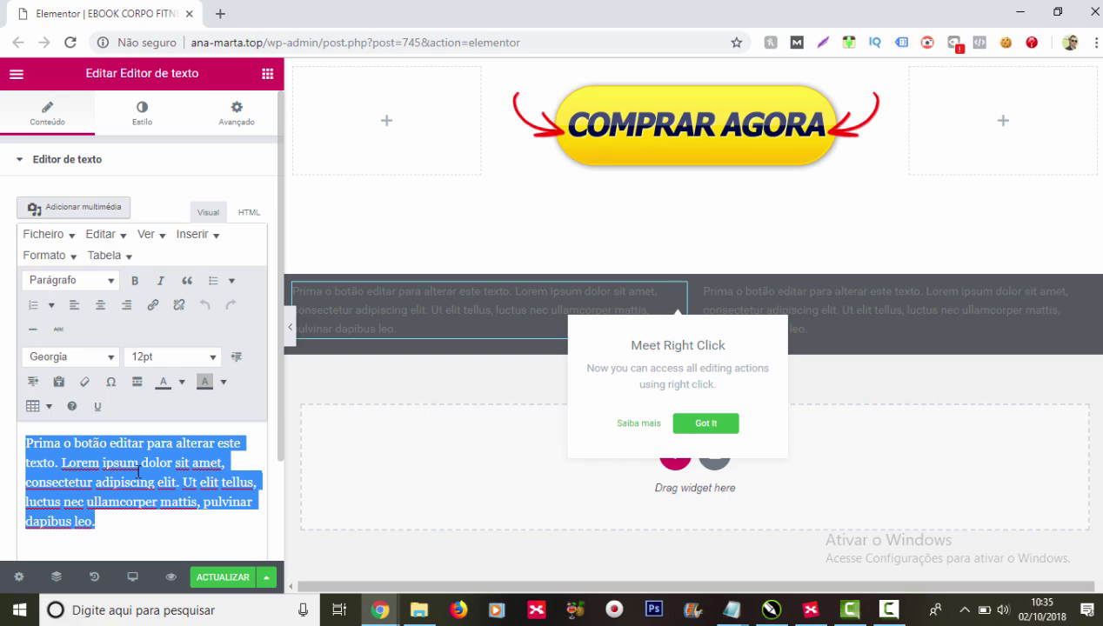
pyautogui.write('CO')
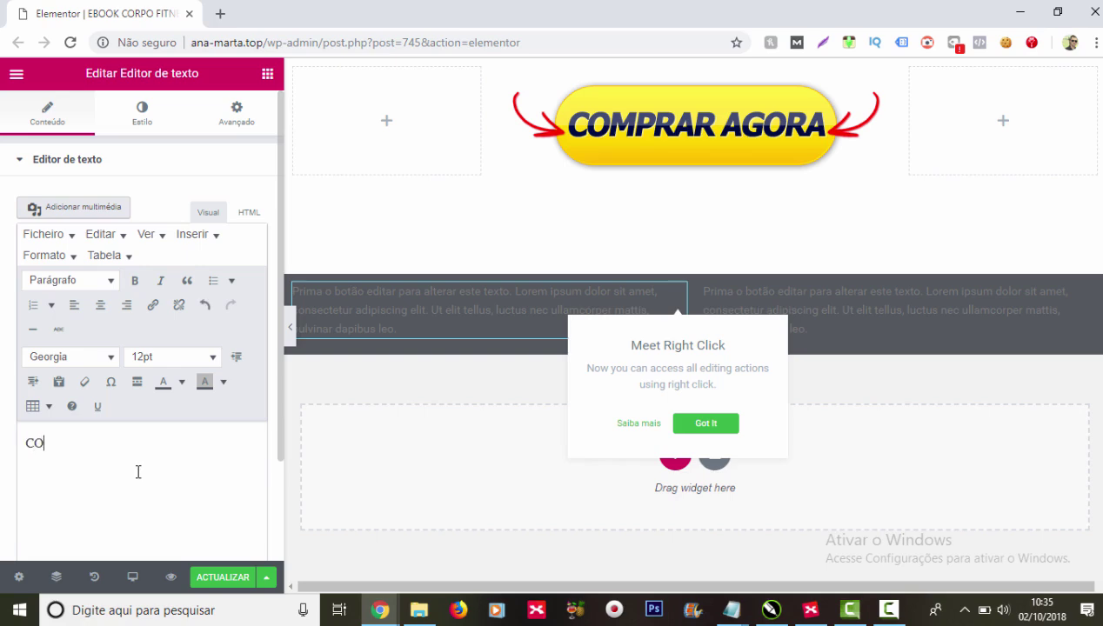
pyautogui.write('RPO FITNESS | TODOS O')
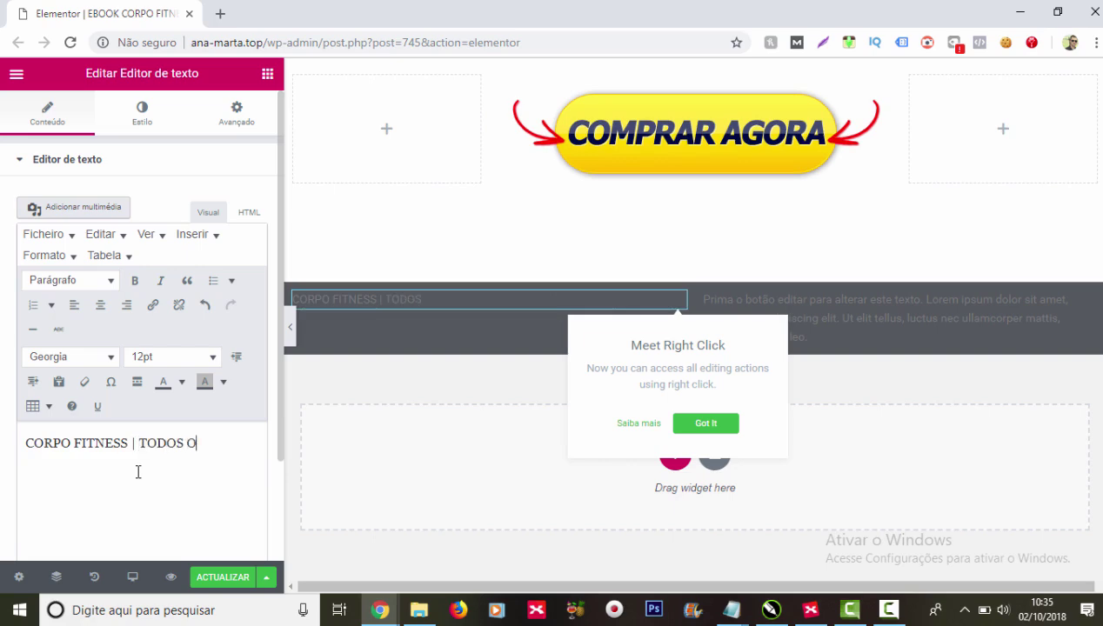
pyautogui.write('S DIREITOS RESERVADOS')
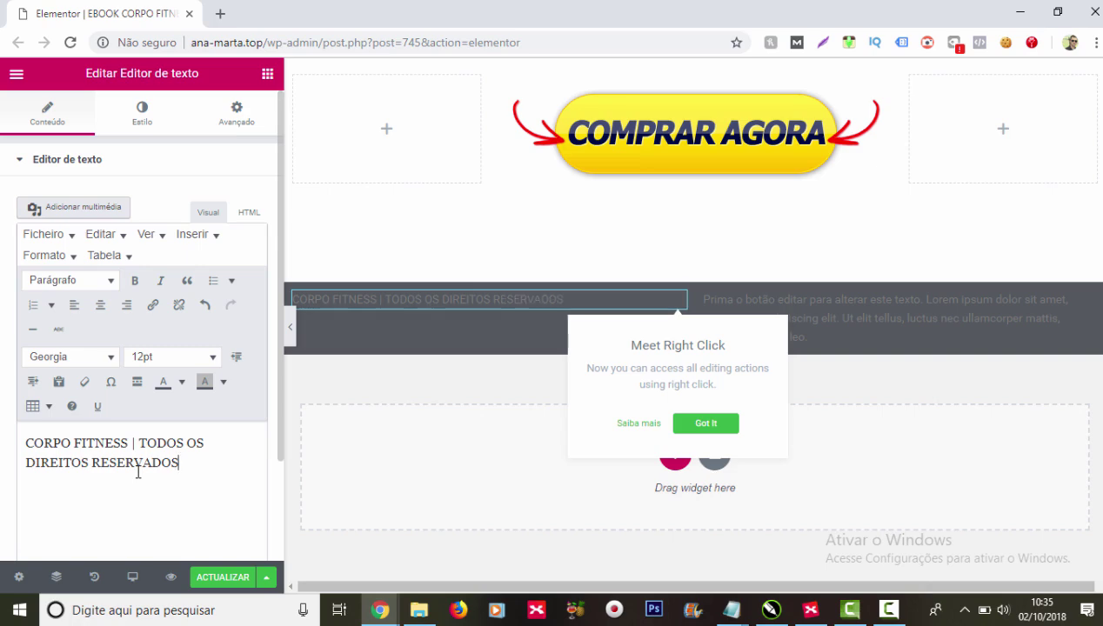
# Step: Format the "CORPO FITNESS" footer text as centred, white and Arial, with a blank line above it
pyautogui.hotkey('ctrl', 'a')
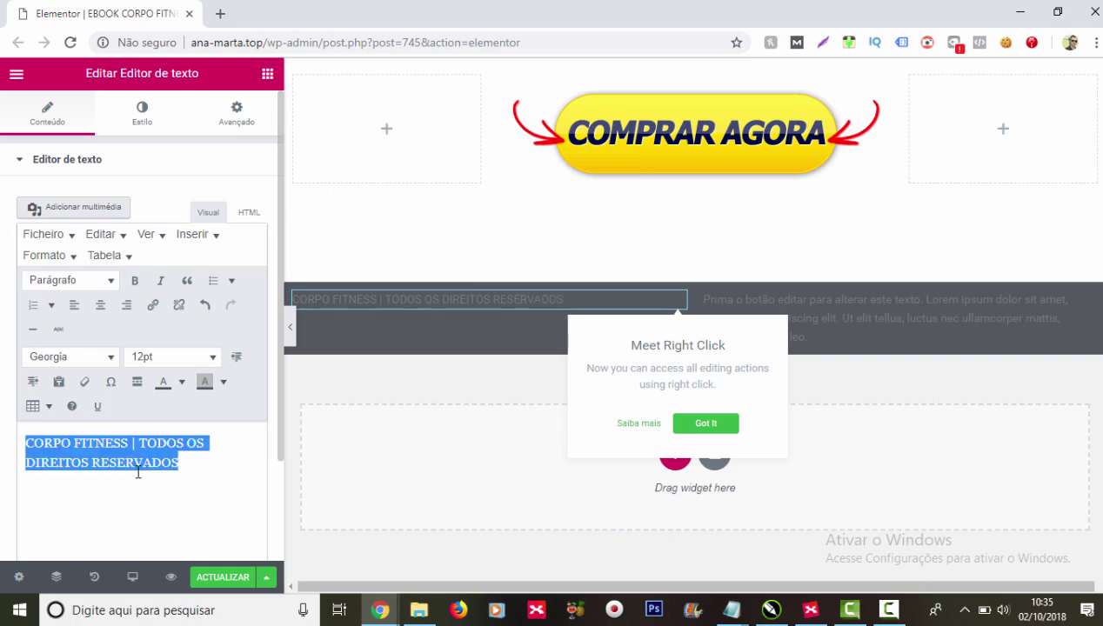
pyautogui.click(100, 304)
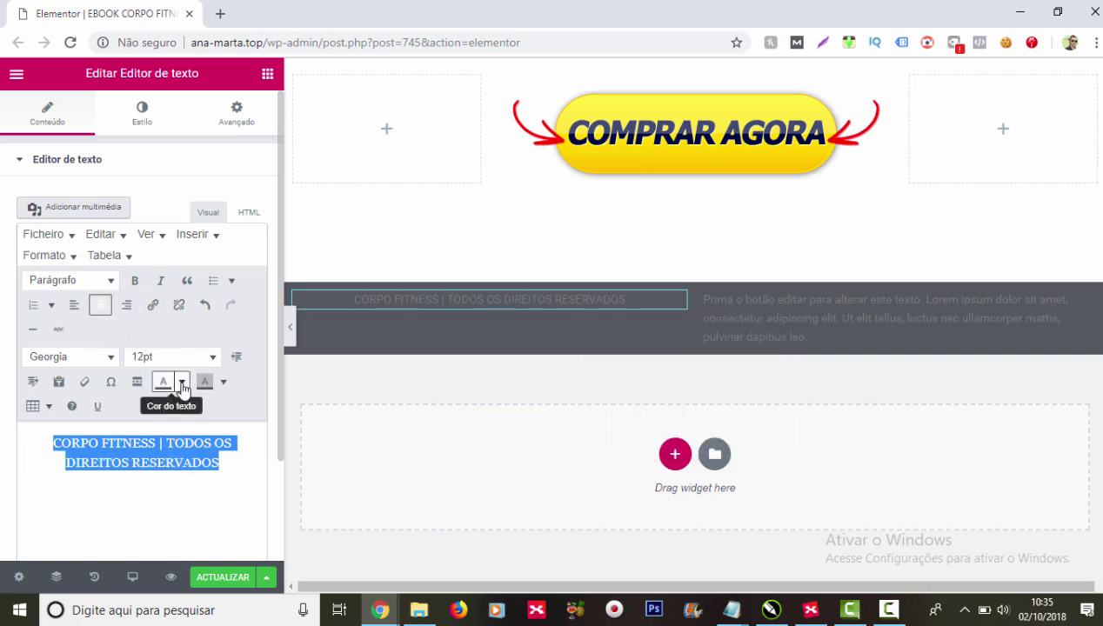
pyautogui.click(182, 382)
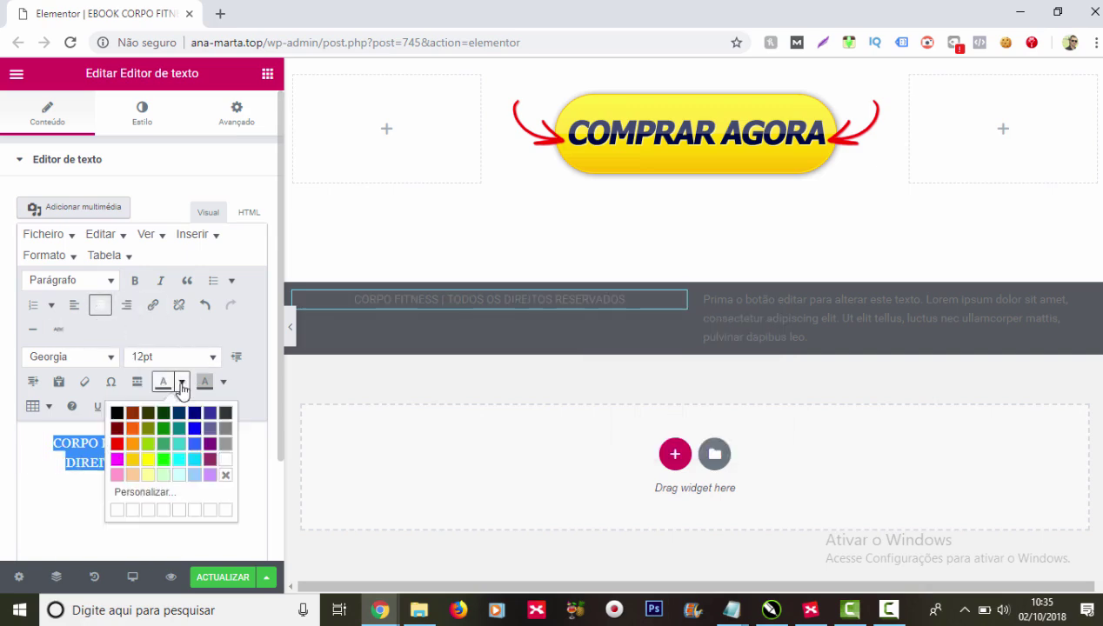
pyautogui.click(225, 460)
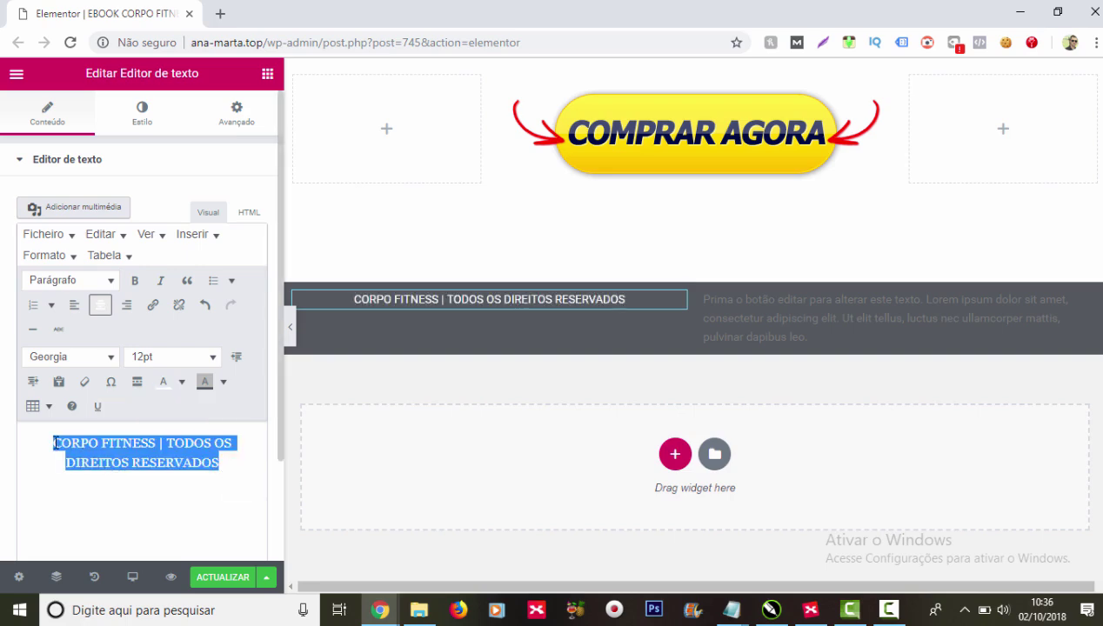
pyautogui.click(83, 358)
pyautogui.click(81, 223)
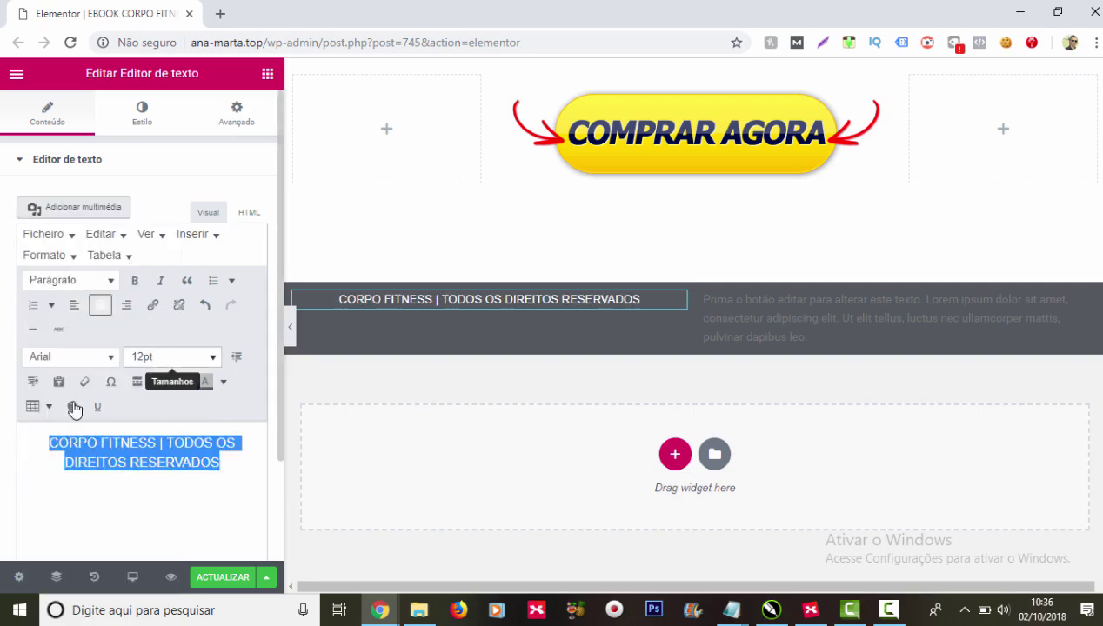
pyautogui.press('BackSpace')
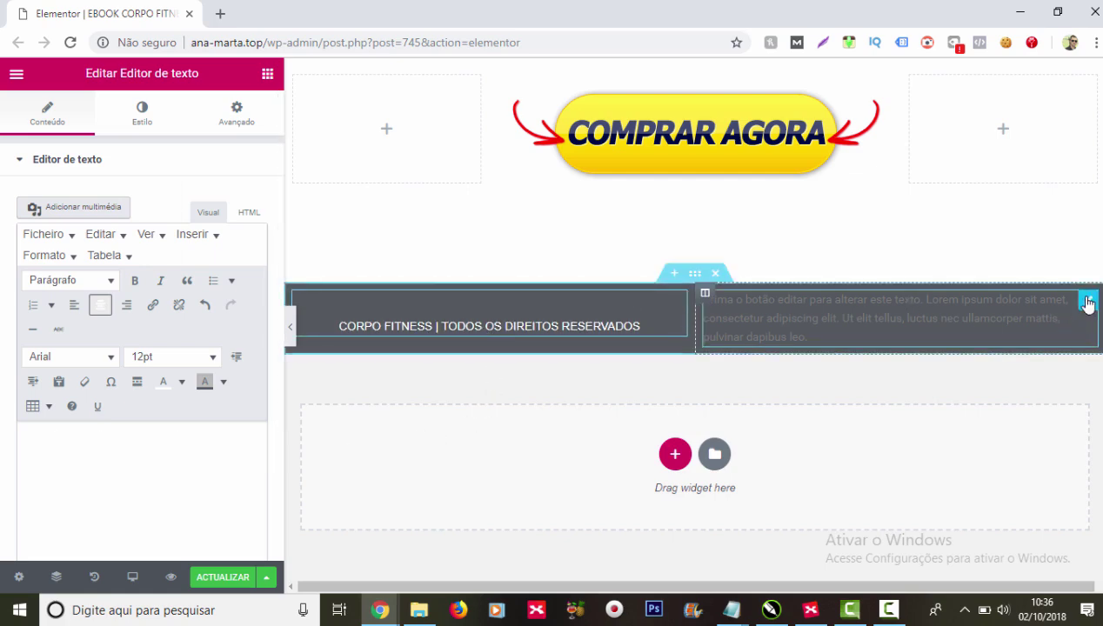
# Step: Replace the placeholder text in the second footer column with "CONTATO - POLITICA DE PRIVACIDADE - TERMOS DE USO"
pyautogui.click(1088, 301)
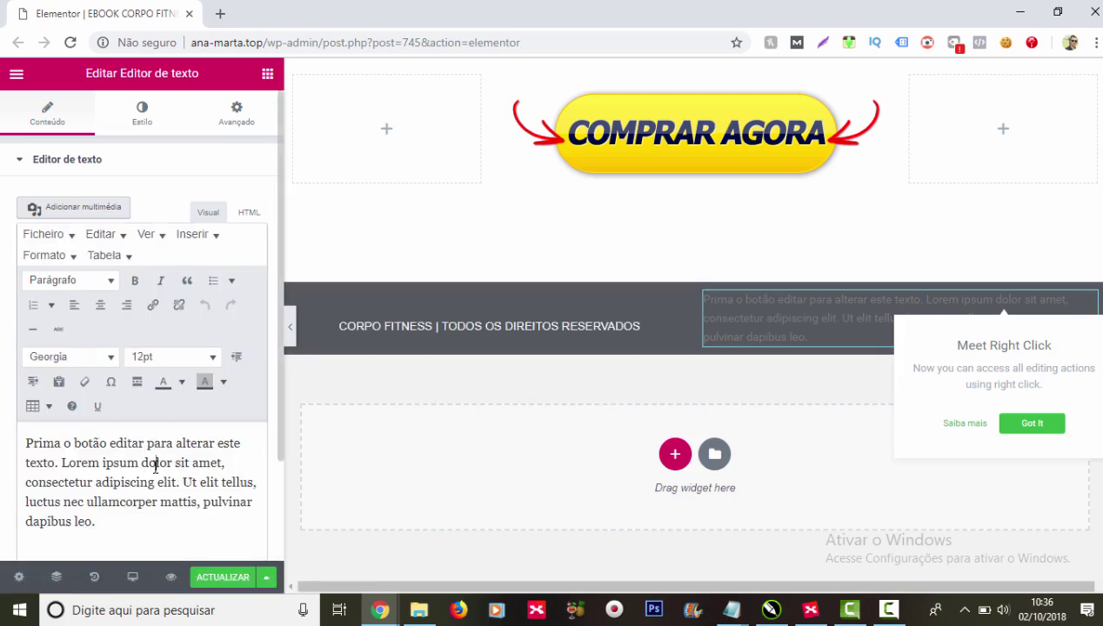
pyautogui.tripleClick(156, 467)
pyautogui.press('BackSpace')
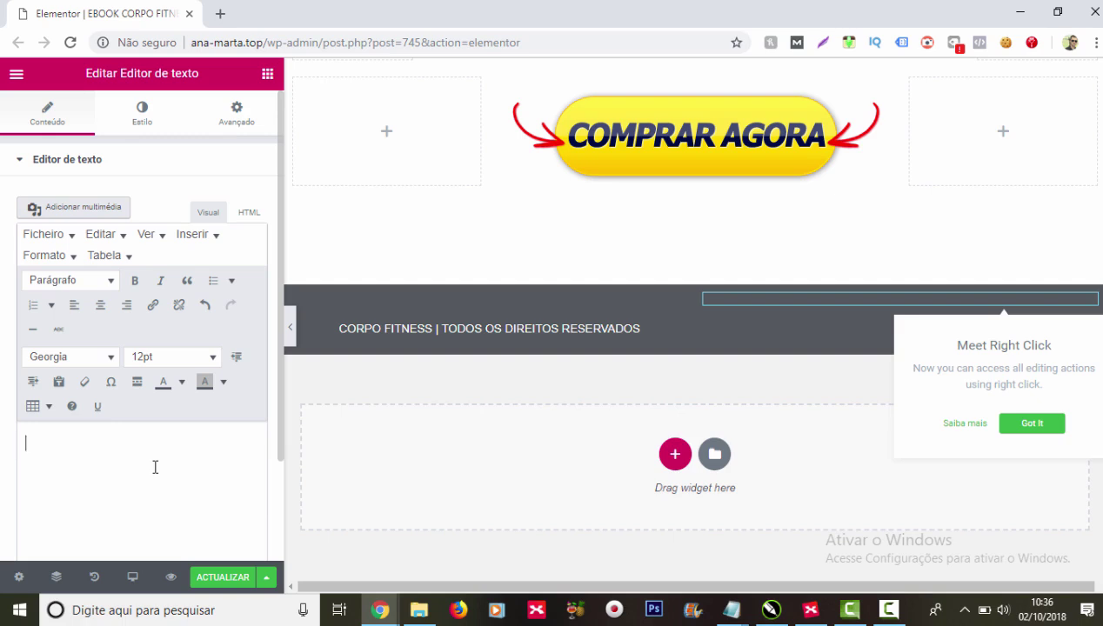
pyautogui.write('ONTAT')
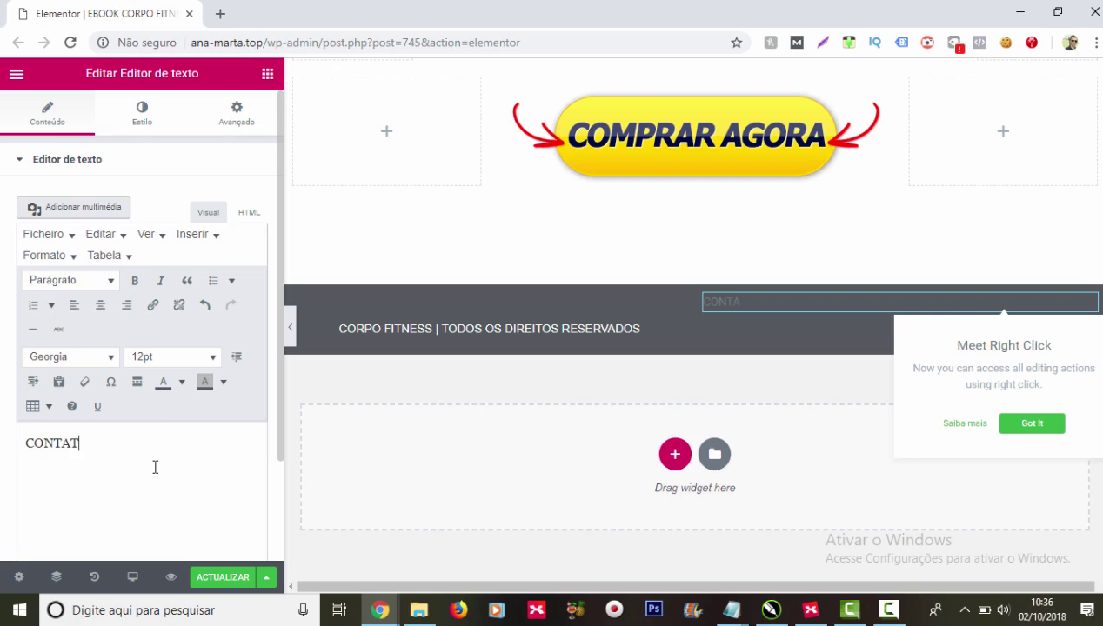
pyautogui.write('O - POLITICA DE PRI')
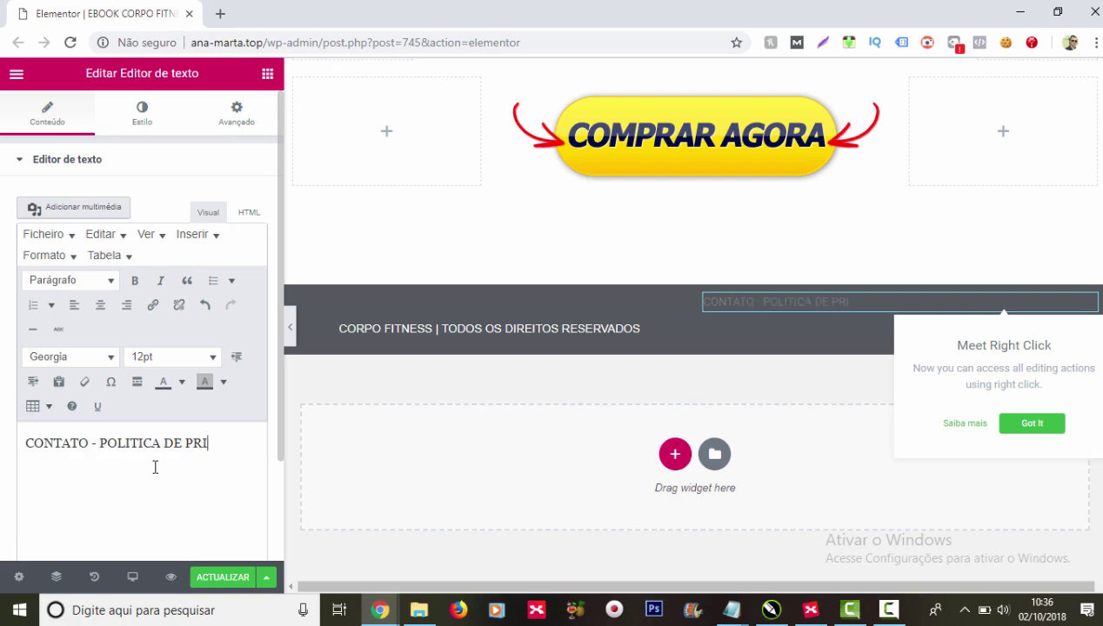
pyautogui.write('VACIDADE - ')
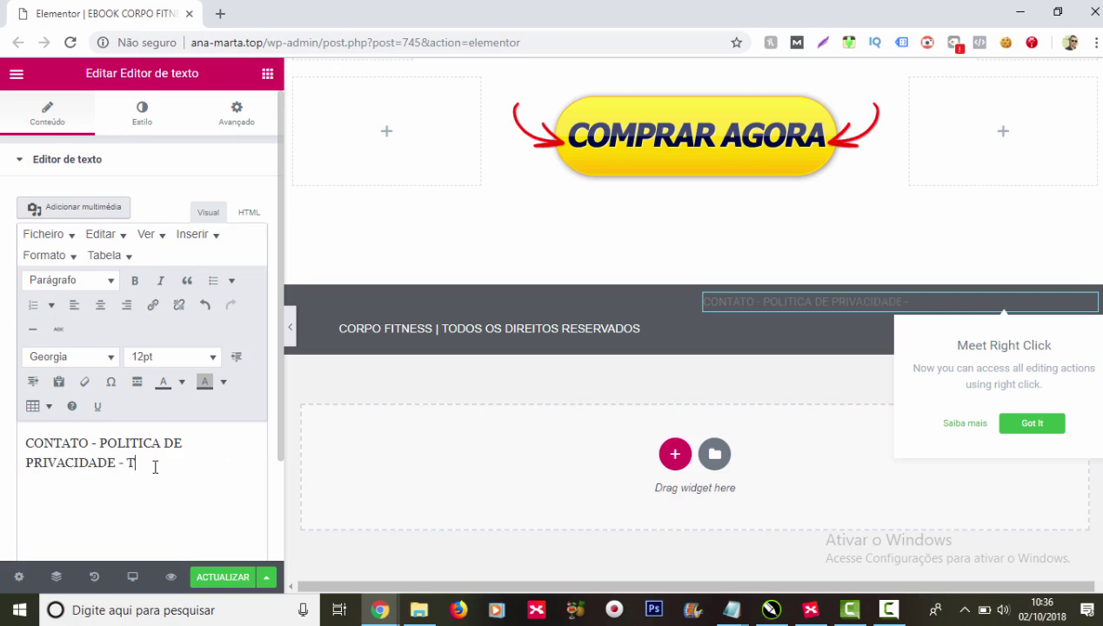
pyautogui.write('TERMOS DE USO')
# Step: Format the "CONTATO" footer text as Arial, white and centred, with a blank line above it
pyautogui.hotkey('ctrl', 'a')
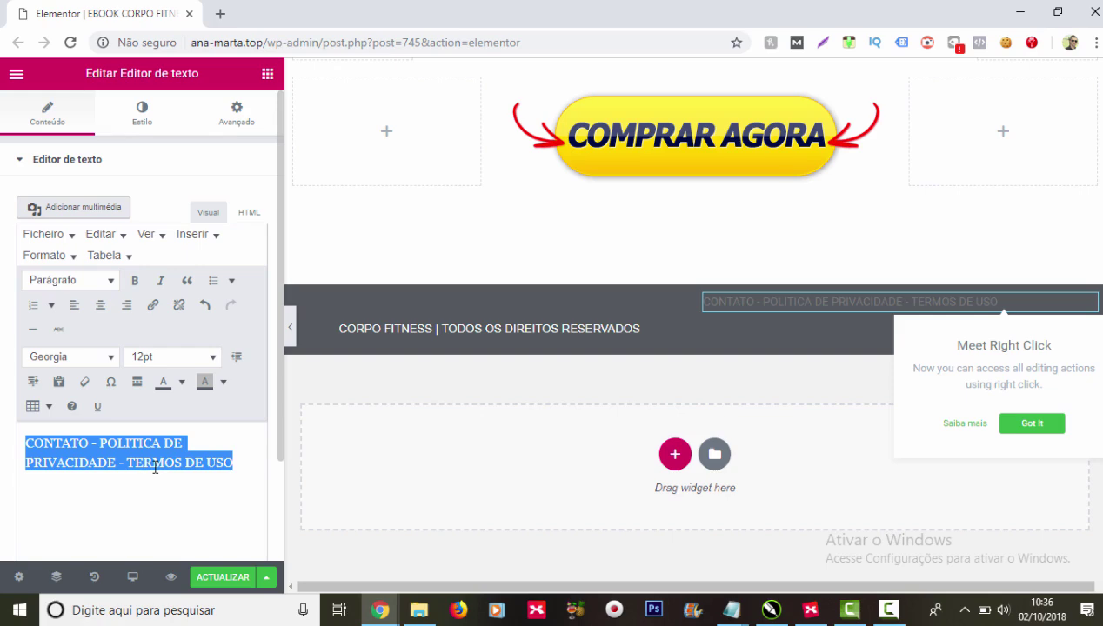
pyautogui.click(111, 356)
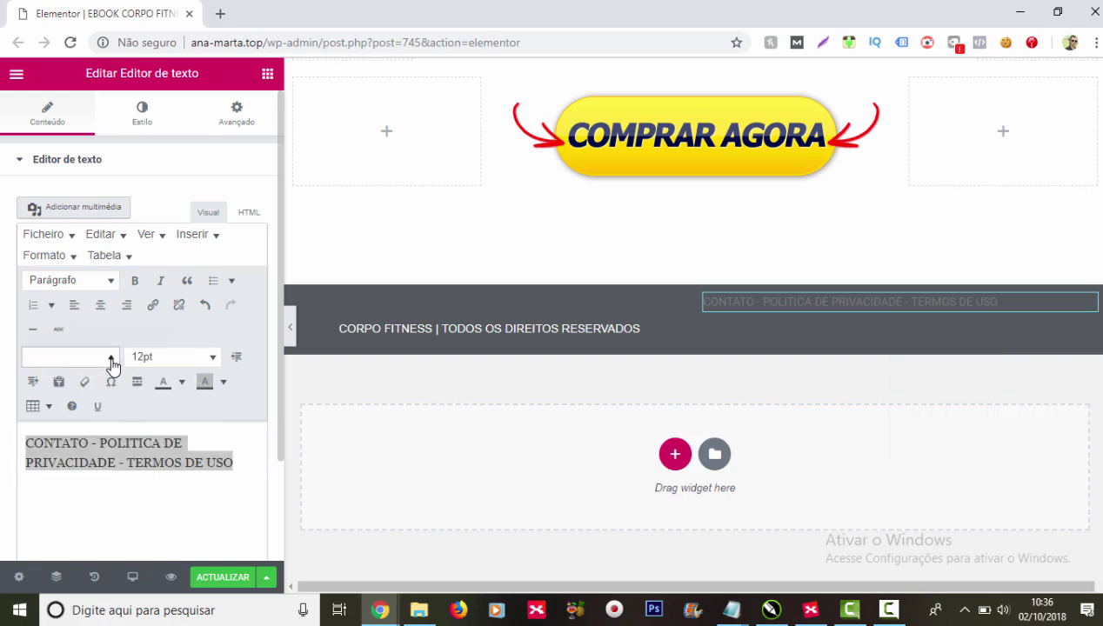
pyautogui.click(78, 221)
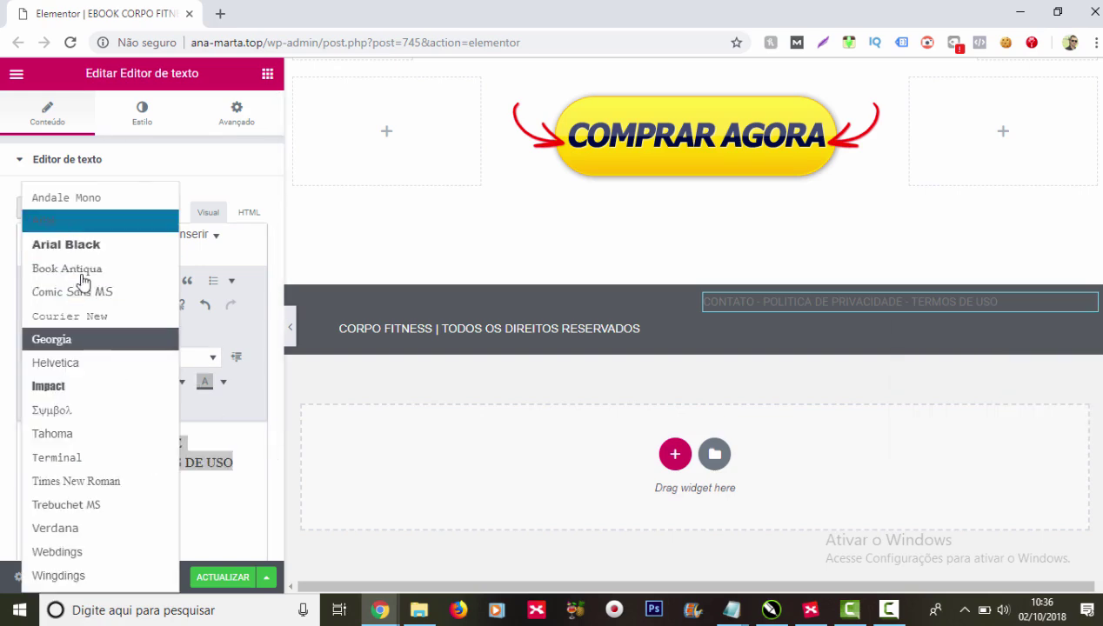
pyautogui.click(180, 382)
pyautogui.click(225, 461)
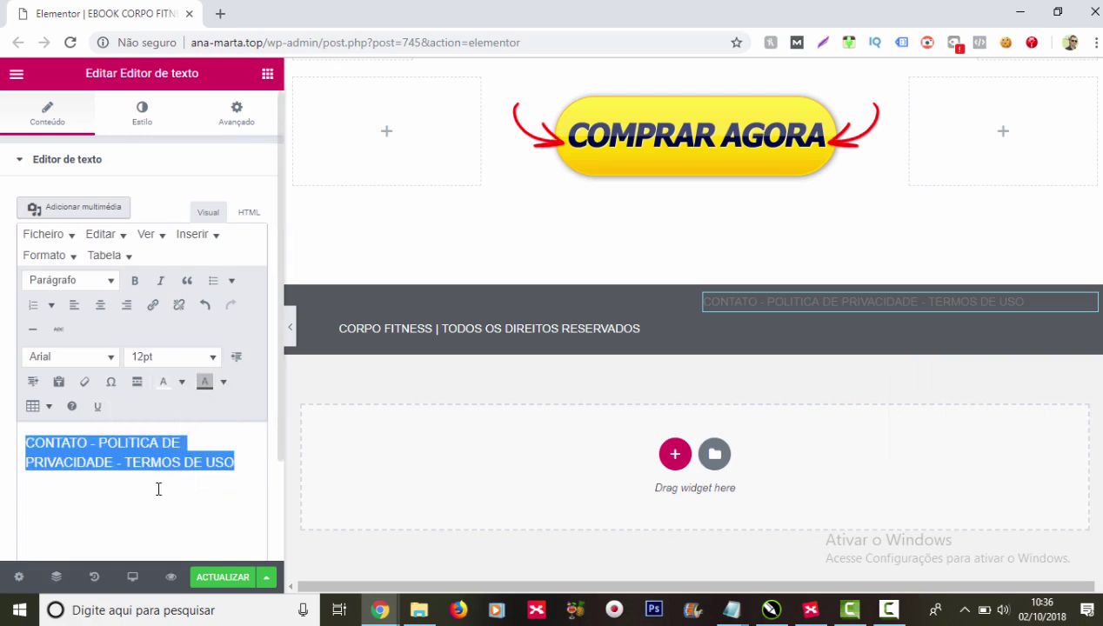
pyautogui.click(100, 305)
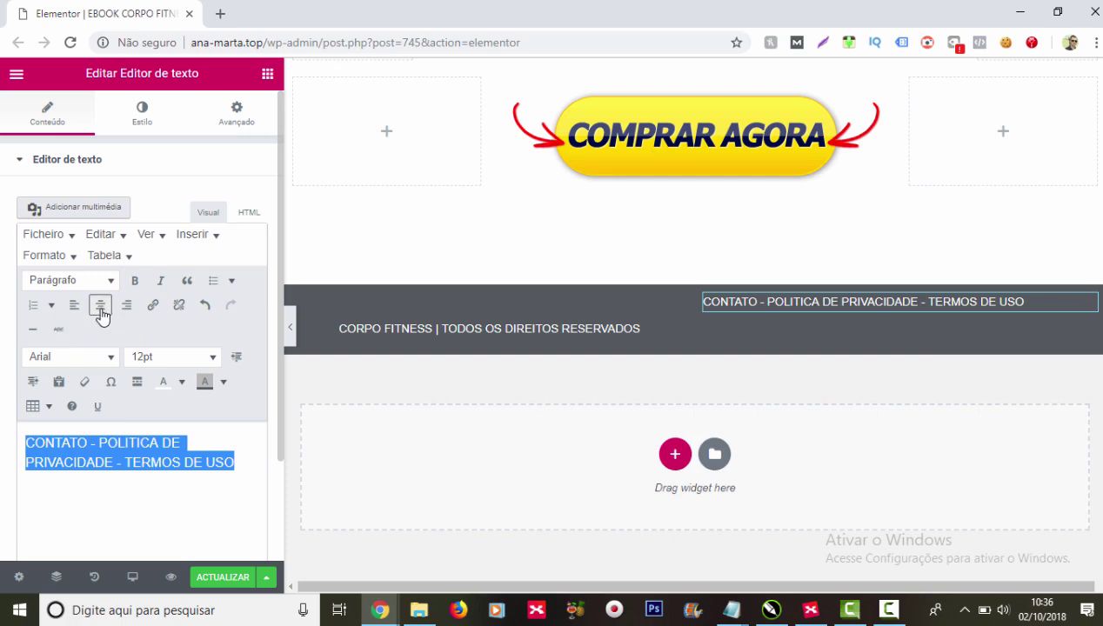
pyautogui.click(62, 441)
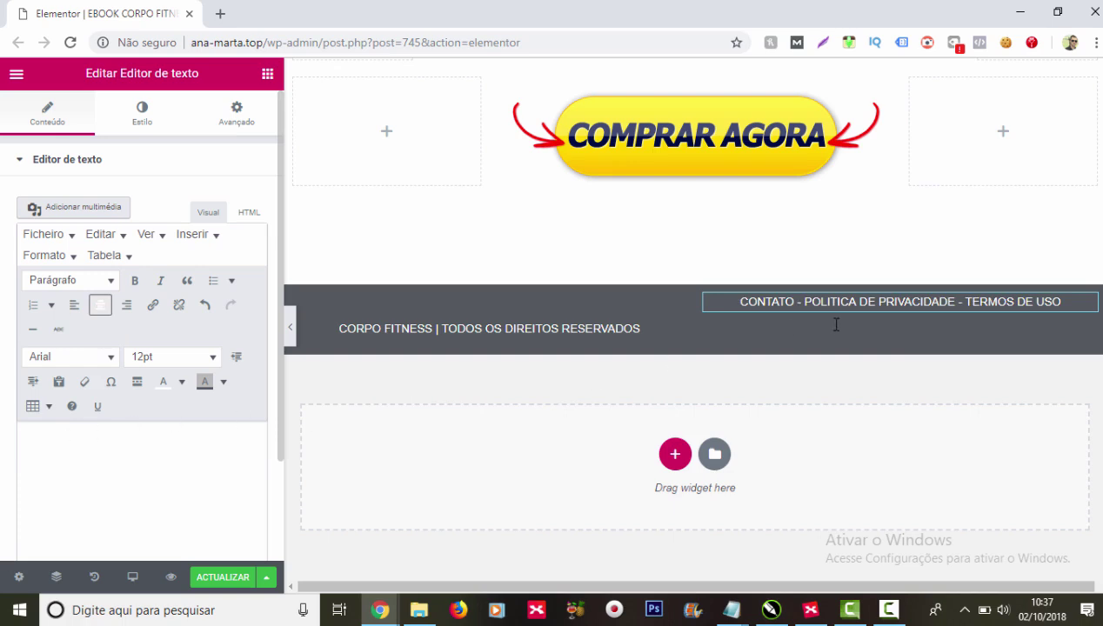
pyautogui.click(46, 439)
pyautogui.press('Return')
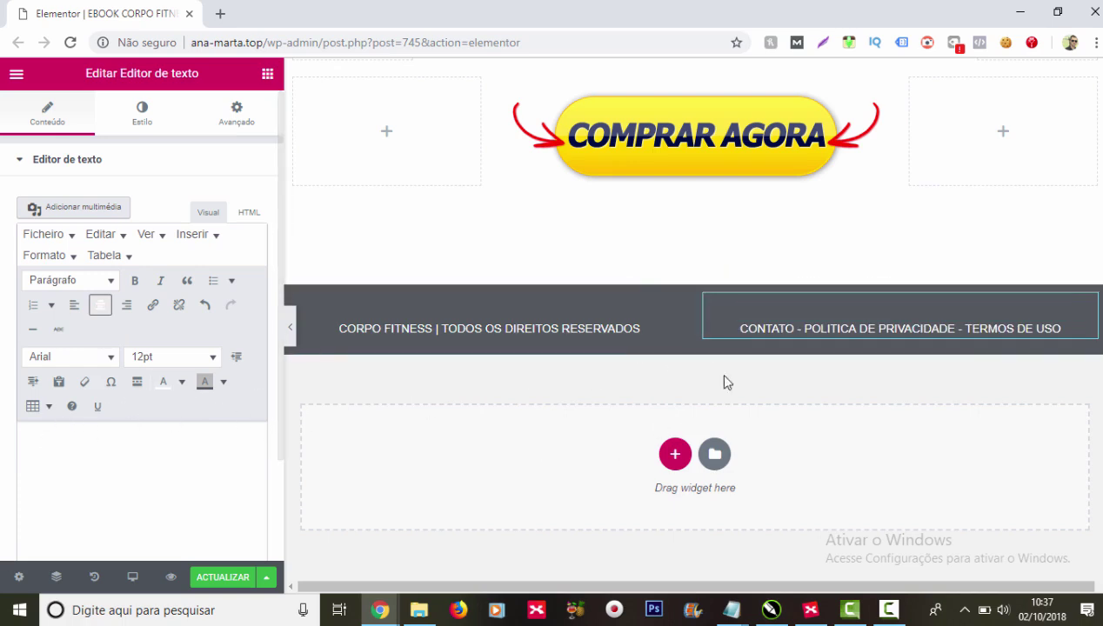
# Step: Save the updated page and look over its sections in the editor
pyautogui.click(228, 580)
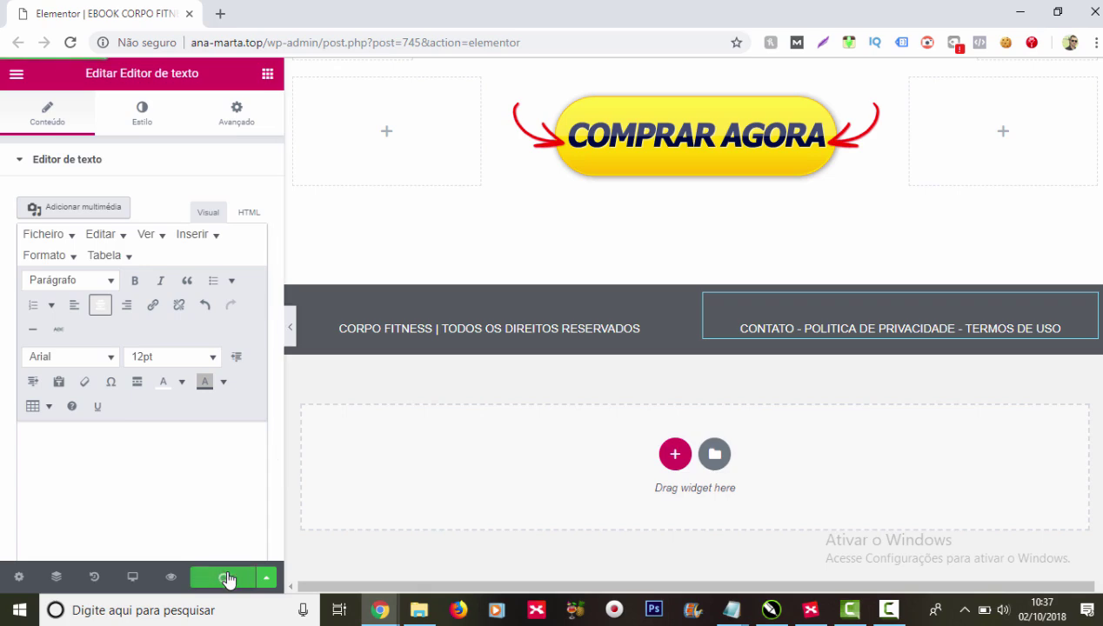
pyautogui.scroll(8, 923, 468)
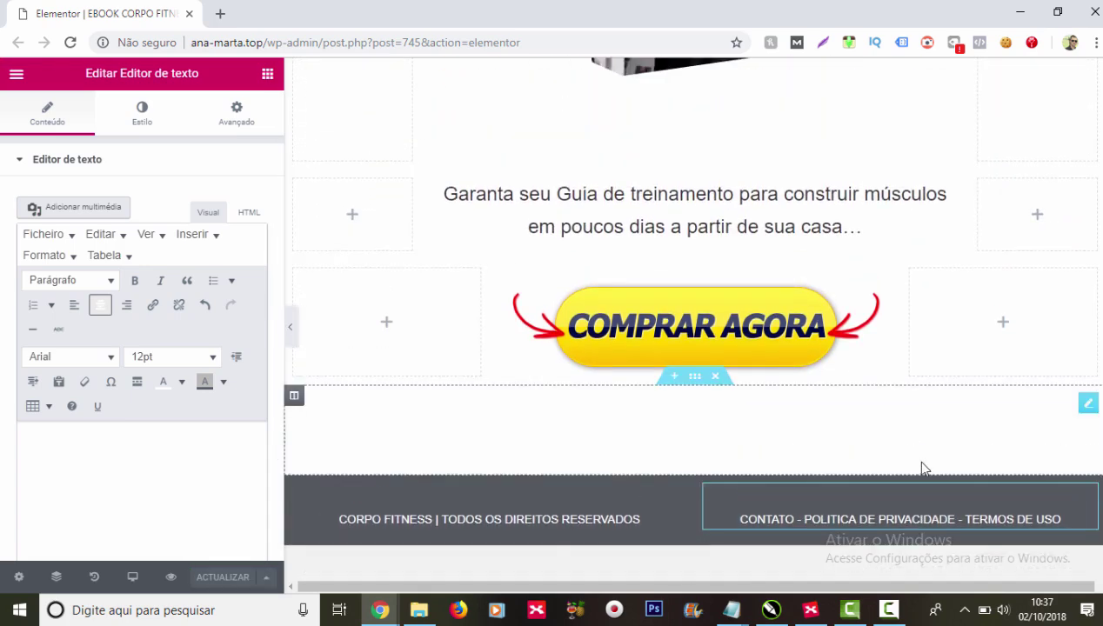
pyautogui.scroll(10, 918, 466)
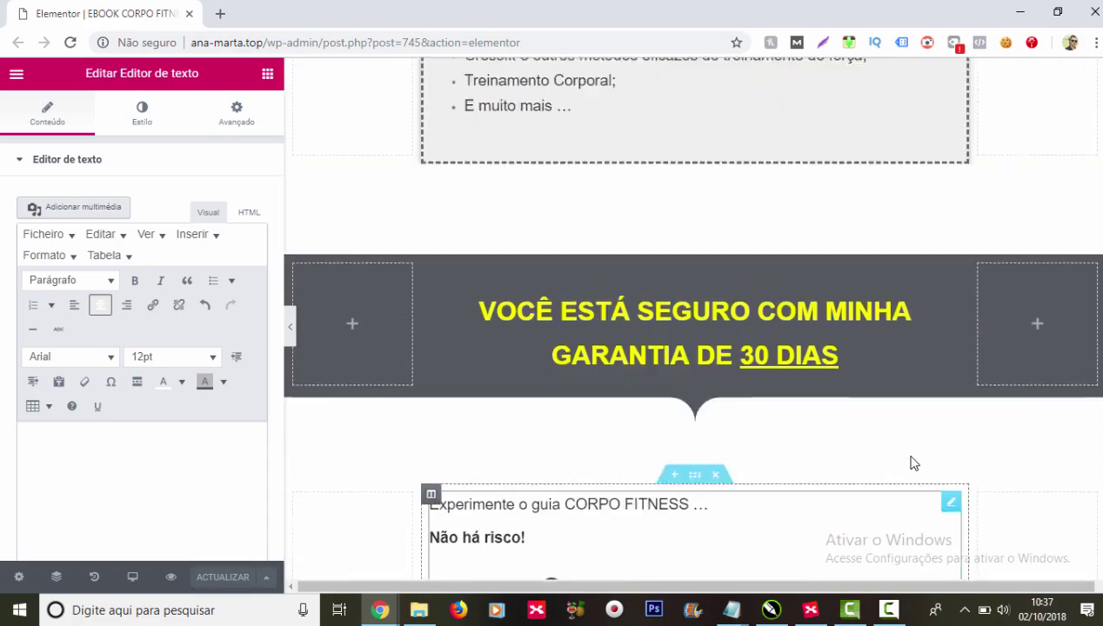
pyautogui.scroll(9, 913, 461)
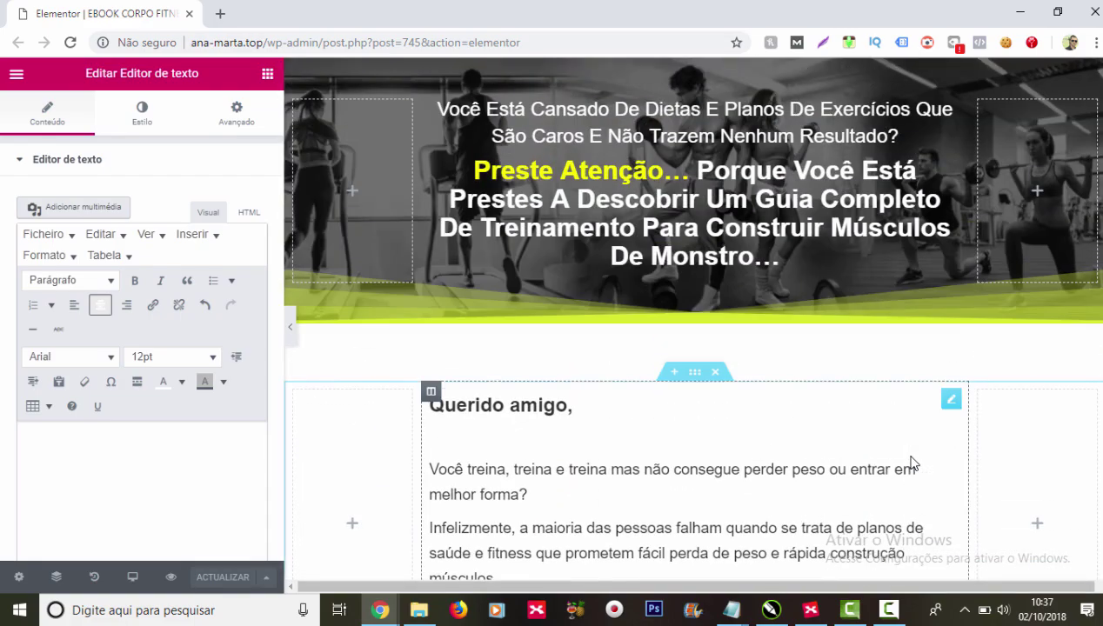
pyautogui.scroll(-4, 911, 458)
pyautogui.scroll(-8, 877, 440)
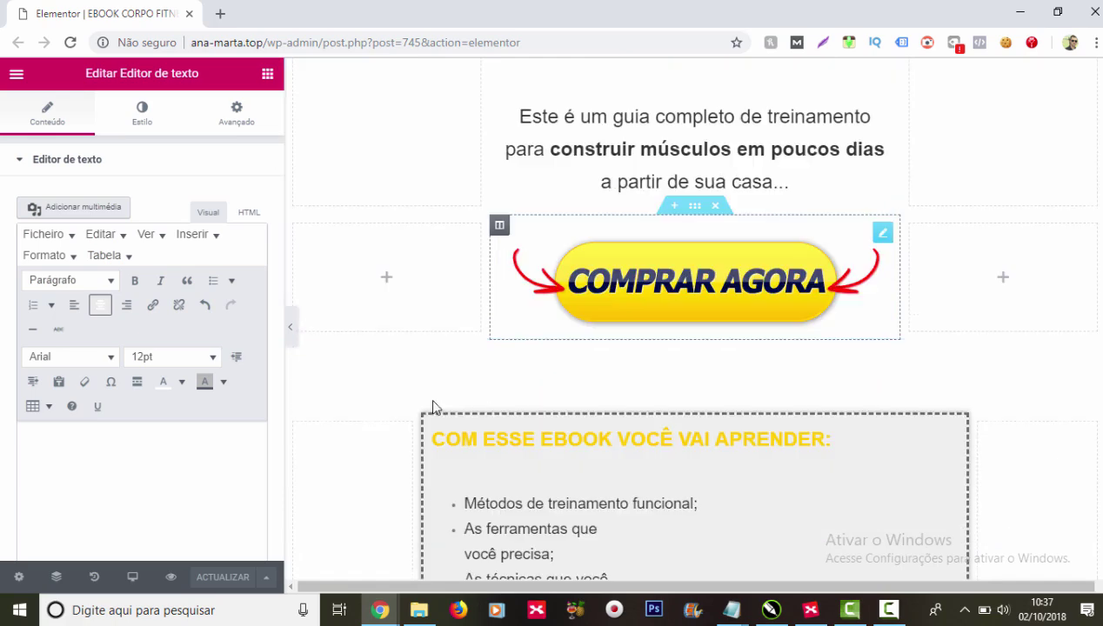
# Step: Open a preview of the sales page and review its header, ebook presentation and buy button areas
pyautogui.click(170, 577)
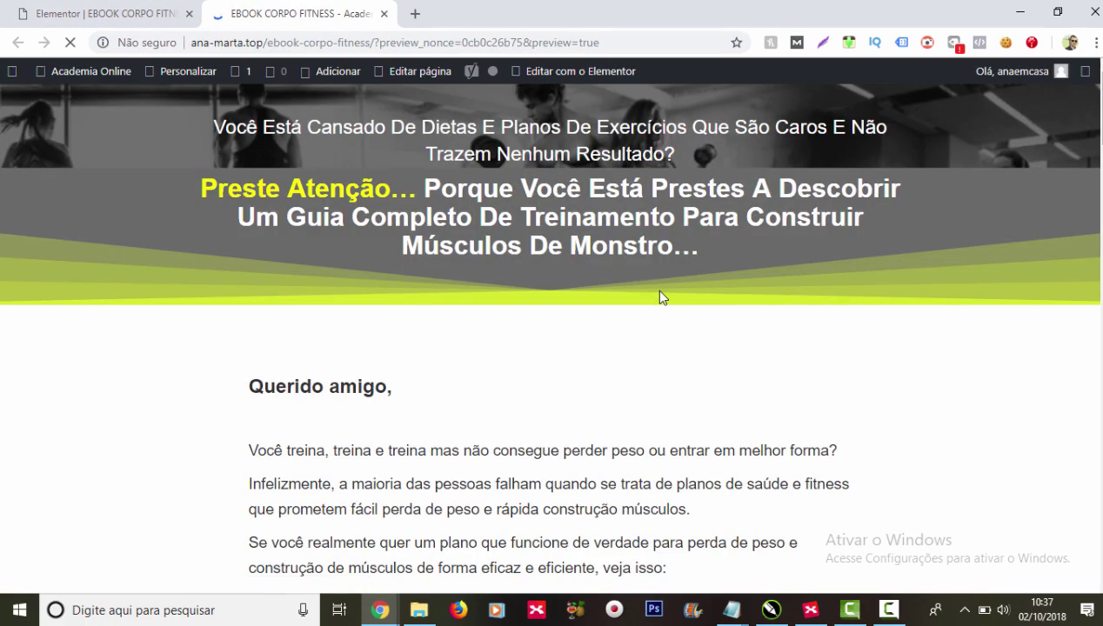
pyautogui.scroll(-3, 519, 298)
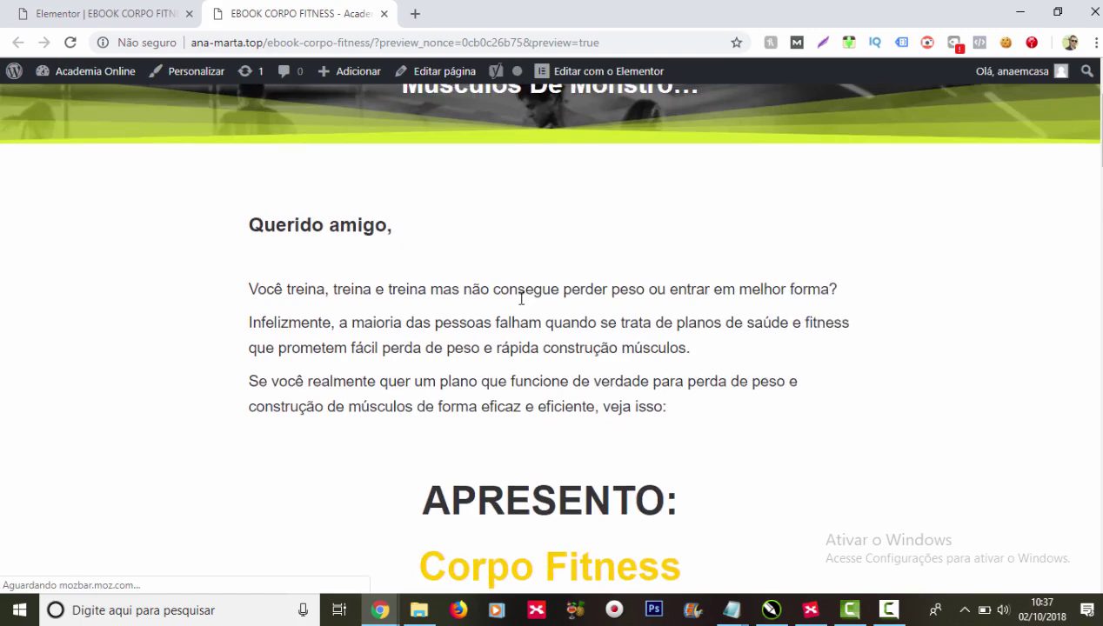
pyautogui.scroll(-12, 714, 343)
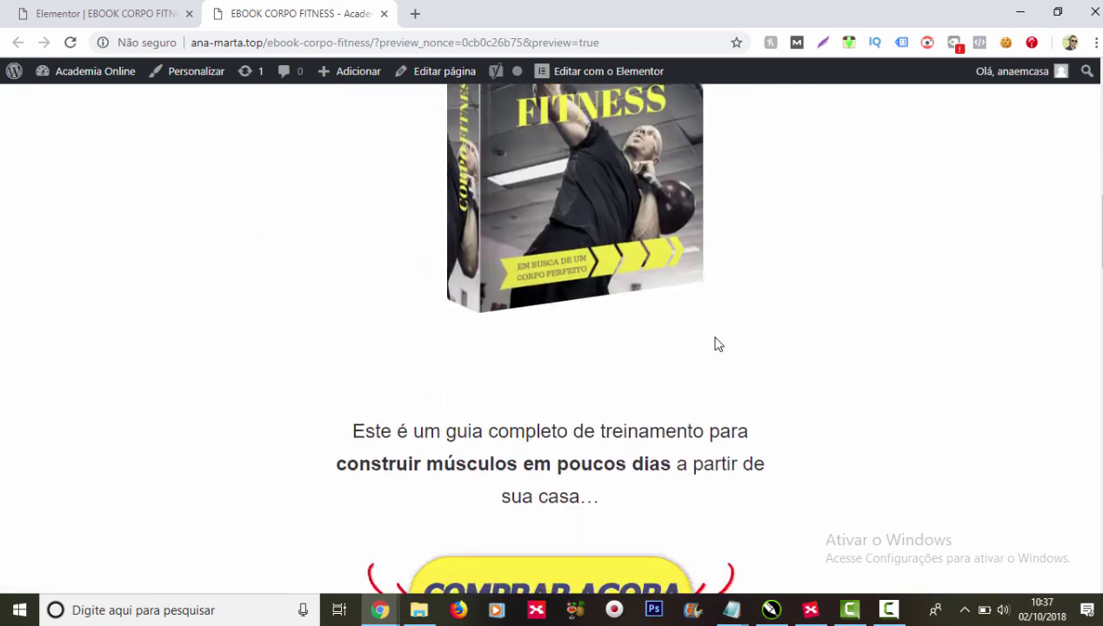
pyautogui.scroll(-2, 722, 343)
pyautogui.scroll(10, 769, 309)
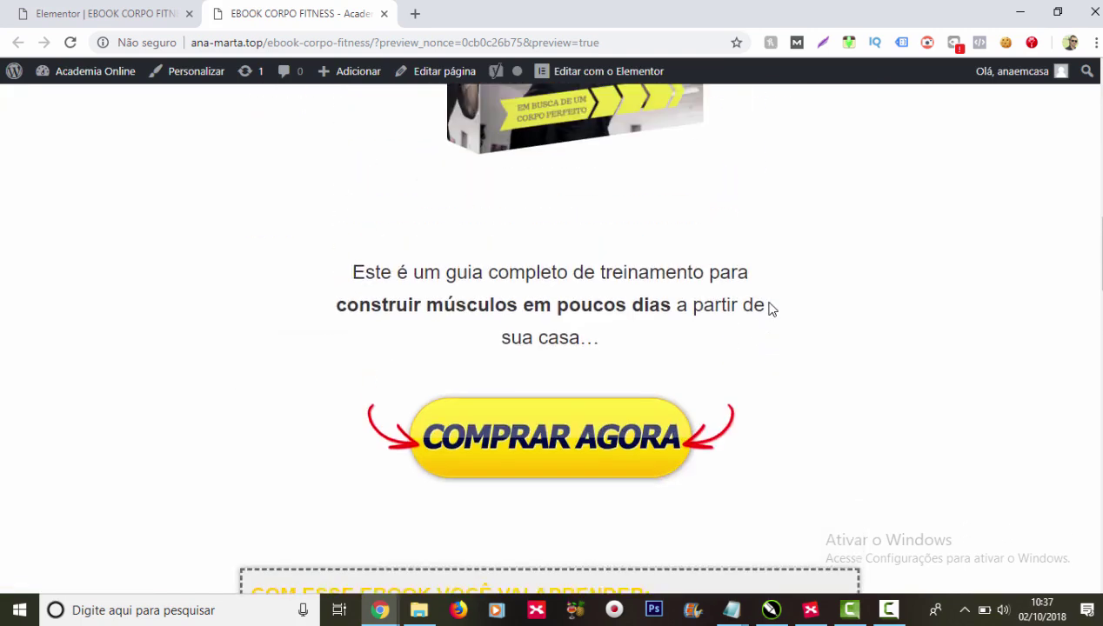
# Step: Review the previewed page's headline banner, introductory letter and Corpo Fitness ebook cover section
pyautogui.scroll(1, 798, 288)
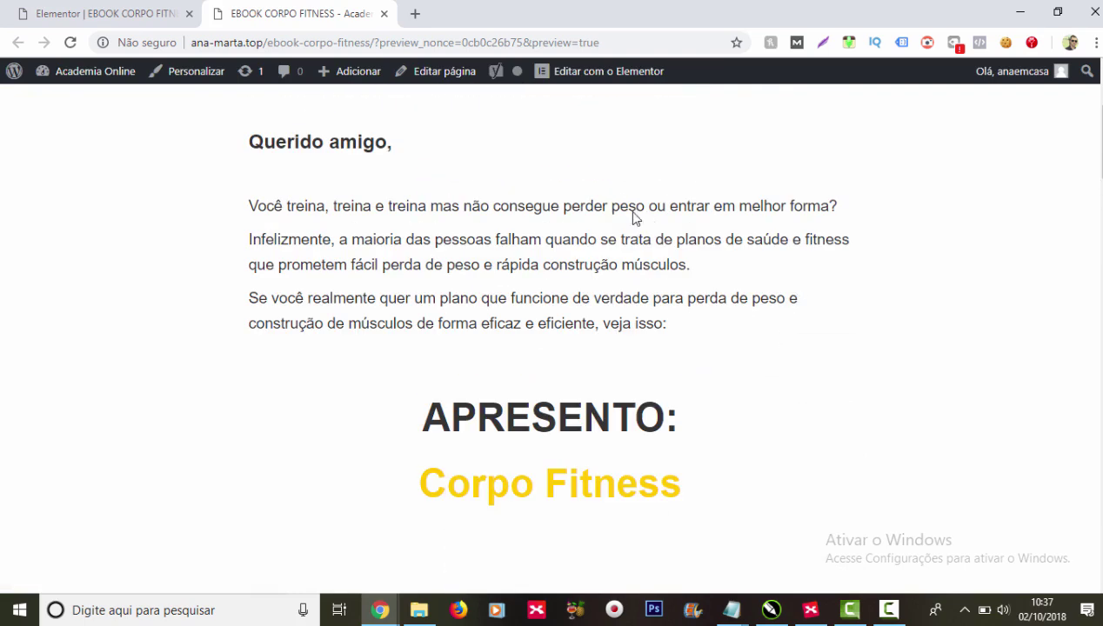
pyautogui.scroll(3, 739, 296)
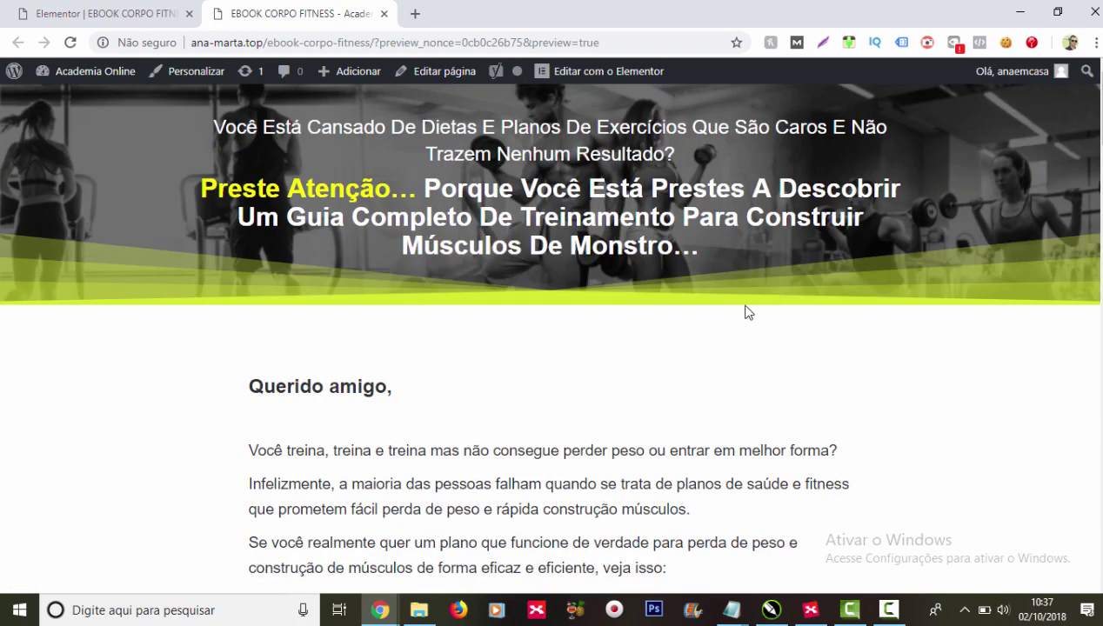
pyautogui.scroll(-8, 765, 318)
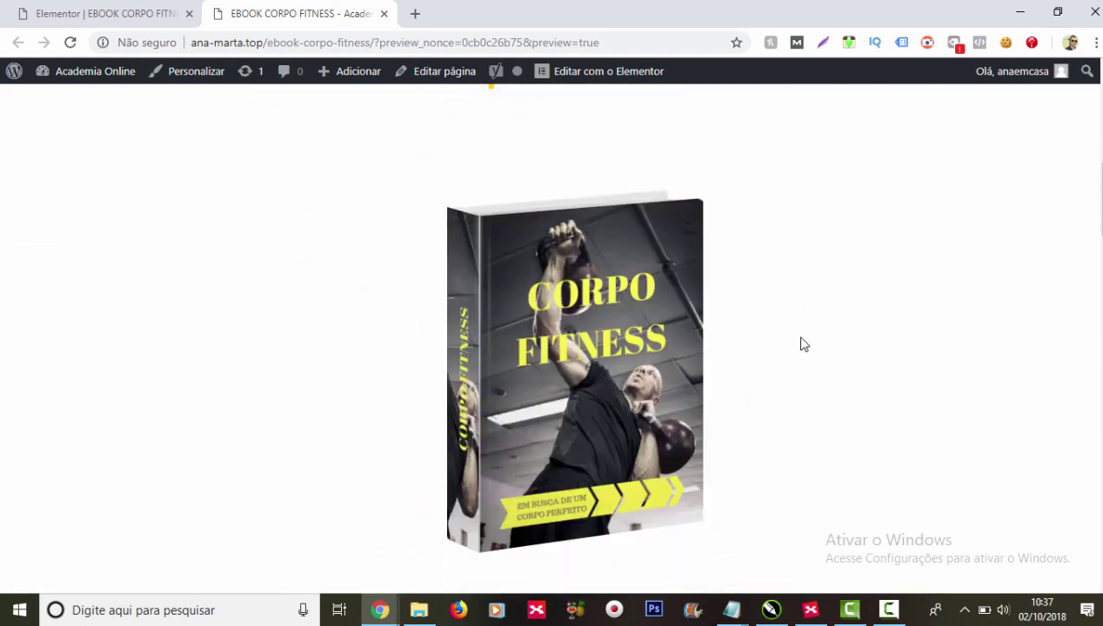
pyautogui.scroll(-5, 803, 345)
pyautogui.scroll(2, 827, 356)
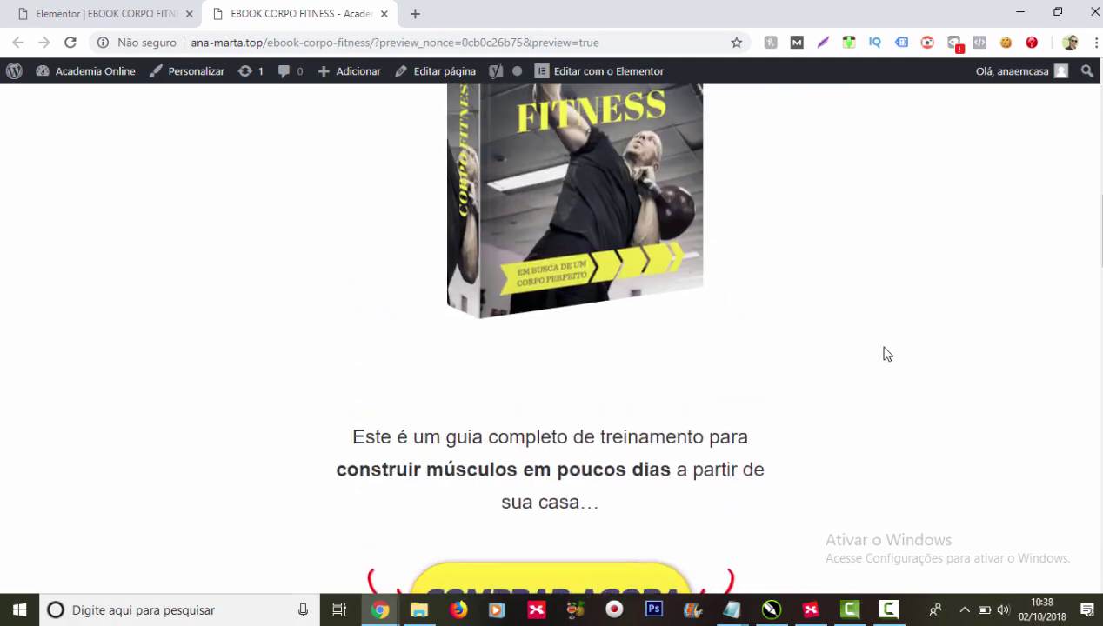
pyautogui.scroll(3, 887, 353)
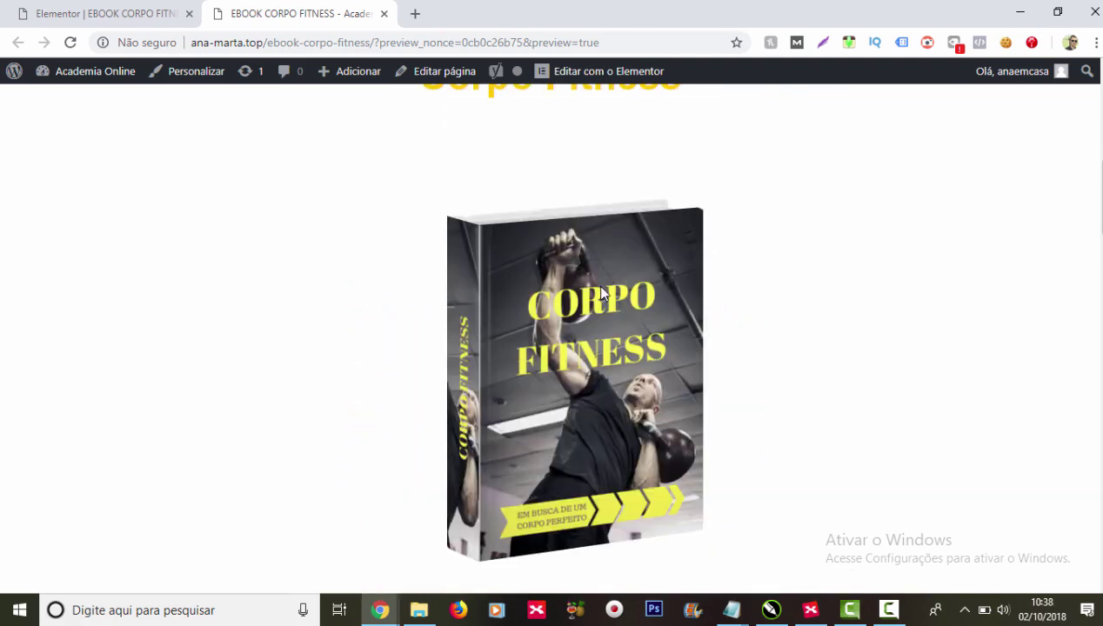
pyautogui.scroll(3, 774, 313)
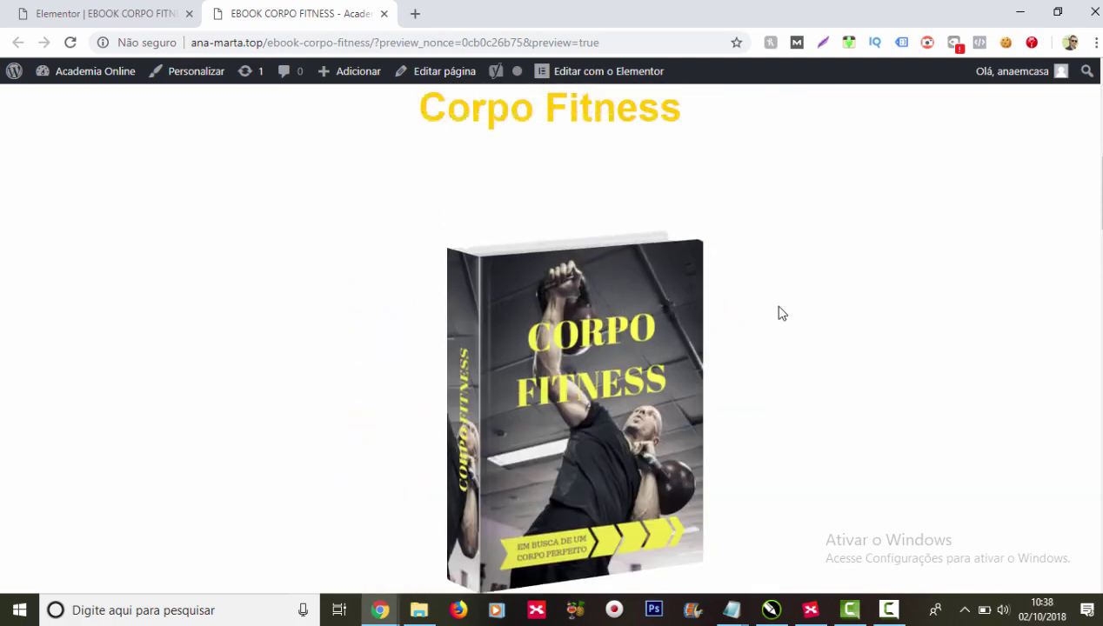
pyautogui.scroll(5, 753, 349)
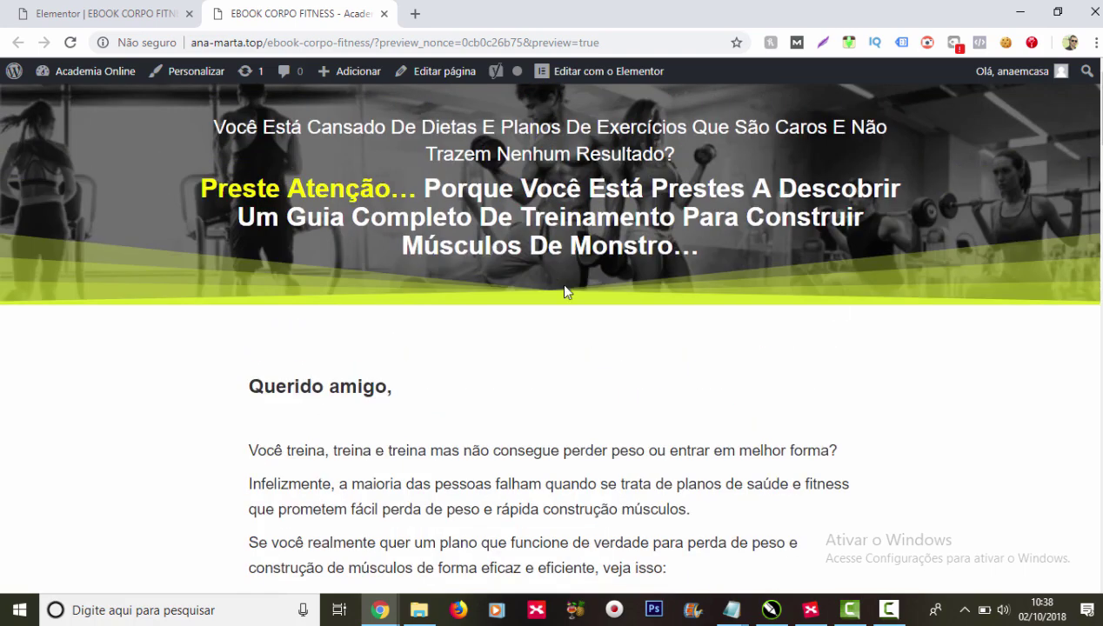
# Step: Examine the preview's list of ebook topics and 30-day guarantee section, and return to the opening letter
pyautogui.scroll(-16, 564, 292)
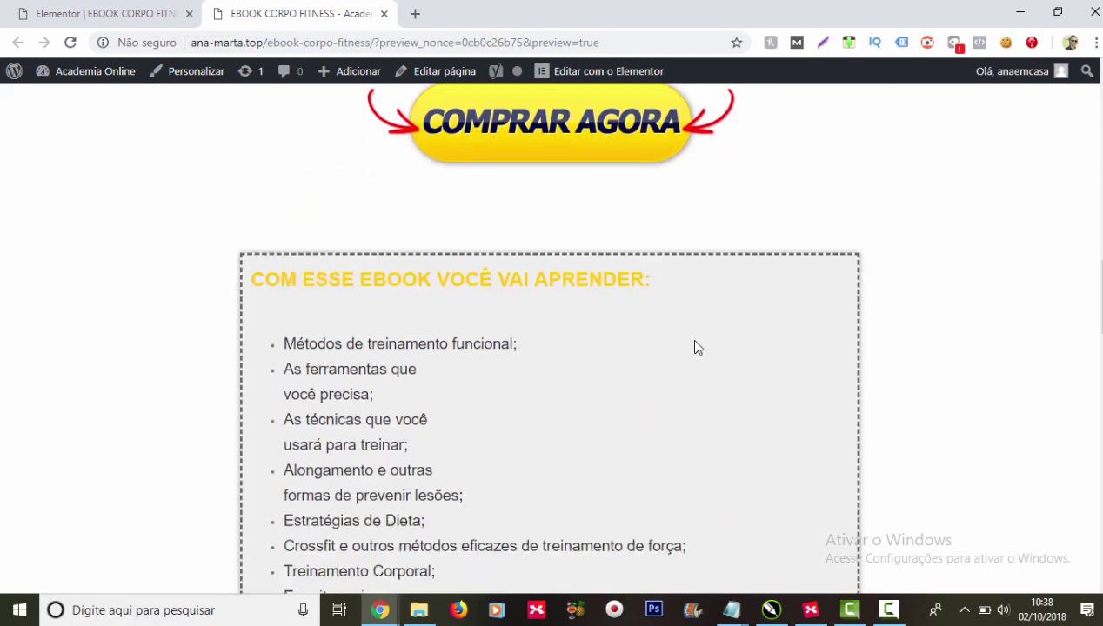
pyautogui.scroll(-7, 694, 346)
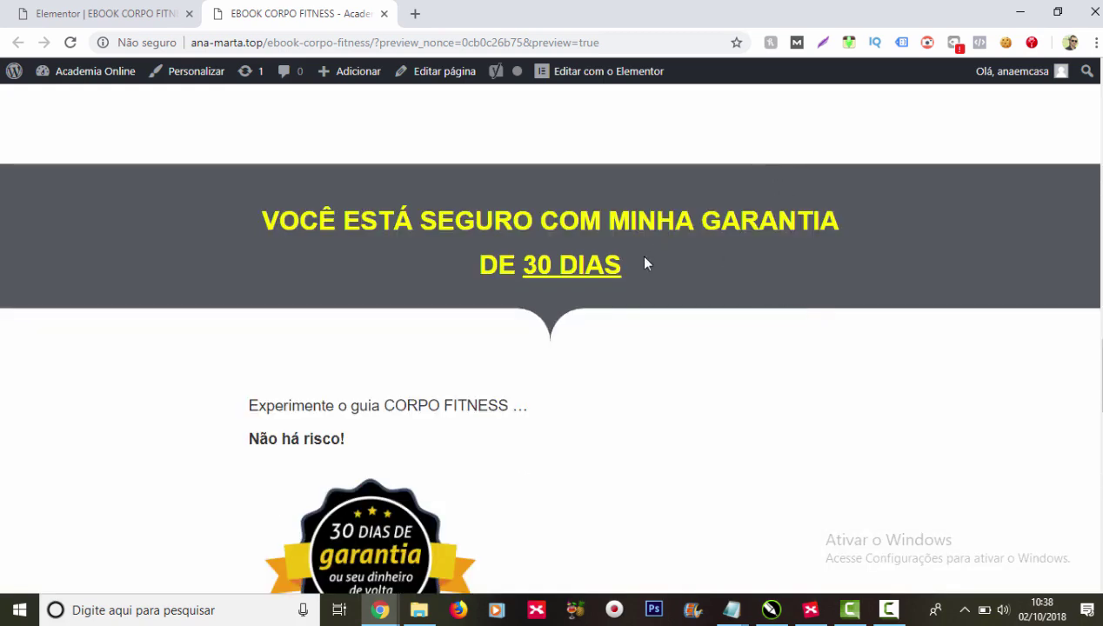
pyautogui.scroll(-8, 707, 295)
pyautogui.scroll(5, 946, 341)
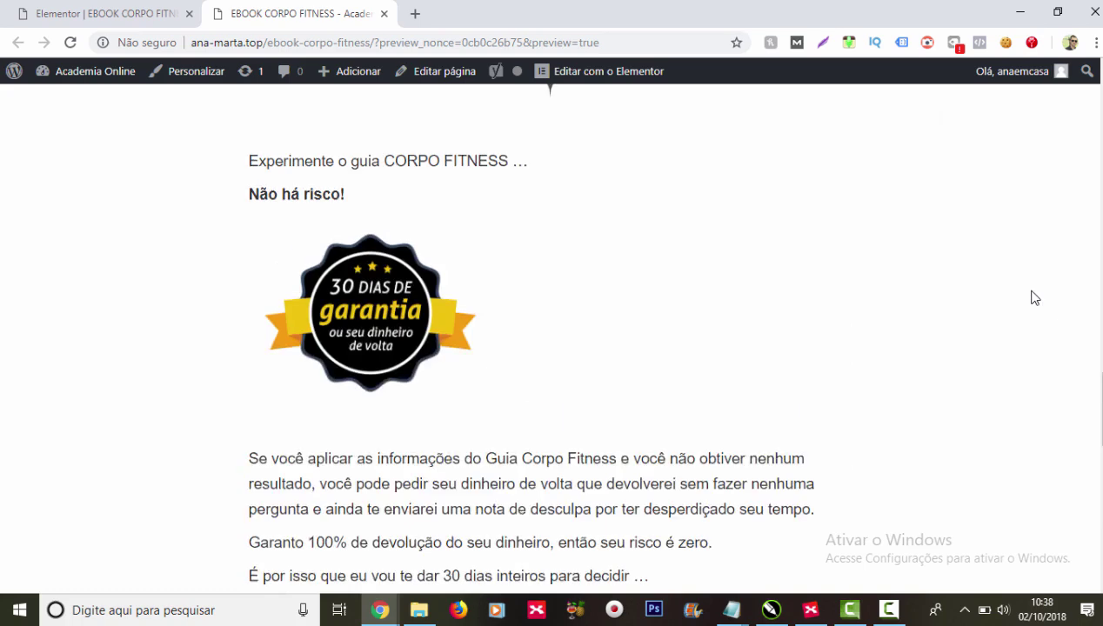
pyautogui.scroll(12, 1035, 297)
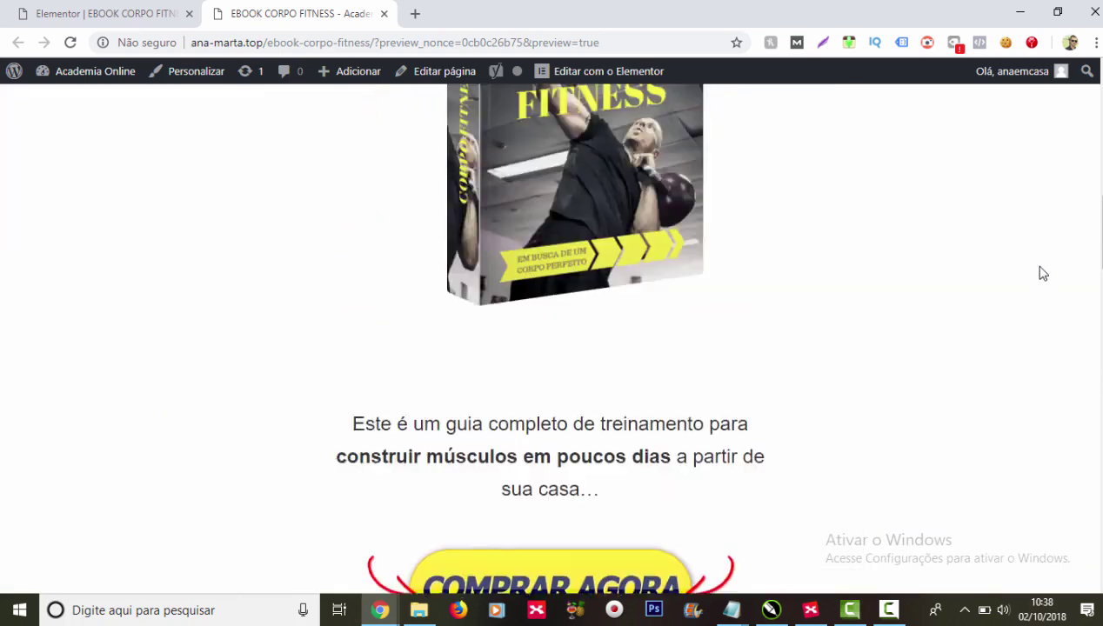
pyautogui.scroll(10, 1043, 273)
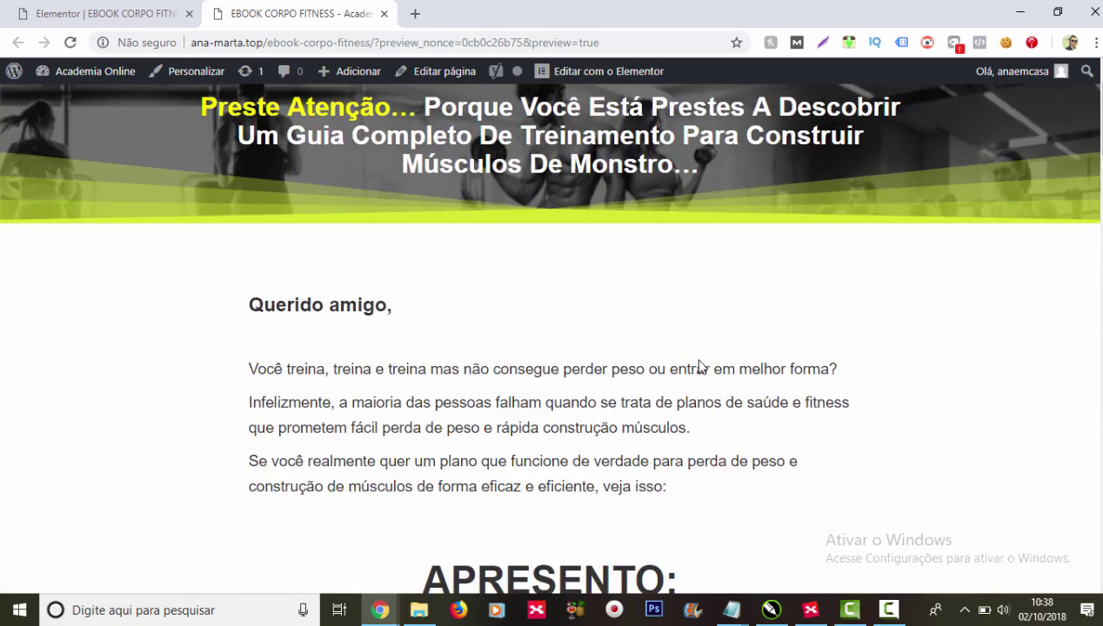
pyautogui.scroll(-2, 822, 261)
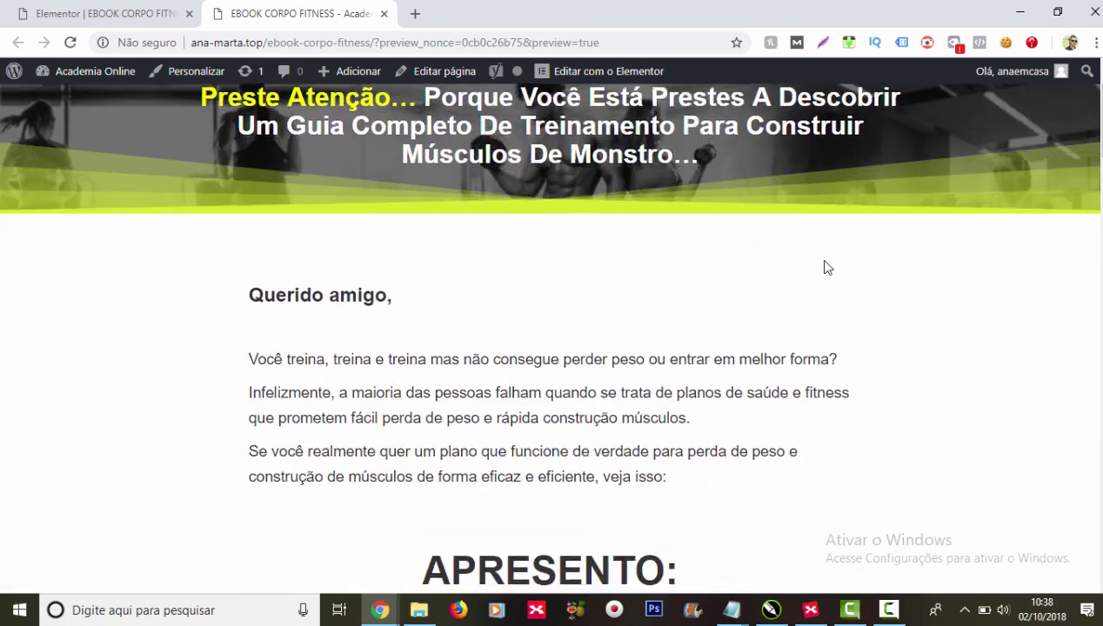